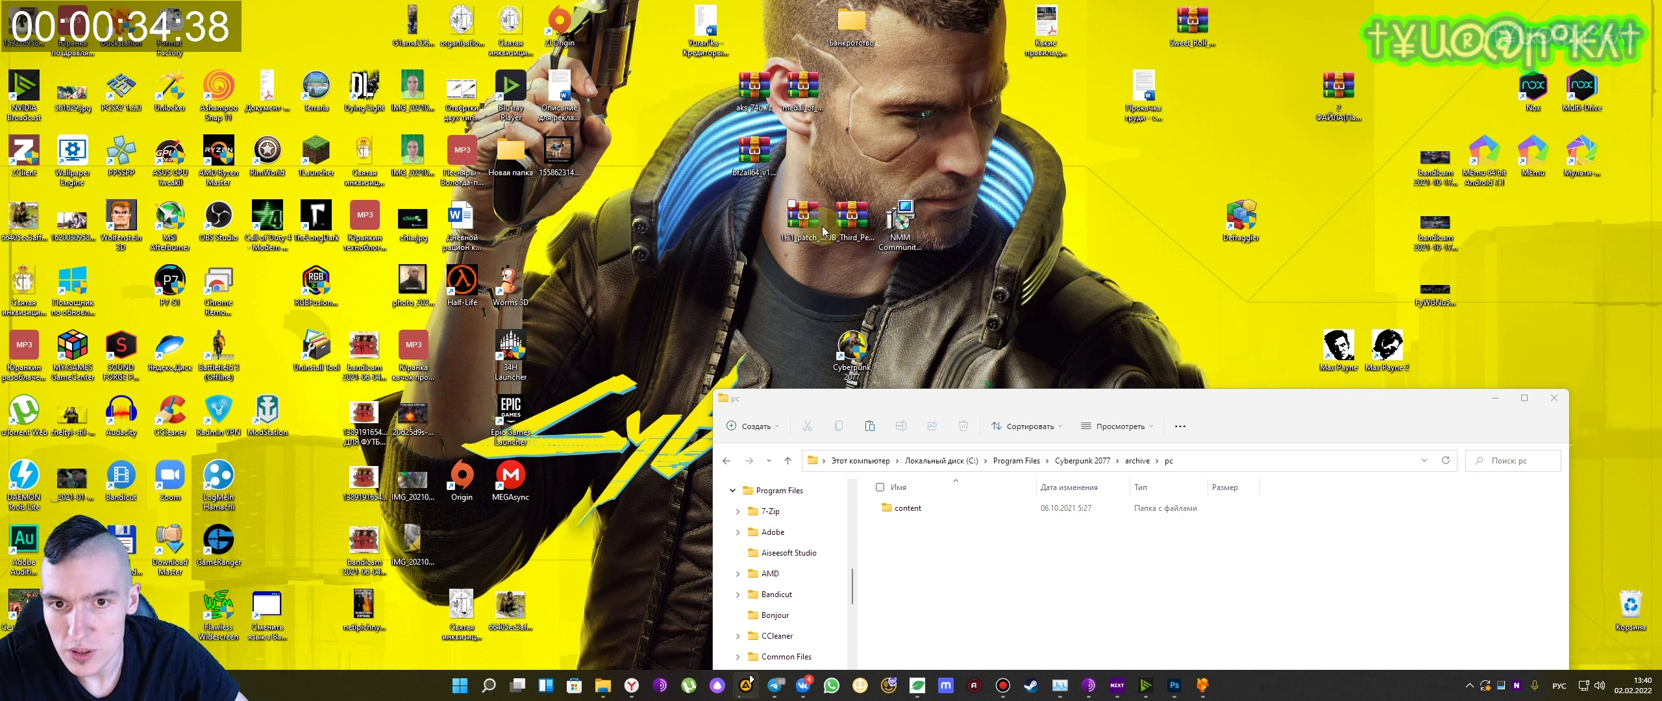
# - Examine the third-person mod and patch archives on the desktop, and check the game version in the main-menu screenshot
pyautogui.click(862, 231)
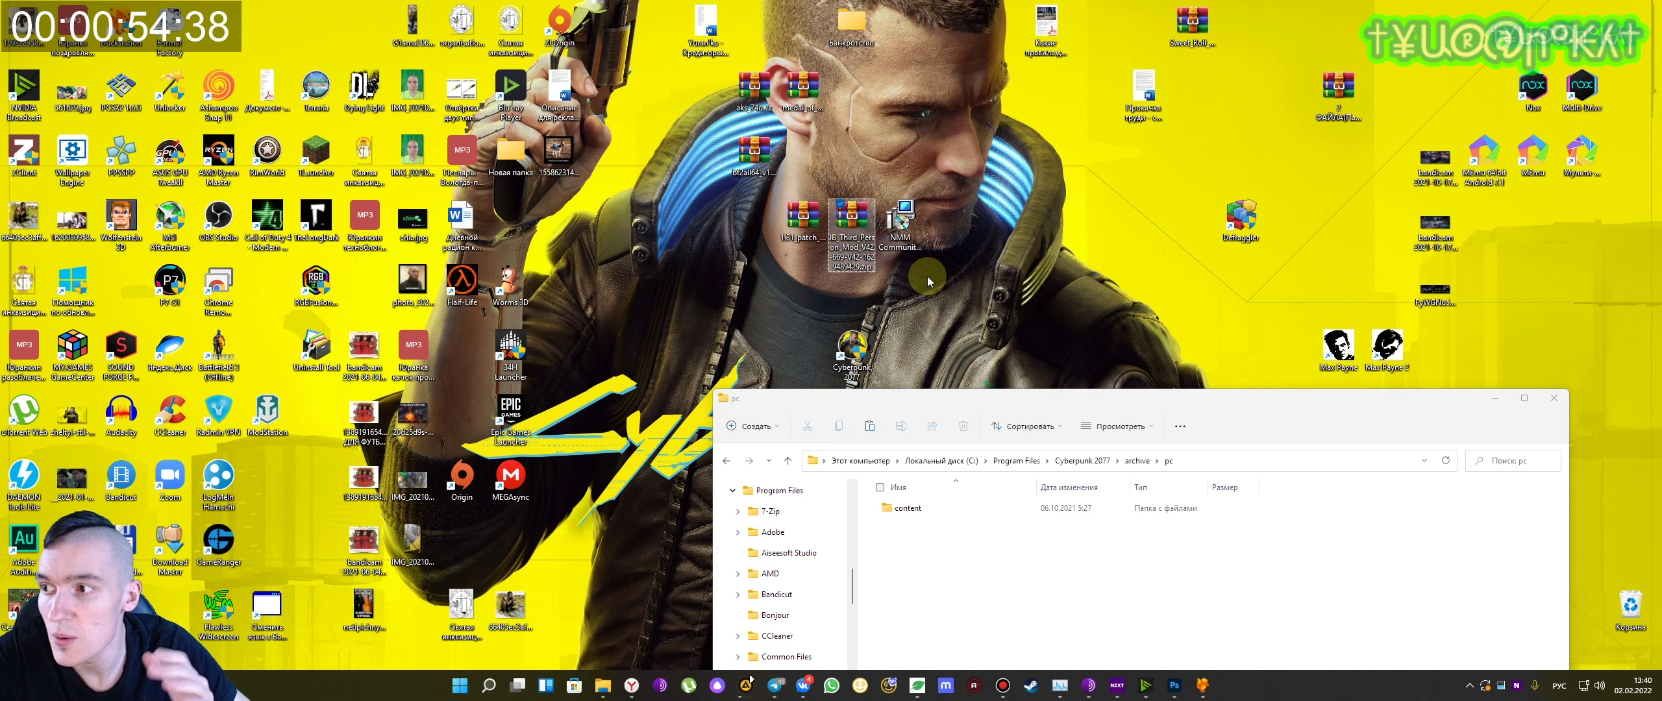
pyautogui.click(810, 235)
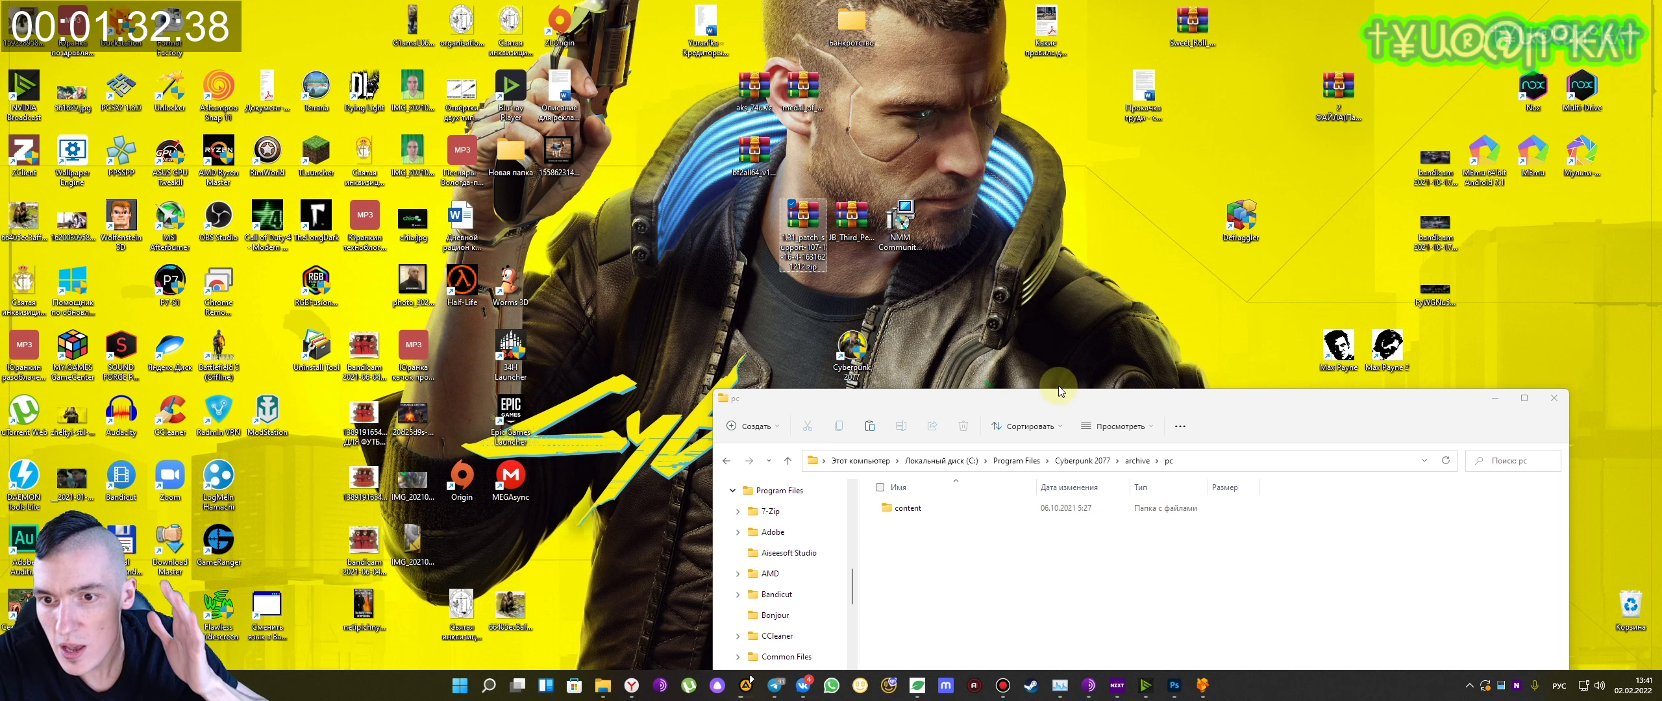
pyautogui.click(1038, 397)
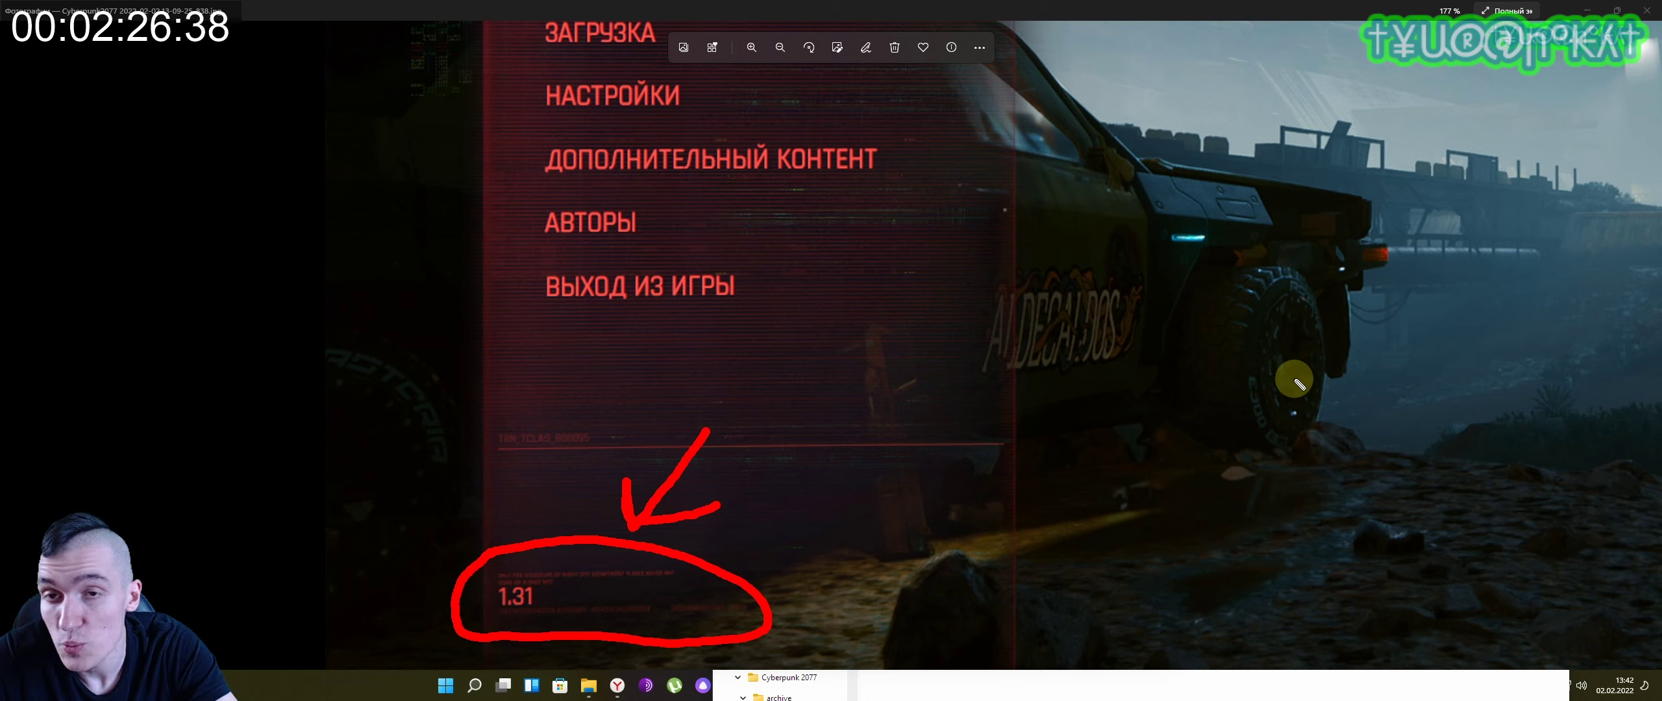
pyautogui.hotkey('alt', 'F4')
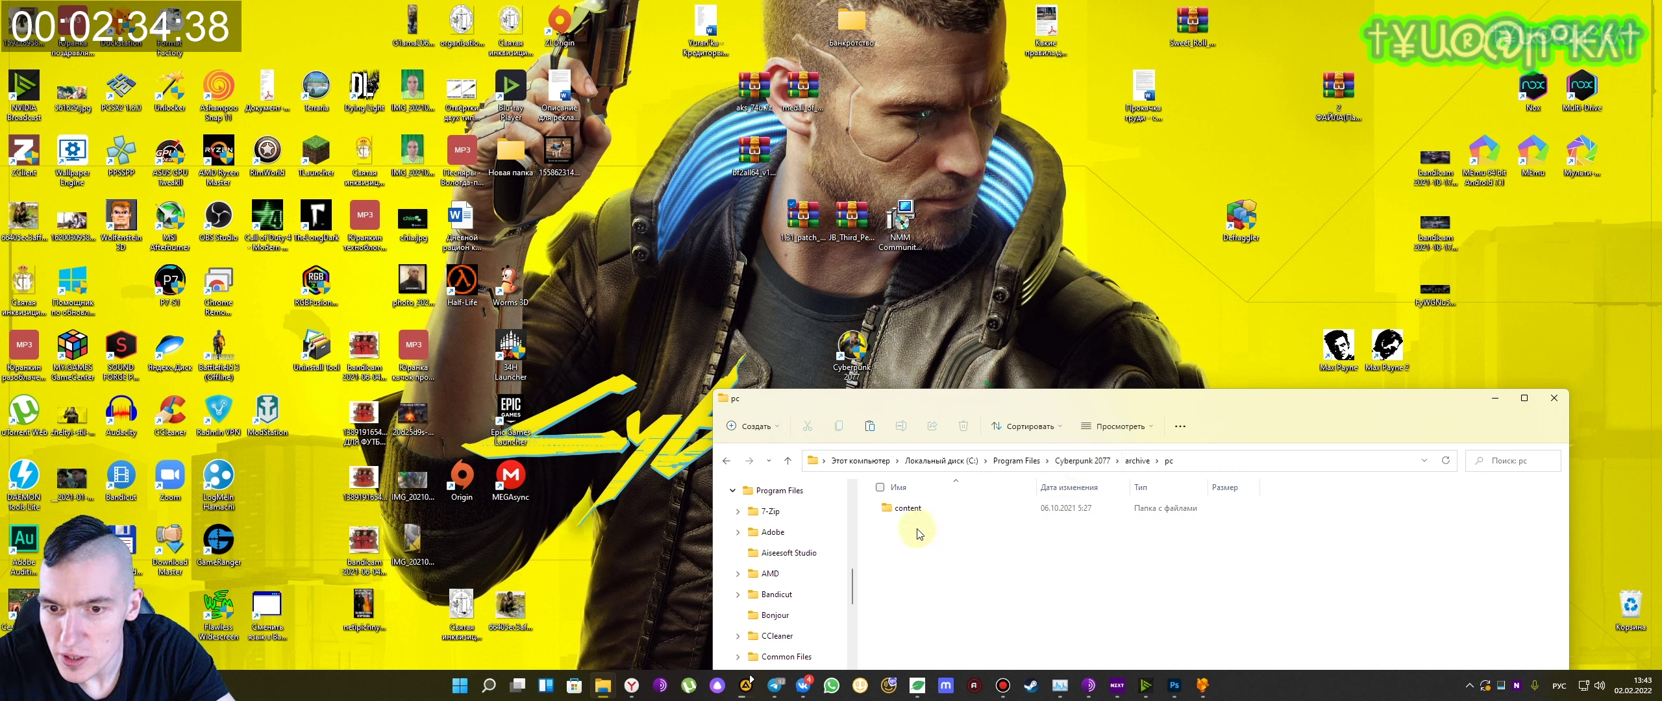
# - Create a folder named path in the game's archive\pc directory, granting the administrator permission it requires
pyautogui.click(941, 545)
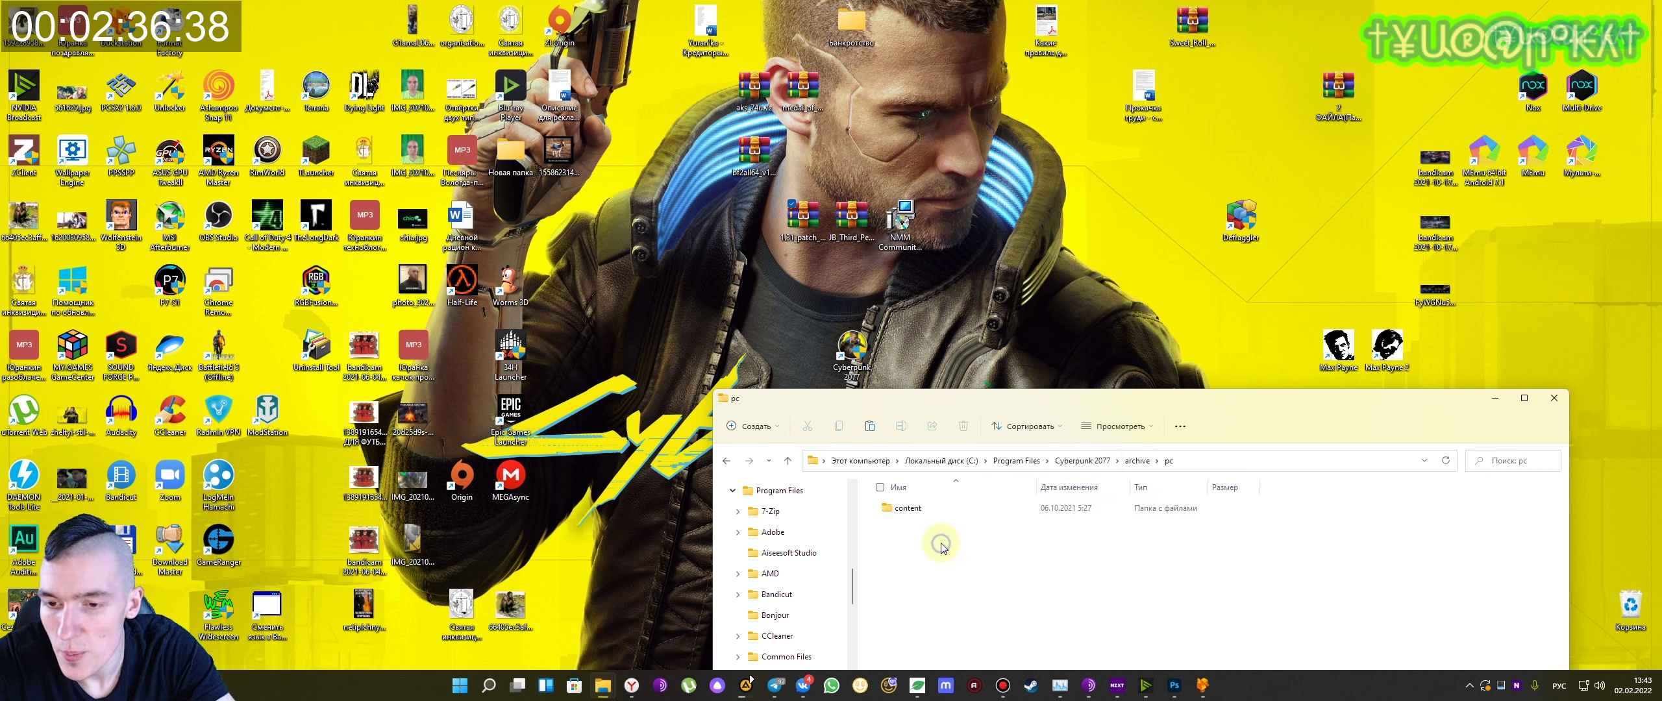
pyautogui.rightClick(941, 545)
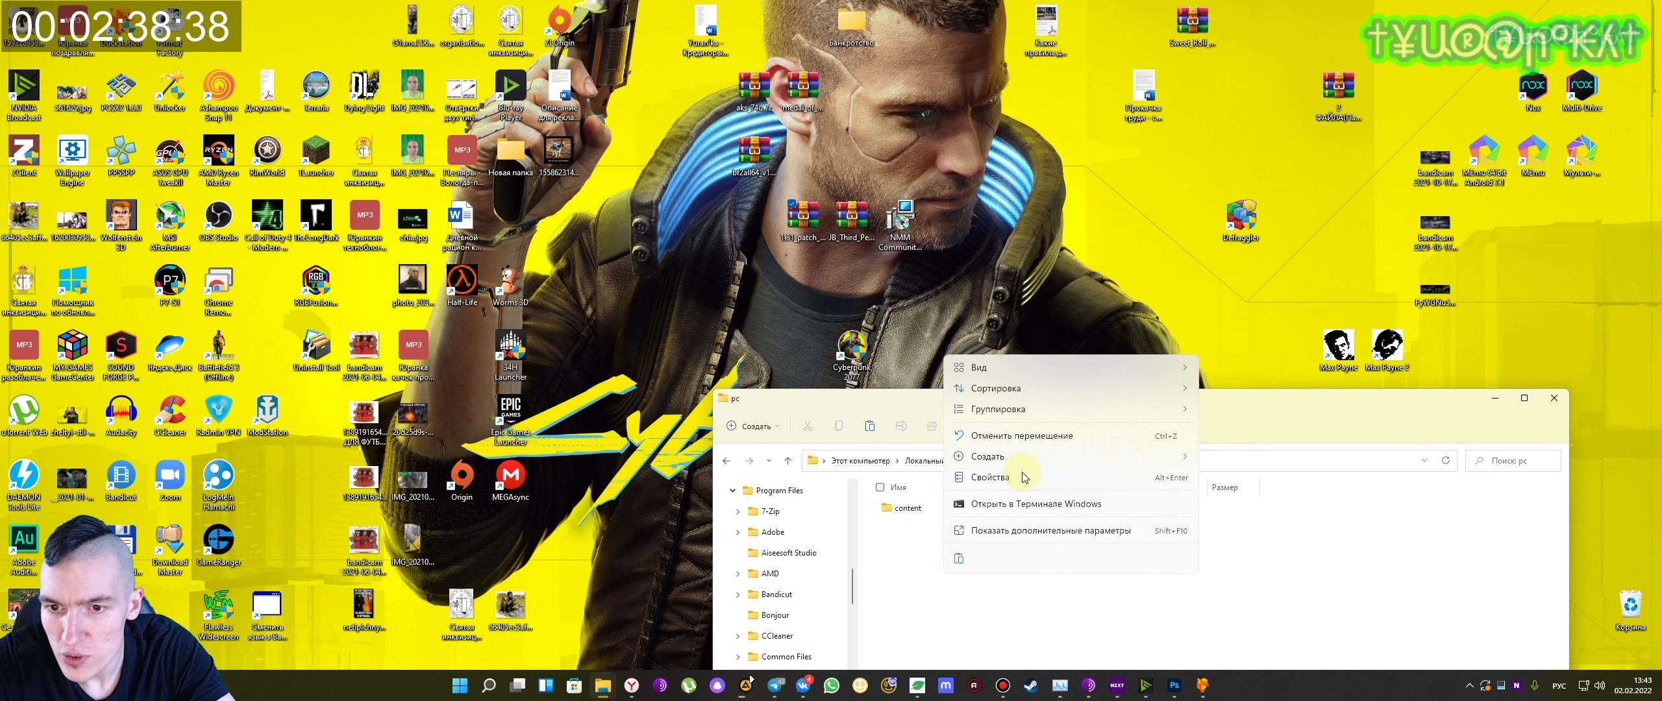
pyautogui.moveTo(1025, 457)
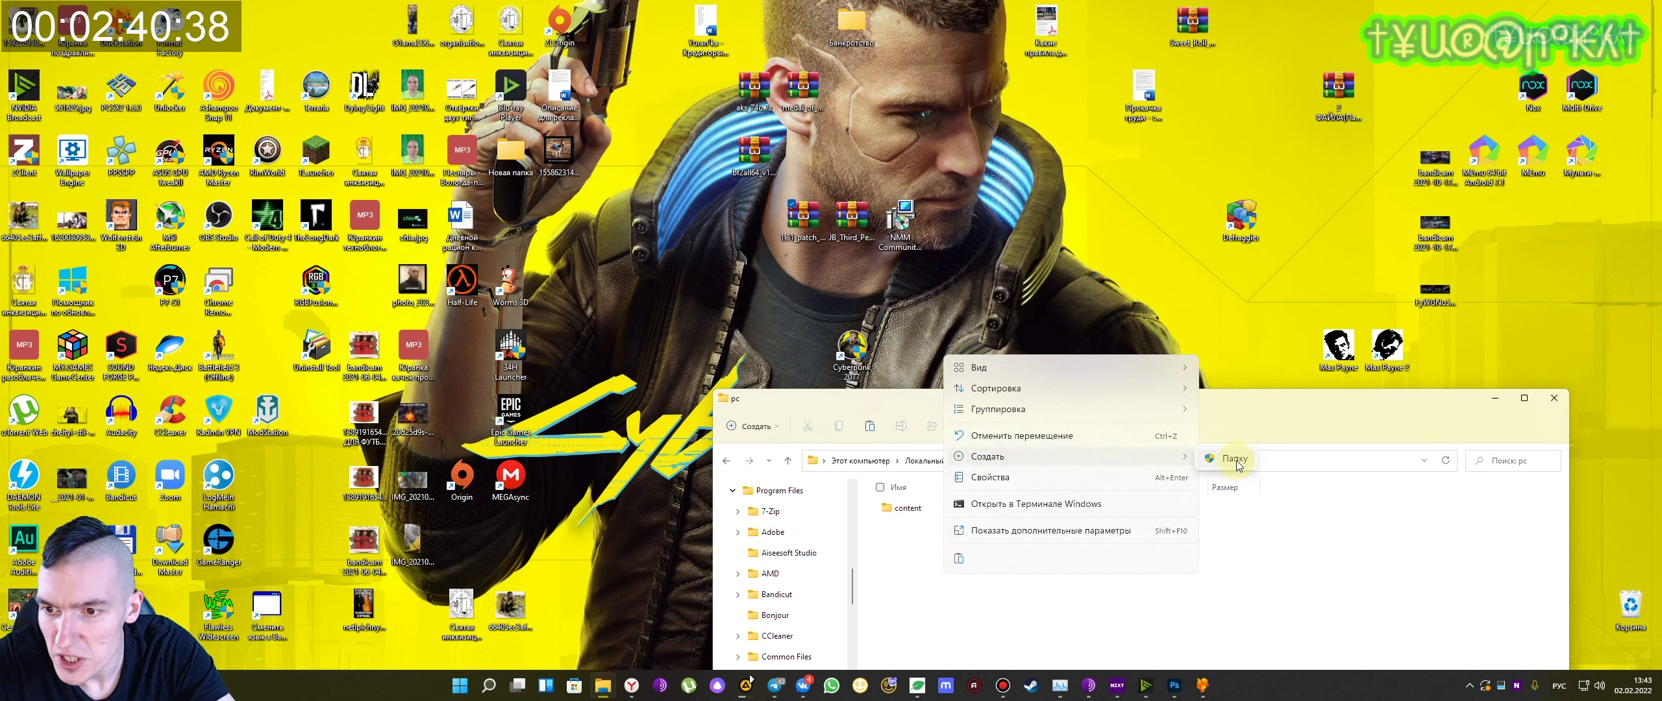
pyautogui.click(1233, 459)
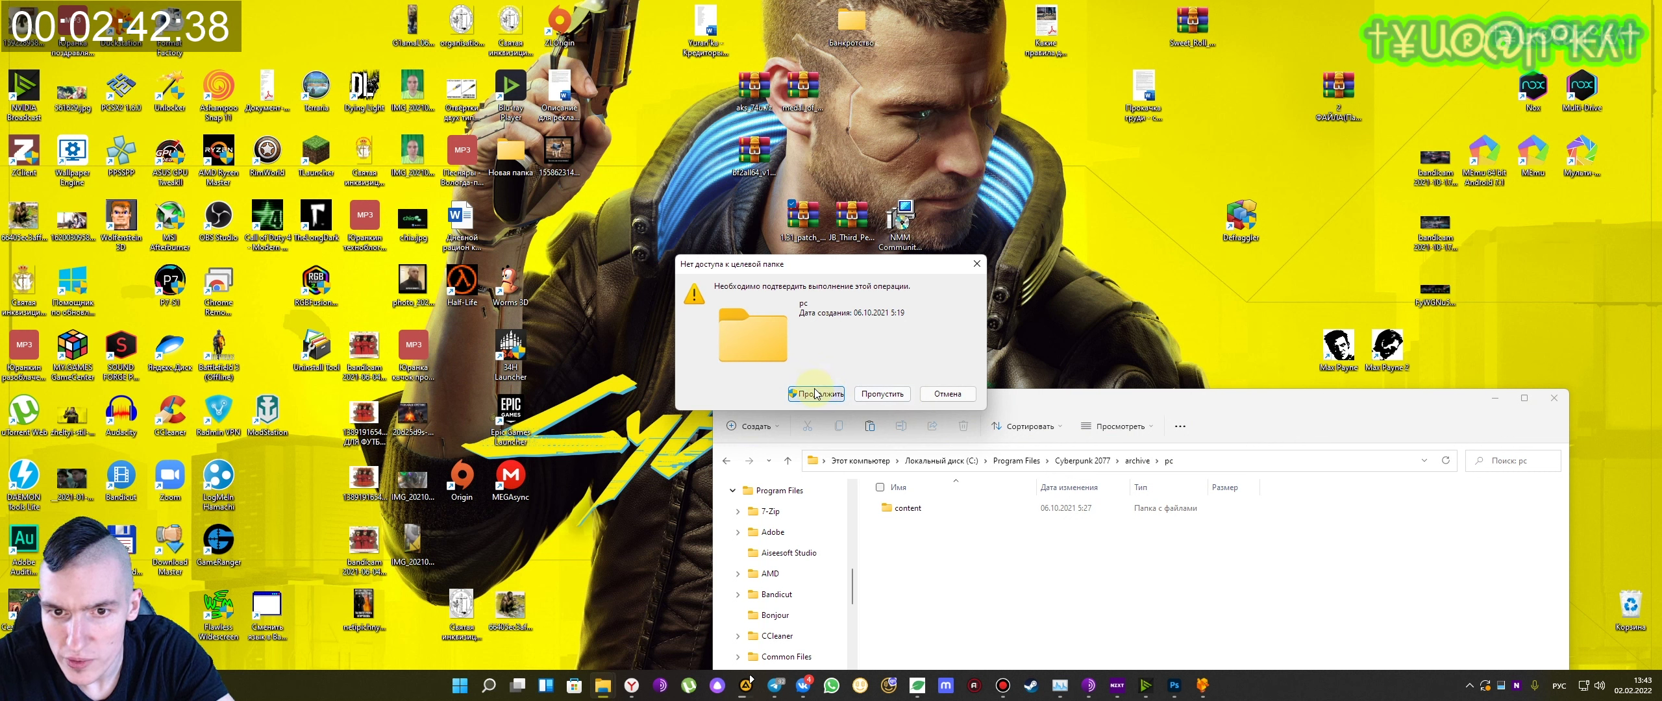
pyautogui.click(816, 394)
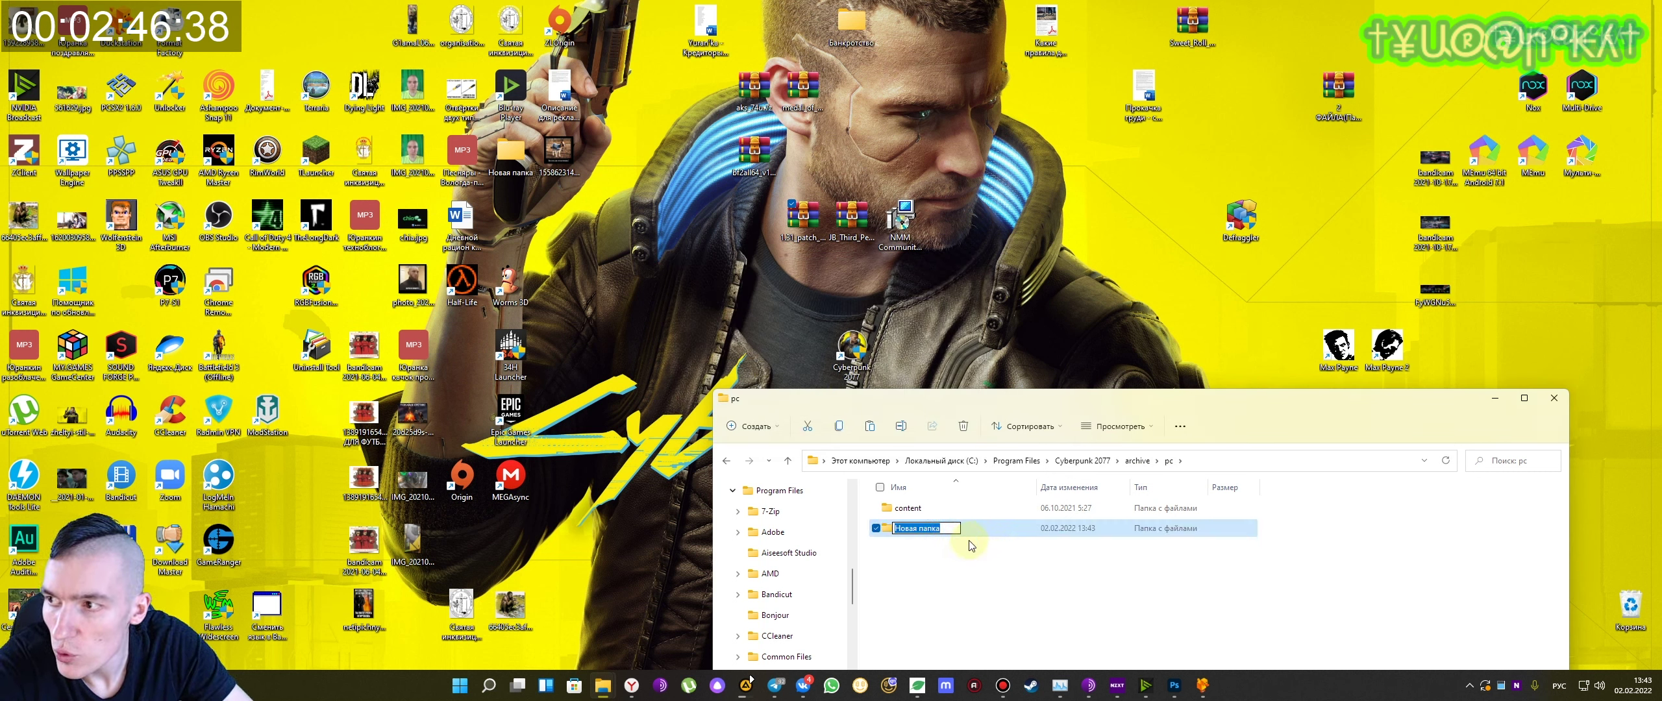
pyautogui.hotkey('alt', 'shift')
pyautogui.write('pat')
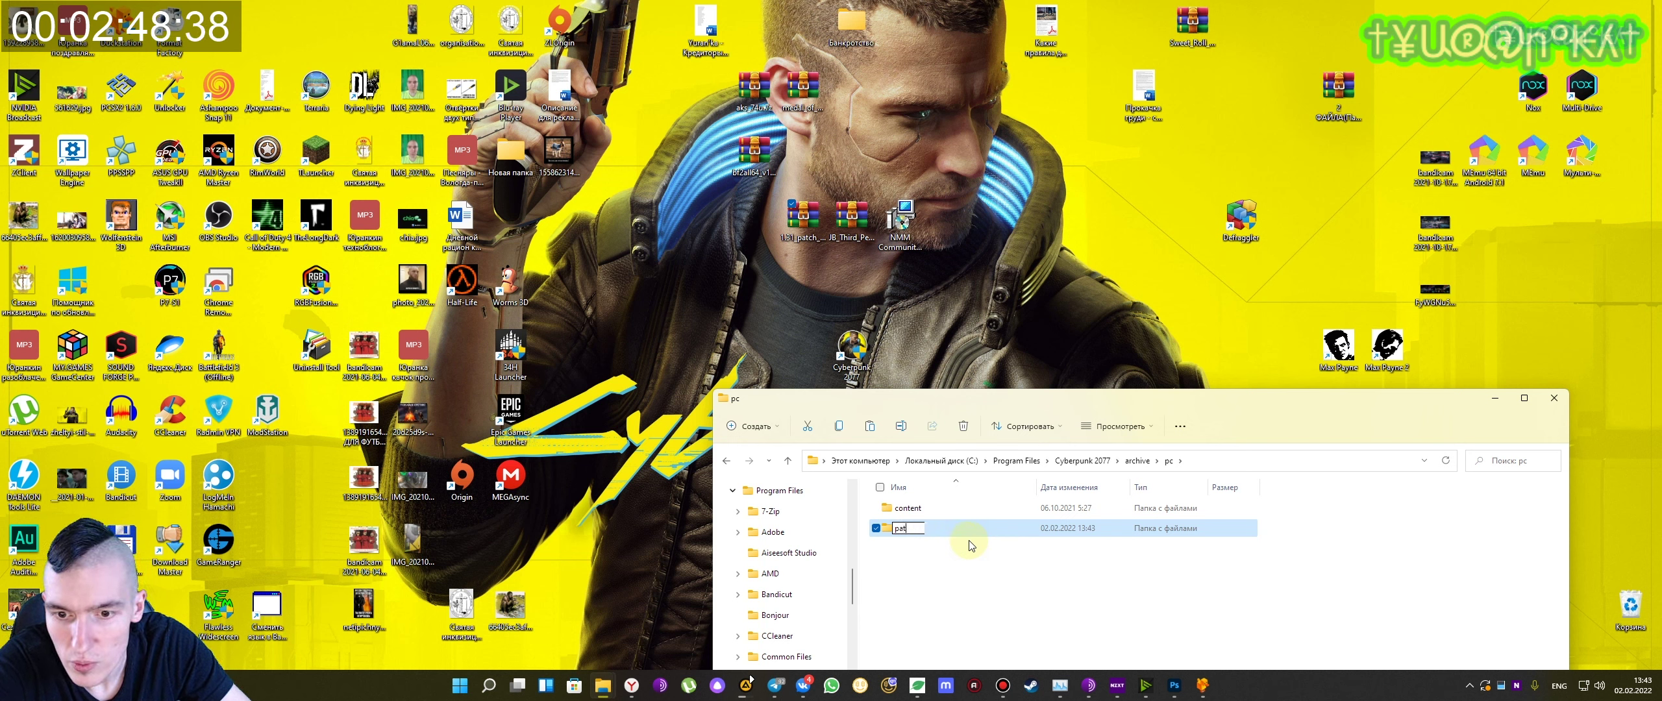
pyautogui.write('h')
pyautogui.press('Escape')
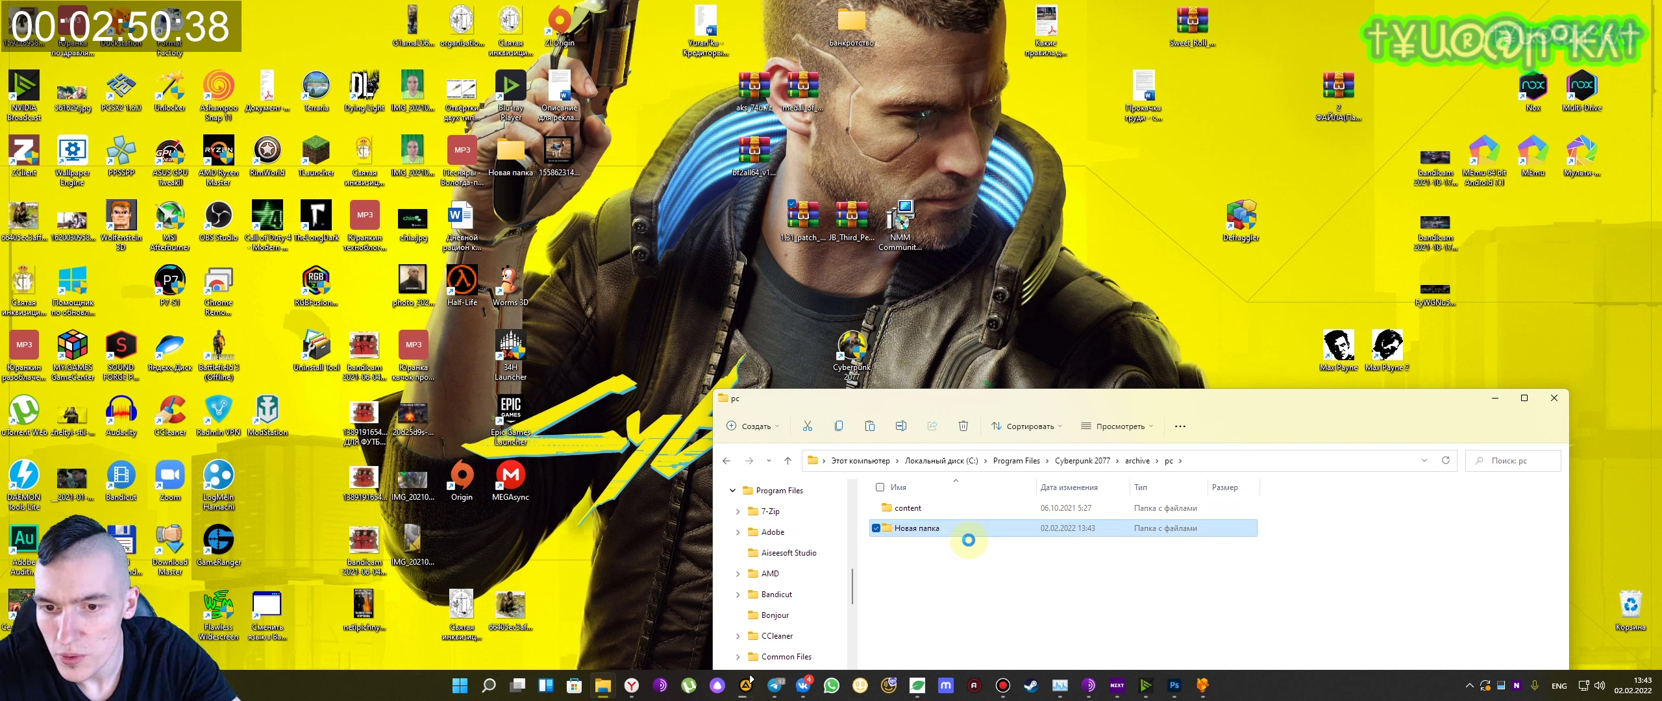
# - Arrange the Cyberpunk 2077 folder alongside the two mod archives and return the 1.31 patch archive to its root
pyautogui.moveTo(976, 398); pyautogui.dragTo(909, 317)
pyautogui.doubleClick(836, 448)
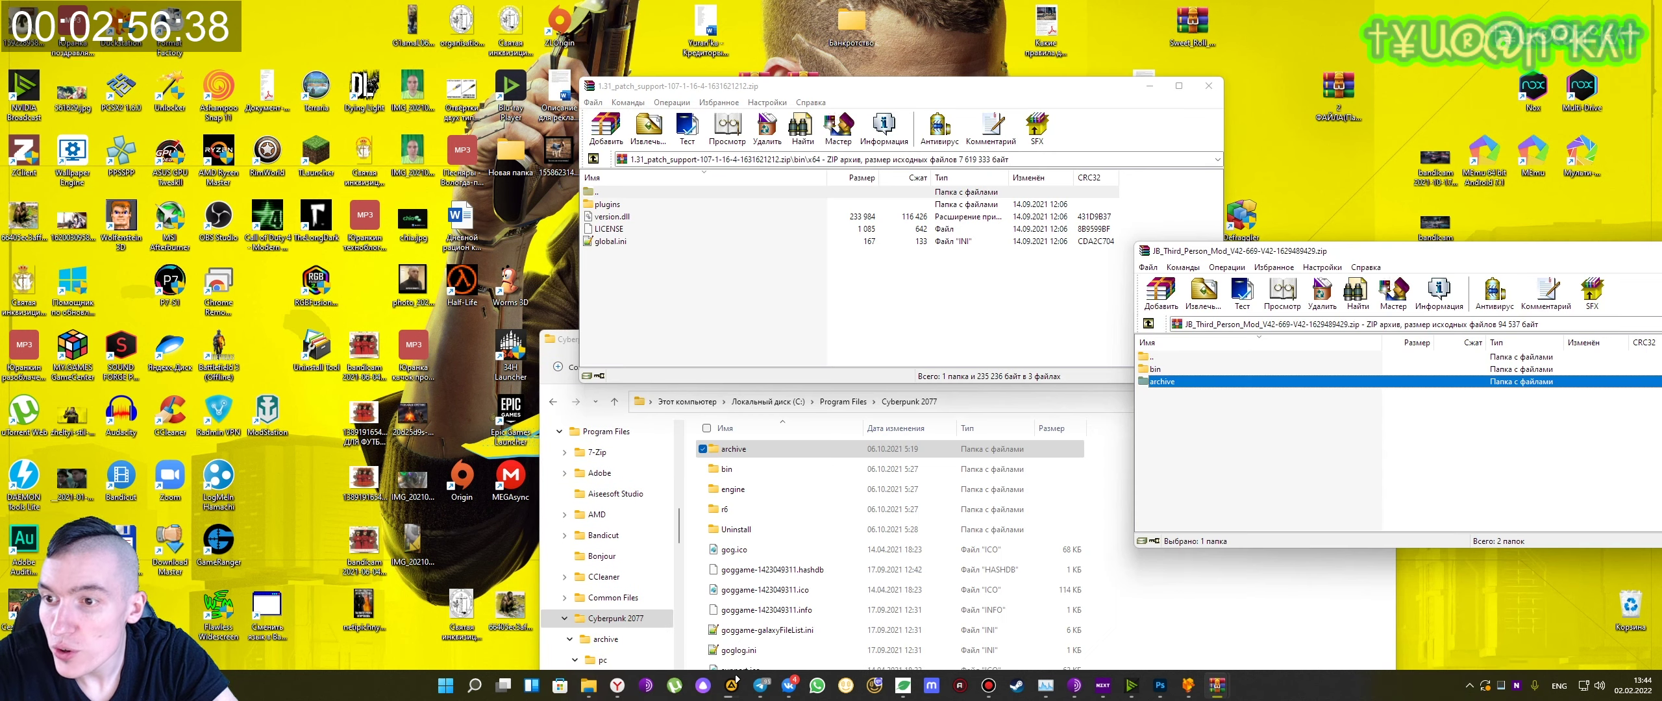
pyautogui.doubleClick(609, 192)
pyautogui.doubleClick(609, 192)
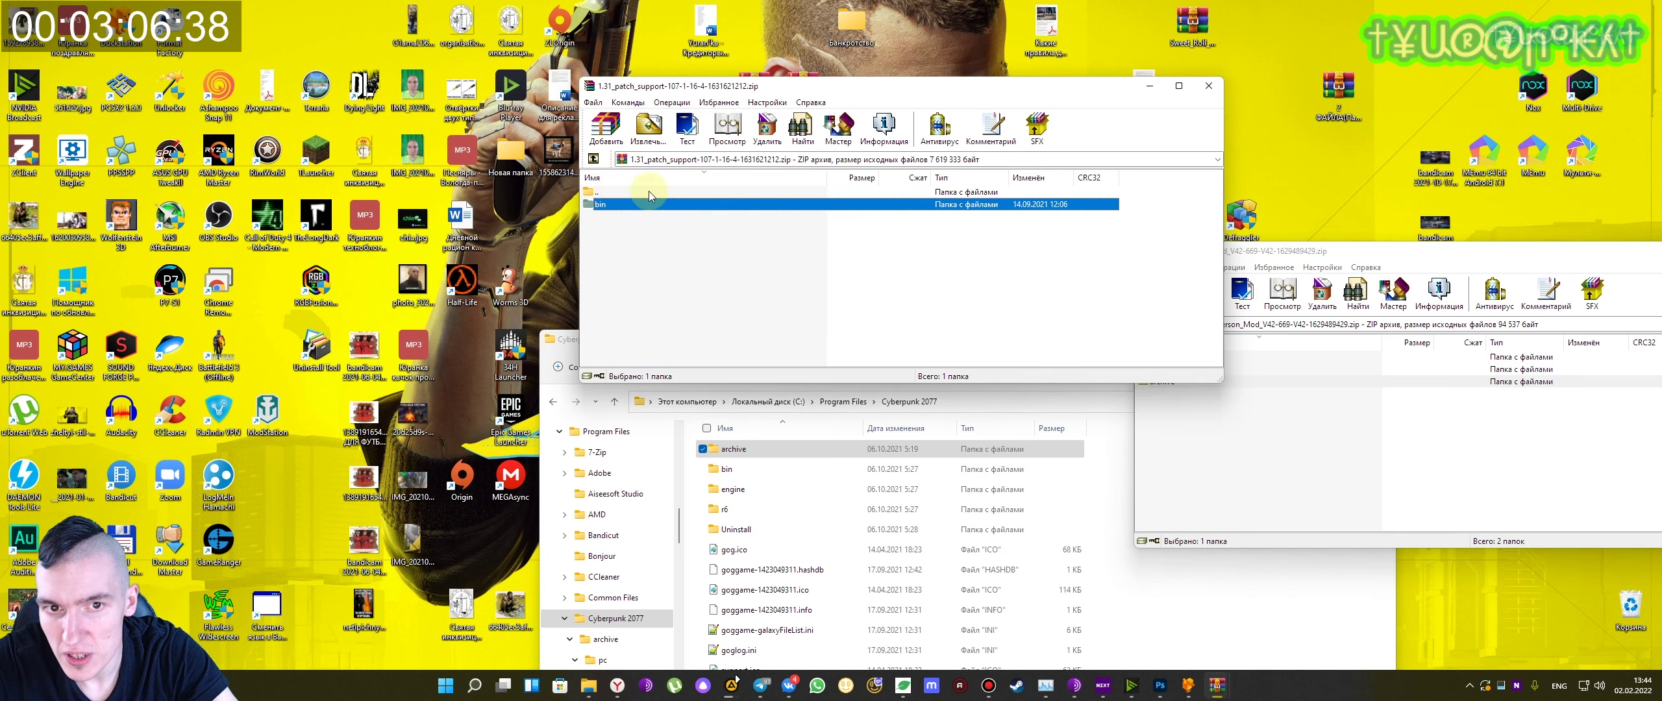
pyautogui.click(1230, 426)
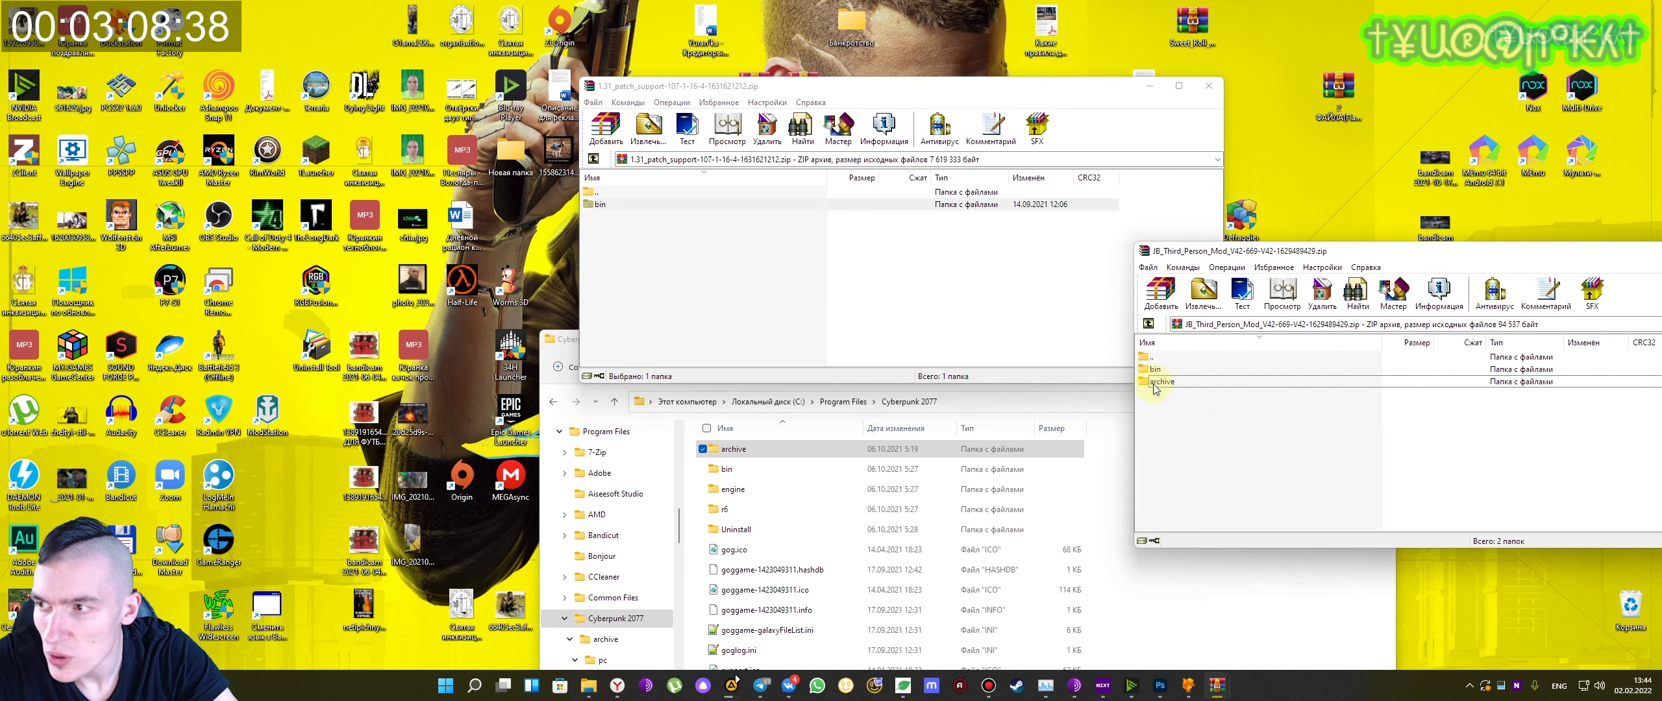
# - Open the bin\x64 folder in both the third-person mod archive and the Cyberpunk 2077 directory
pyautogui.doubleClick(1163, 369)
pyautogui.moveTo(1166, 372); pyautogui.dragTo(727, 469)
pyautogui.doubleClick(727, 468)
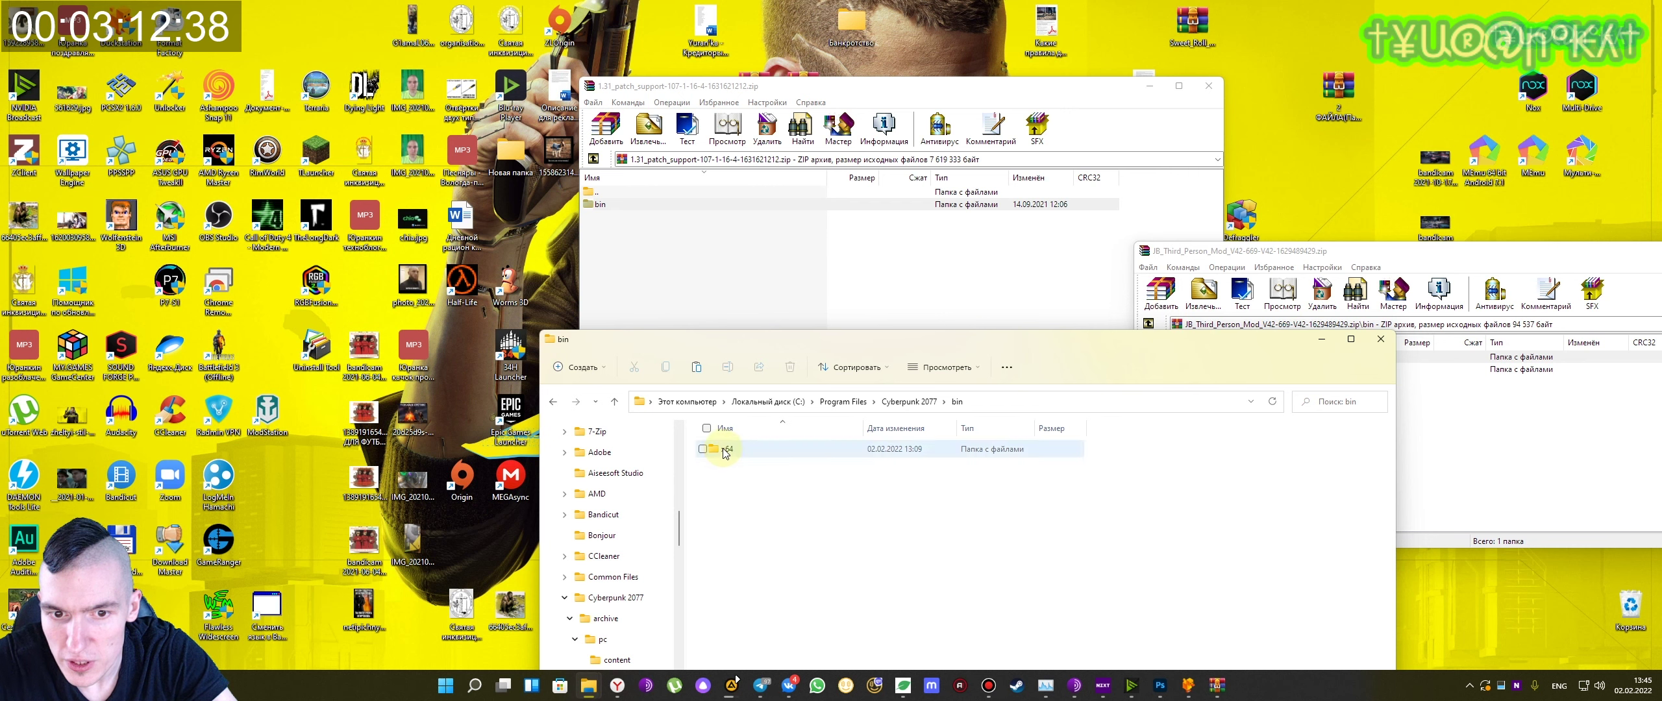
pyautogui.doubleClick(725, 449)
pyautogui.click(1465, 456)
pyautogui.doubleClick(1165, 369)
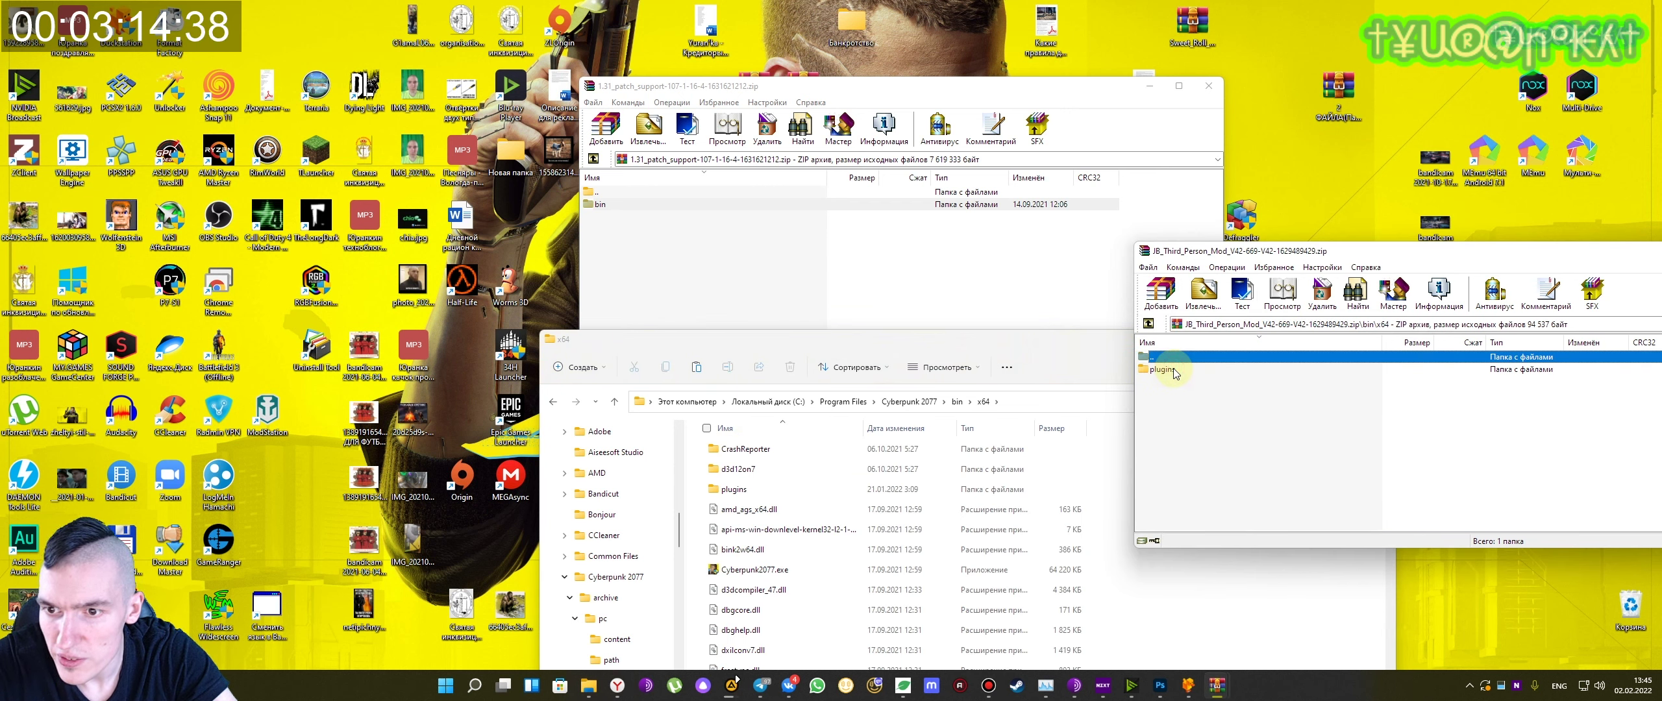
# - Compare the plugins folder in the third-person mod archive with the game's bin\x64\plugins folder, and return the game directory to x64
pyautogui.moveTo(1174, 373); pyautogui.dragTo(734, 490)
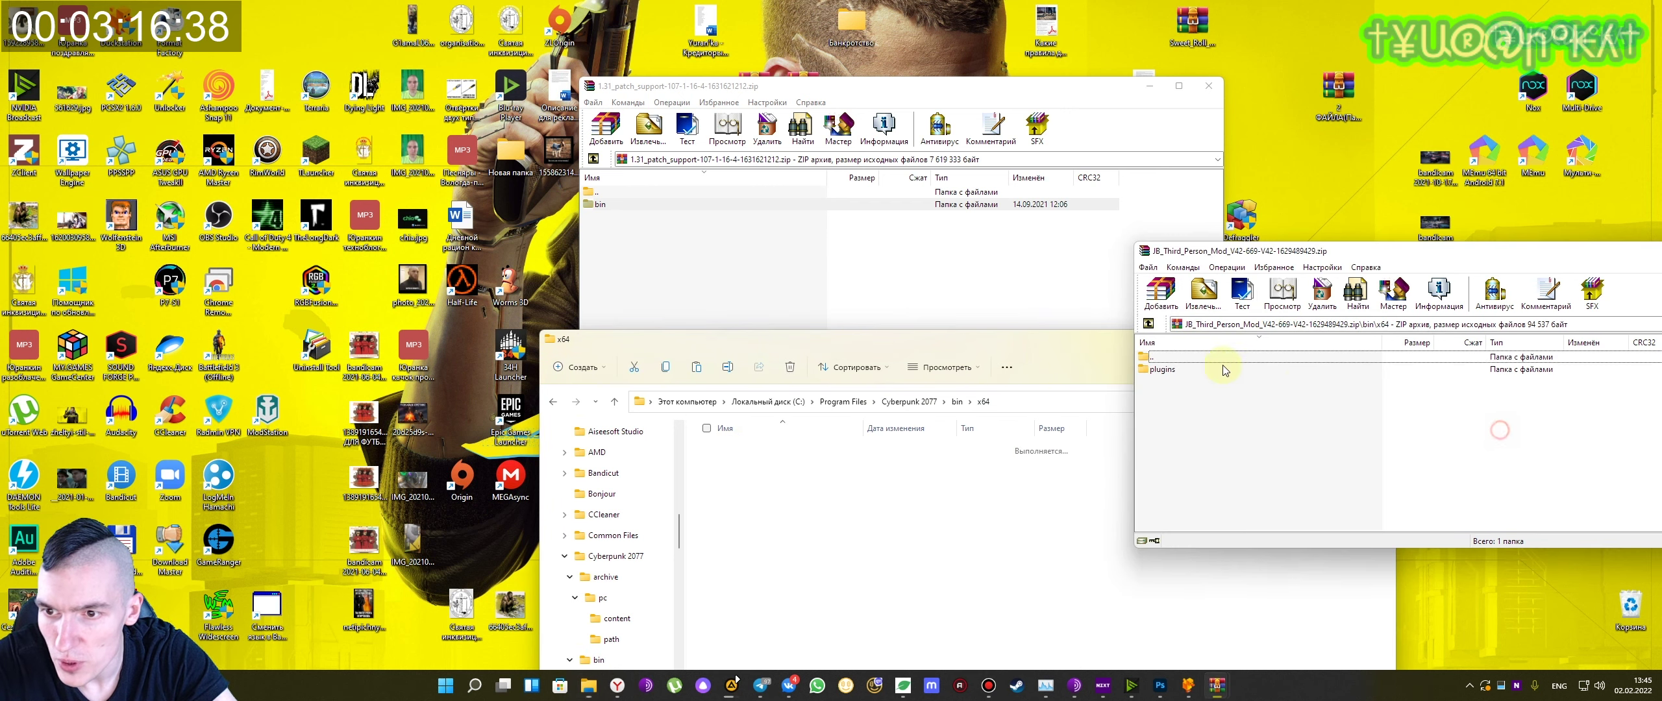
pyautogui.doubleClick(1224, 370)
pyautogui.doubleClick(851, 455)
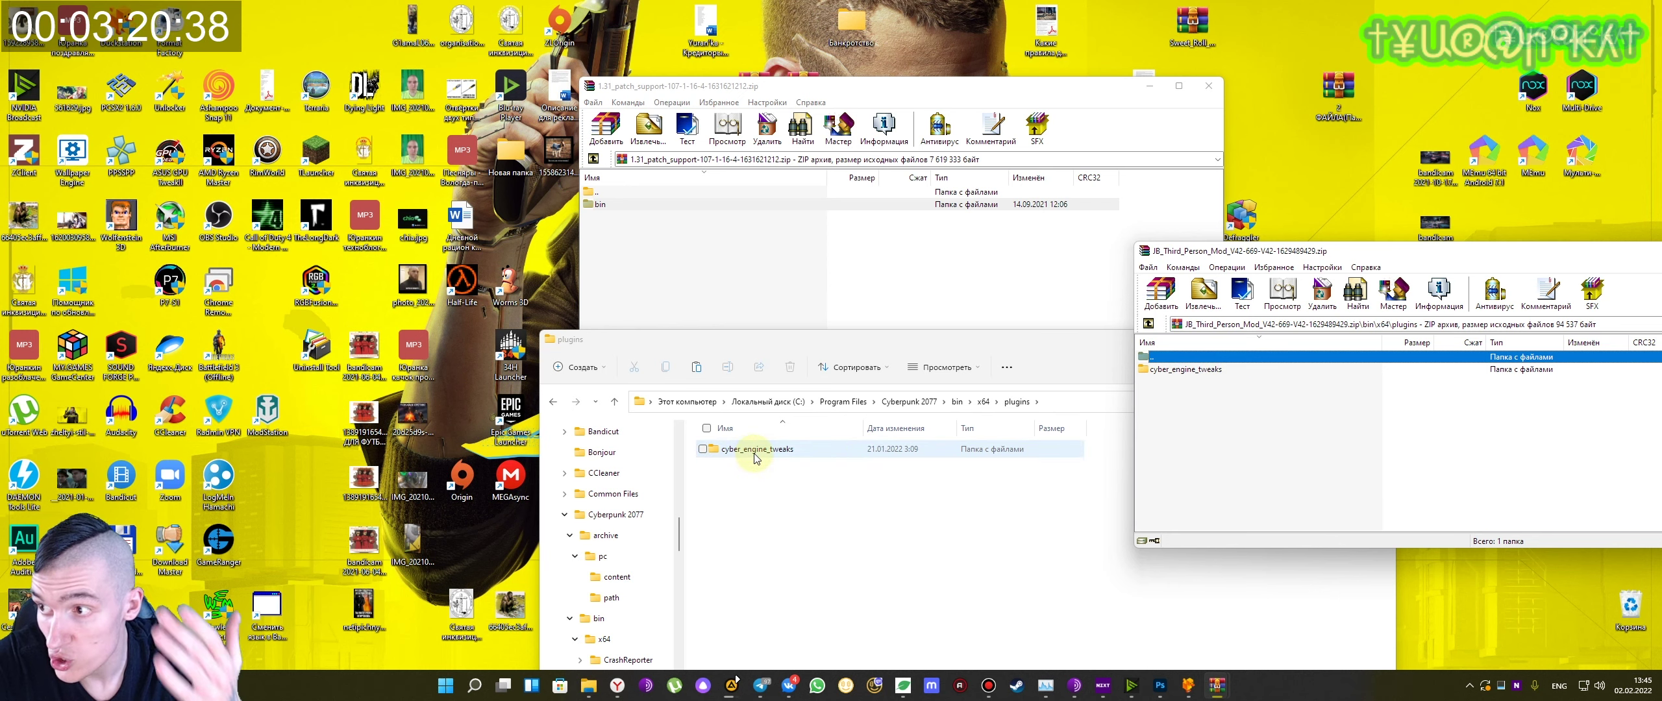
pyautogui.click(1215, 368)
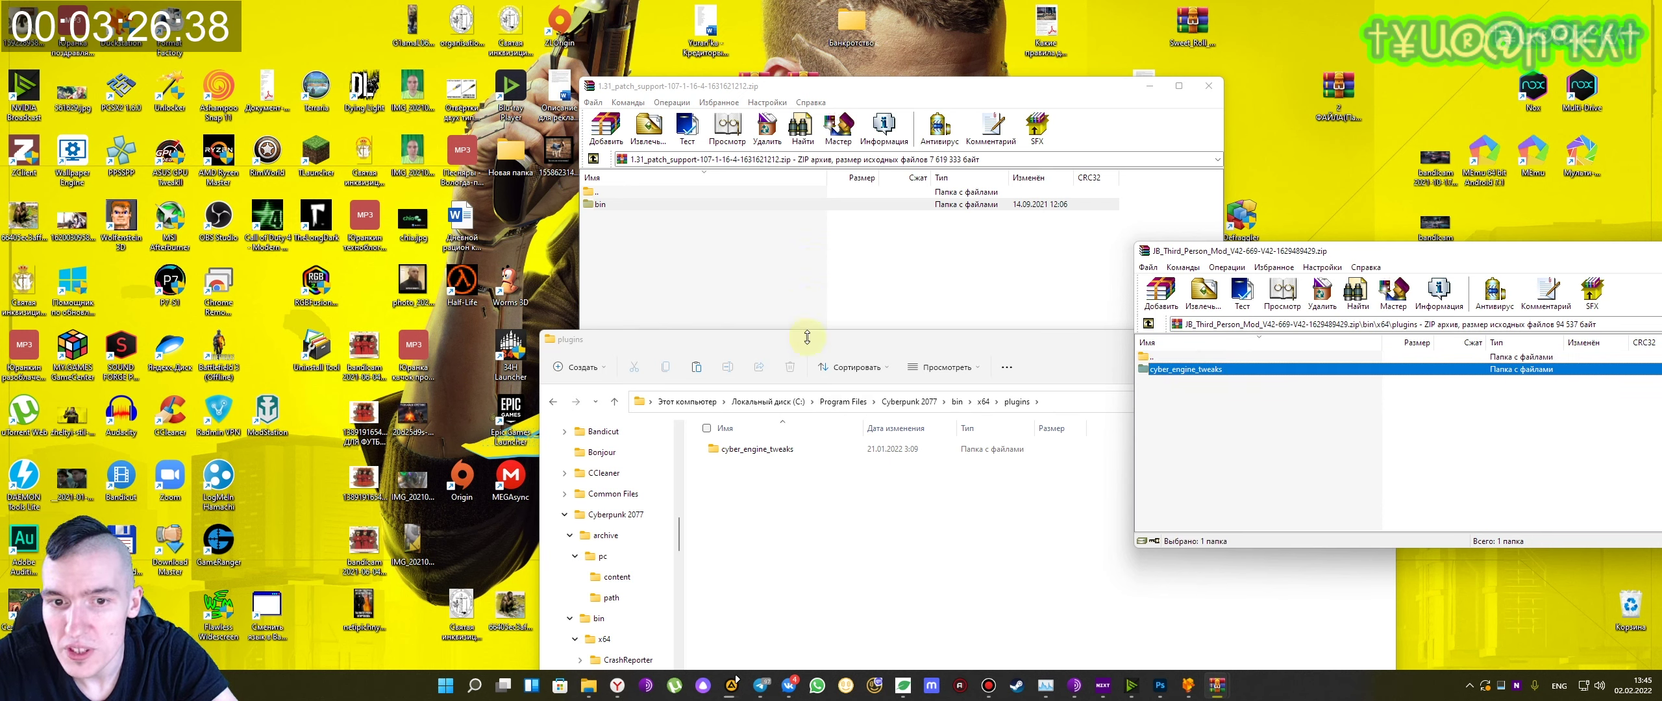
pyautogui.click(849, 501)
pyautogui.hotkey('alt', 'Up')
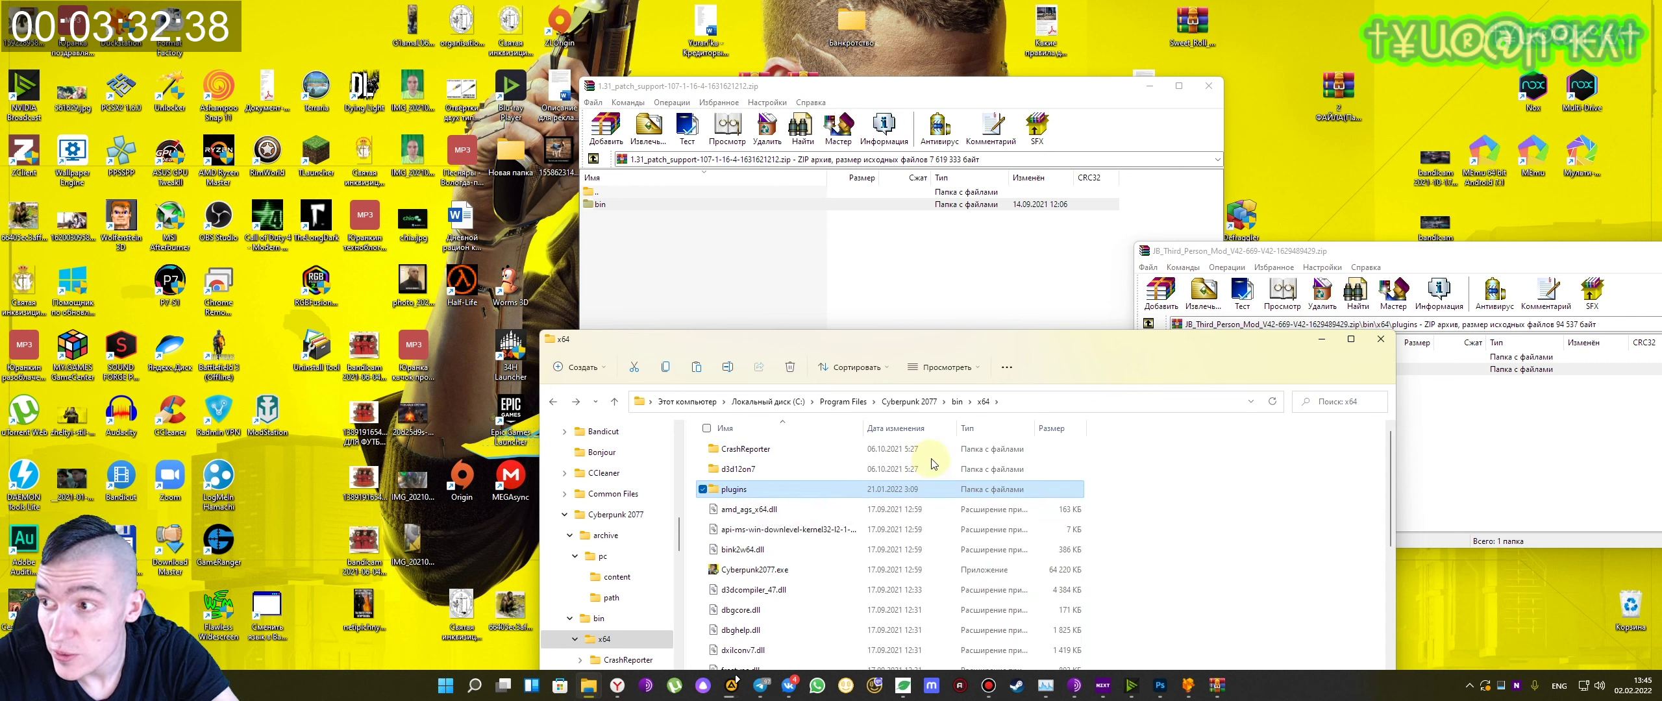
pyautogui.click(1473, 413)
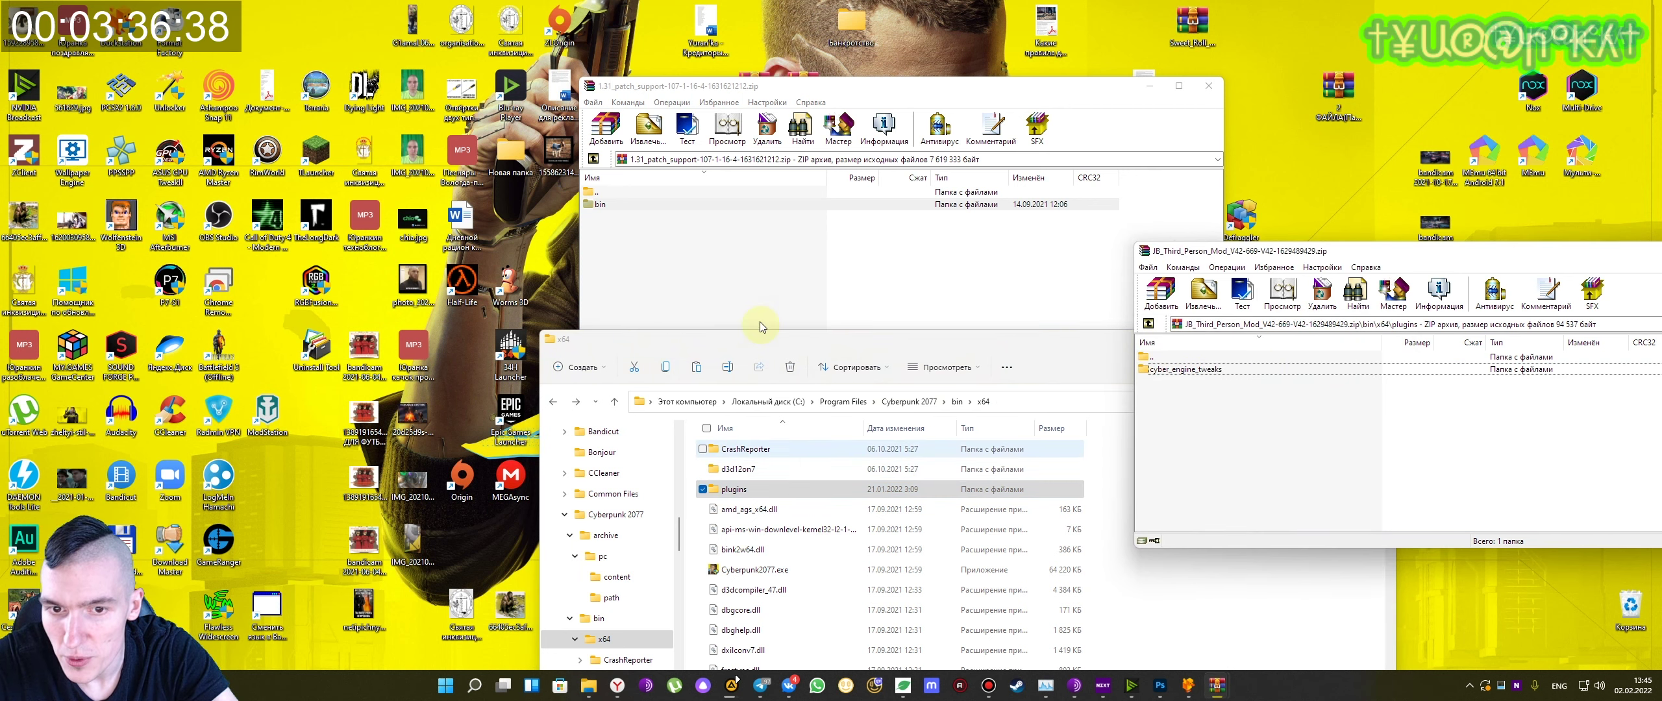
# - Open bin\x64 in the 1.31 patch archive and compare it with the game's own bin\x64 folder
pyautogui.click(609, 205)
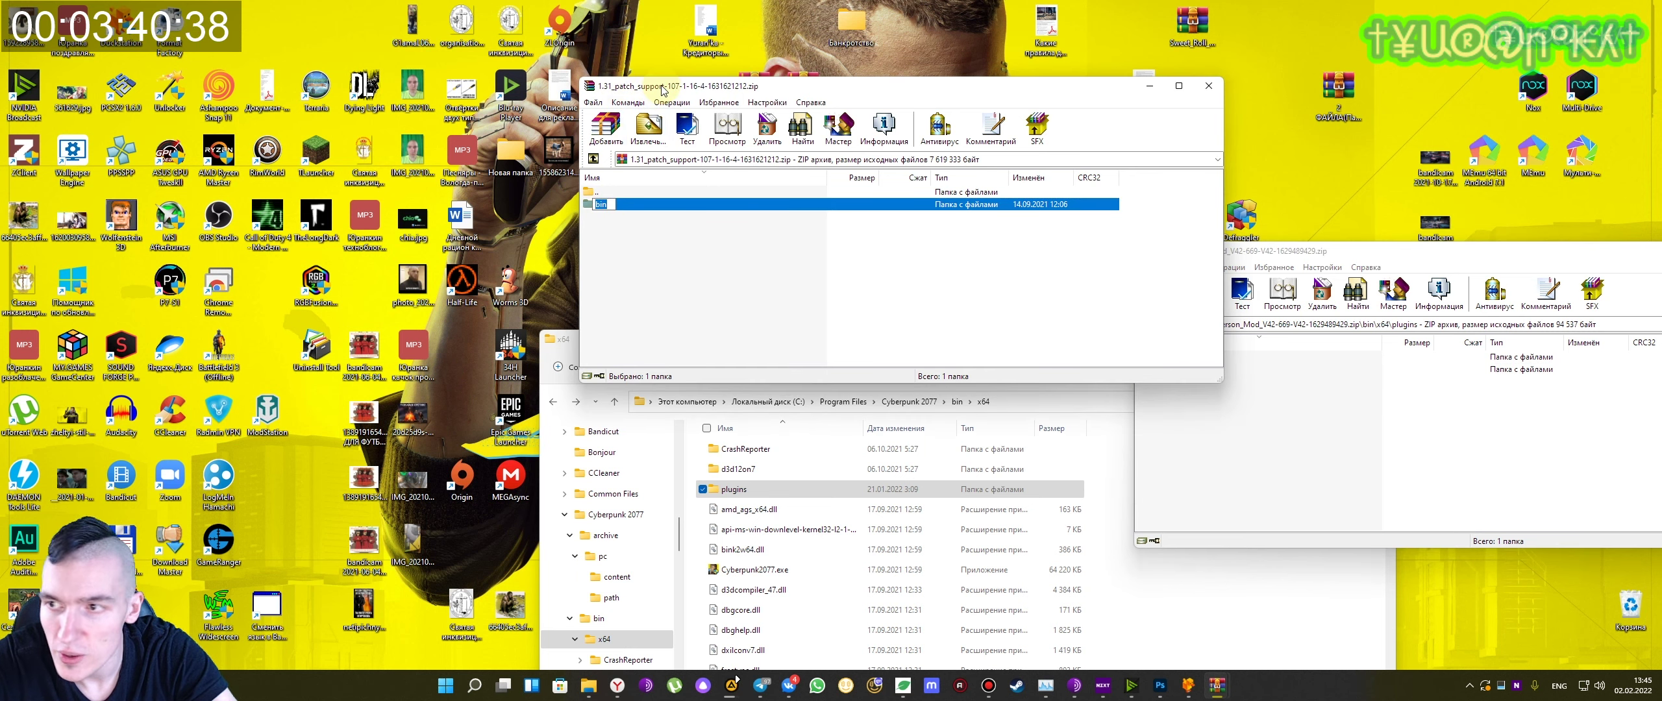
pyautogui.click(653, 226)
pyautogui.doubleClick(600, 204)
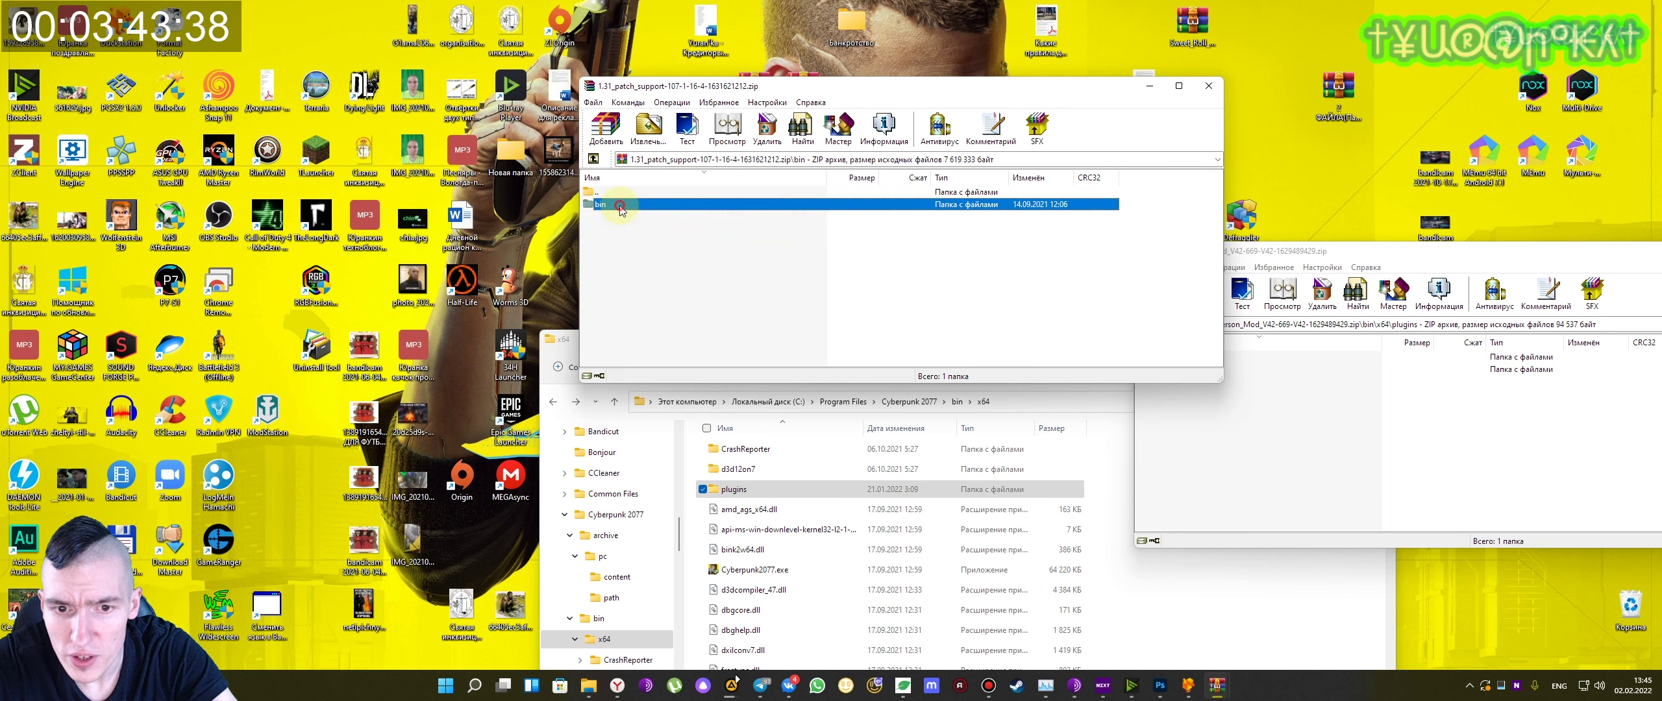
pyautogui.click(799, 471)
pyautogui.hotkey('alt', 'Up')
pyautogui.click(603, 207)
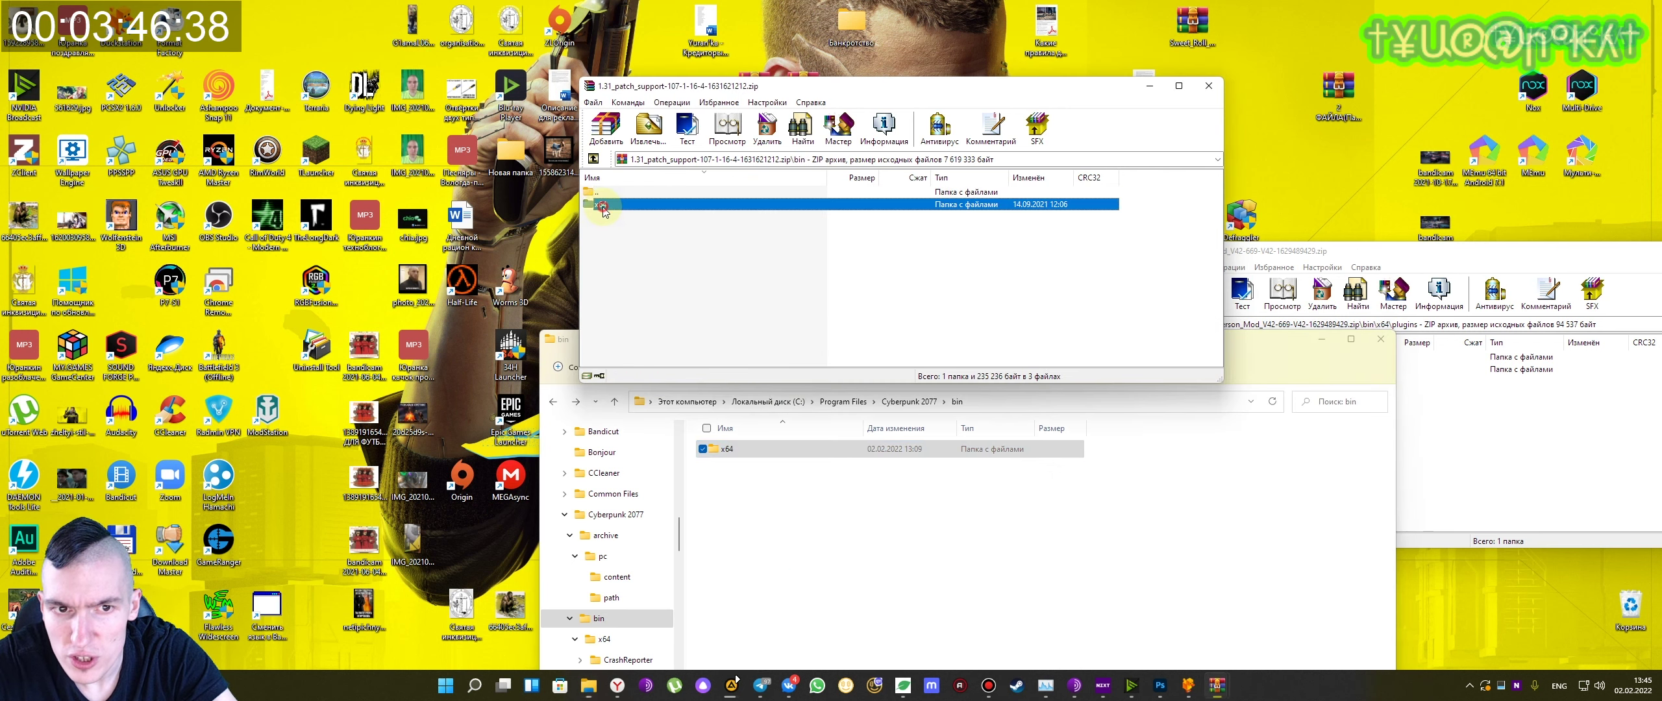
pyautogui.doubleClick(603, 206)
pyautogui.click(730, 454)
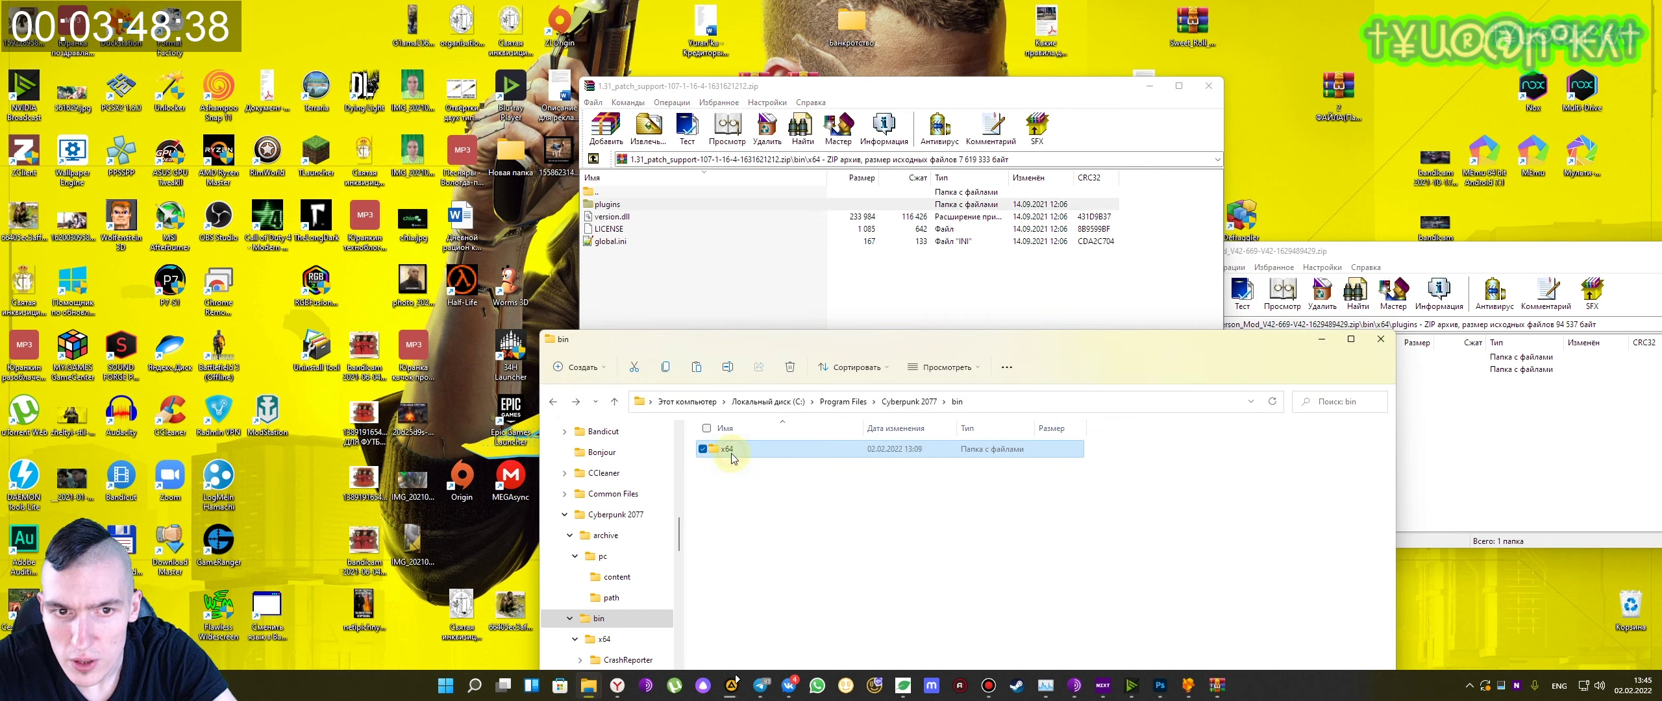
pyautogui.doubleClick(730, 451)
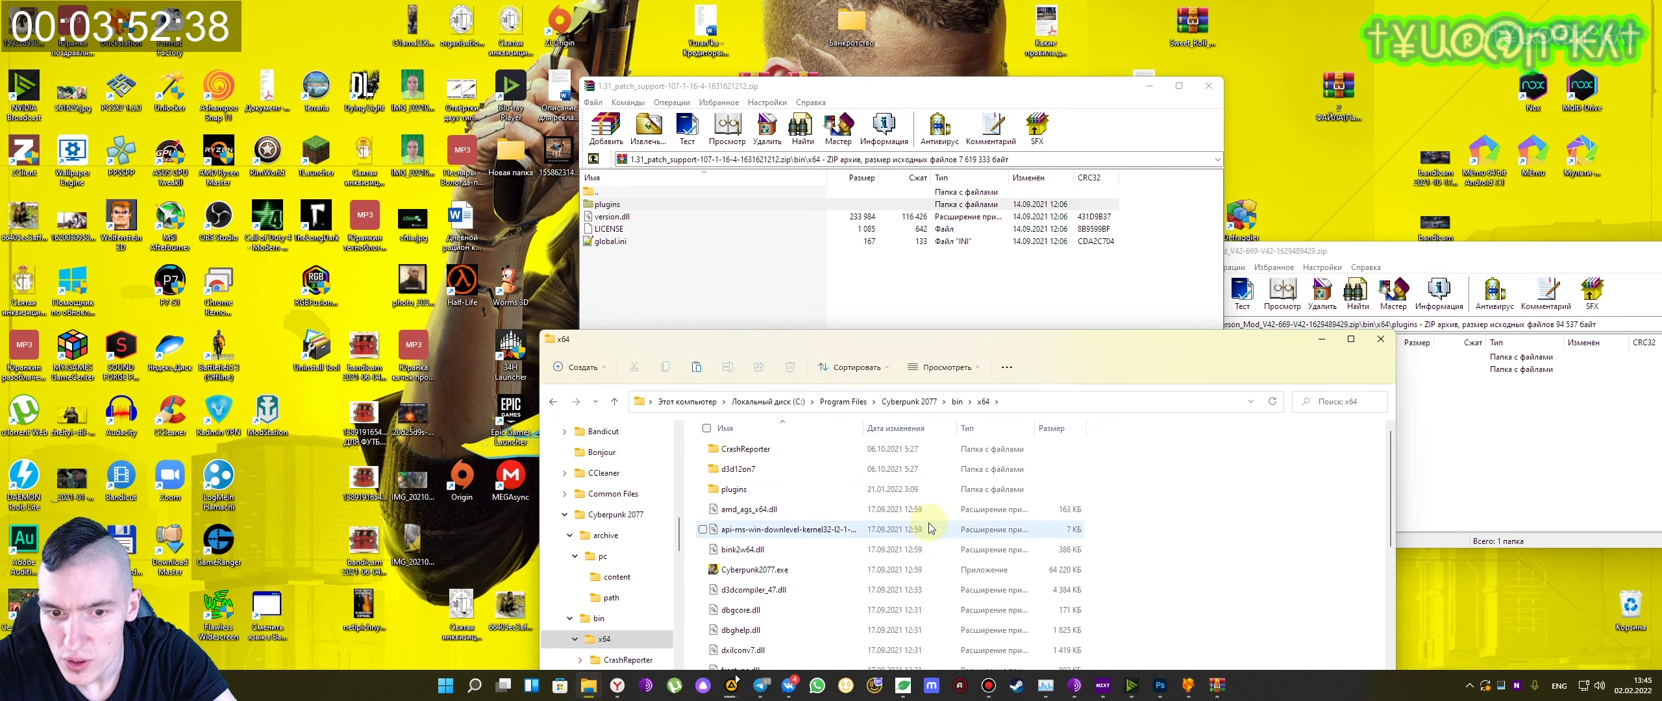
# - Return the file browser to the Cyberpunk 2077 folder, and back out of the patch archive's subfolders before minimizing its window
pyautogui.hotkey('alt', 'Up')
pyautogui.hotkey('alt', 'Up')
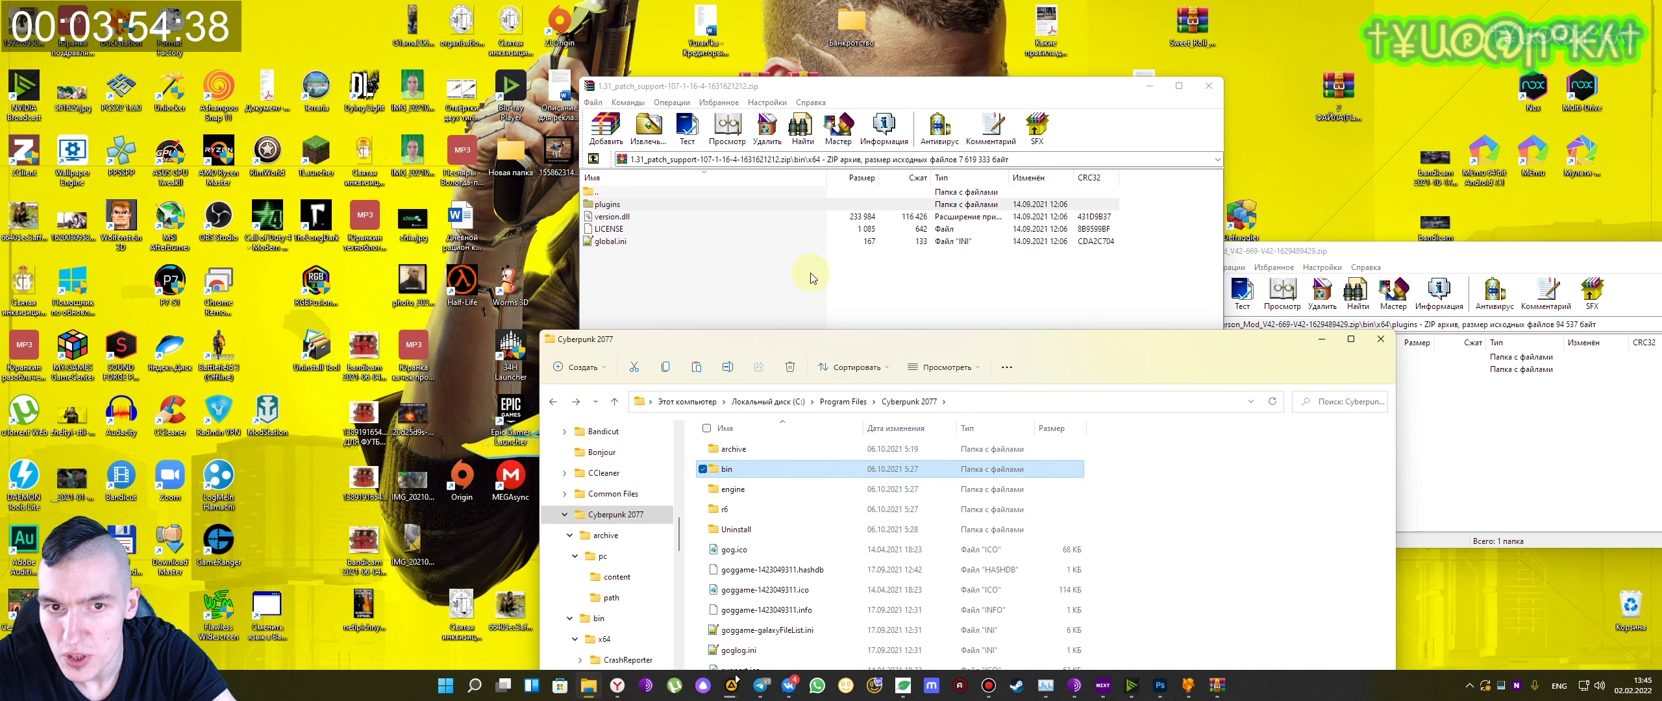
pyautogui.click(714, 284)
pyautogui.press('BackSpace')
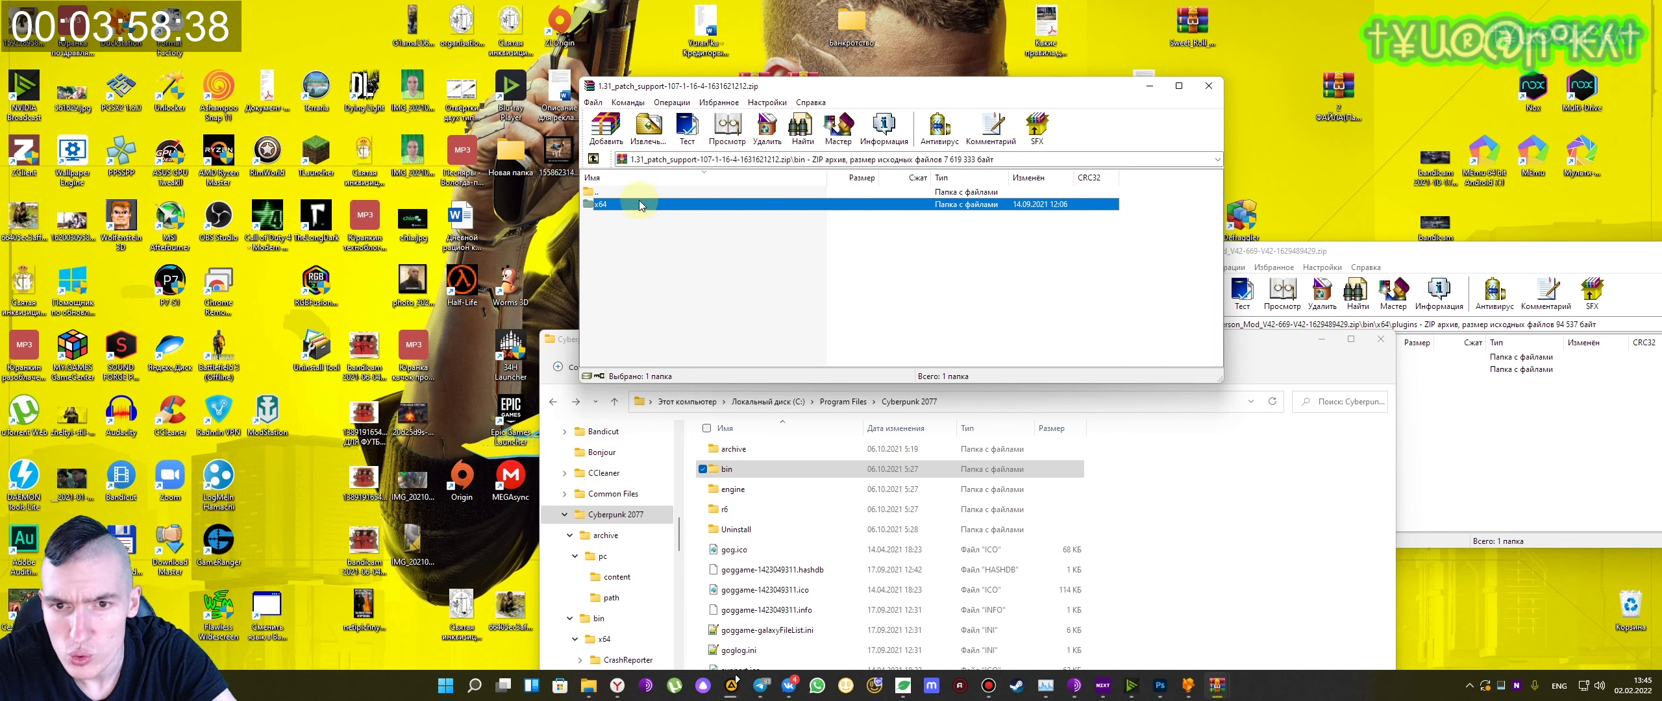
pyautogui.doubleClick(617, 192)
pyautogui.doubleClick(617, 192)
pyautogui.doubleClick(622, 225)
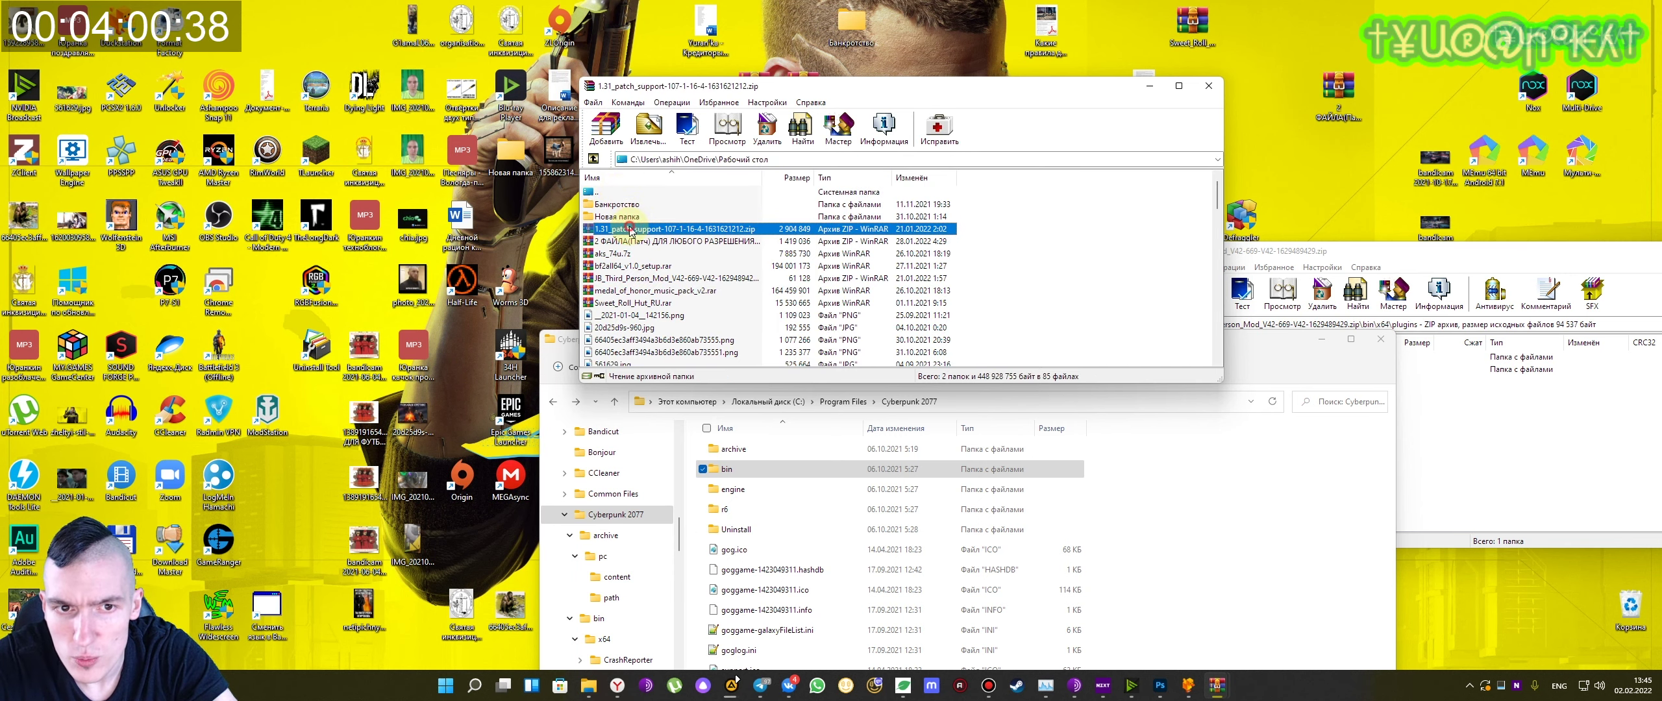
pyautogui.click(1150, 87)
# - Return the third-person mod archive from bin\x64\plugins to its root folder
pyautogui.click(1169, 361)
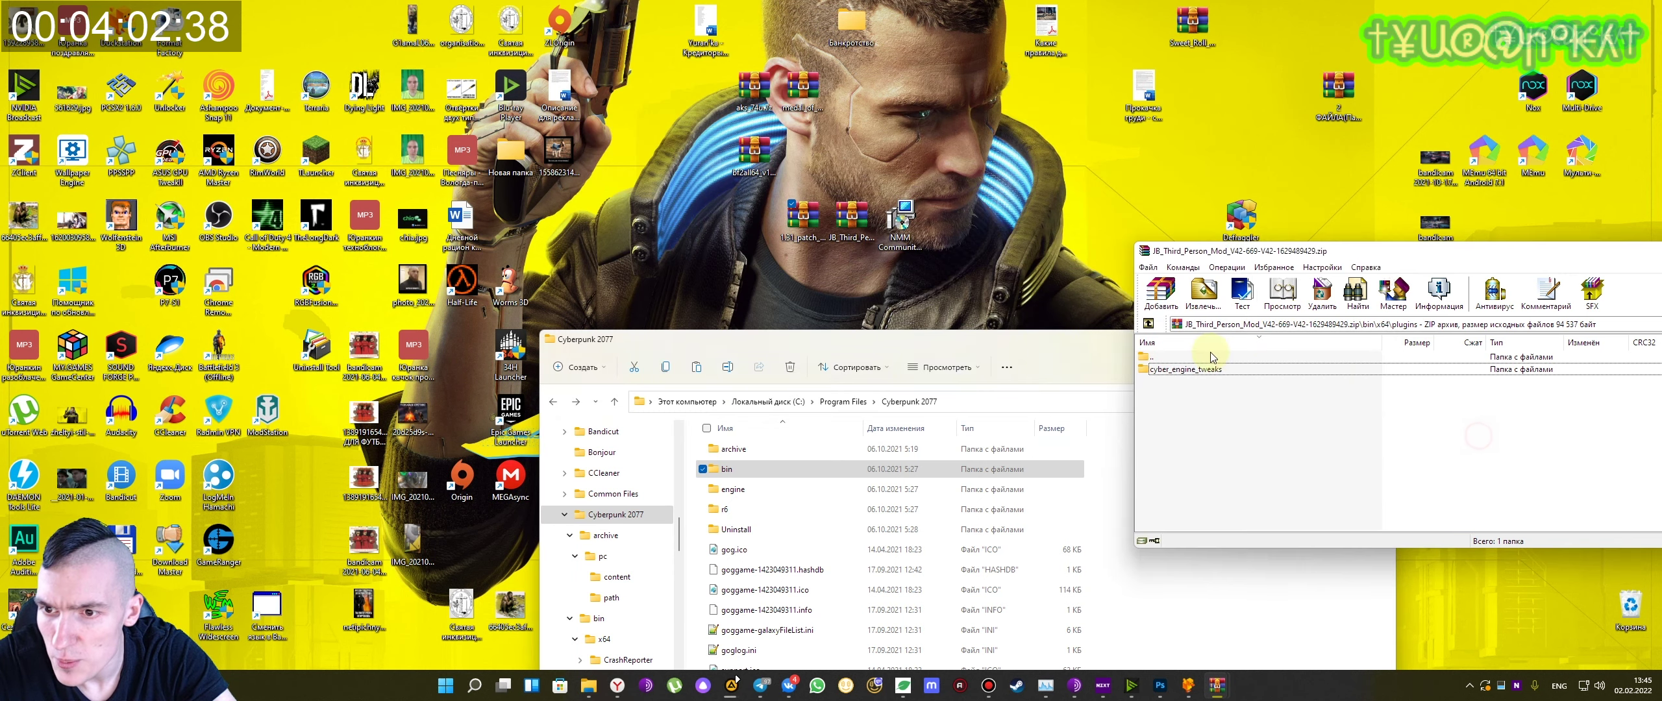
pyautogui.doubleClick(1175, 357)
pyautogui.doubleClick(1174, 357)
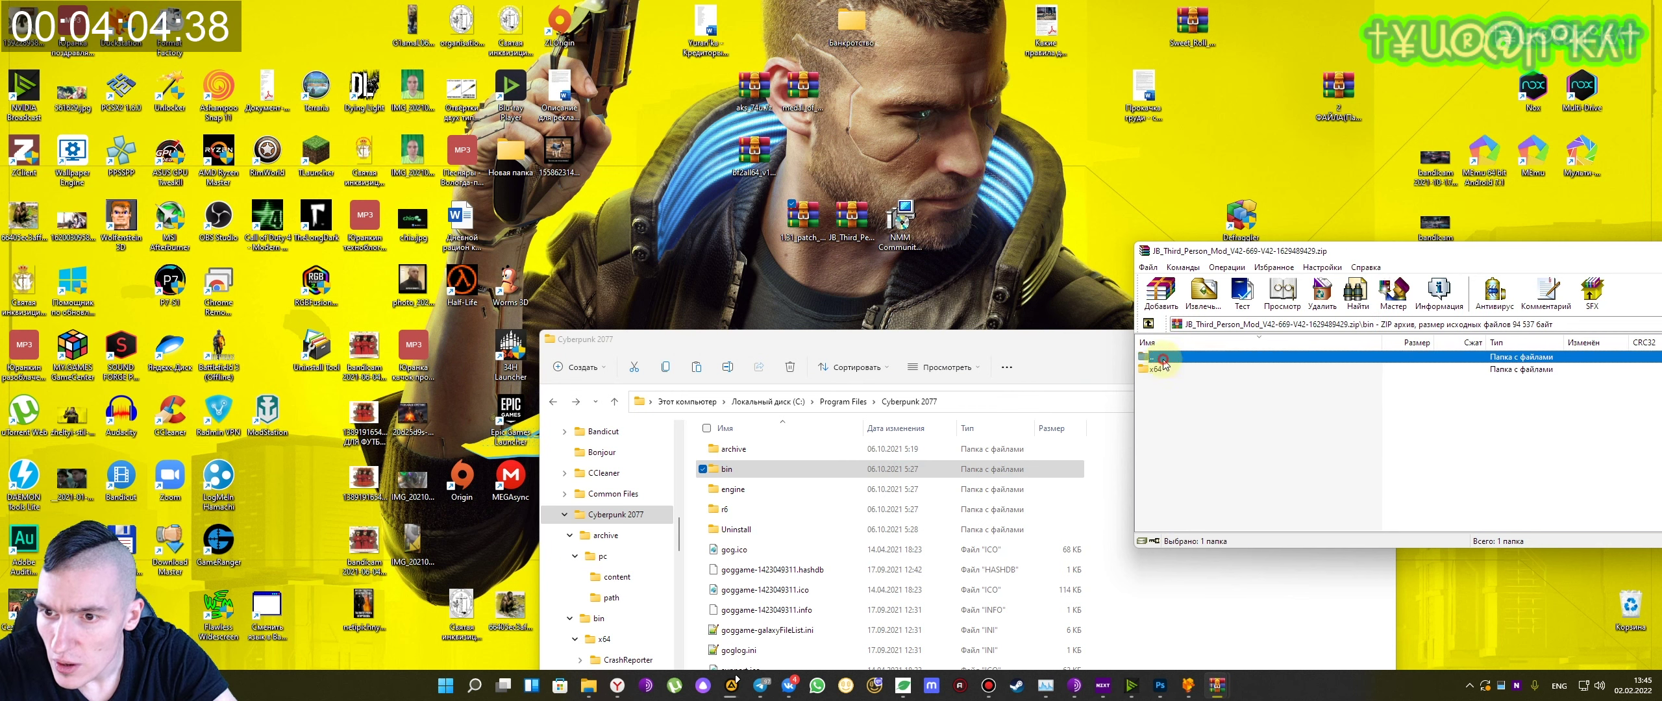
pyautogui.doubleClick(1175, 357)
# - Open the archive\pc folder in both the Cyberpunk 2077 directory and the third-person mod archive
pyautogui.click(1173, 382)
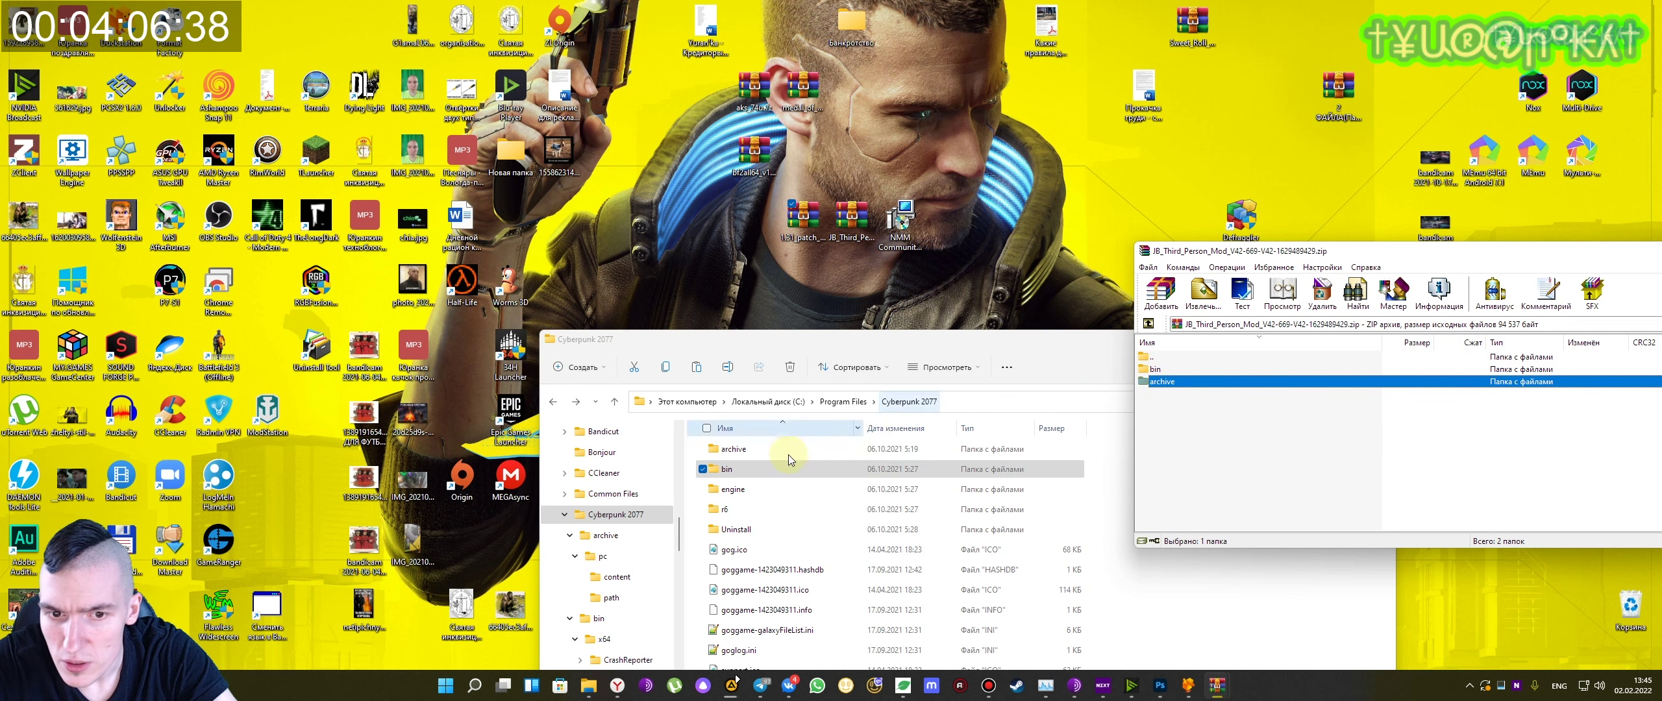
pyautogui.click(726, 449)
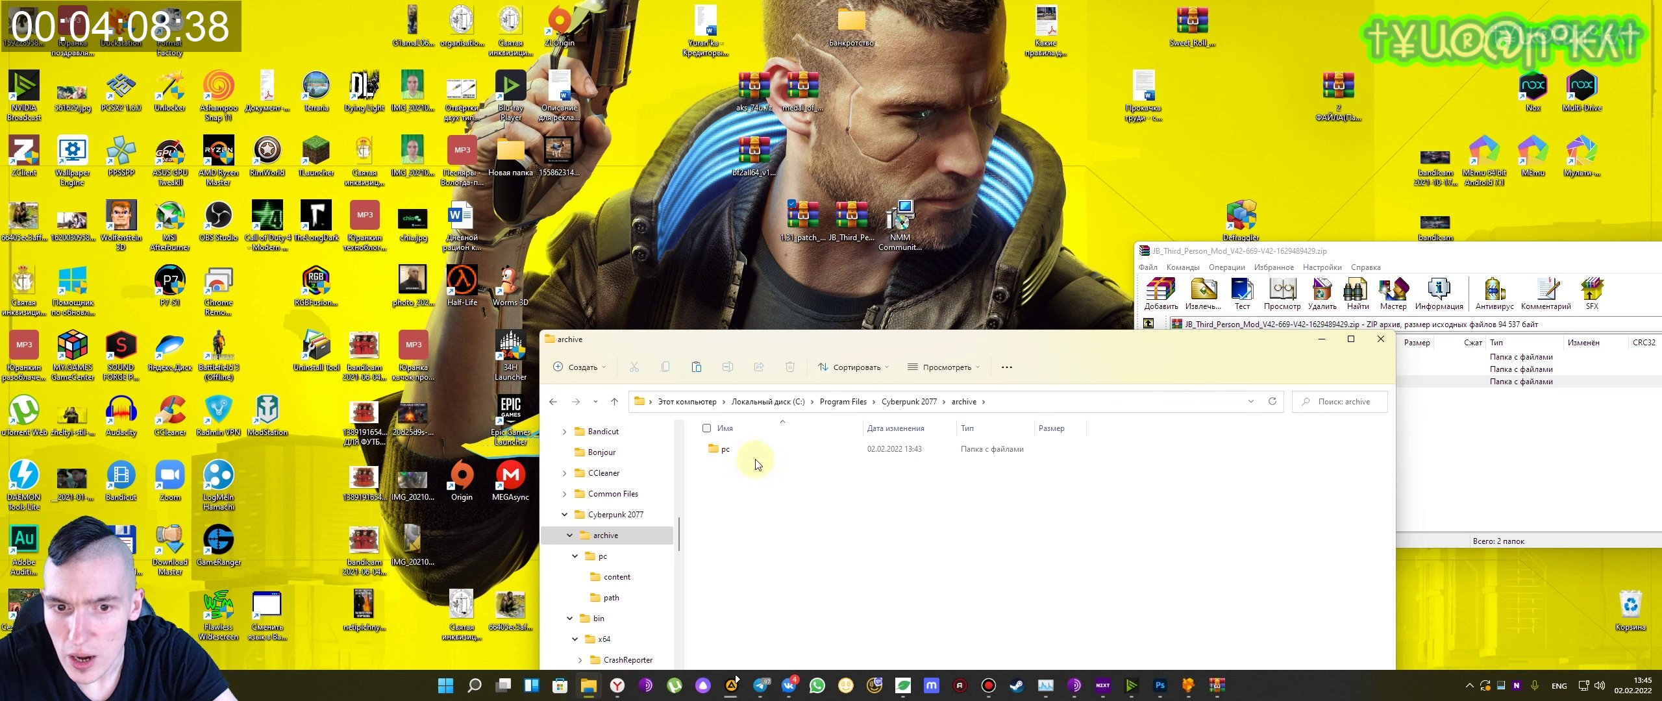
pyautogui.click(1176, 388)
pyautogui.doubleClick(1175, 383)
pyautogui.click(724, 451)
pyautogui.doubleClick(724, 452)
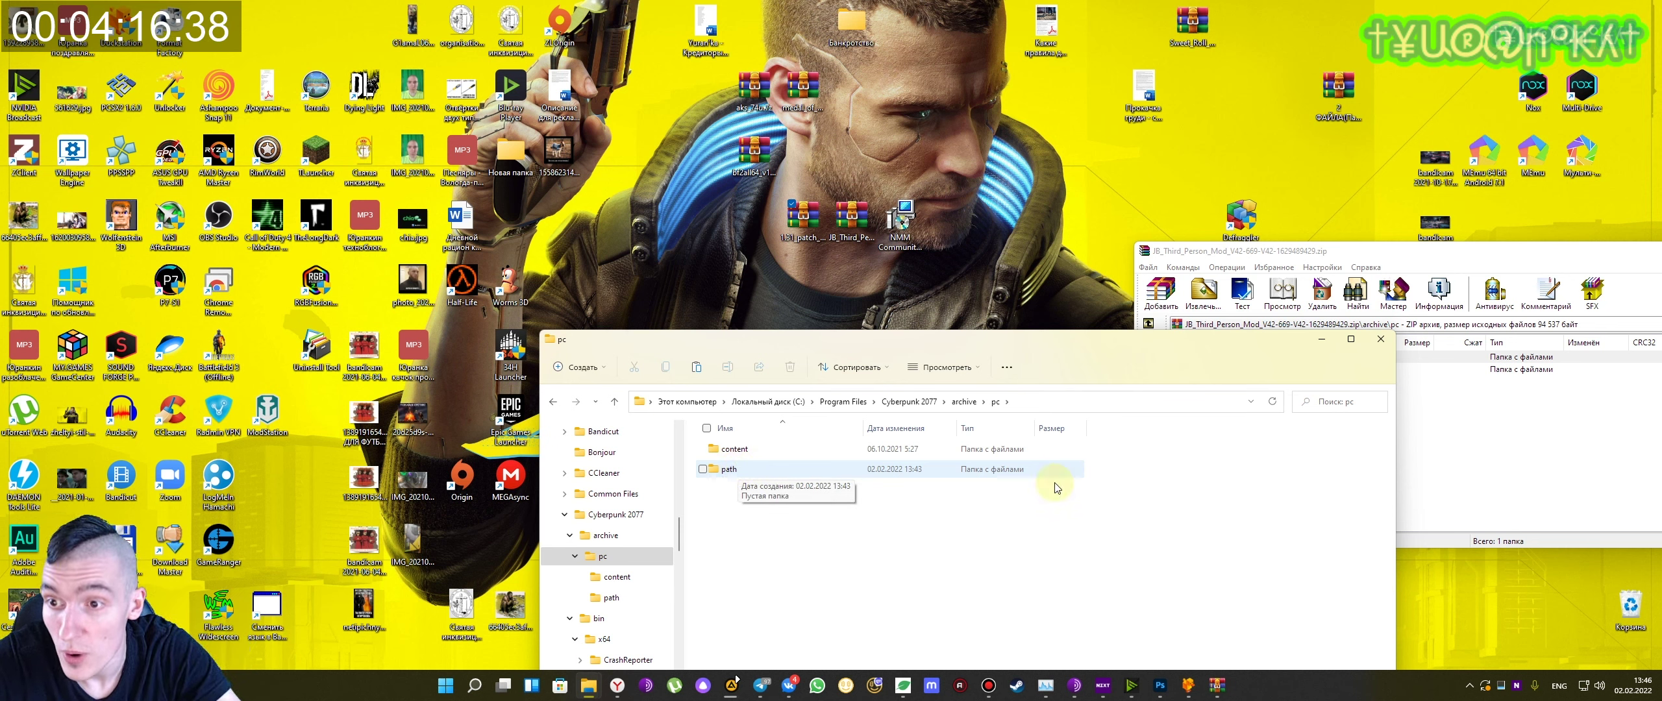
pyautogui.click(1470, 454)
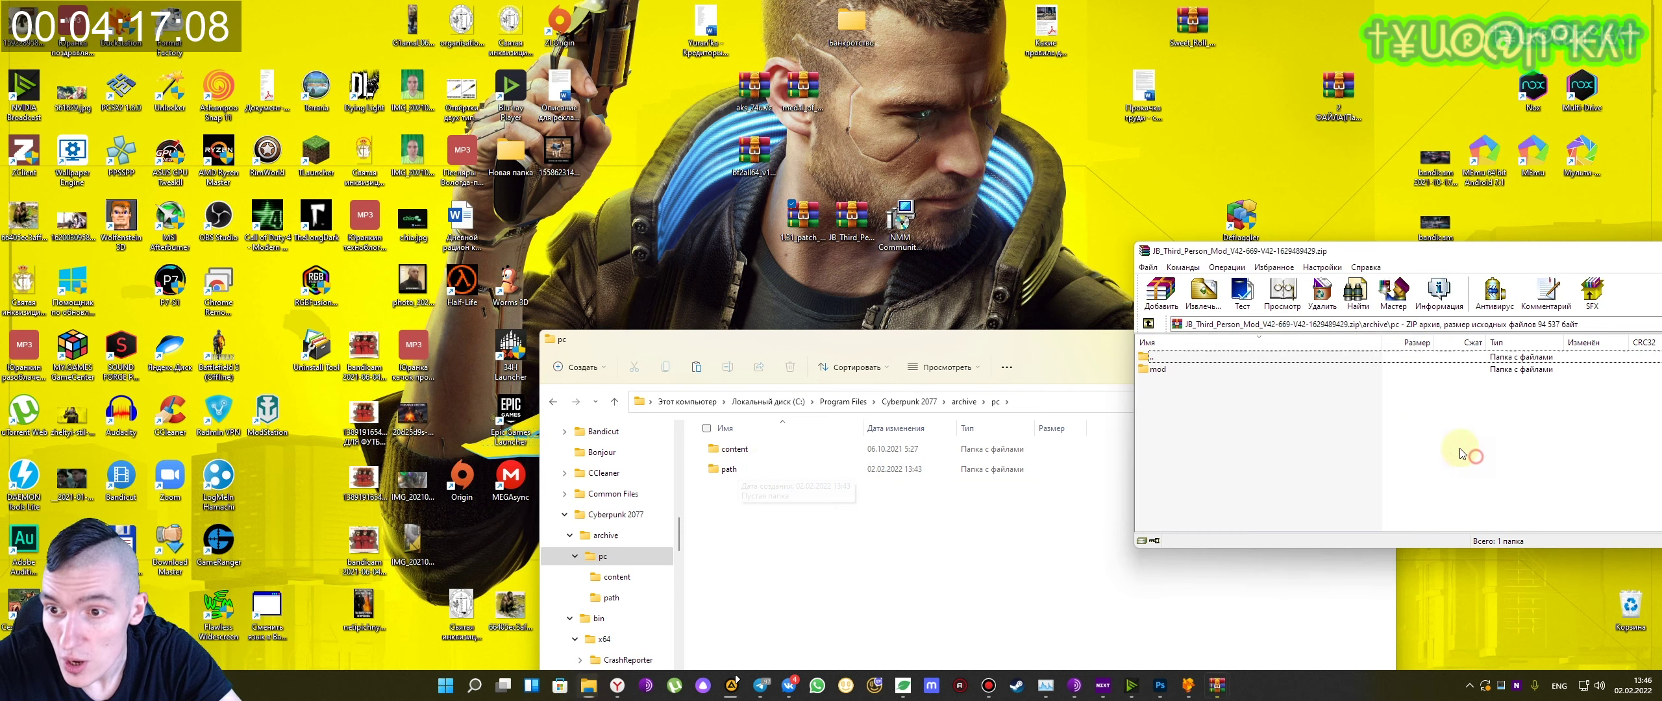
# - Open the game's archive\pc\path folder and try to copy the mod folder from the third-person mod archive into it
pyautogui.click(1158, 369)
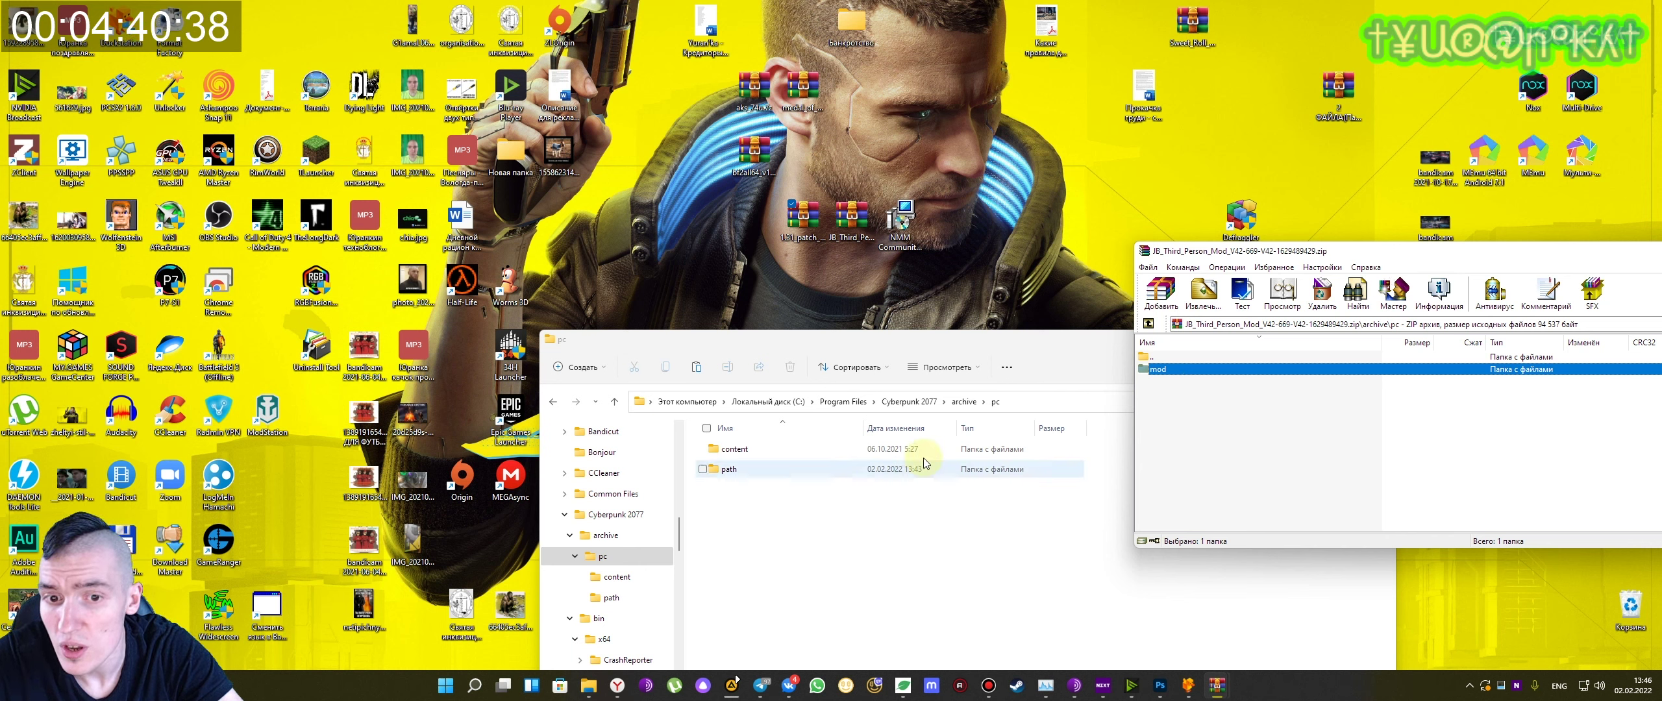
pyautogui.moveTo(1177, 375)
pyautogui.mouseDown()
pyautogui.moveTo(811, 469)
pyautogui.moveTo(1171, 371)
pyautogui.moveTo(847, 517)
pyautogui.moveTo(1237, 372)
pyautogui.moveTo(1194, 371)
pyautogui.mouseUp()
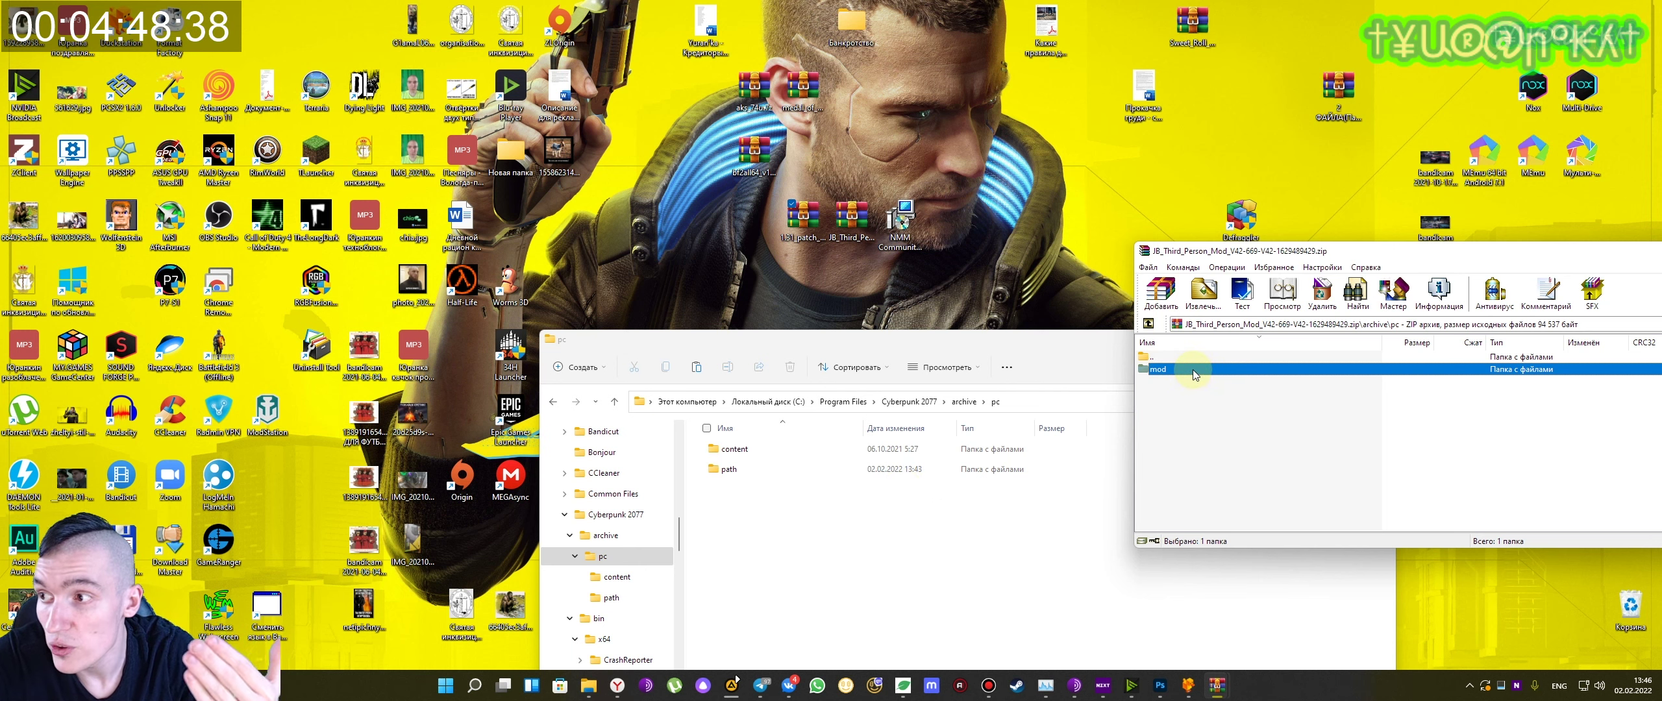
pyautogui.doubleClick(733, 471)
pyautogui.click(1363, 422)
pyautogui.moveTo(1171, 373); pyautogui.dragTo(880, 488)
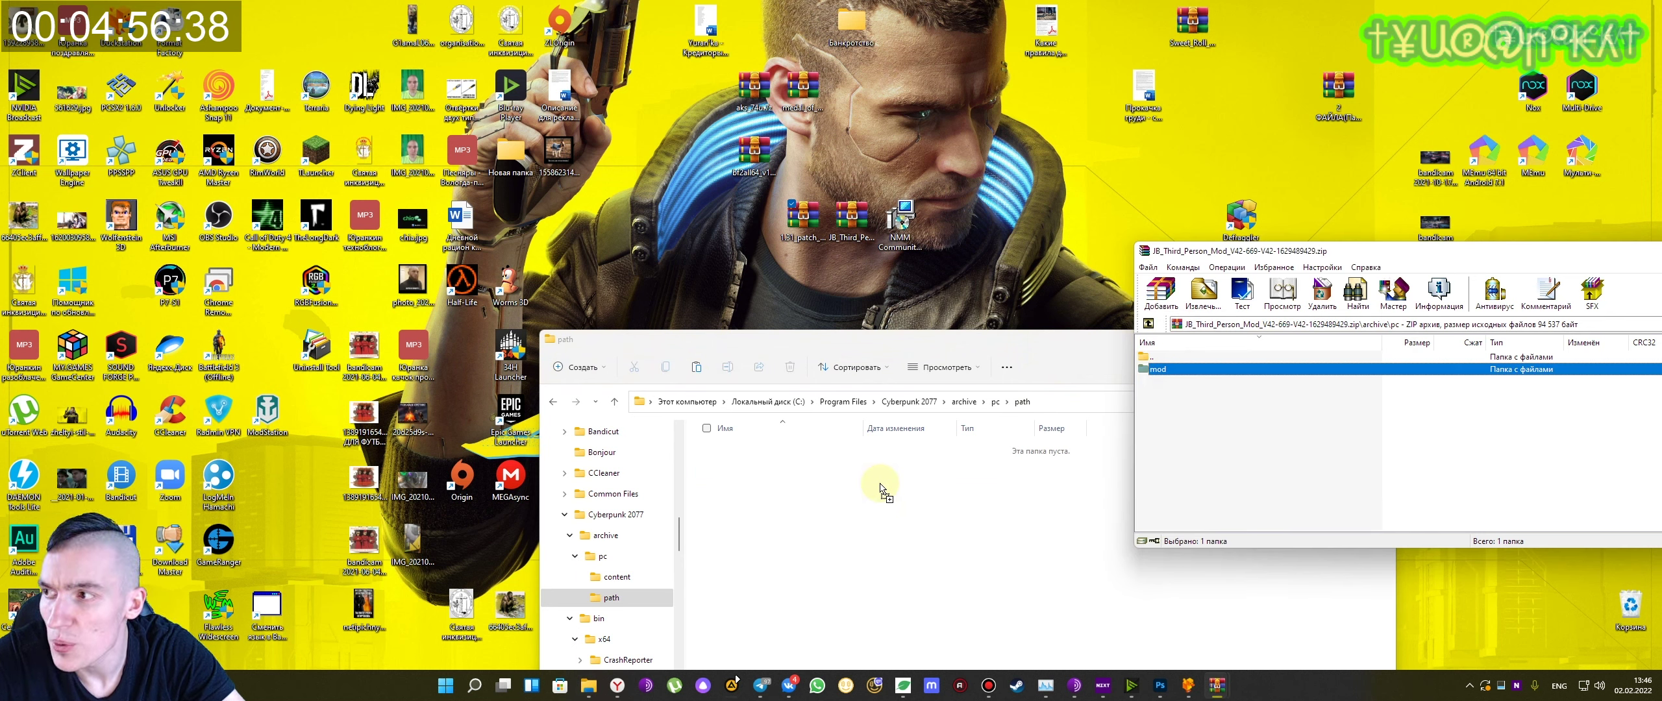
pyautogui.moveTo(881, 488); pyautogui.dragTo(1262, 419)
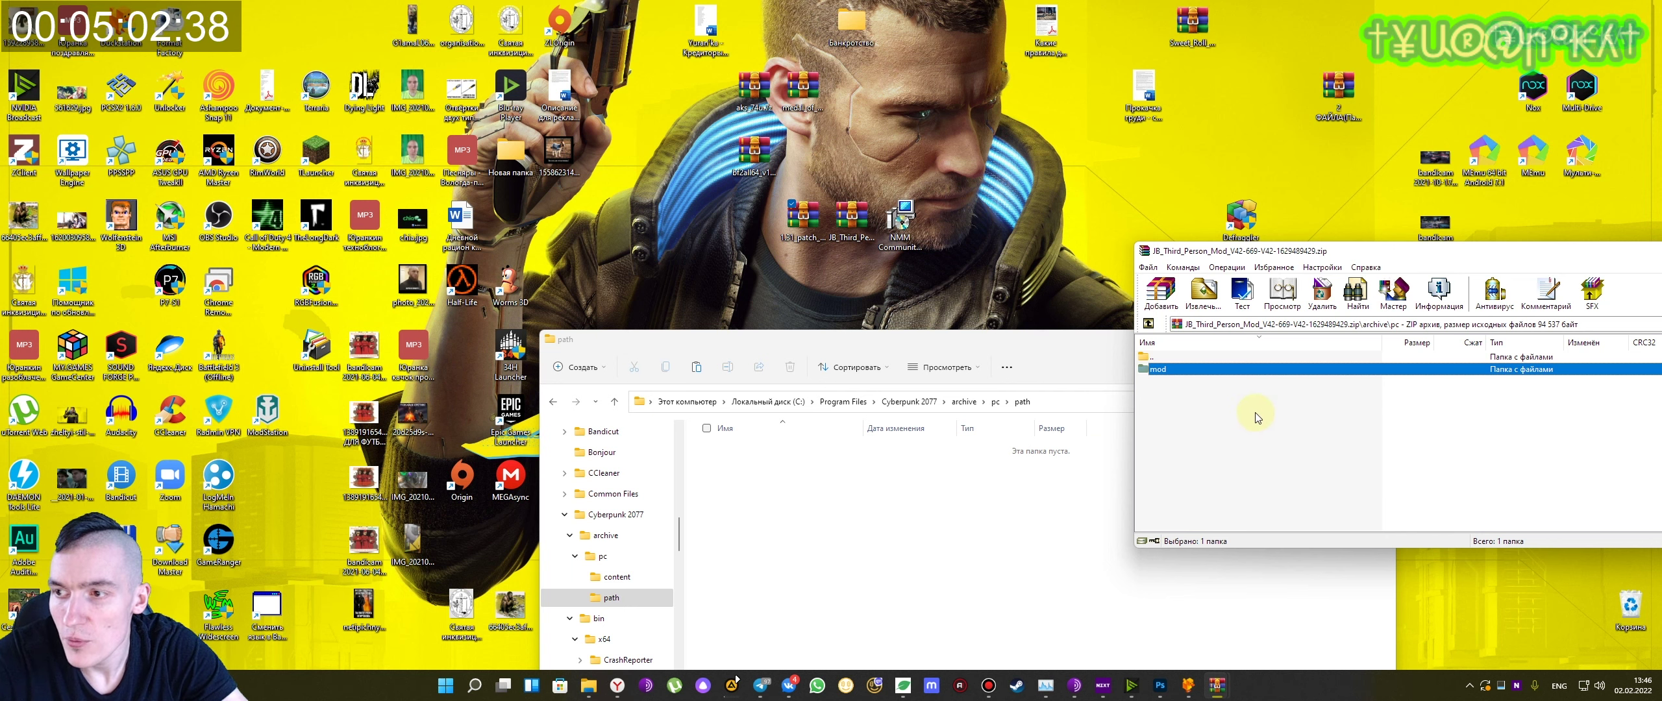
# - Close both the file browser showing the game's path folder and the third-person mod archive
pyautogui.moveTo(1000, 338); pyautogui.dragTo(945, 342)
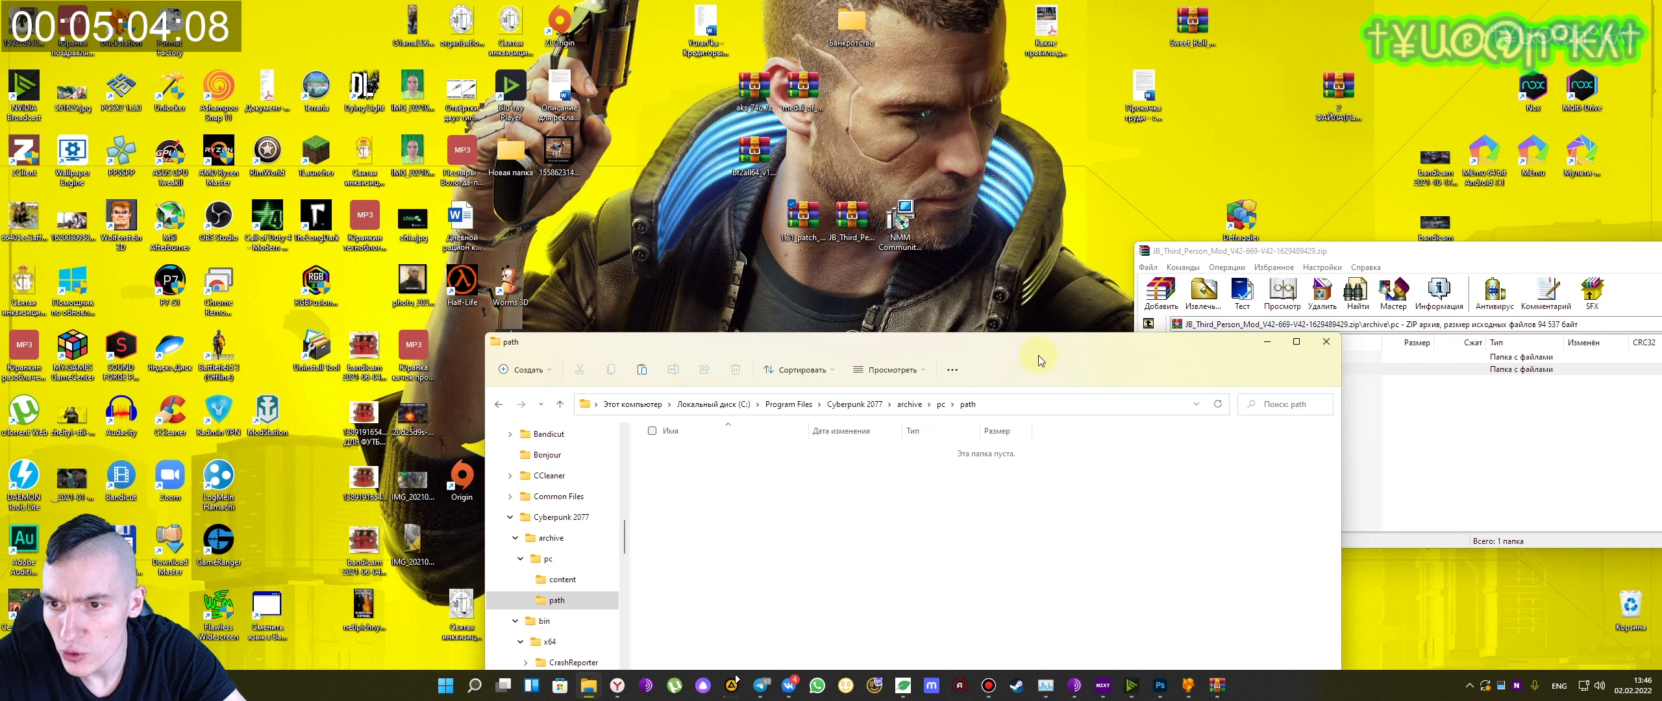
pyautogui.click(1324, 342)
pyautogui.moveTo(1300, 251); pyautogui.dragTo(998, 309)
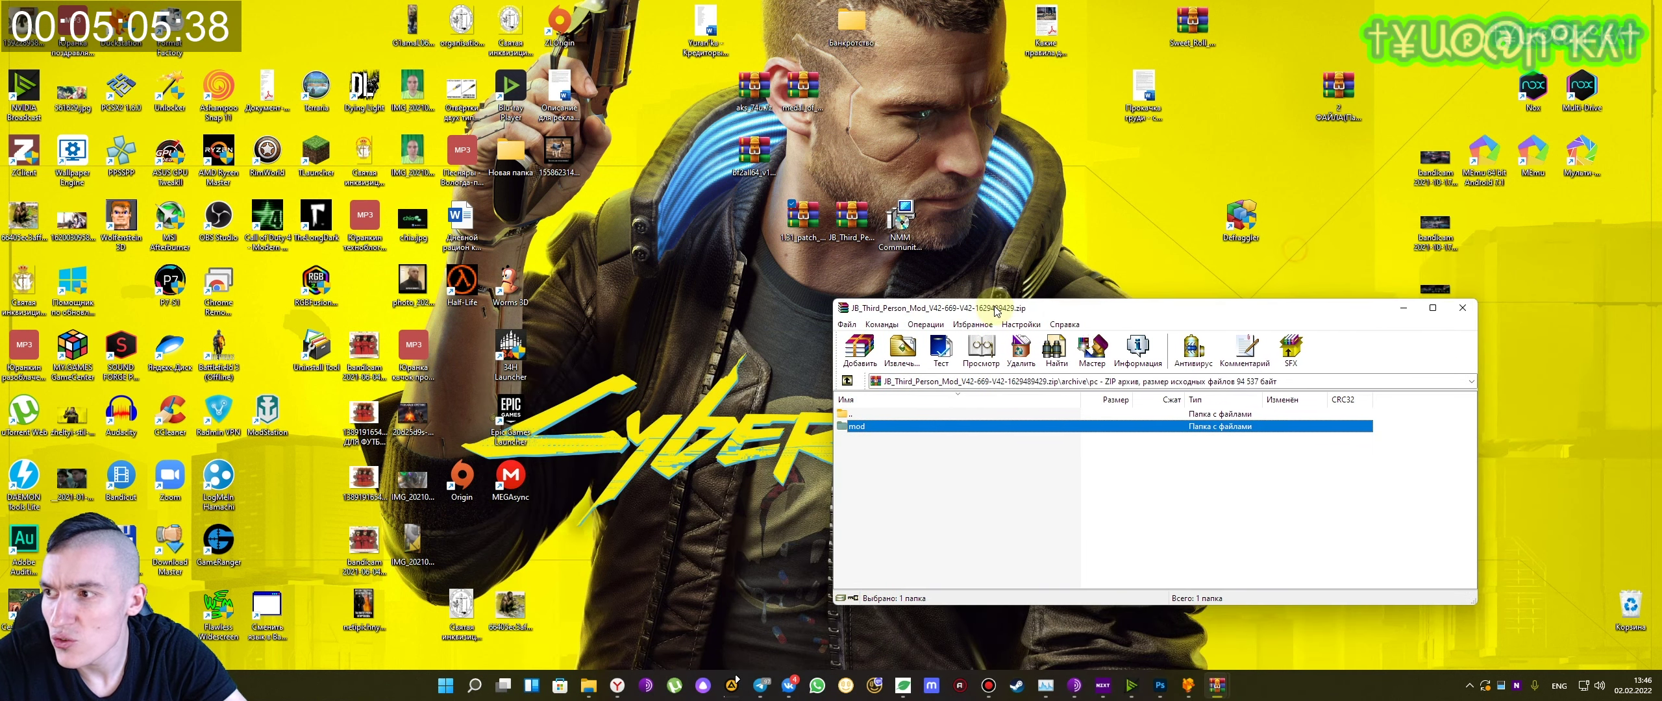
pyautogui.click(1463, 309)
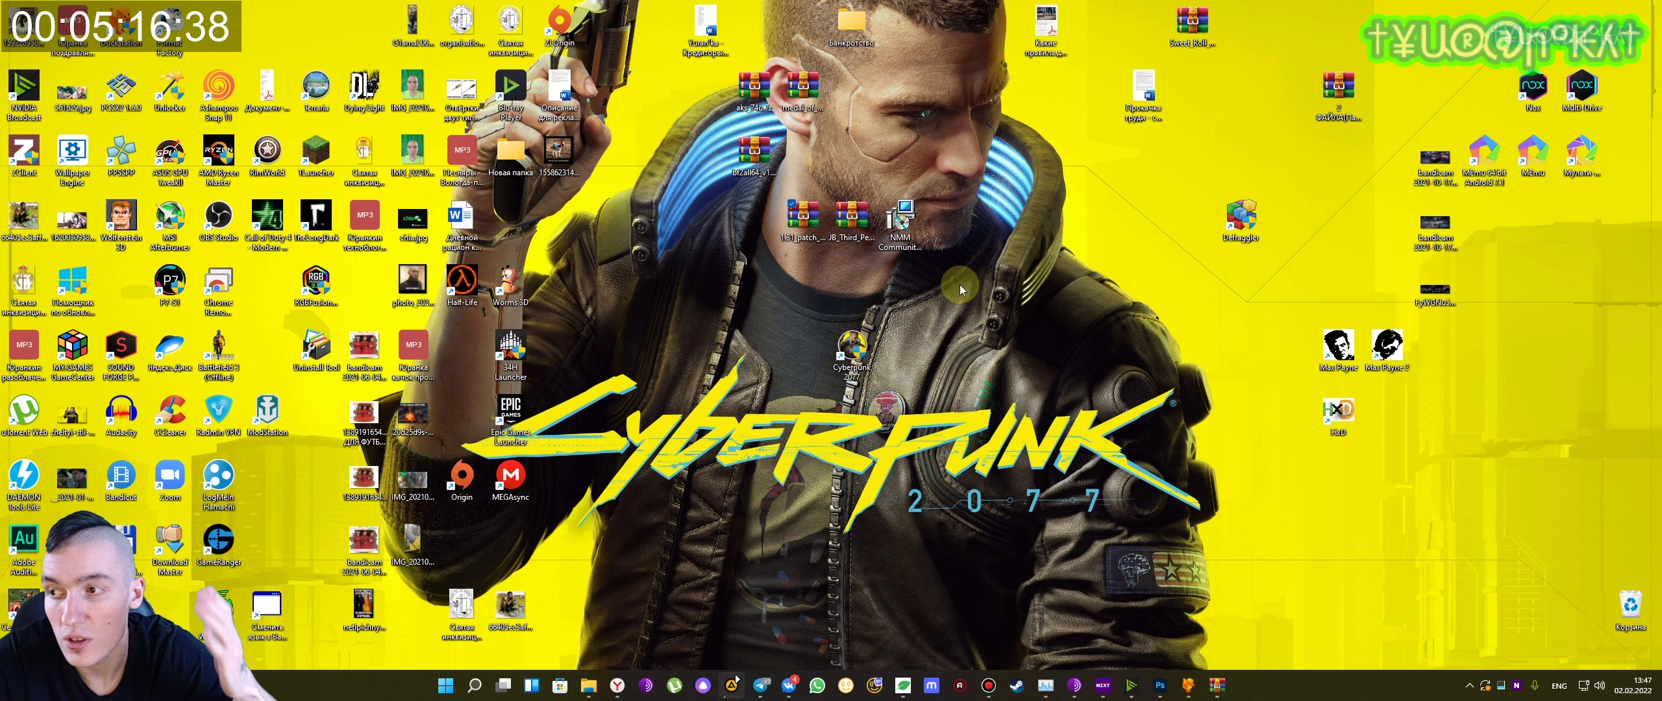
# - Launch the Nexus Mod Manager installer, accept its license agreement and continue past the release notes
pyautogui.click(911, 220)
pyautogui.doubleClick(911, 219)
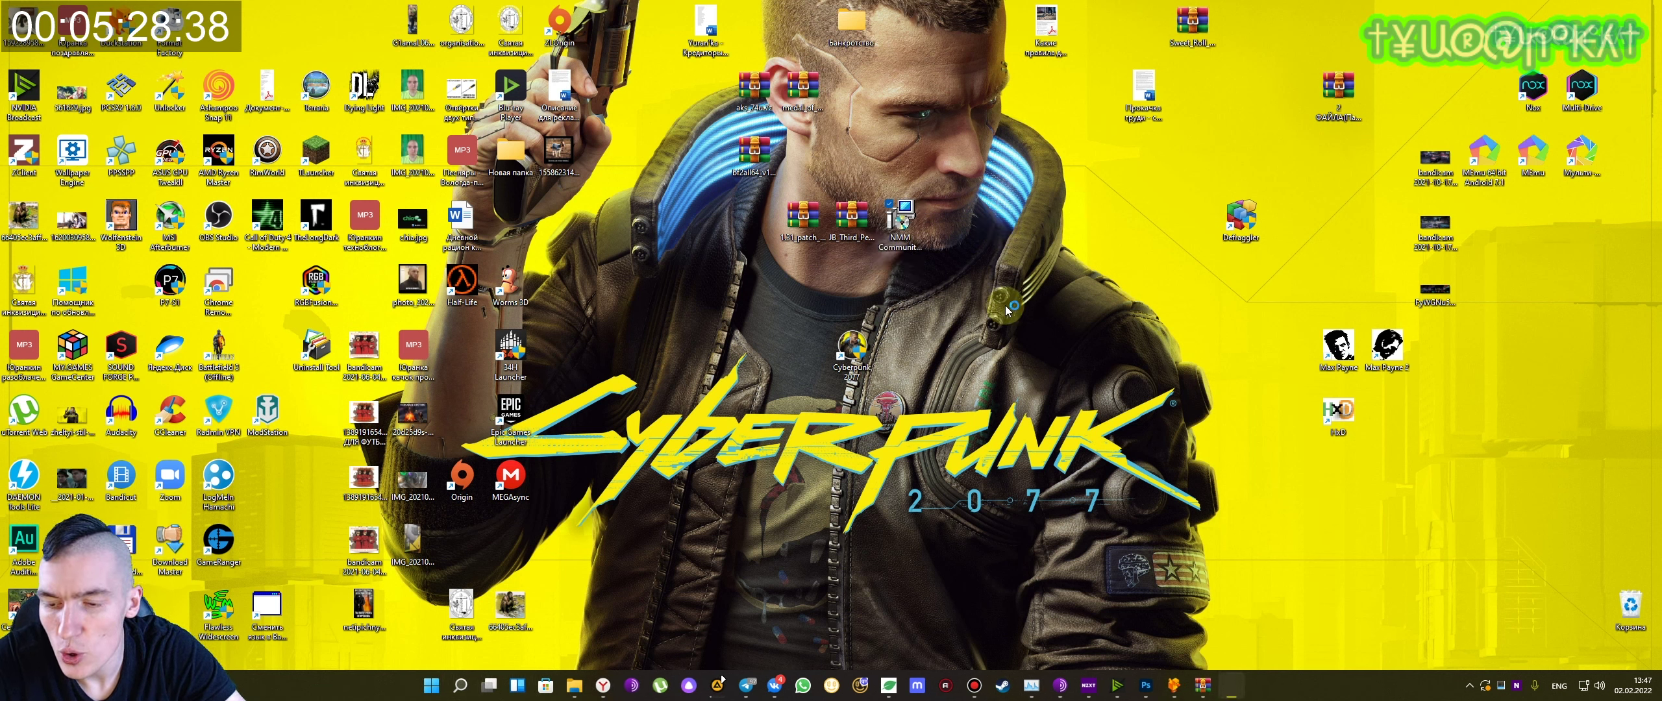
pyautogui.click(700, 404)
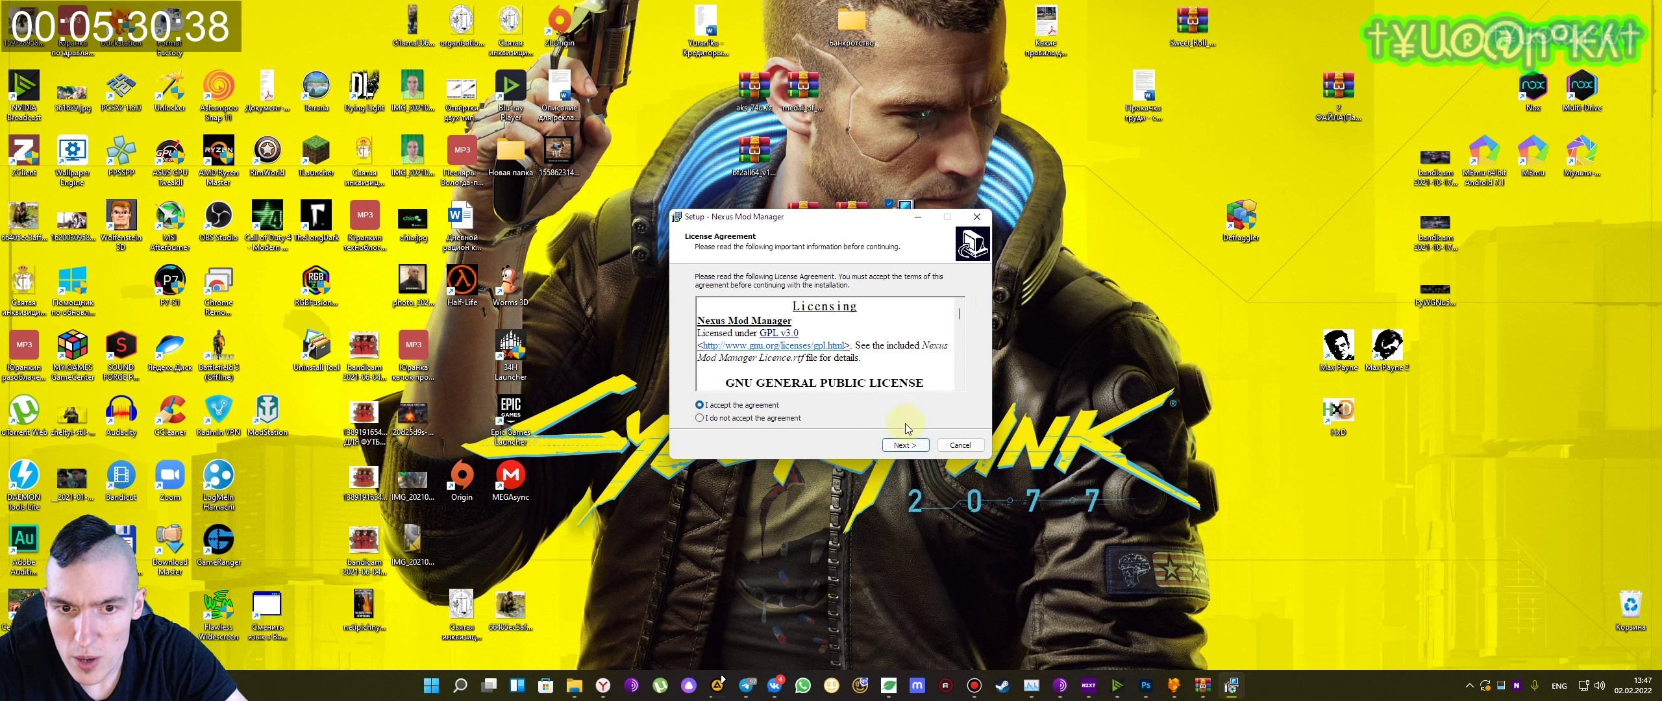
pyautogui.click(906, 444)
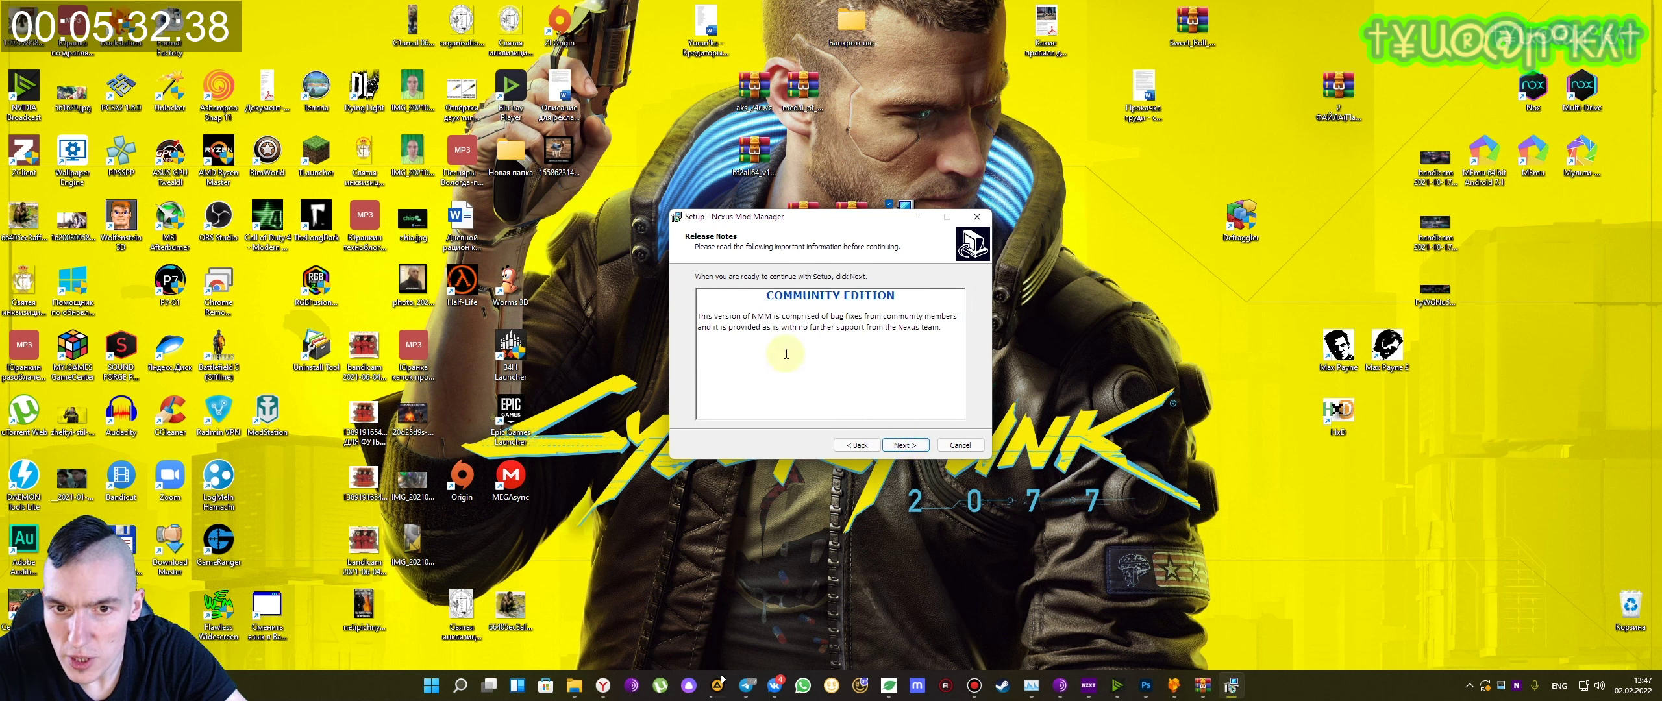
pyautogui.click(906, 445)
# - Keep C:\Program Files\Nexus Mod Manager as the destination and accept Nexus Mod Manager as the Start Menu folder
pyautogui.click(829, 326)
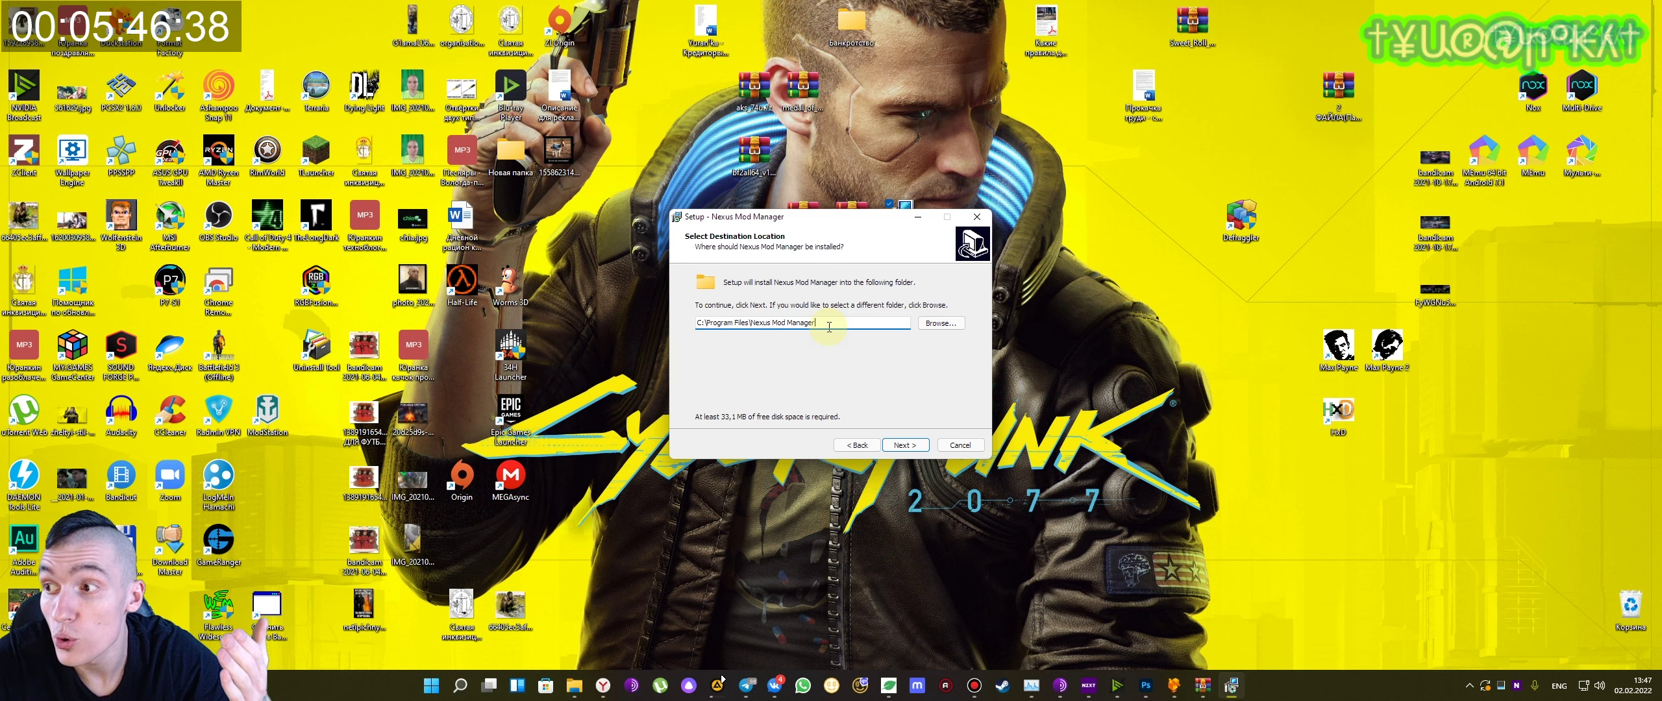
pyautogui.moveTo(829, 323); pyautogui.dragTo(698, 323)
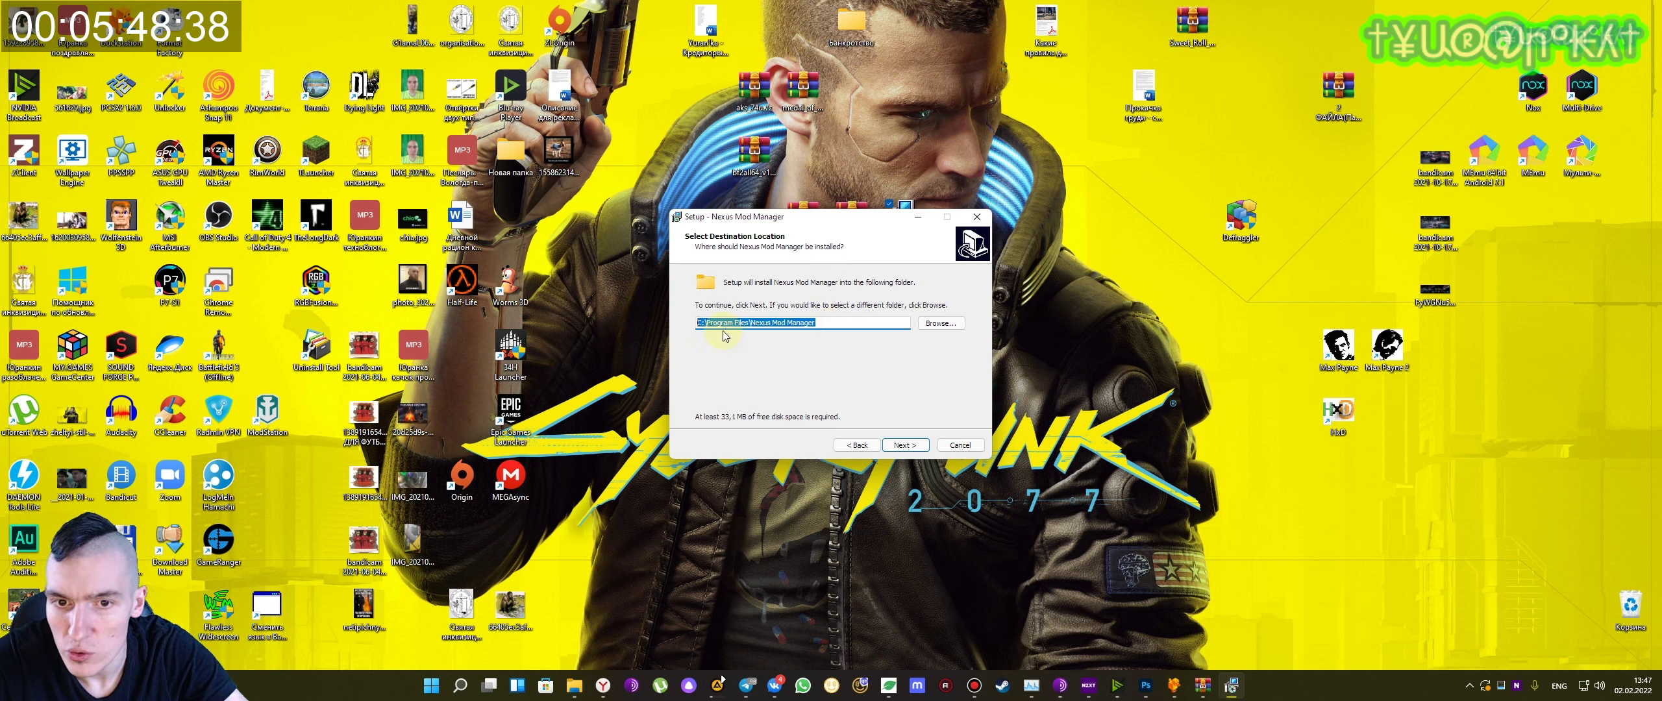
pyautogui.click(817, 322)
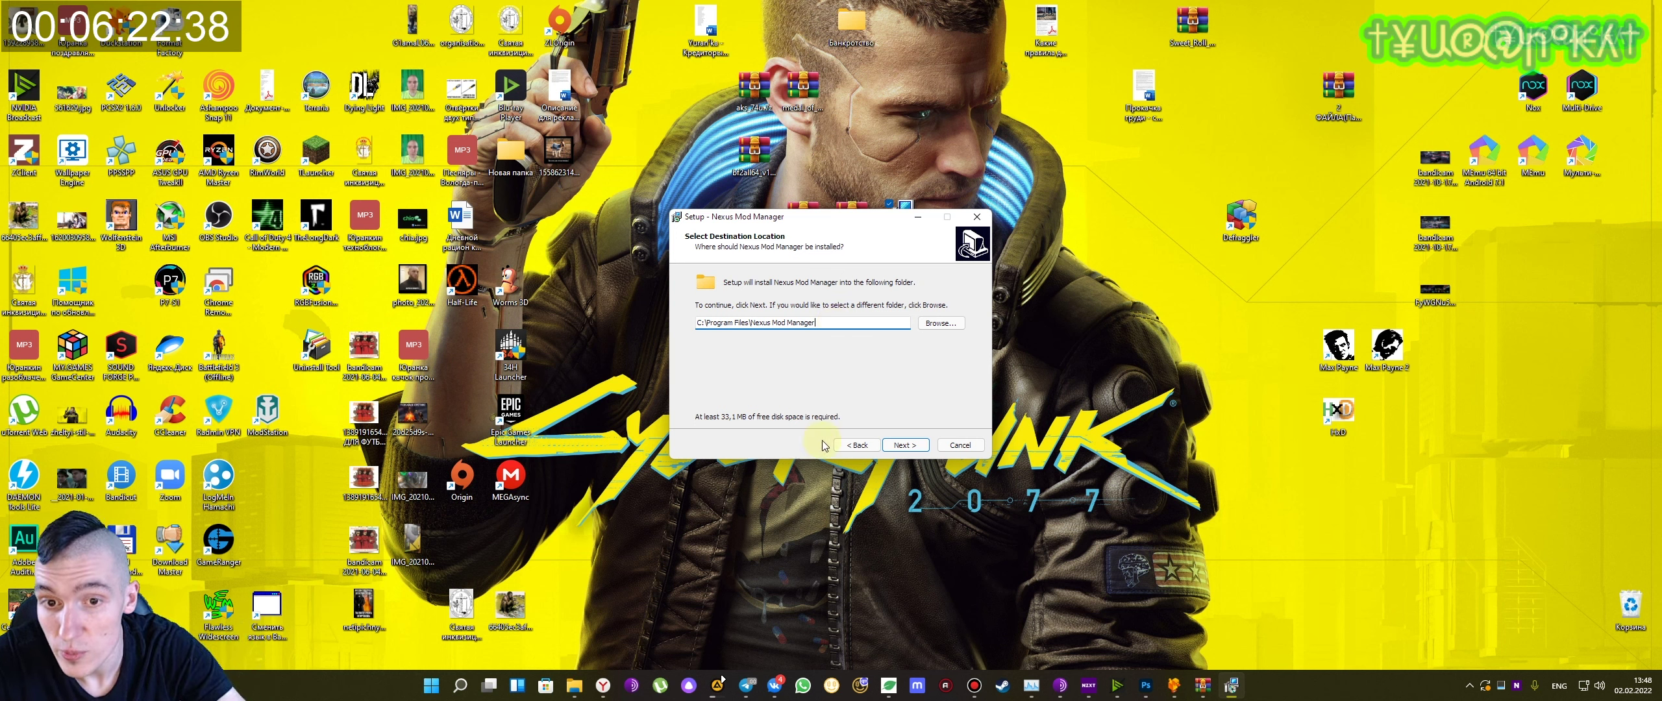
pyautogui.moveTo(856, 323); pyautogui.dragTo(696, 322)
pyautogui.click(844, 323)
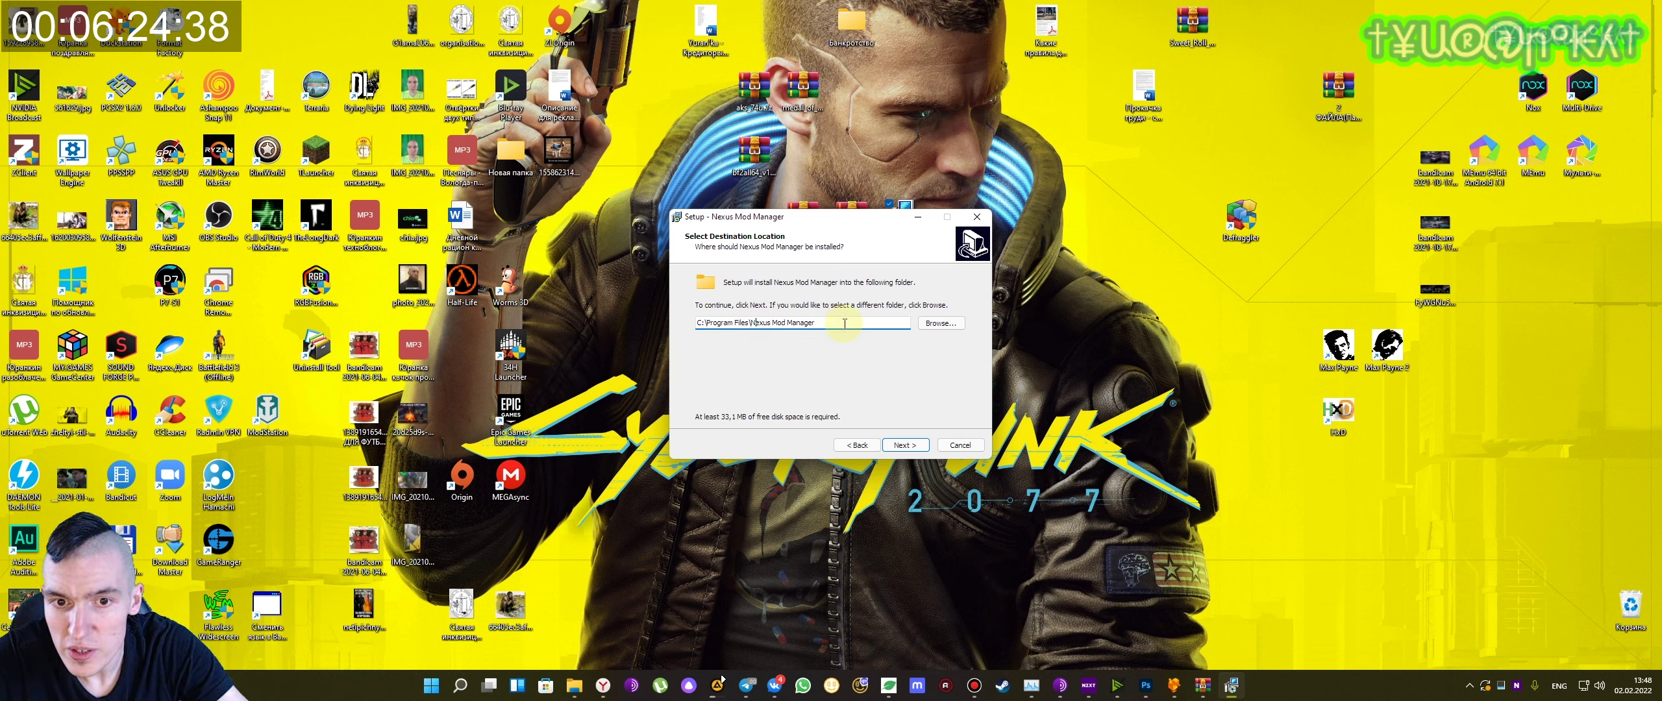
pyautogui.moveTo(844, 323); pyautogui.dragTo(698, 322)
pyautogui.click(837, 325)
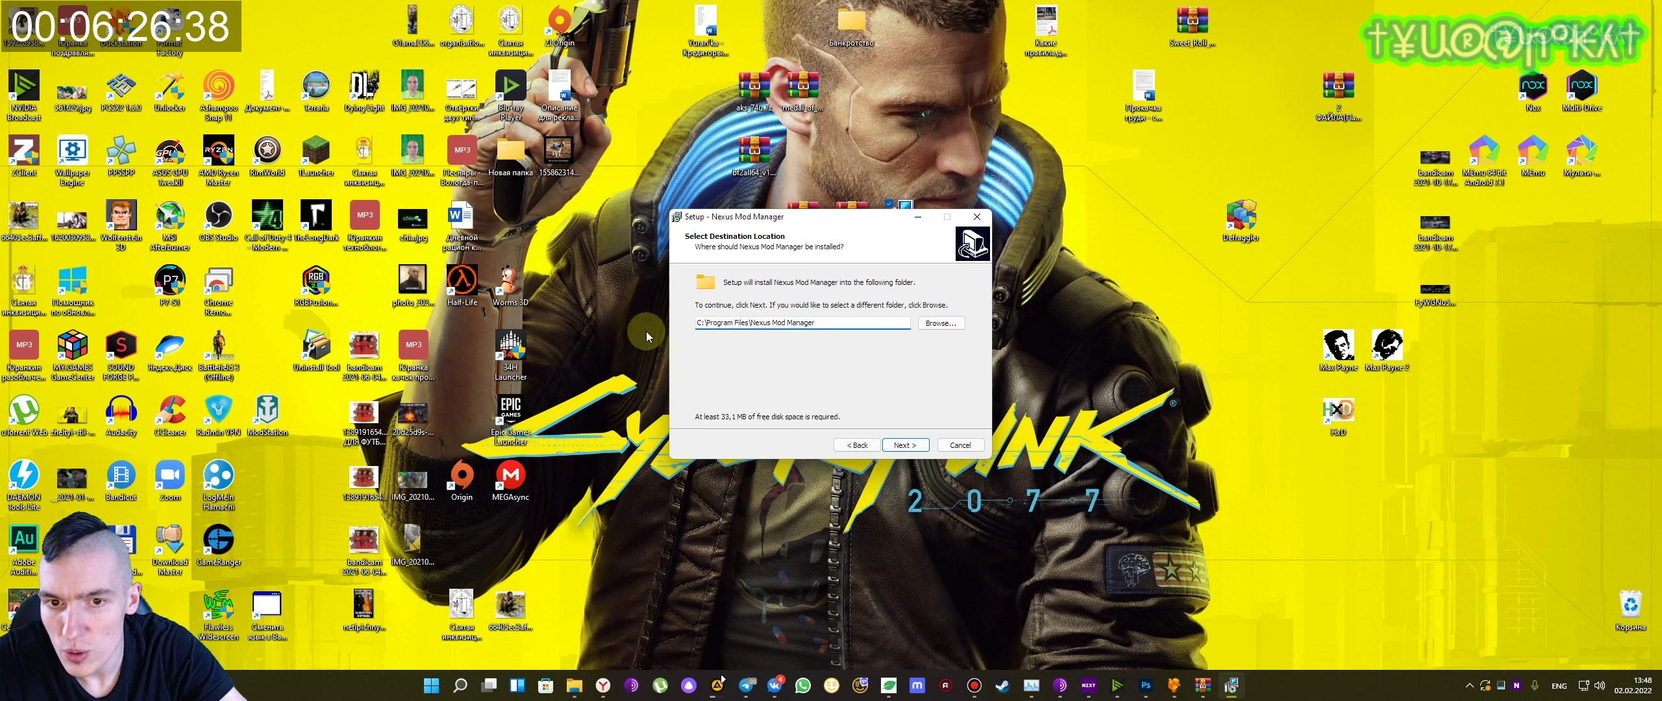
pyautogui.click(911, 450)
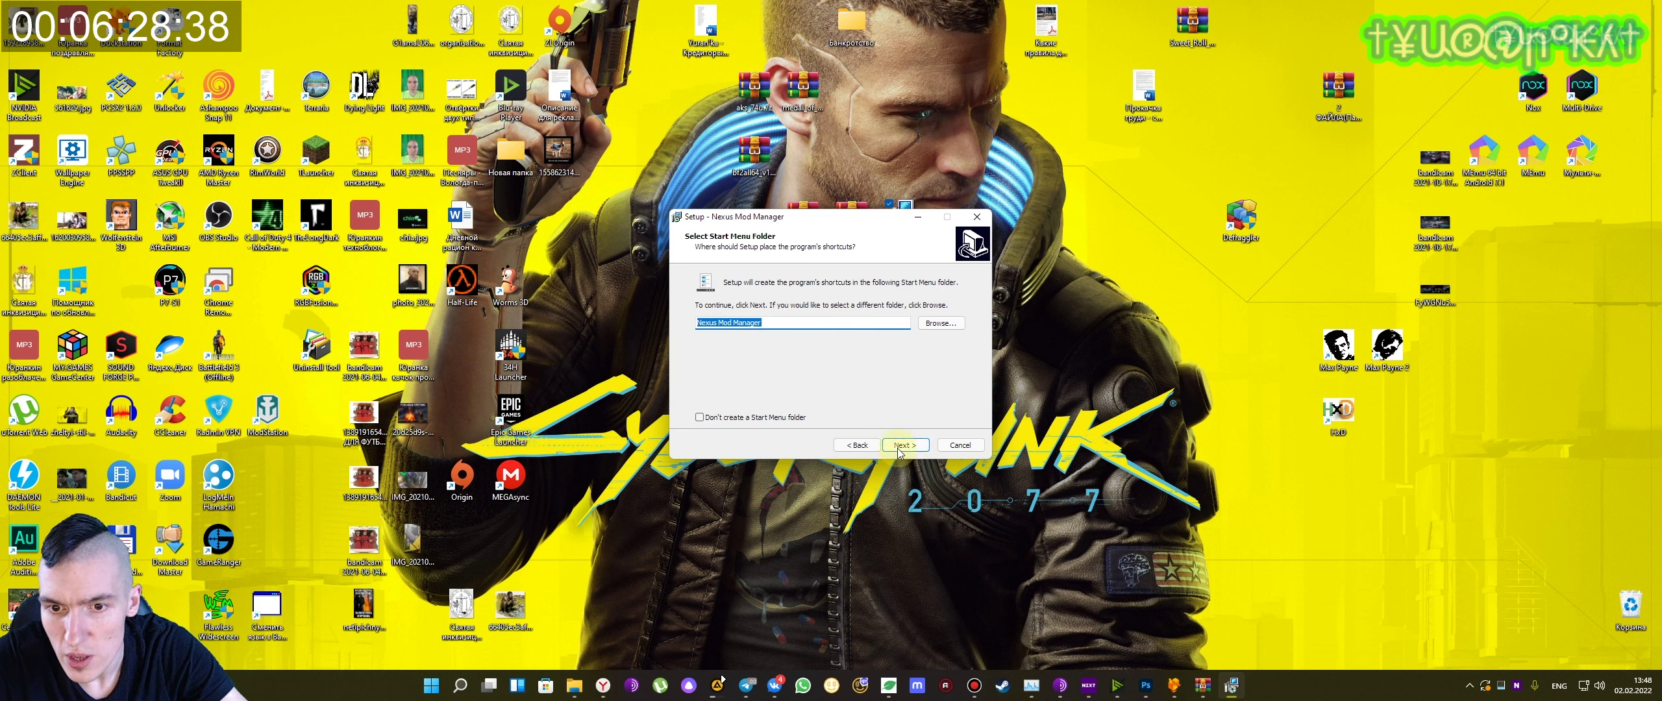
pyautogui.click(906, 446)
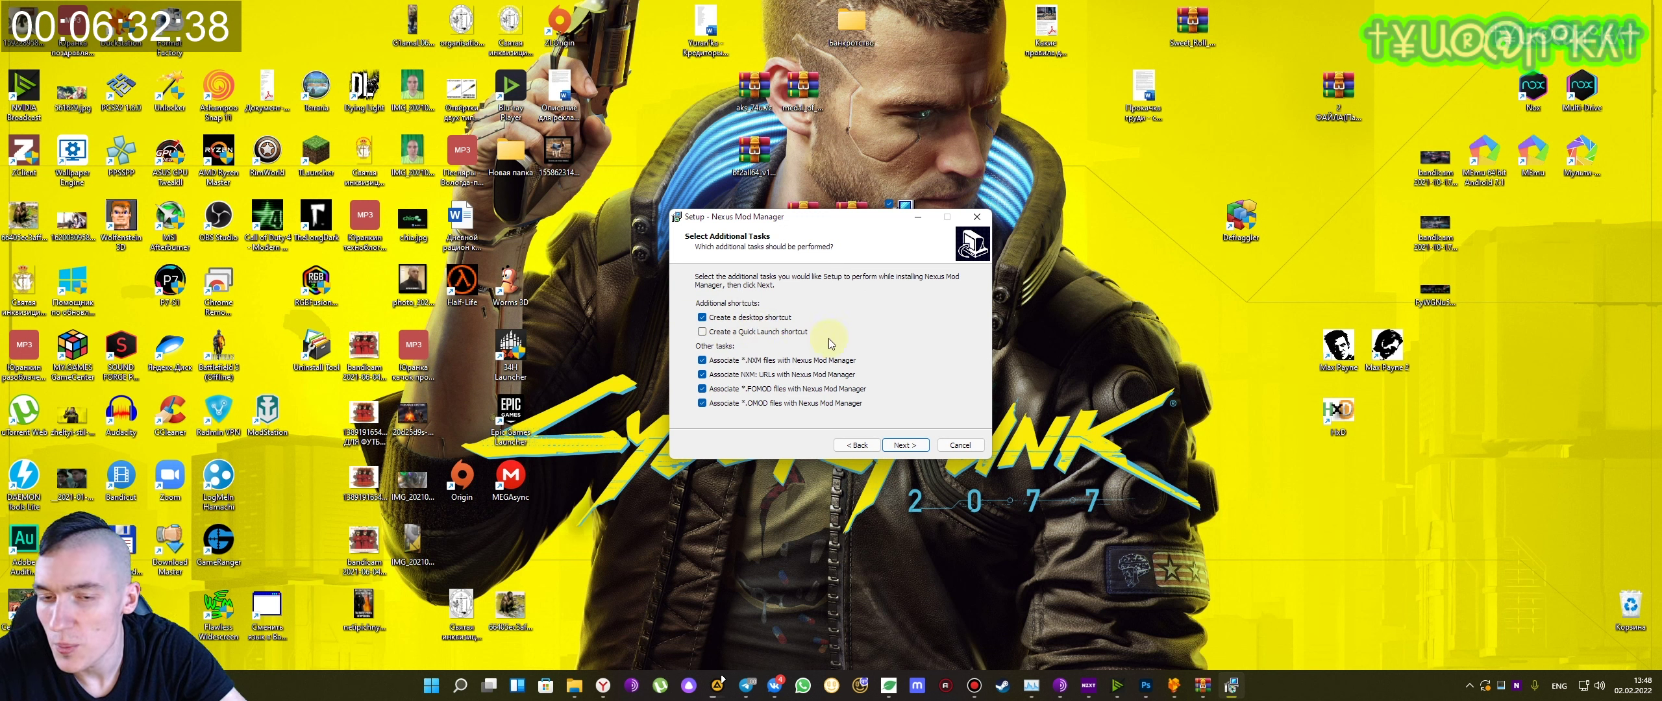
# - Add a Quick Launch shortcut to the additional setup tasks and install Nexus Mod Manager
pyautogui.click(718, 331)
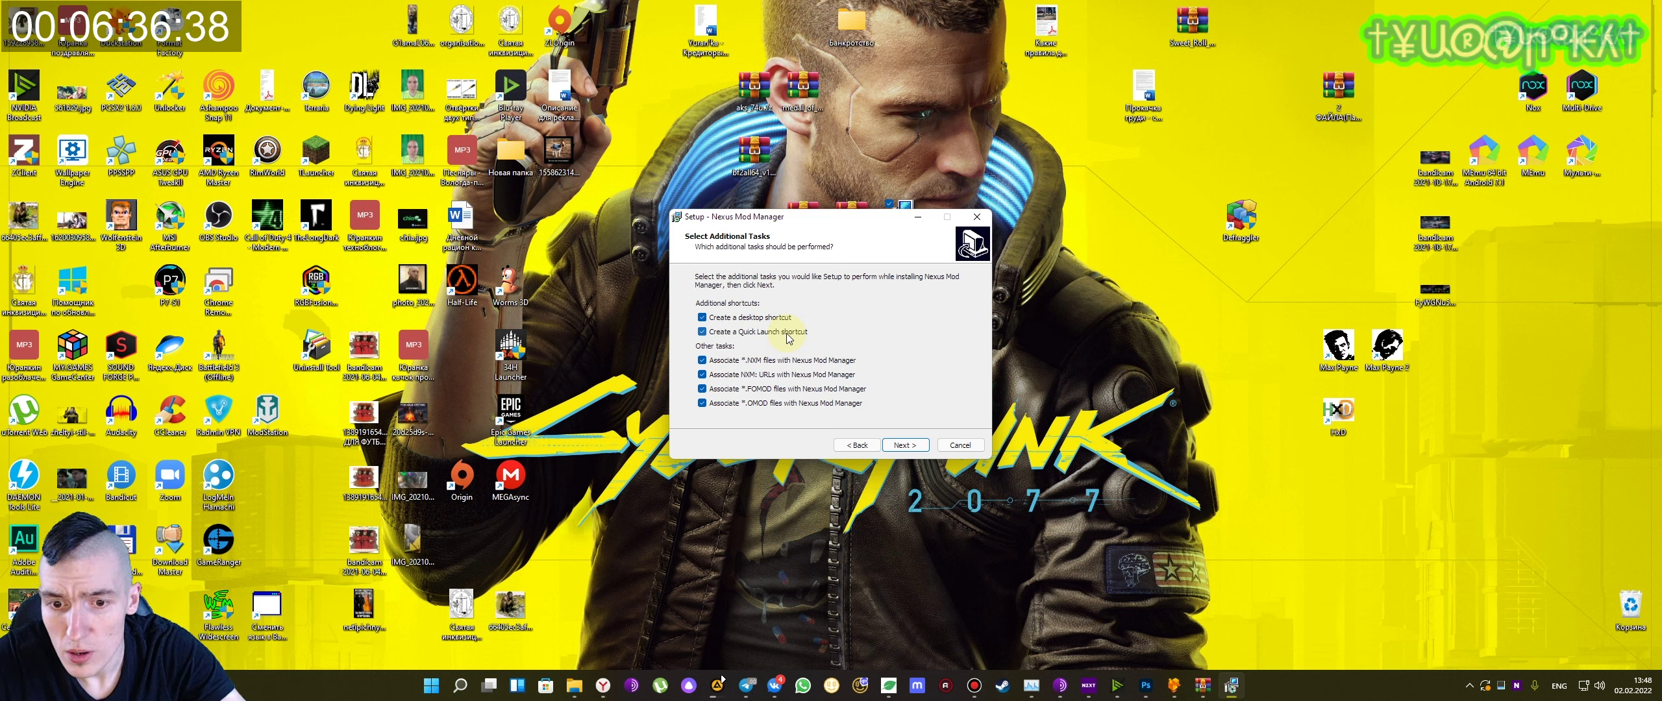
pyautogui.moveTo(802, 220); pyautogui.dragTo(830, 276)
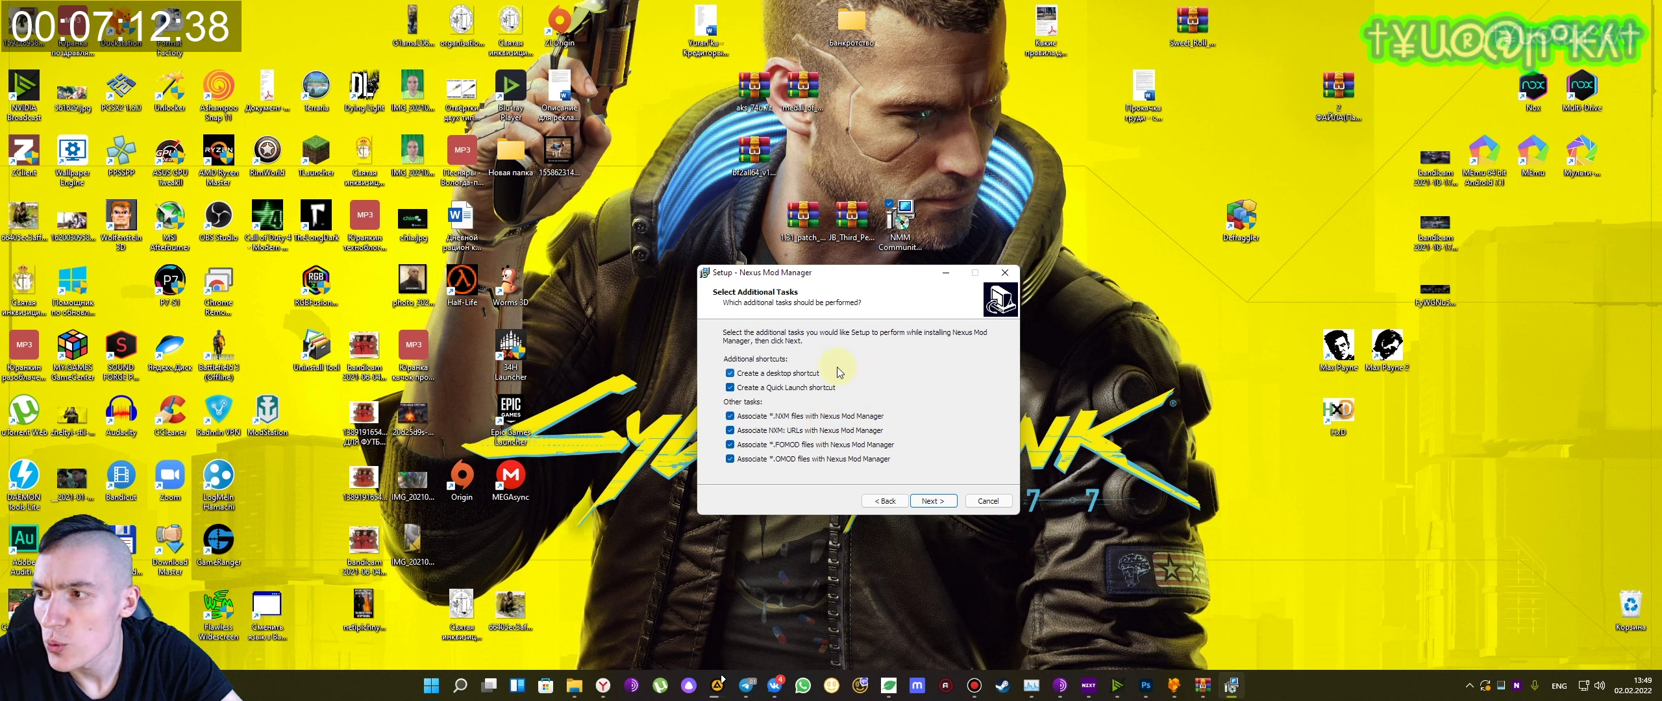
pyautogui.click(933, 501)
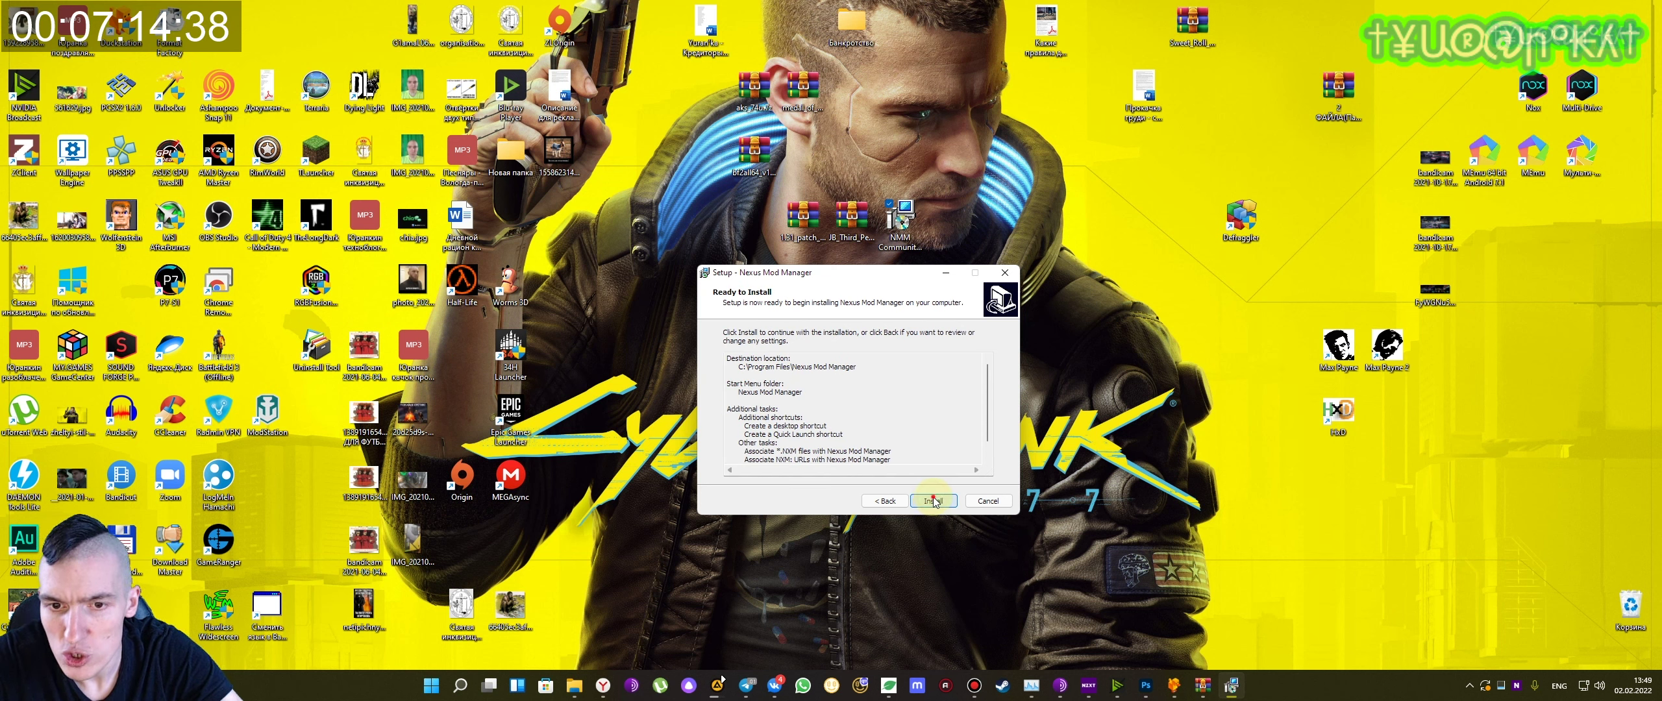
pyautogui.click(933, 501)
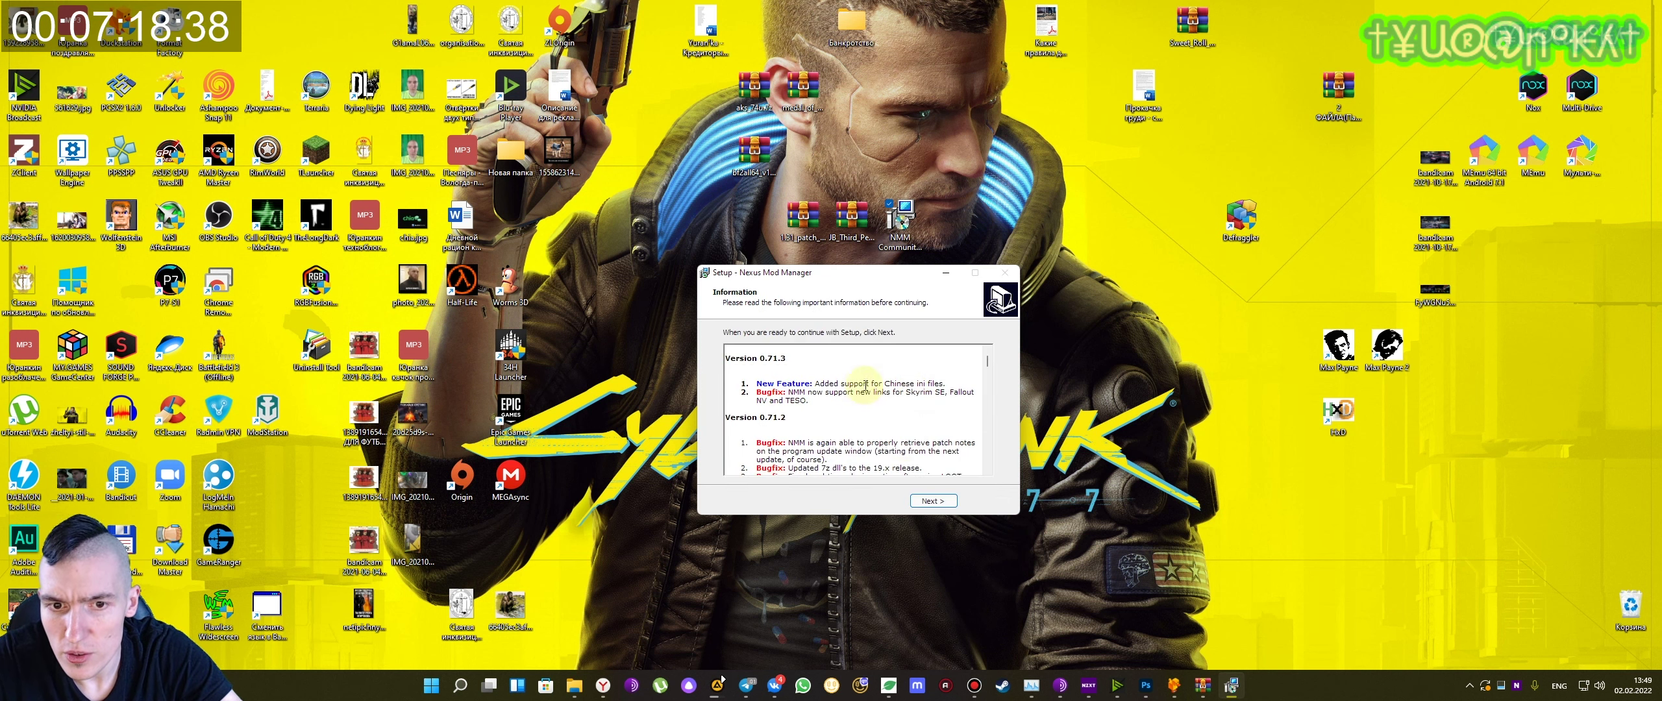
# - Read through the installer's version notes for 0.71.3 and 0.71.2, examining the new features and bug fixes
pyautogui.scroll(-3, 865, 385)
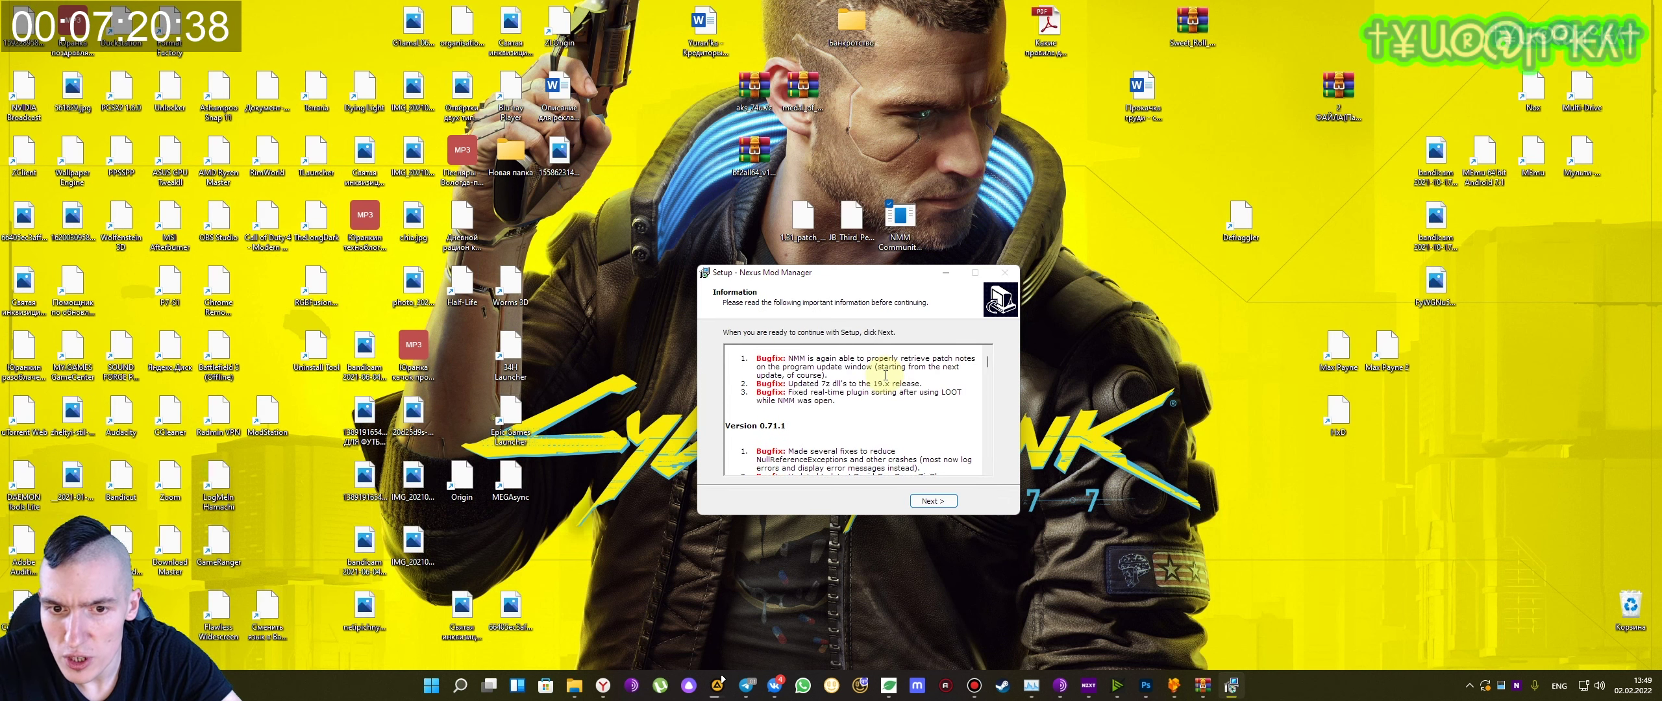
pyautogui.scroll(1, 885, 377)
pyautogui.moveTo(755, 392); pyautogui.dragTo(798, 400)
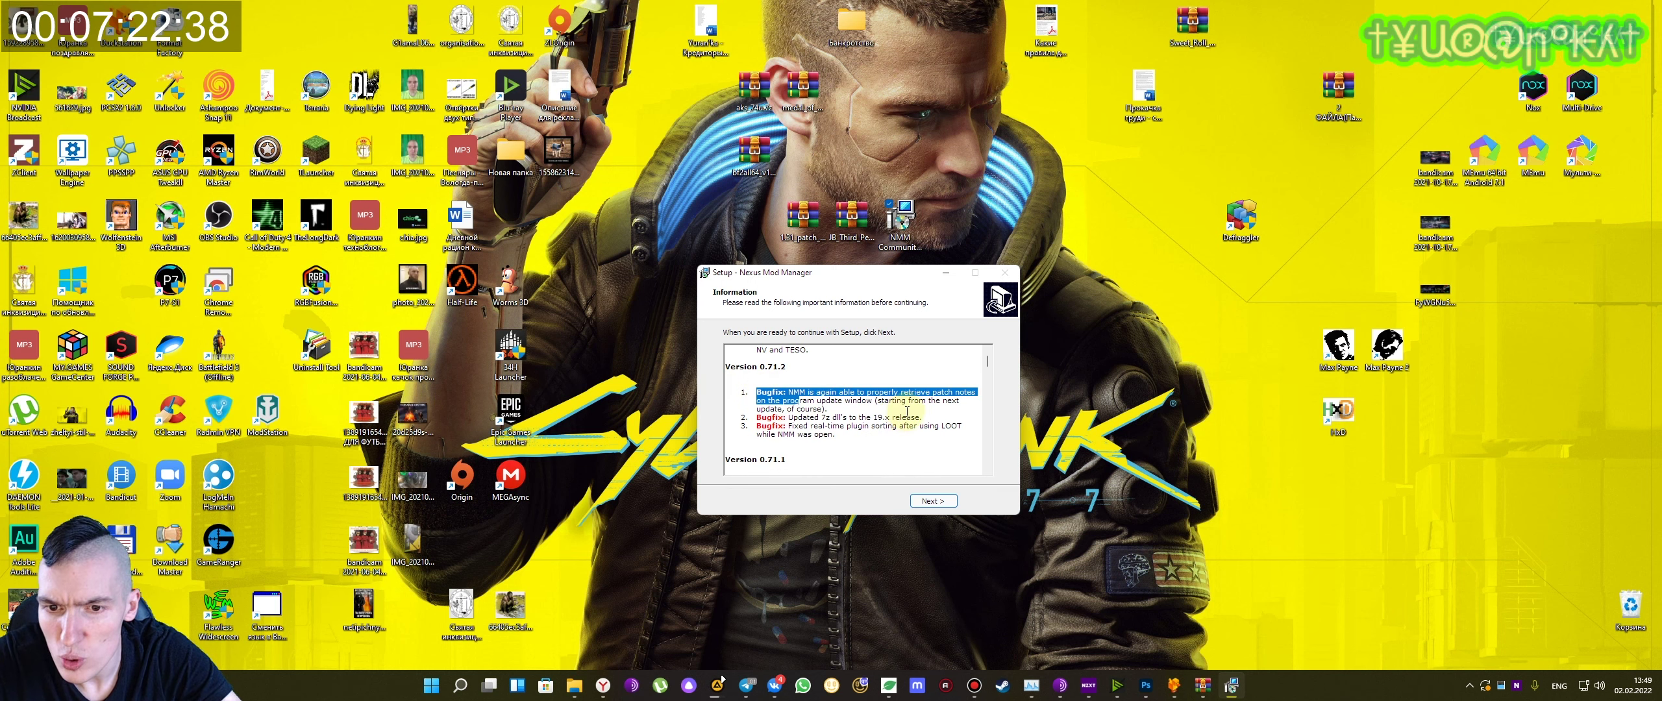
pyautogui.click(906, 410)
pyautogui.scroll(2, 912, 405)
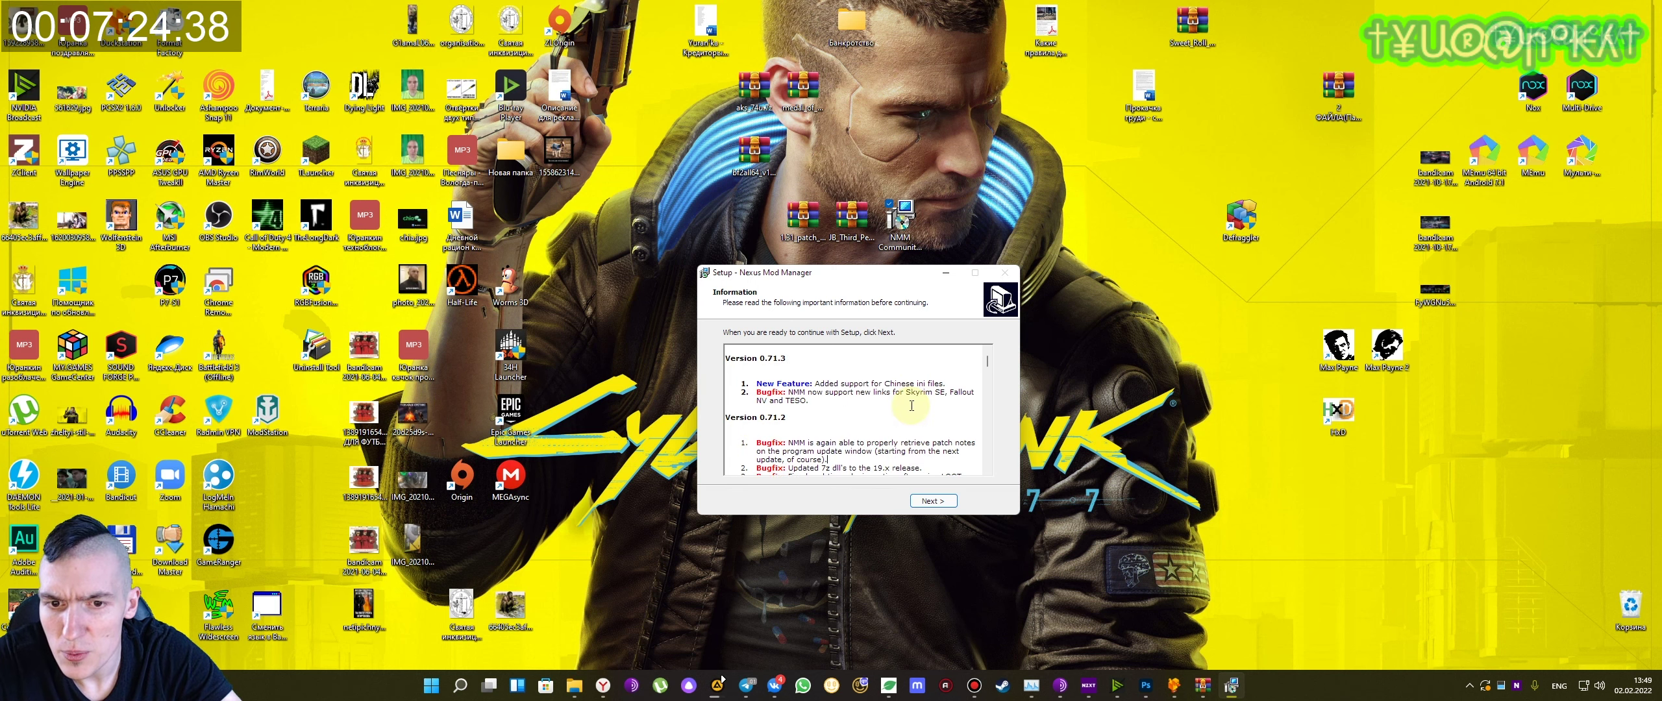
pyautogui.moveTo(788, 388); pyautogui.dragTo(961, 393)
pyautogui.click(921, 392)
pyautogui.click(843, 396)
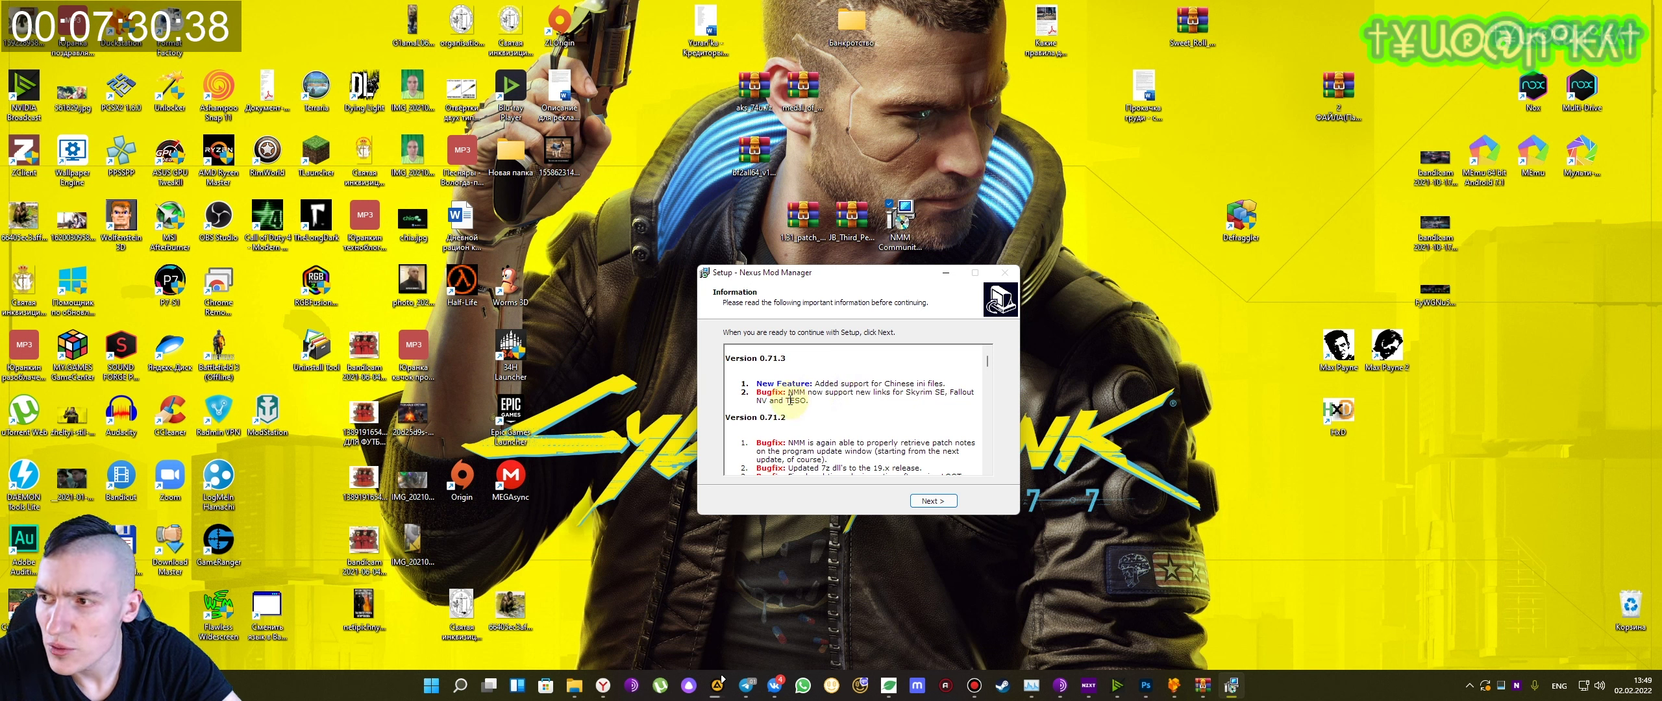
pyautogui.moveTo(761, 383); pyautogui.dragTo(916, 383)
pyautogui.click(889, 388)
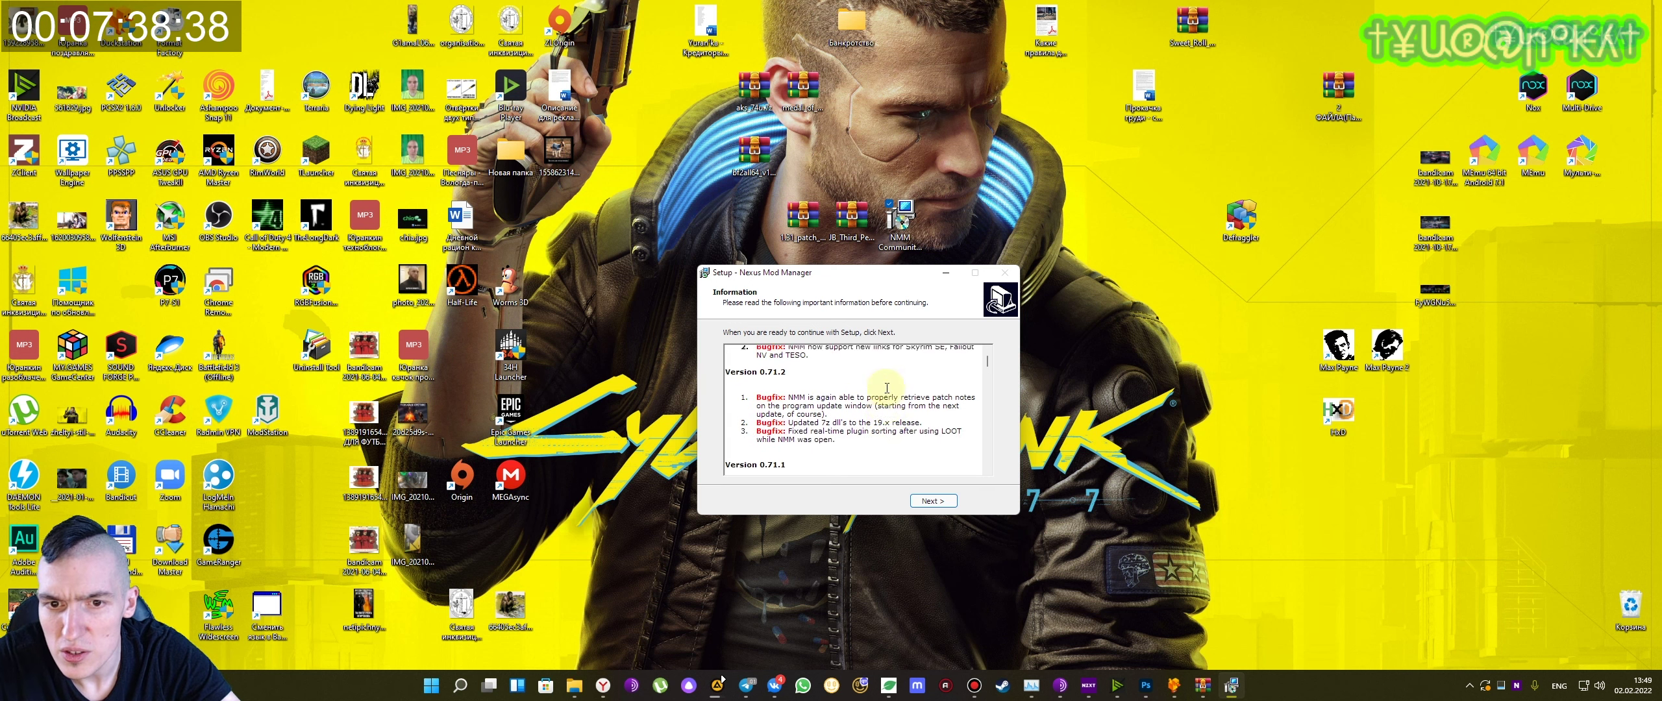
pyautogui.click(887, 388)
# - Finish the Nexus Mod Manager setup with the option to launch the program turned off
pyautogui.click(933, 500)
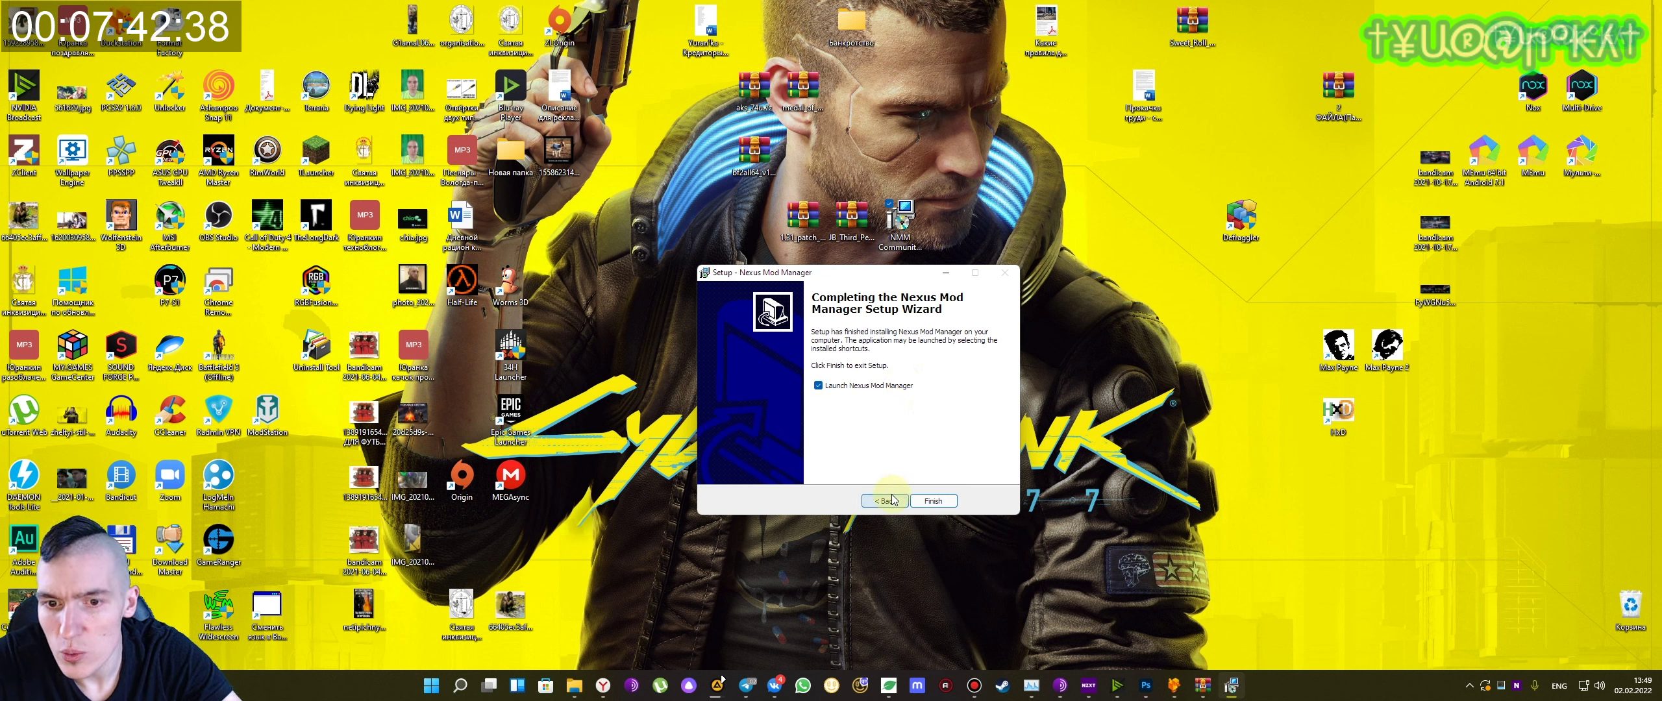
pyautogui.click(863, 387)
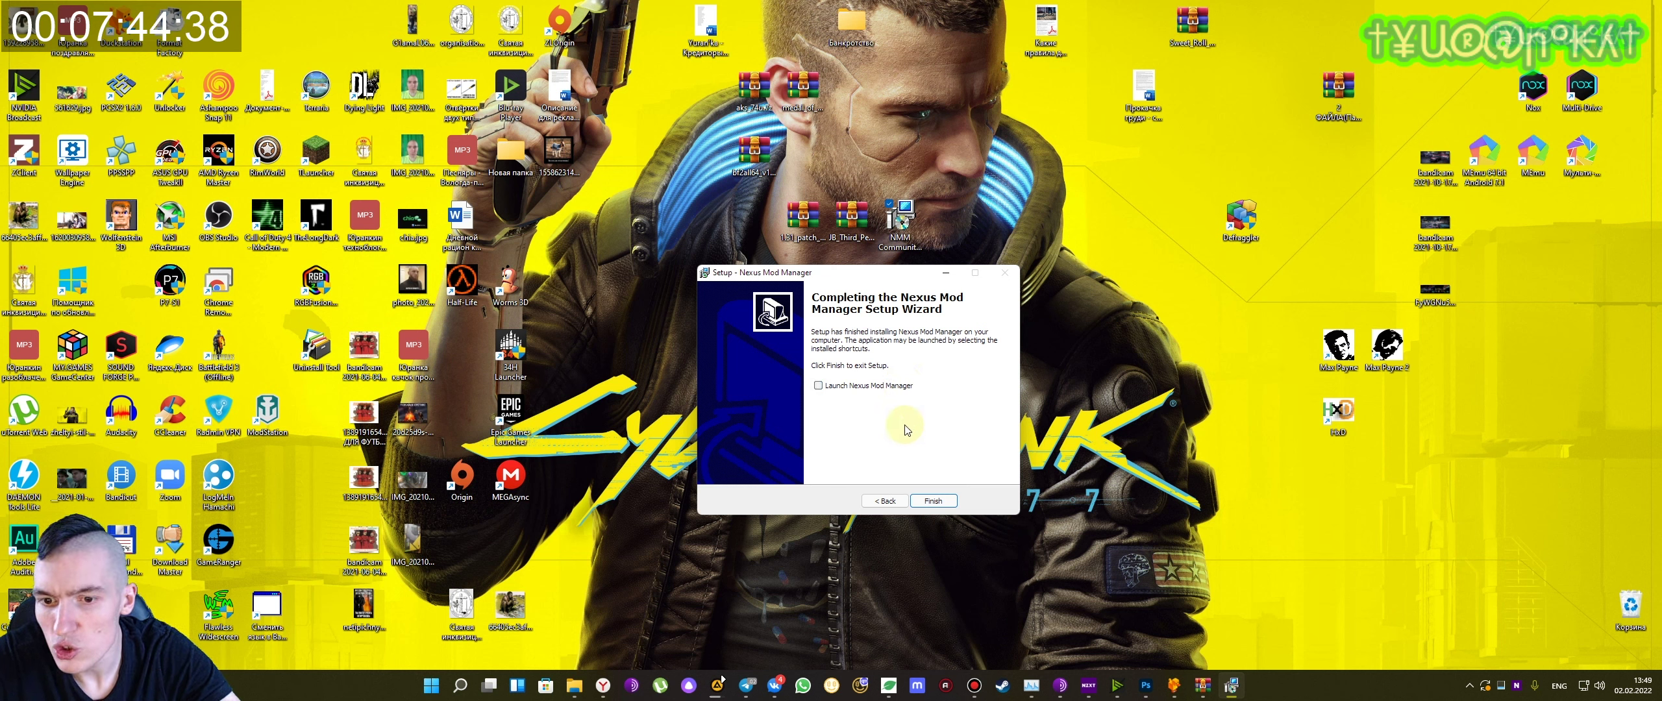
pyautogui.click(934, 501)
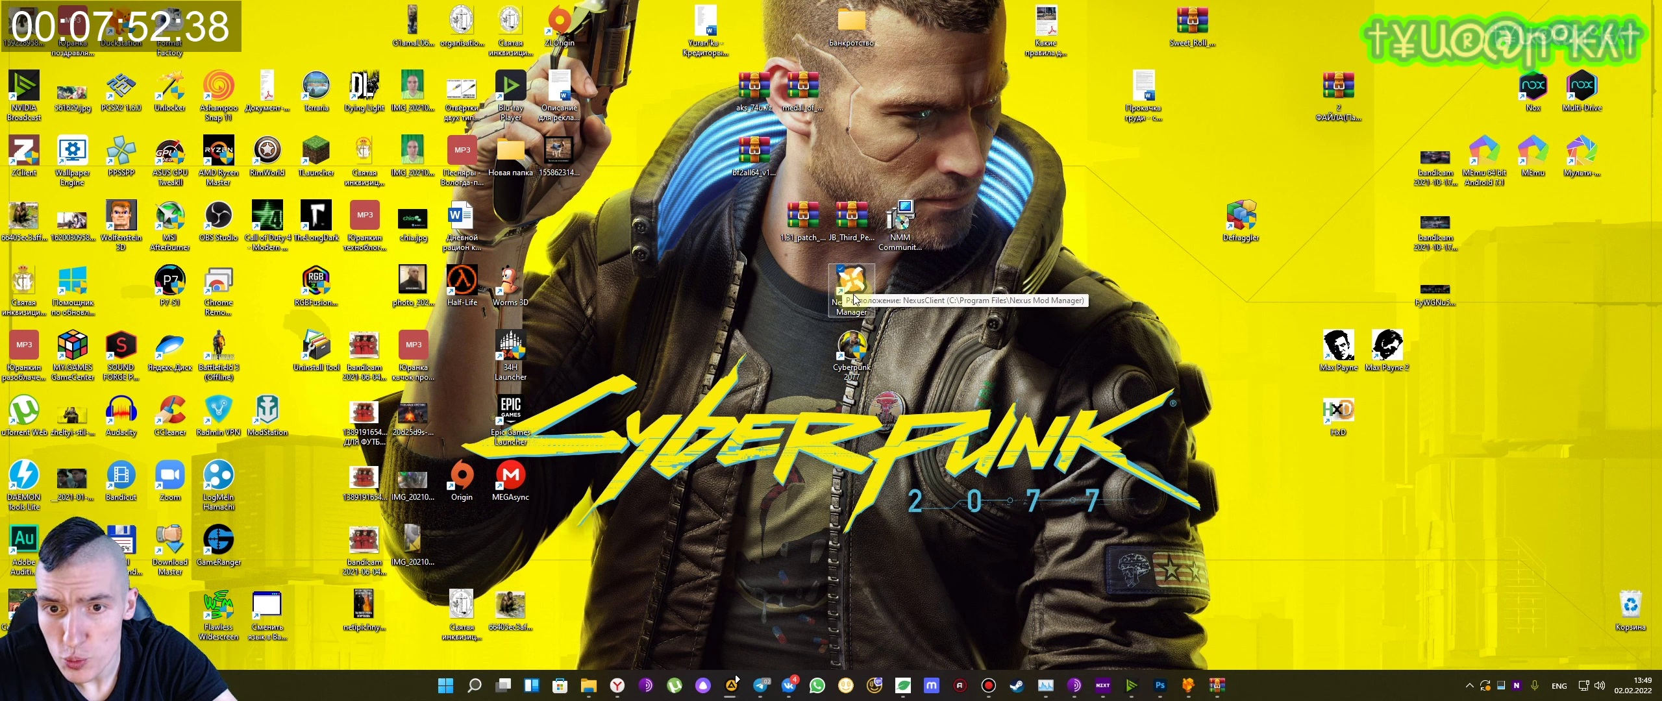
# - Set the Nexus Mod Manager desktop shortcut to always run as administrator in its compatibility properties
pyautogui.rightClick(854, 296)
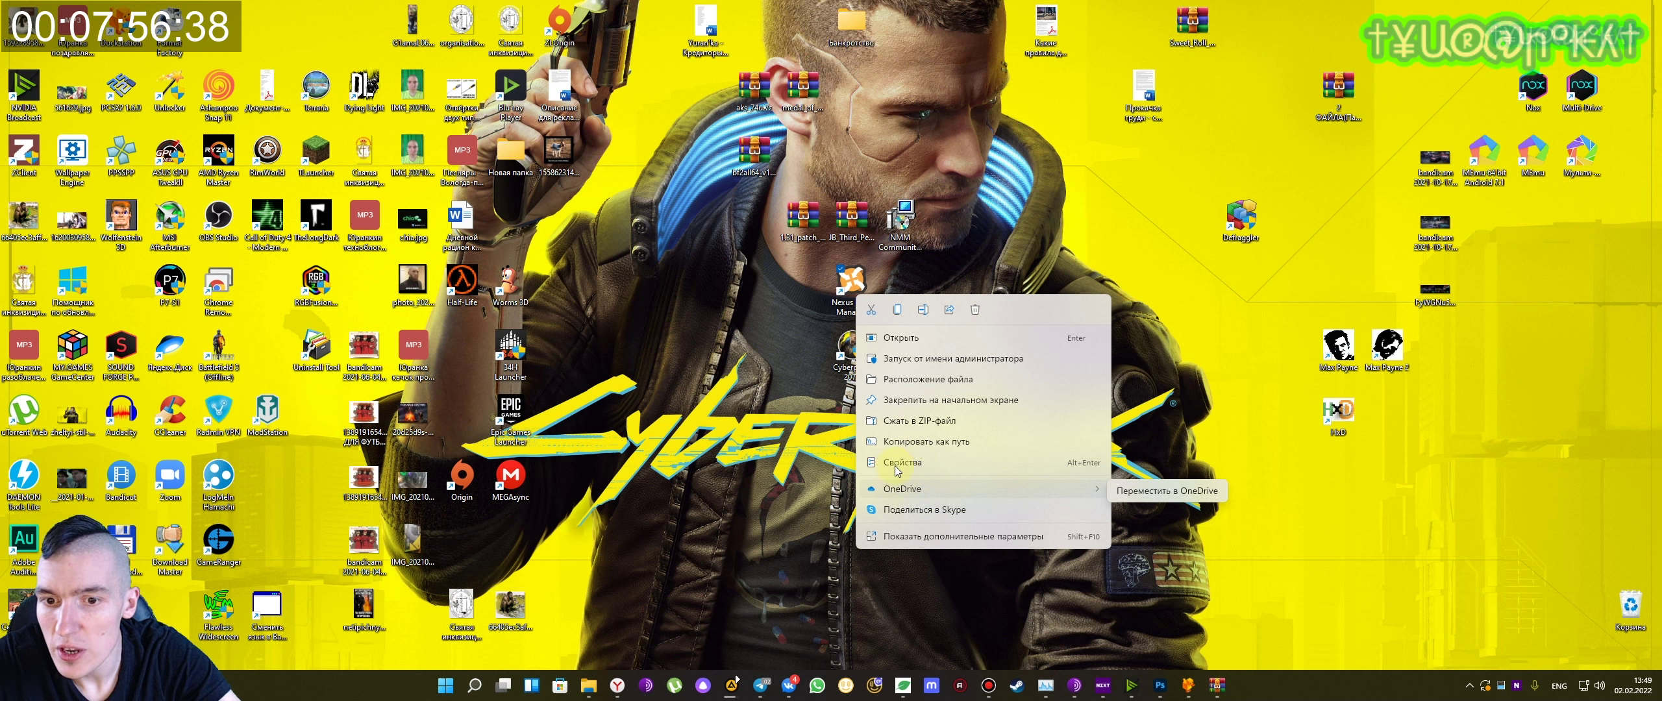
pyautogui.click(902, 465)
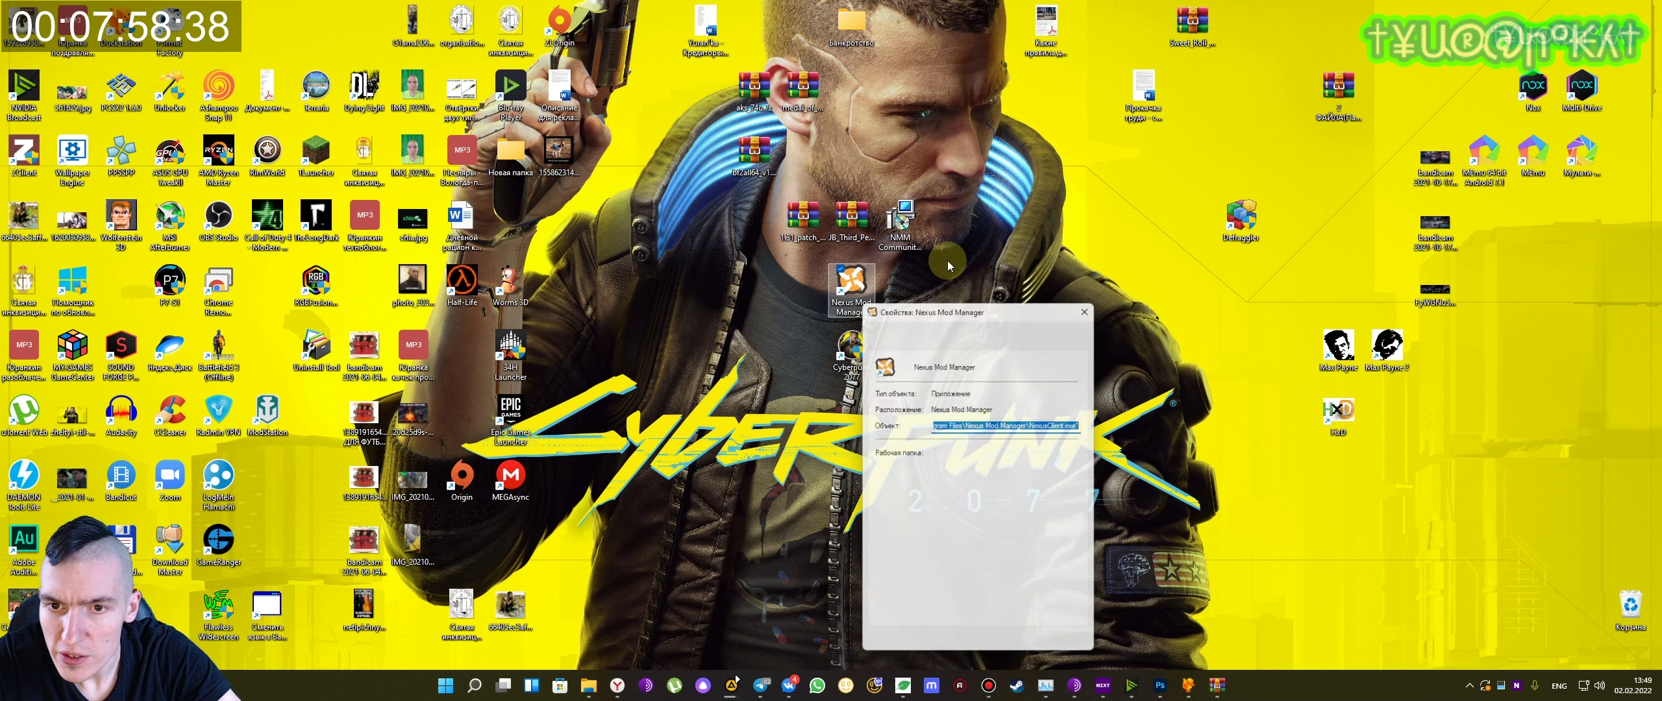
pyautogui.moveTo(940, 308); pyautogui.dragTo(1072, 299)
pyautogui.click(1180, 329)
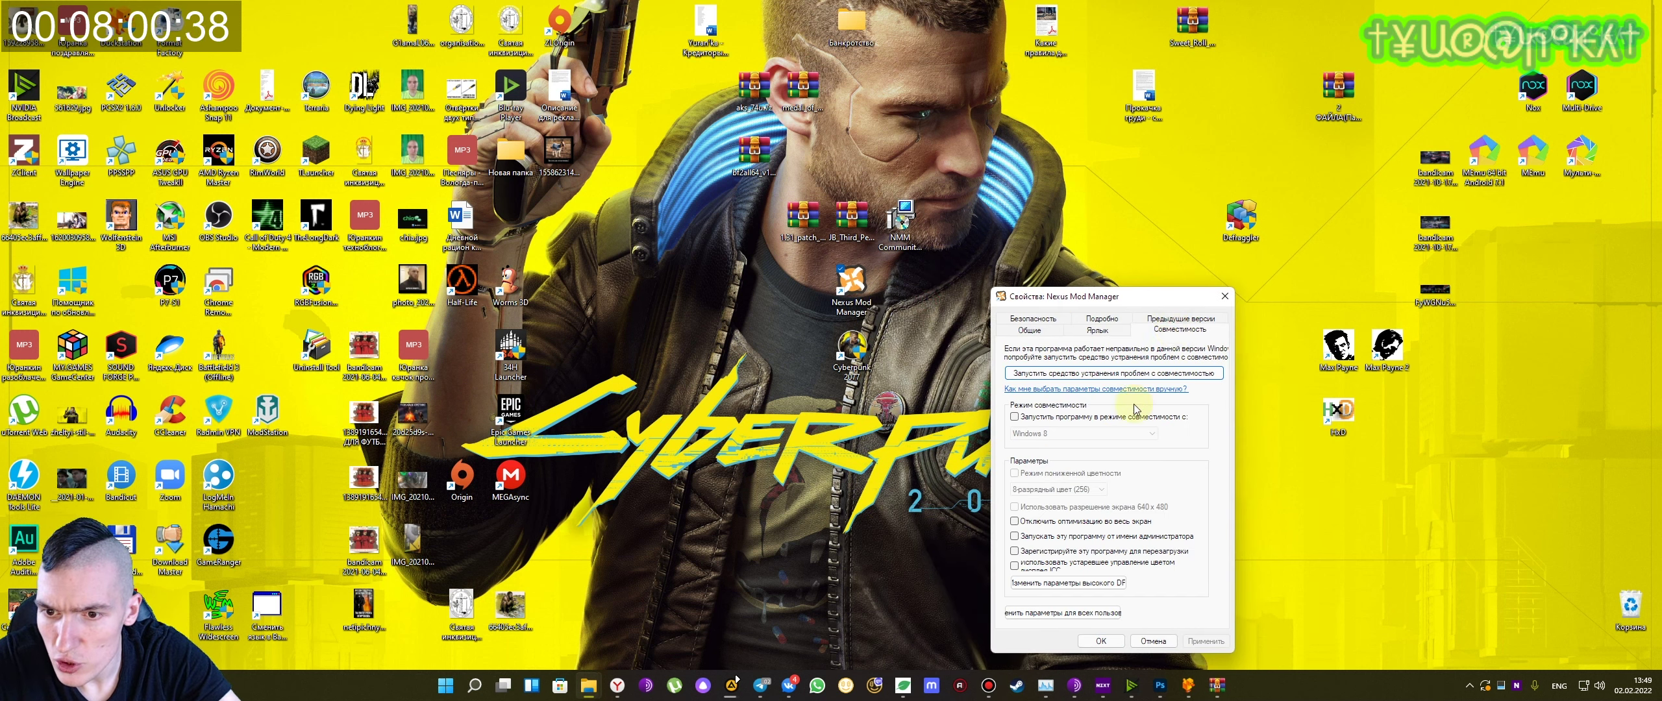
pyautogui.click(1064, 537)
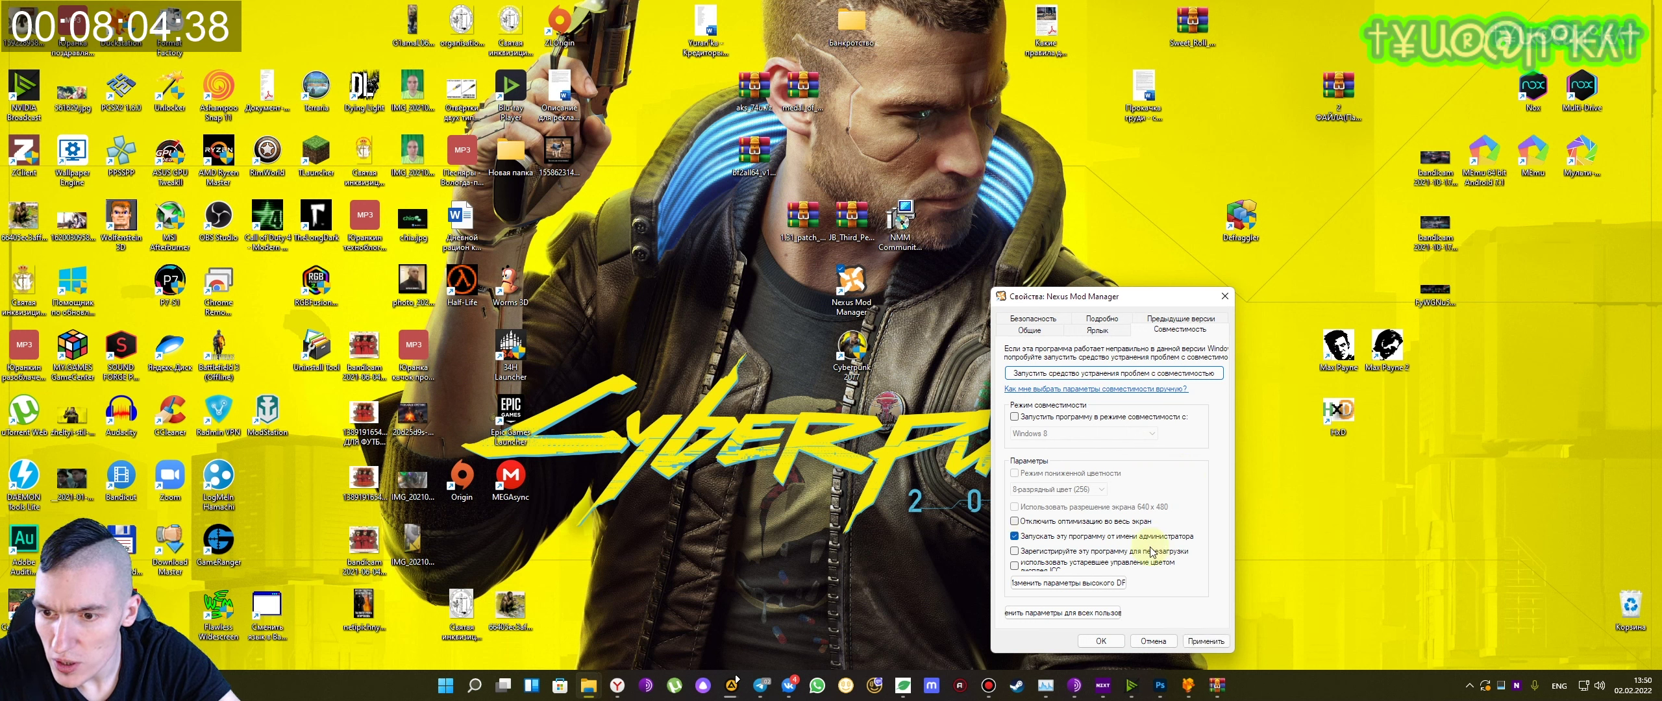
pyautogui.click(1205, 640)
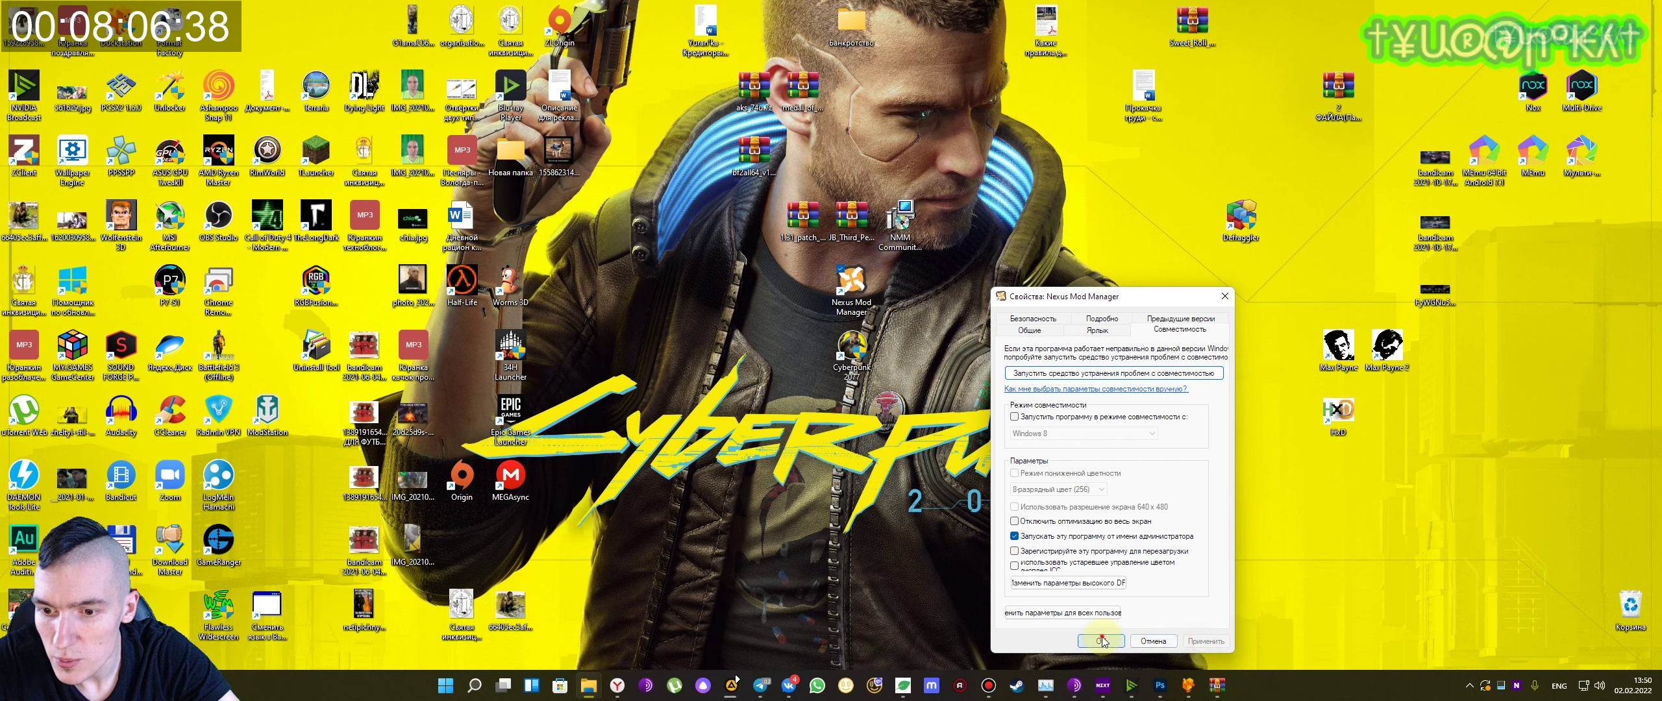
pyautogui.click(1101, 641)
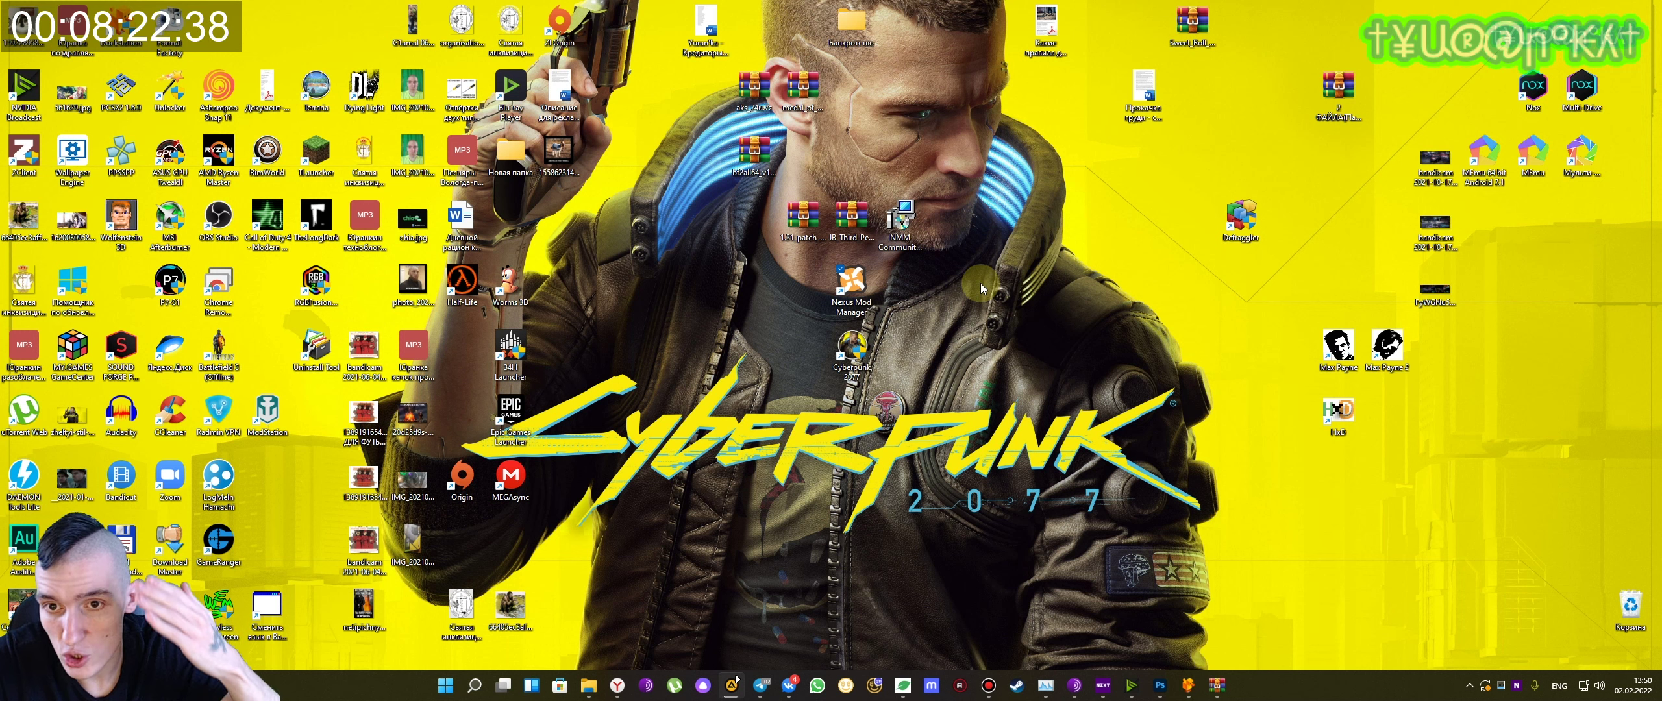
# - Launch Nexus Mod Manager from the desktop and let it scan the system for installed games
pyautogui.click(853, 287)
pyautogui.doubleClick(853, 286)
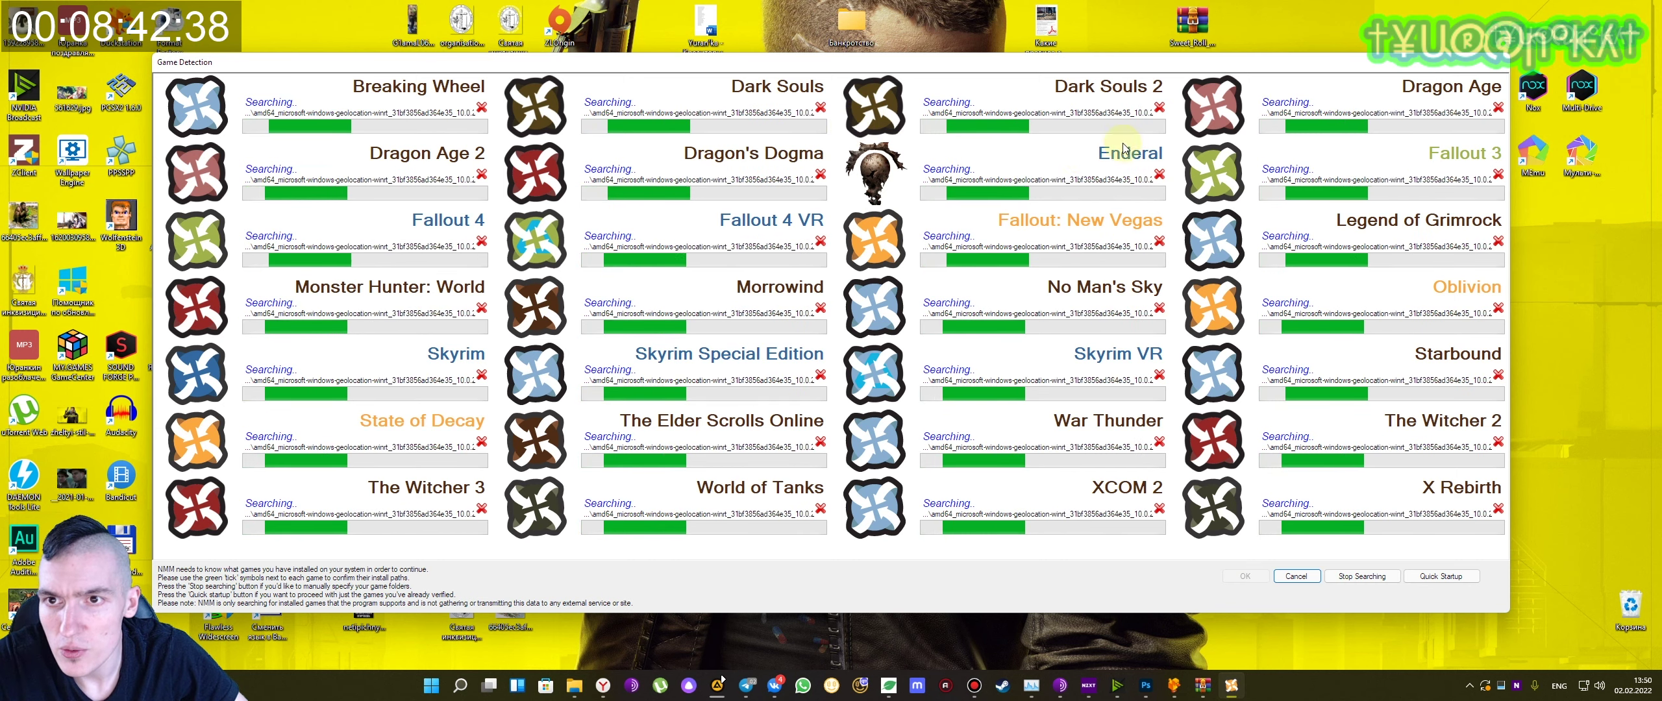
pyautogui.moveTo(501, 68); pyautogui.dragTo(649, 65)
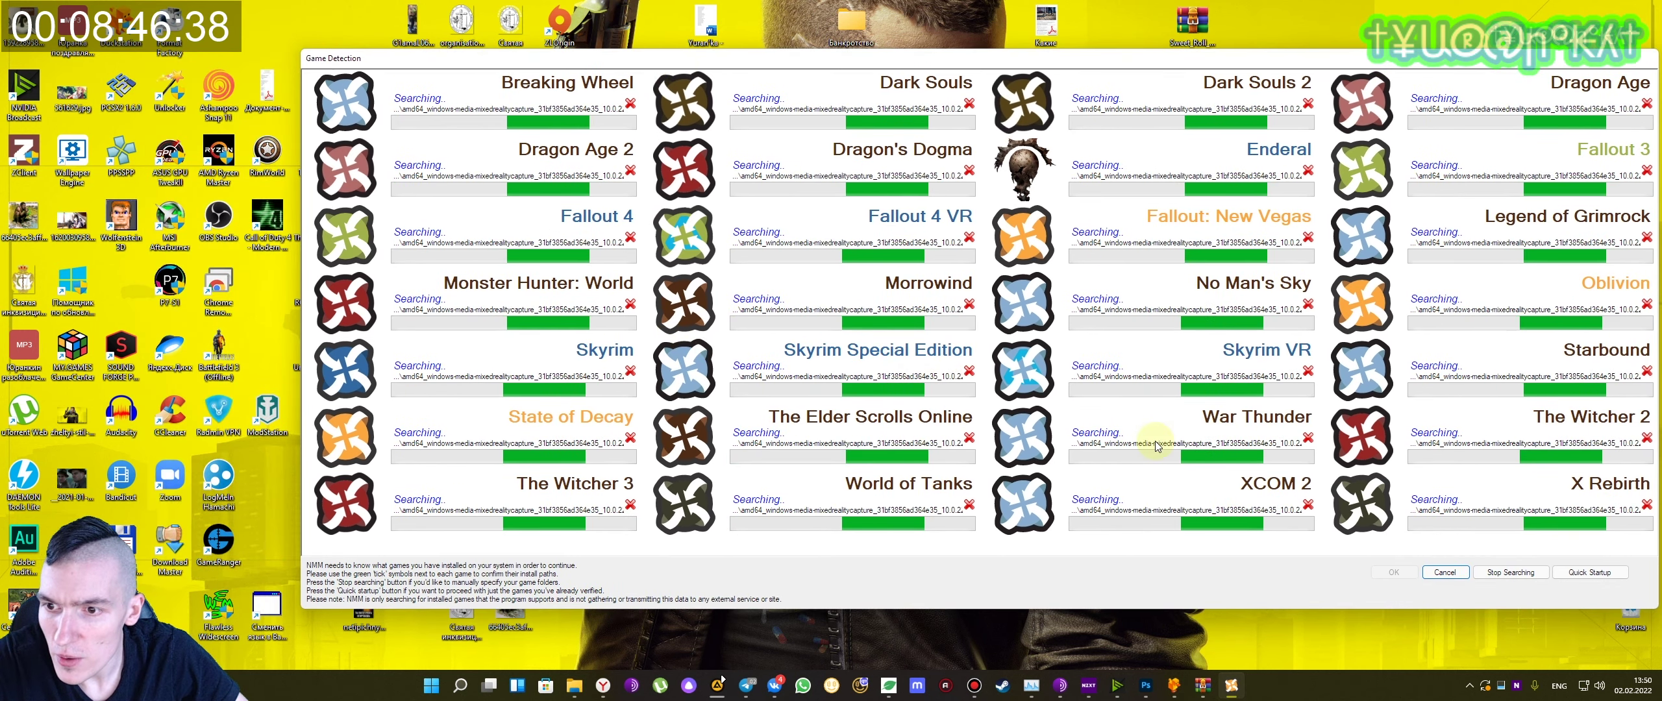
pyautogui.moveTo(1143, 59); pyautogui.dragTo(1045, 55)
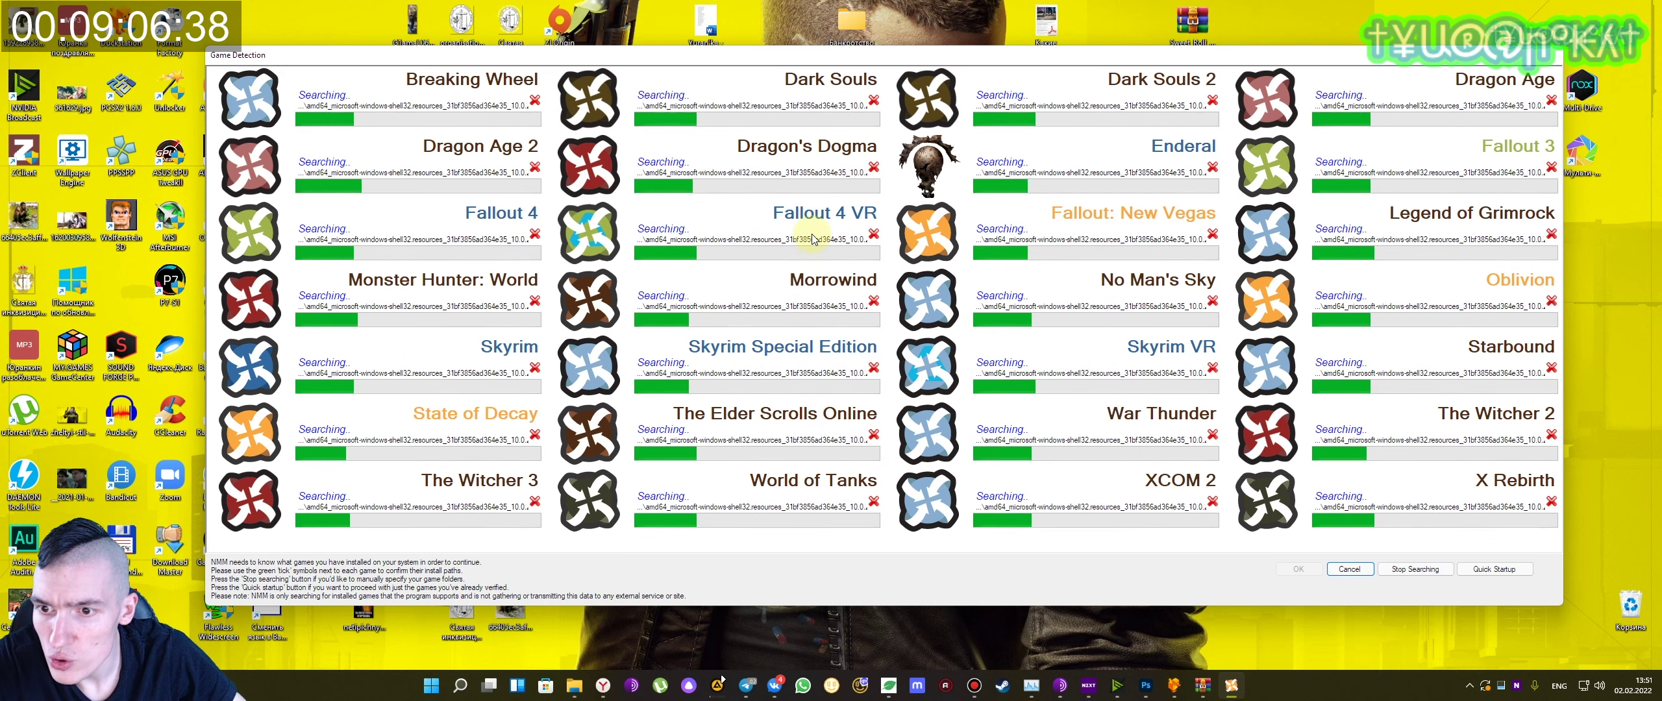
pyautogui.moveTo(1561, 486); pyautogui.dragTo(1599, 487)
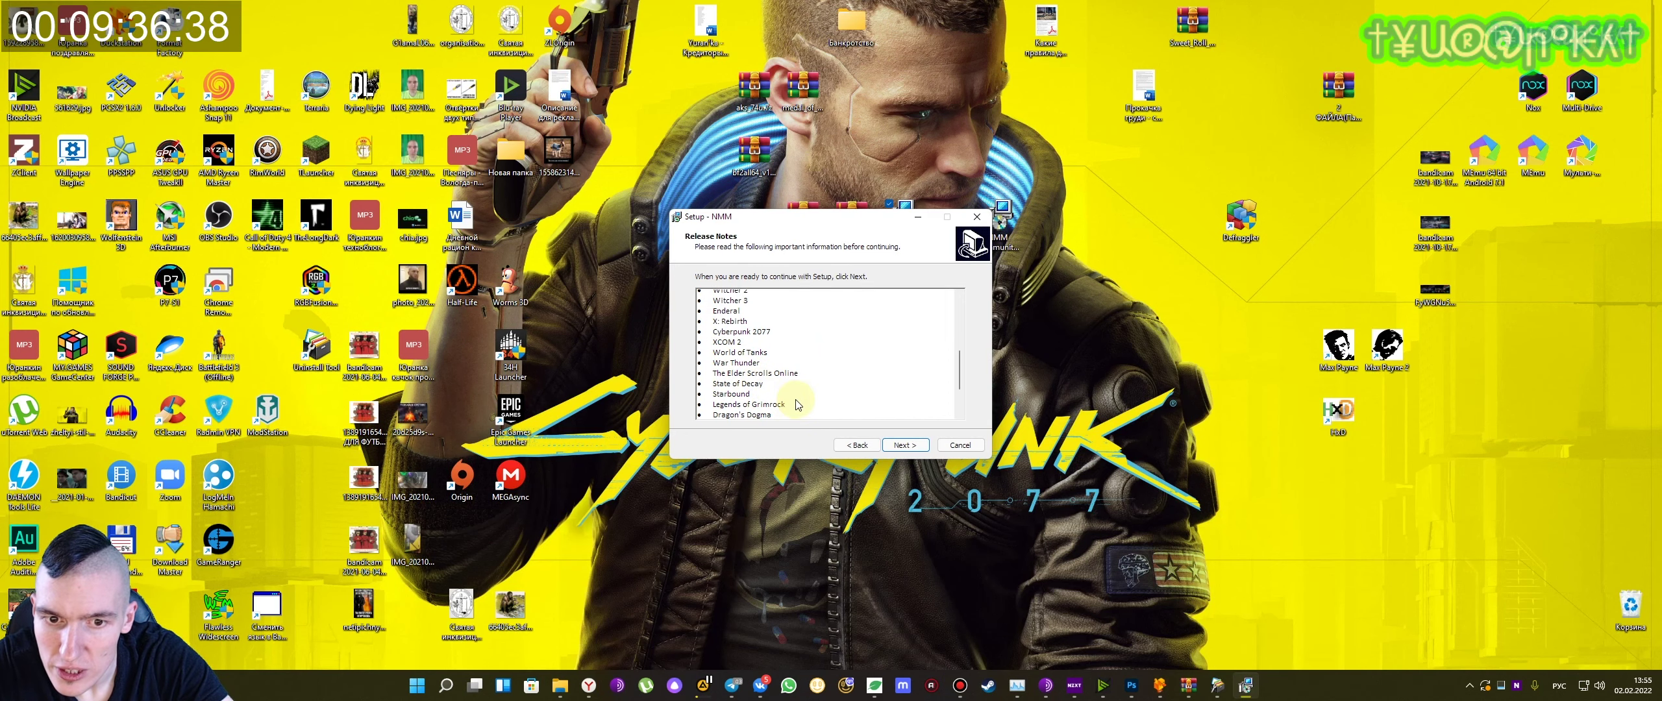
# - Check the release notes for Cyberpunk 2077 support and install NMM to C:\Program Files\NMM with the NMM Start Menu folder
pyautogui.moveTo(773, 331); pyautogui.dragTo(715, 332)
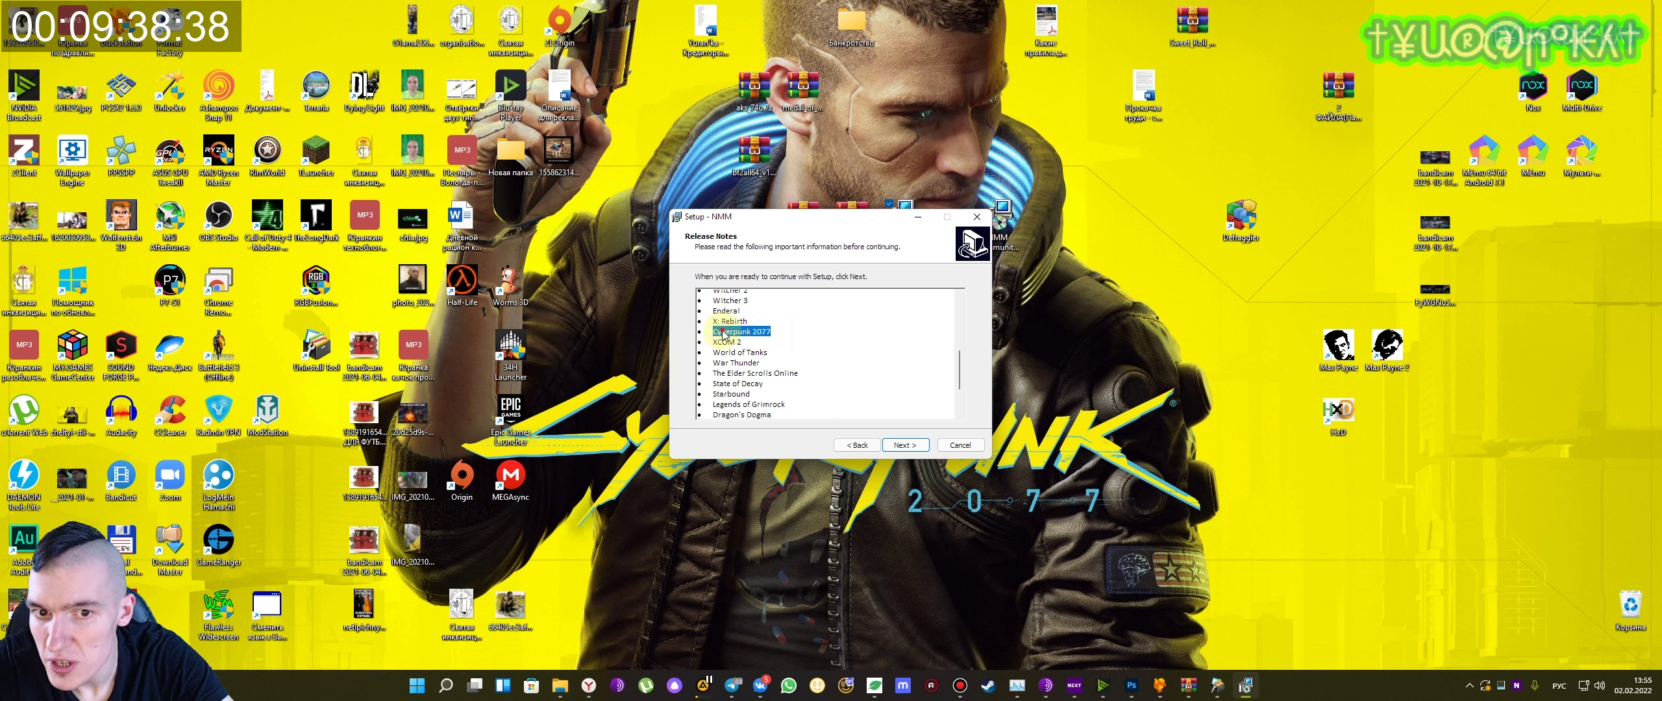
pyautogui.click(905, 445)
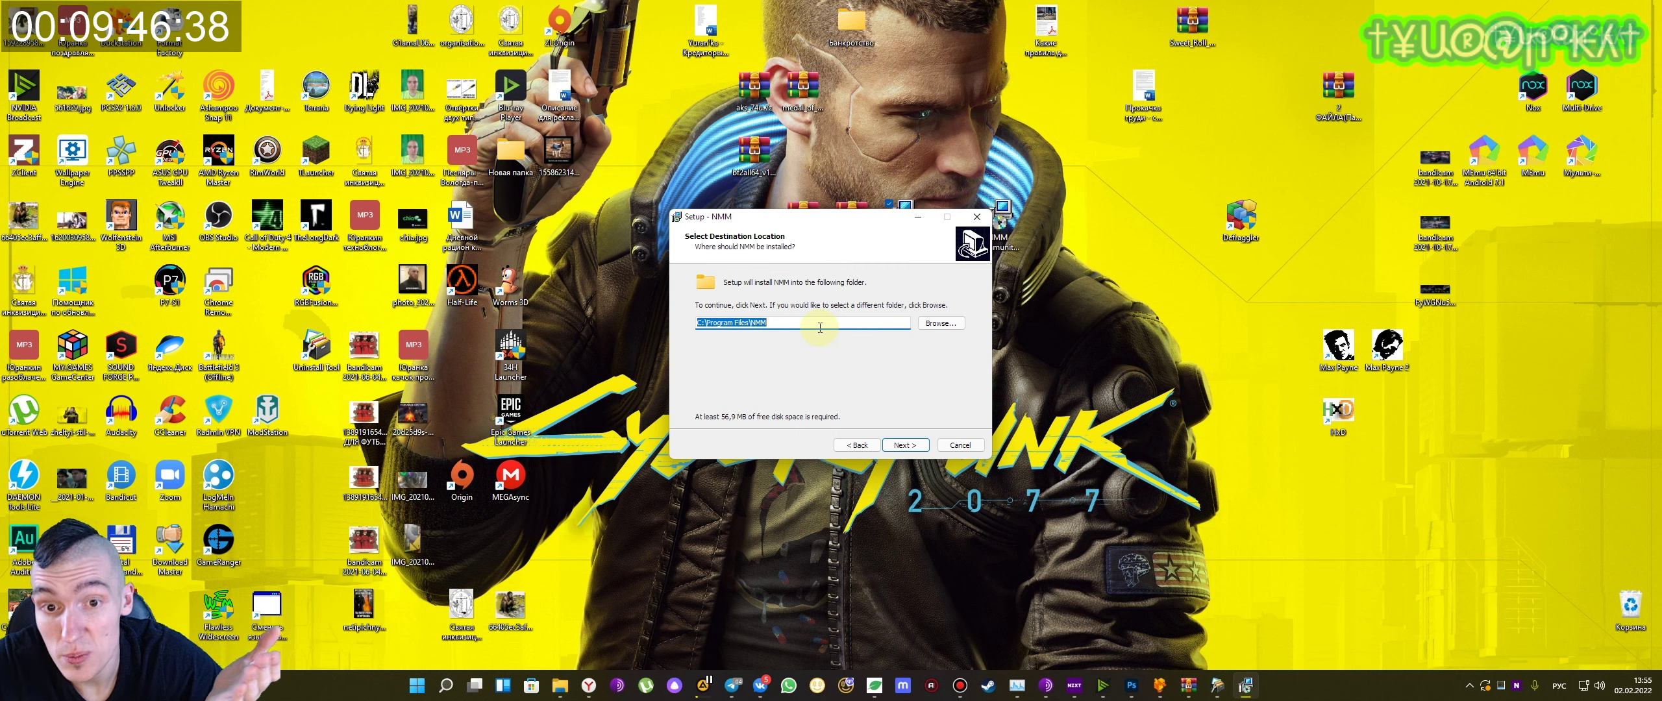
pyautogui.click(905, 445)
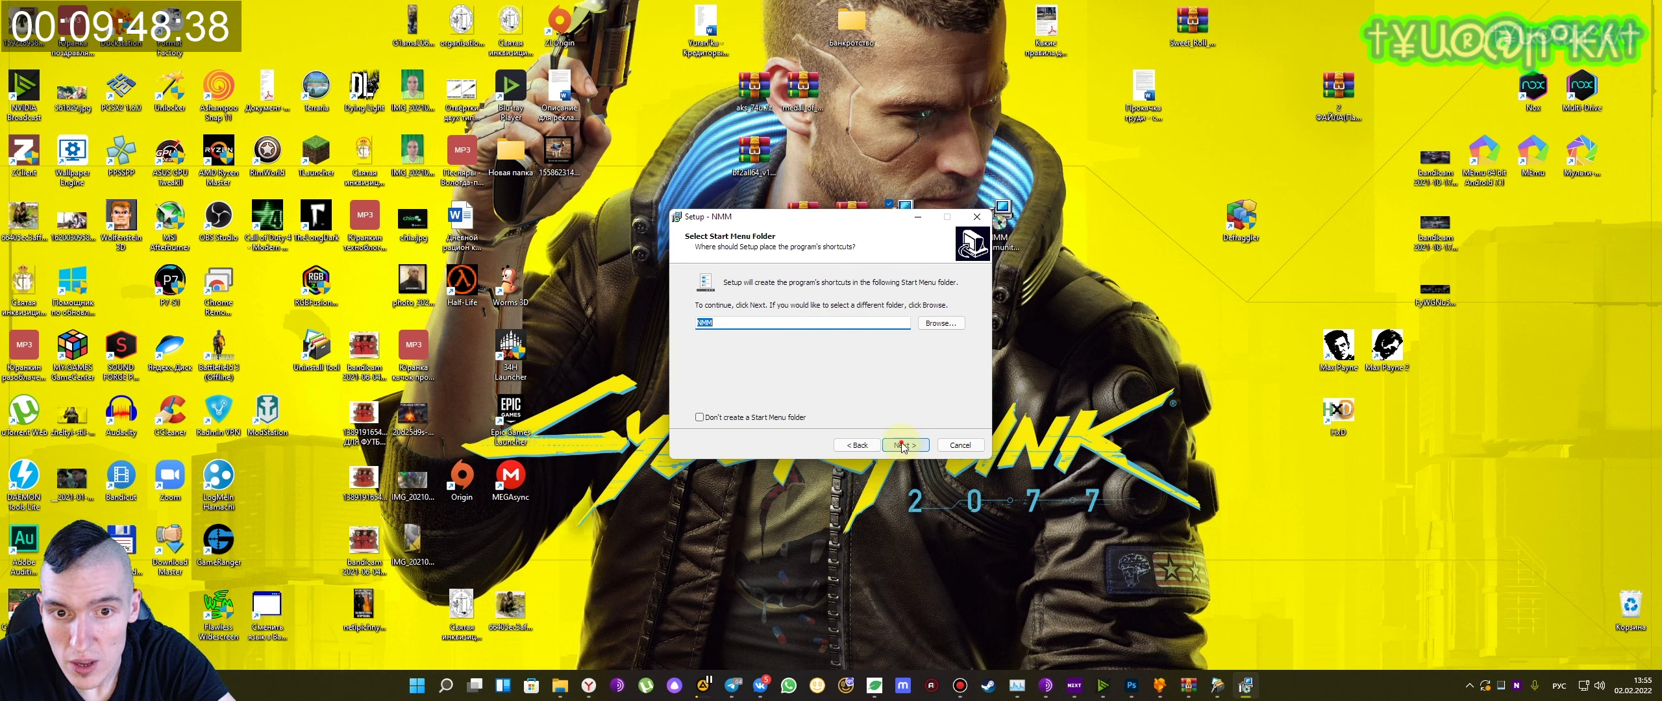
pyautogui.click(905, 446)
pyautogui.click(905, 445)
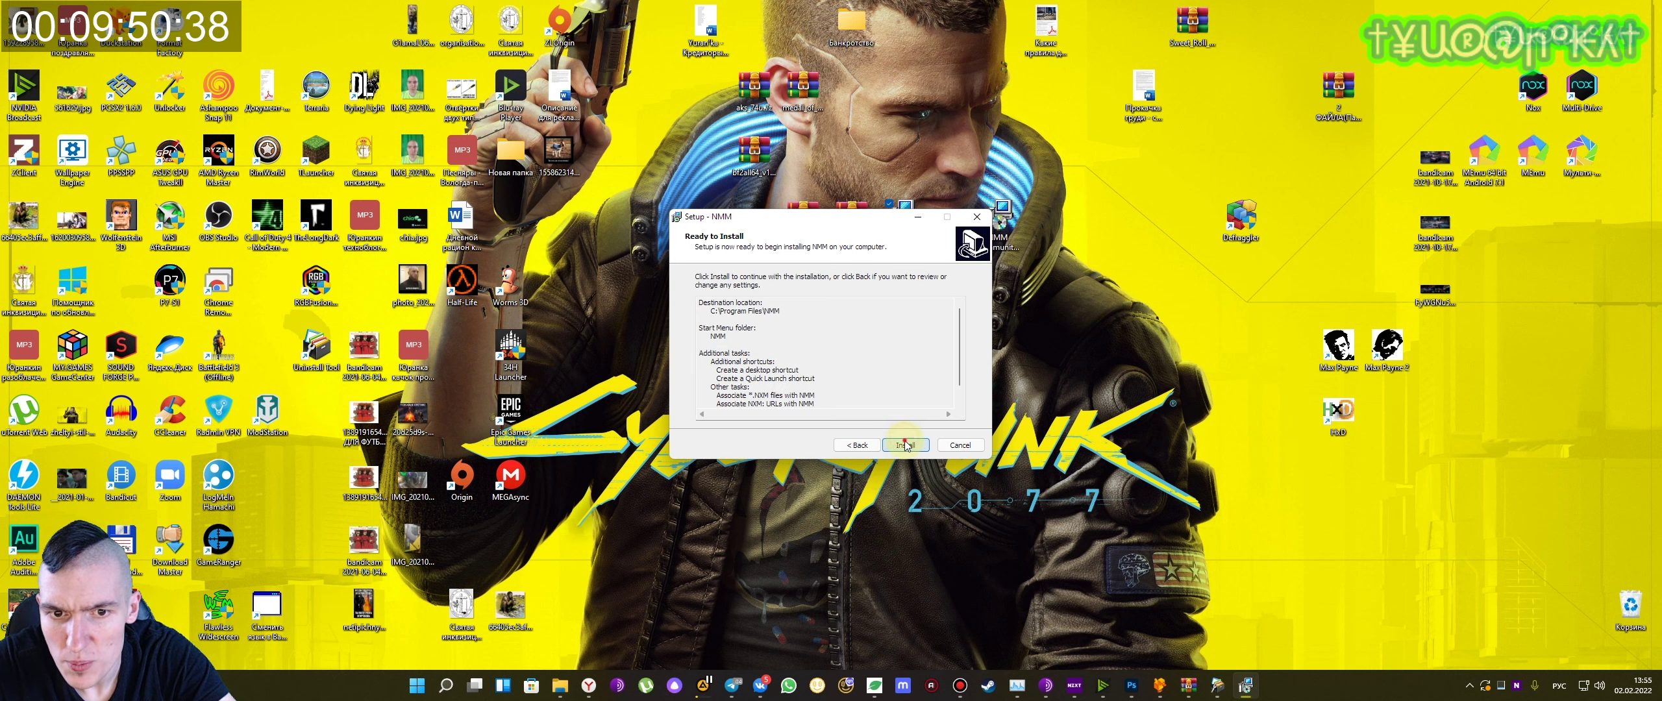
pyautogui.click(905, 445)
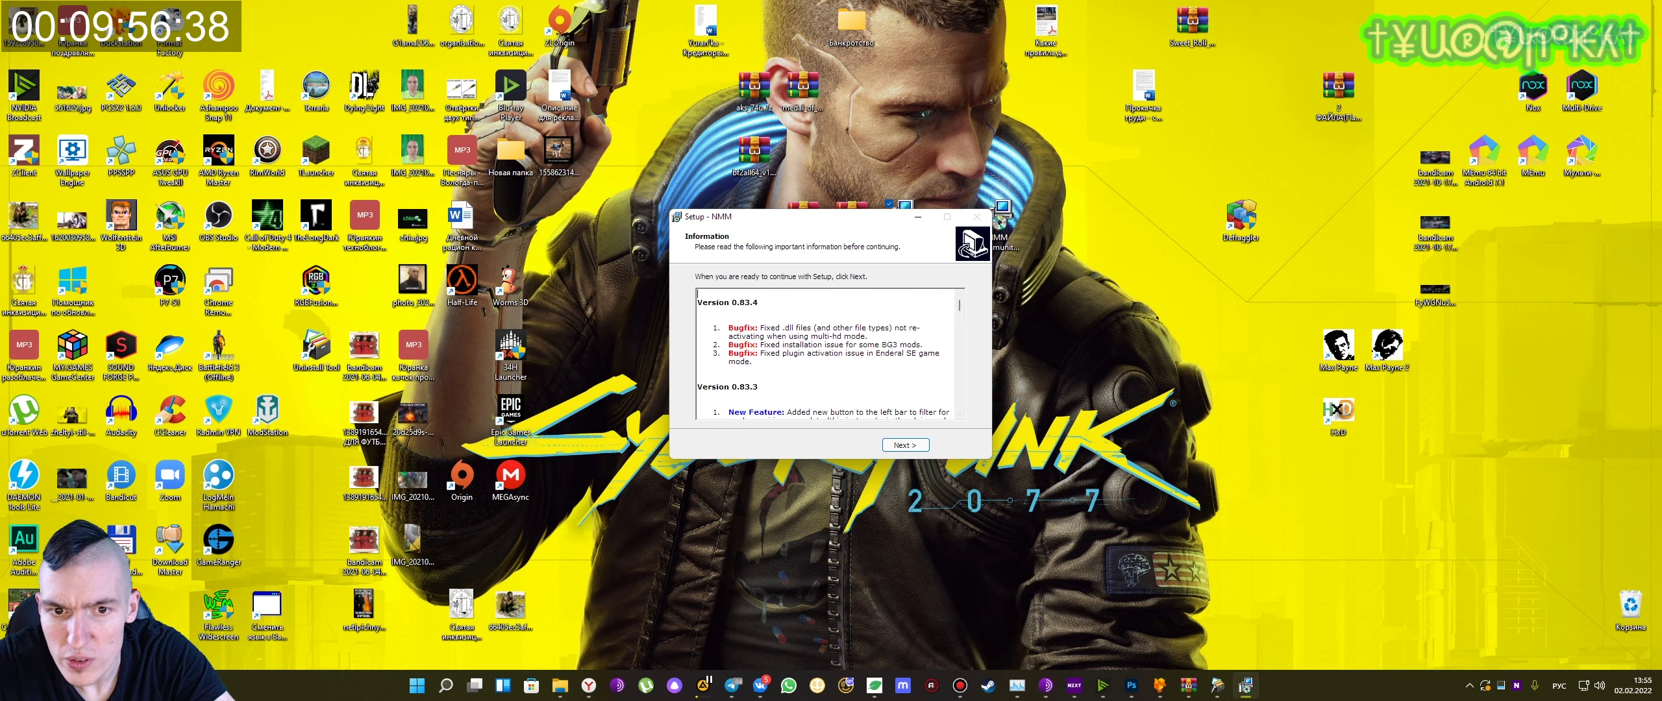
# - Review the release notes and downloadable assets of version 0.83.4 on the Nexus Mod Manager GitHub page
pyautogui.hotkey('alt', 'Tab')
pyautogui.scroll(5, 1121, 312)
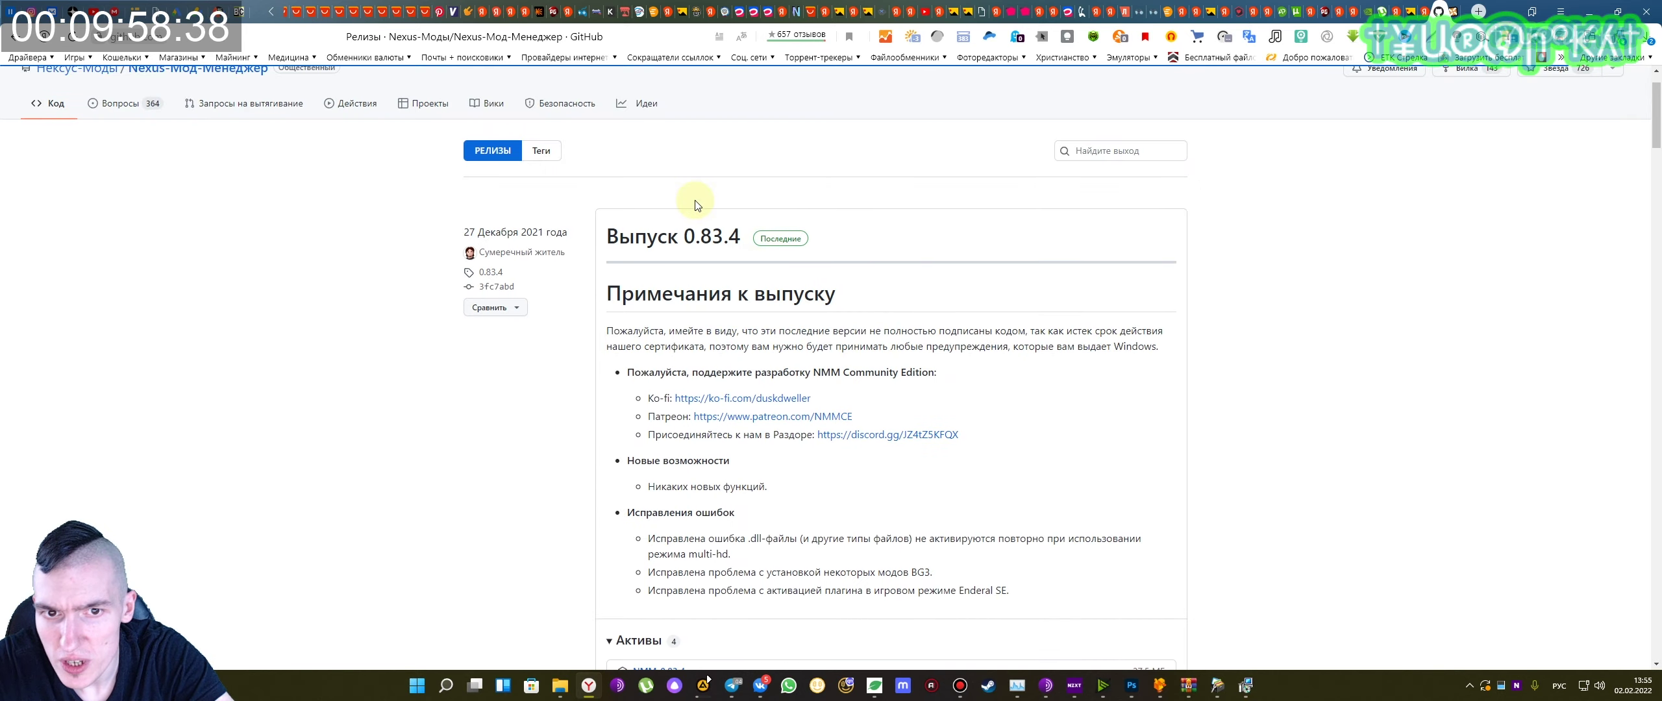
pyautogui.scroll(-4, 768, 419)
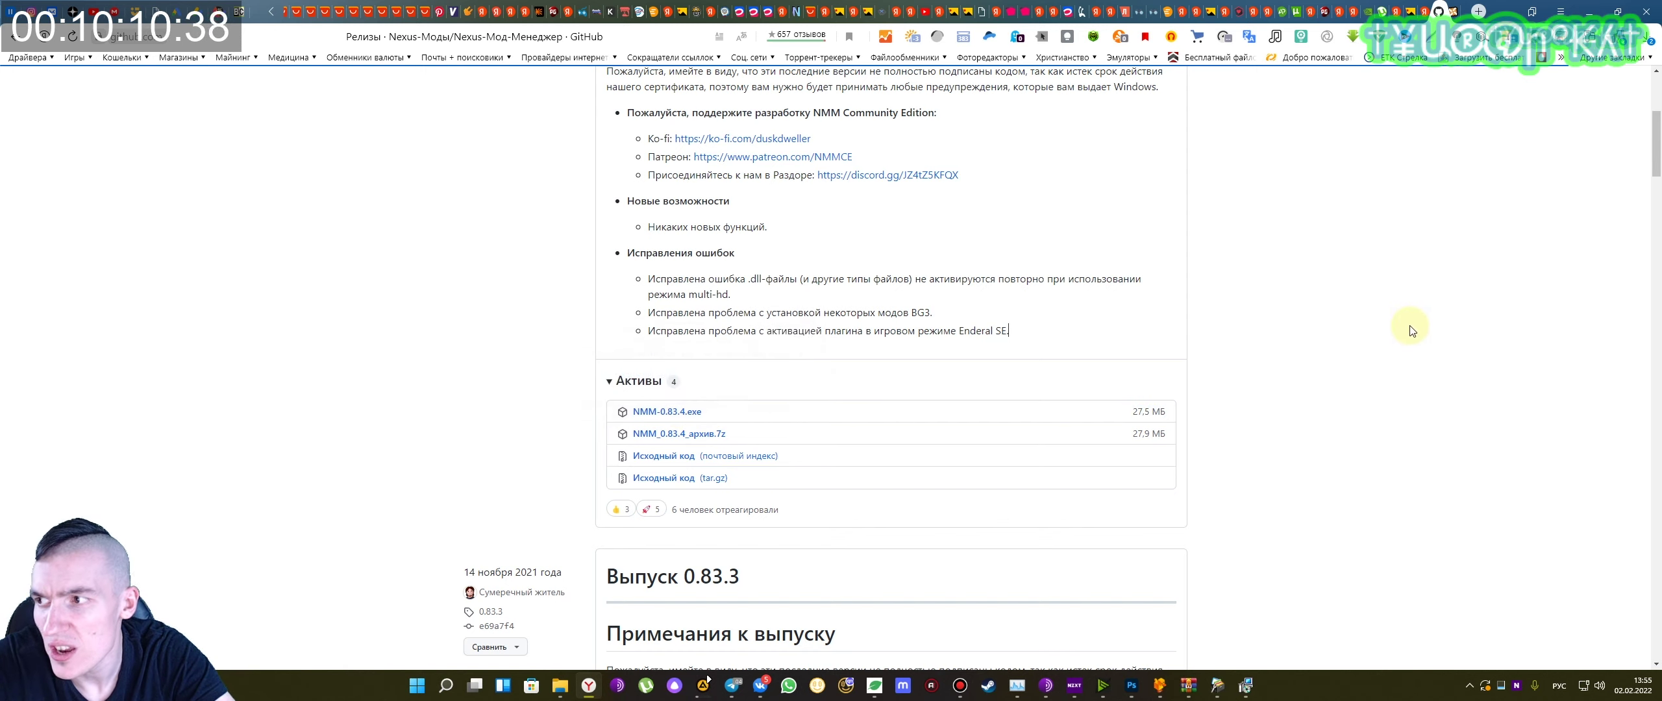
pyautogui.scroll(4, 1324, 334)
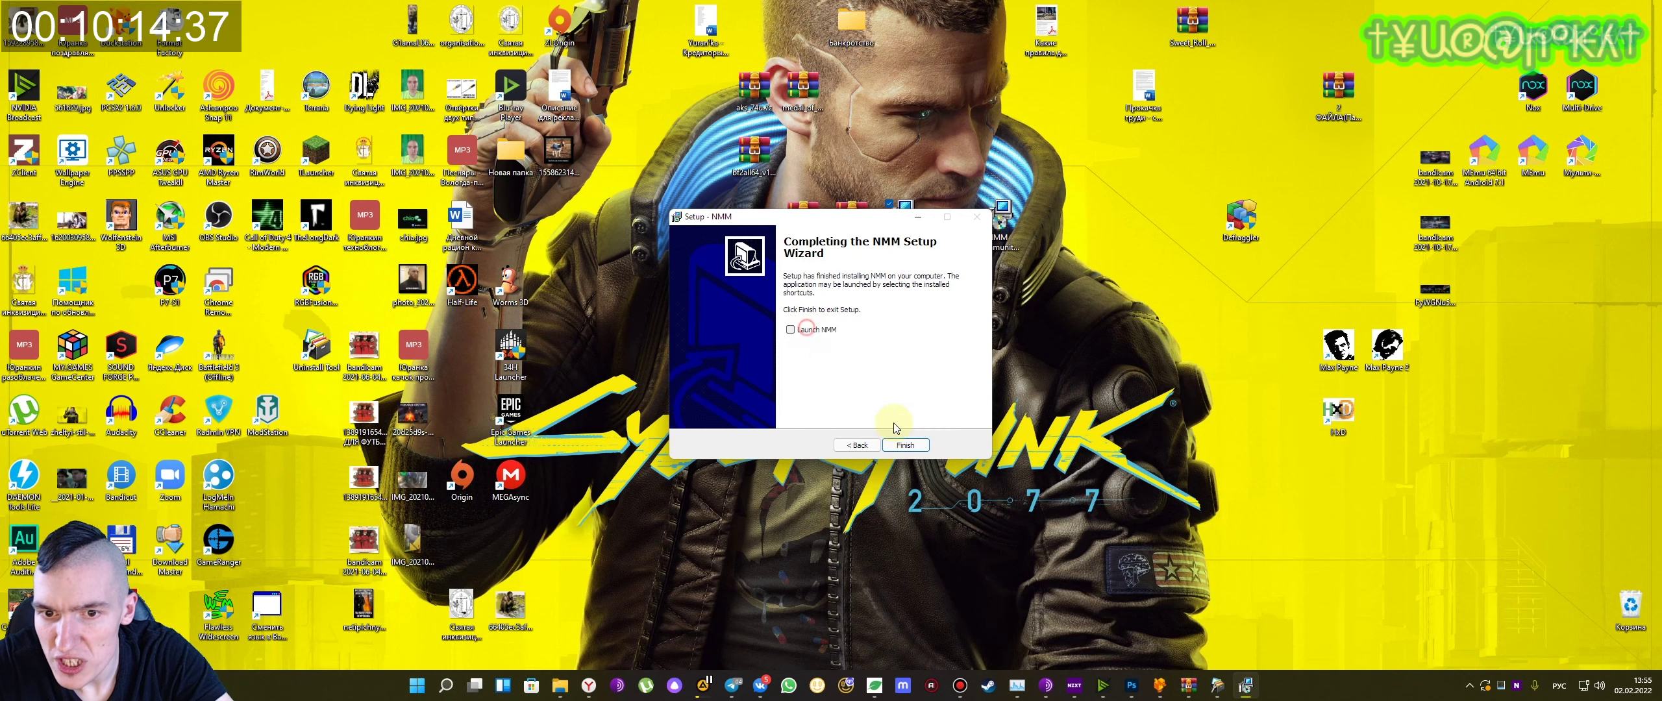
# - Finish the NMM setup without launching the program and place its desktop shortcut above the Cyberpunk 2077 shortcut
pyautogui.click(906, 444)
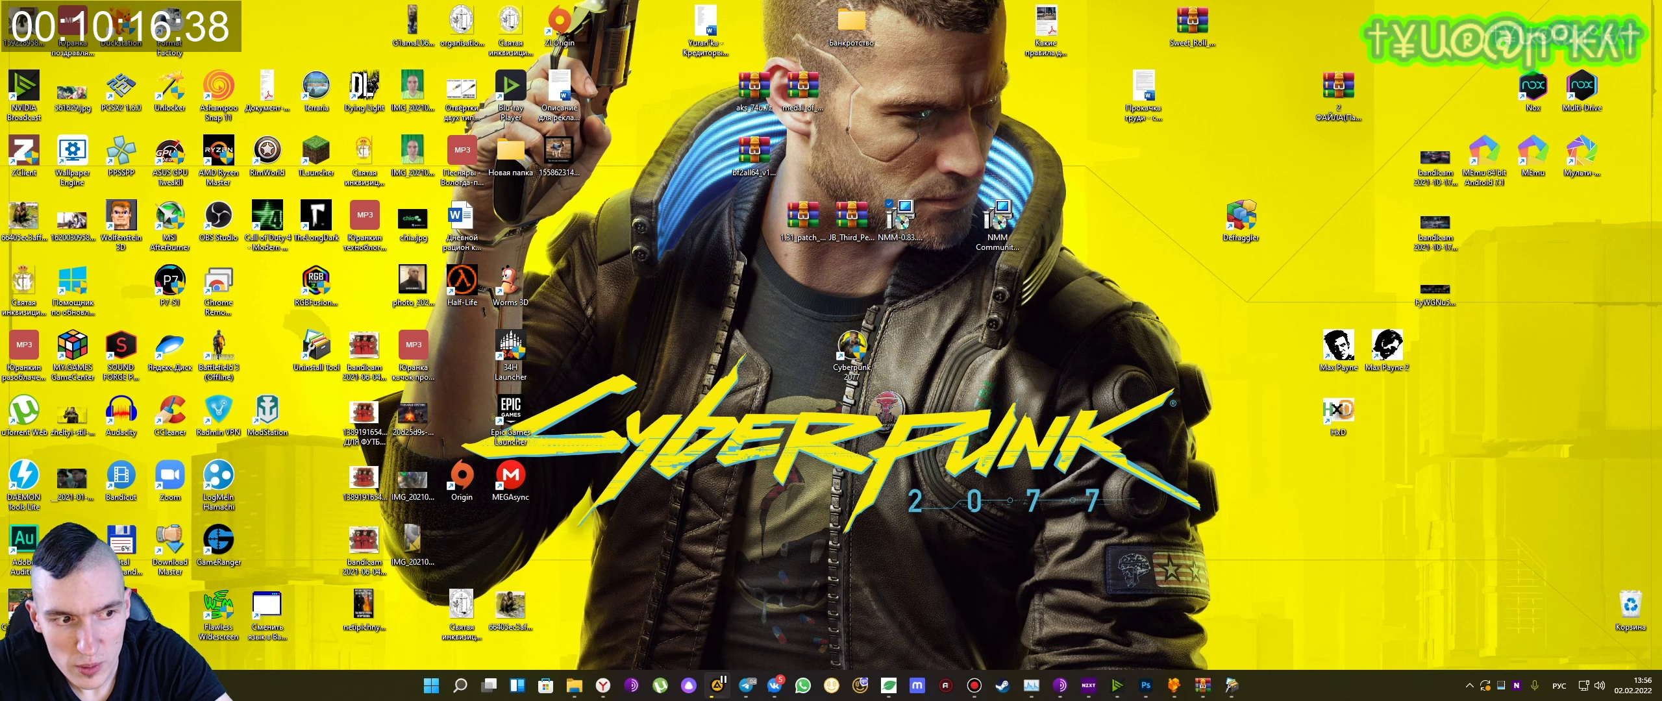
pyautogui.moveTo(909, 349); pyautogui.dragTo(852, 296)
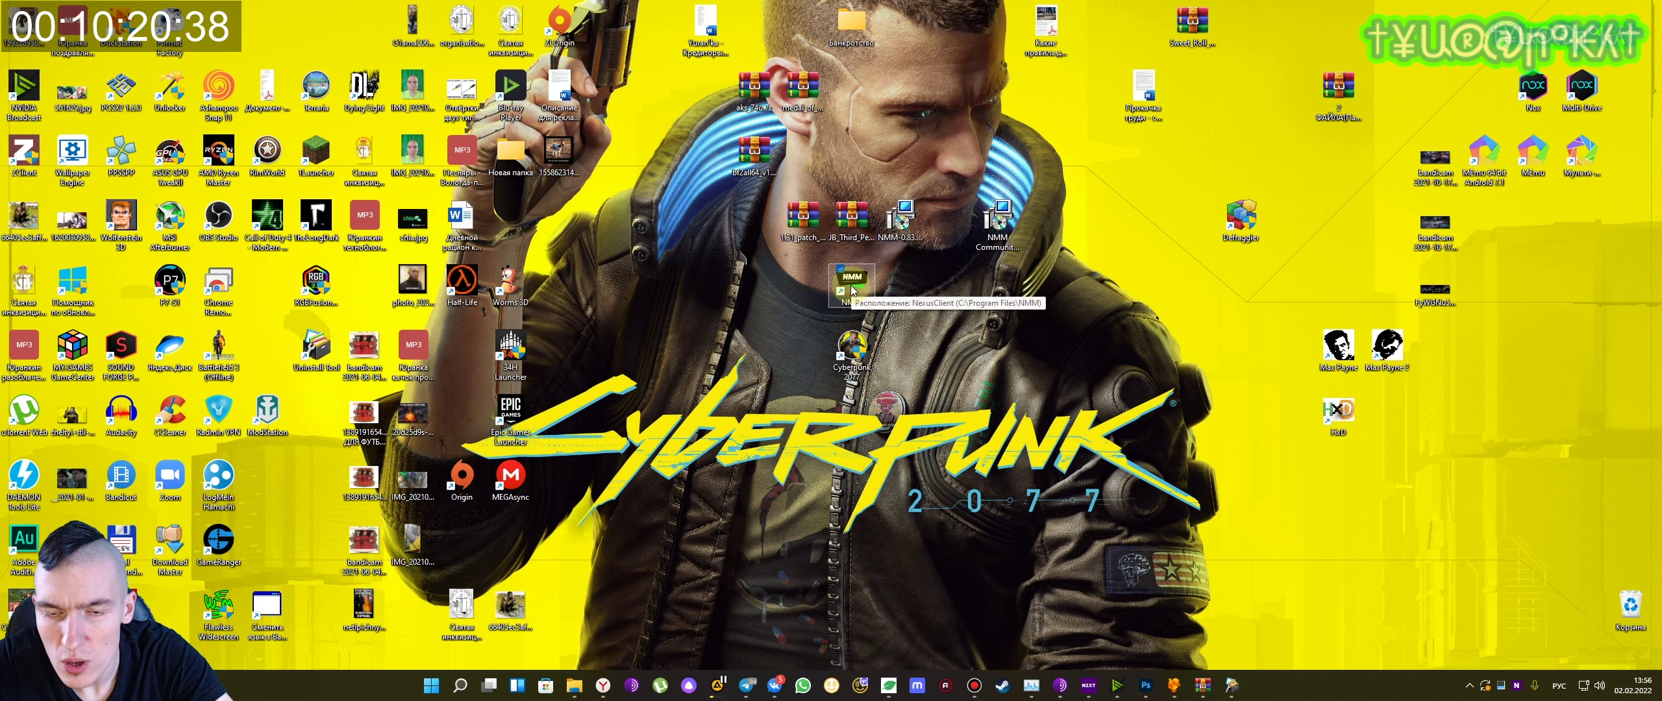
# - Set the NMM desktop shortcut to always run as administrator in its compatibility properties
pyautogui.rightClick(853, 291)
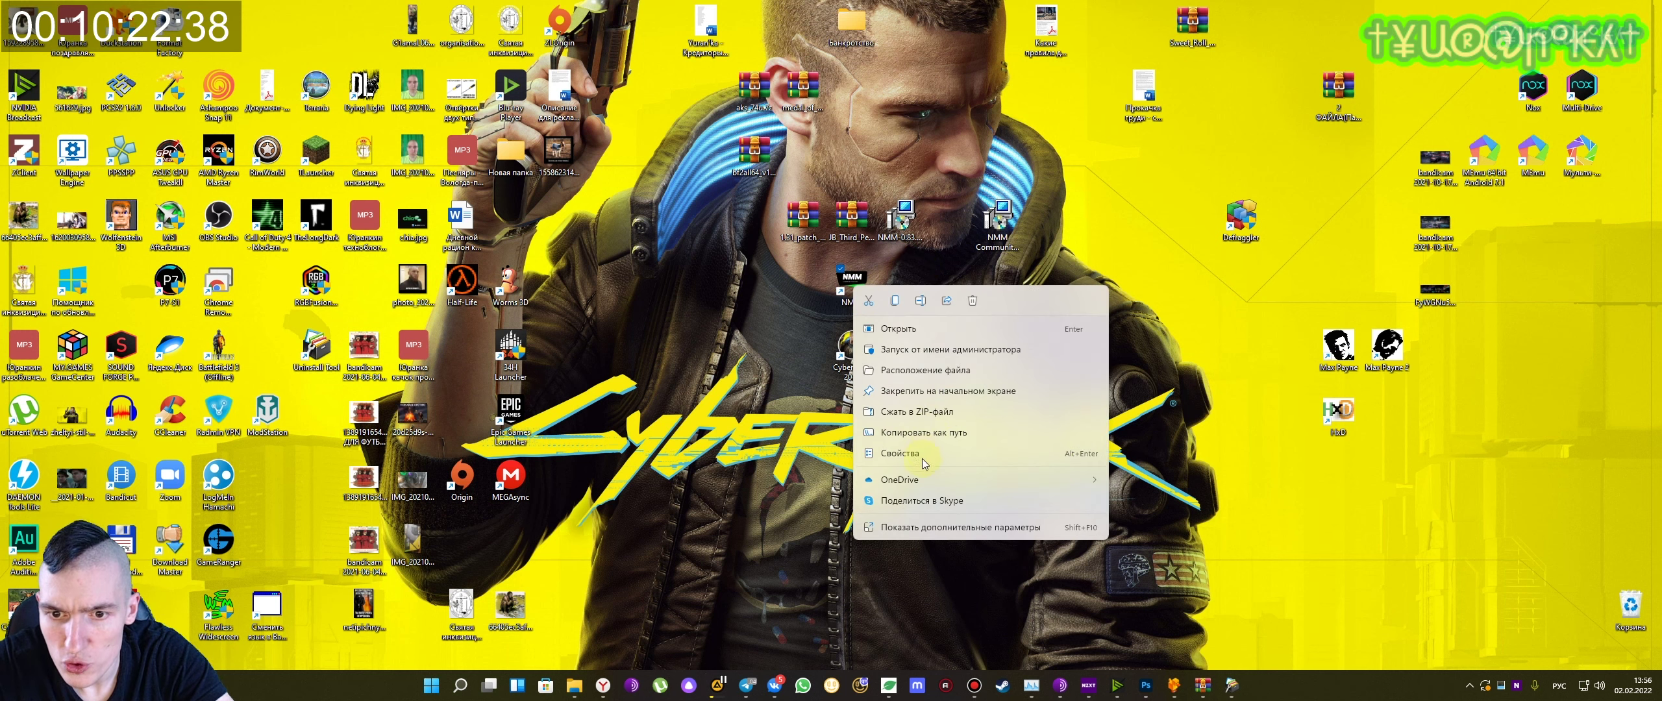
pyautogui.click(916, 467)
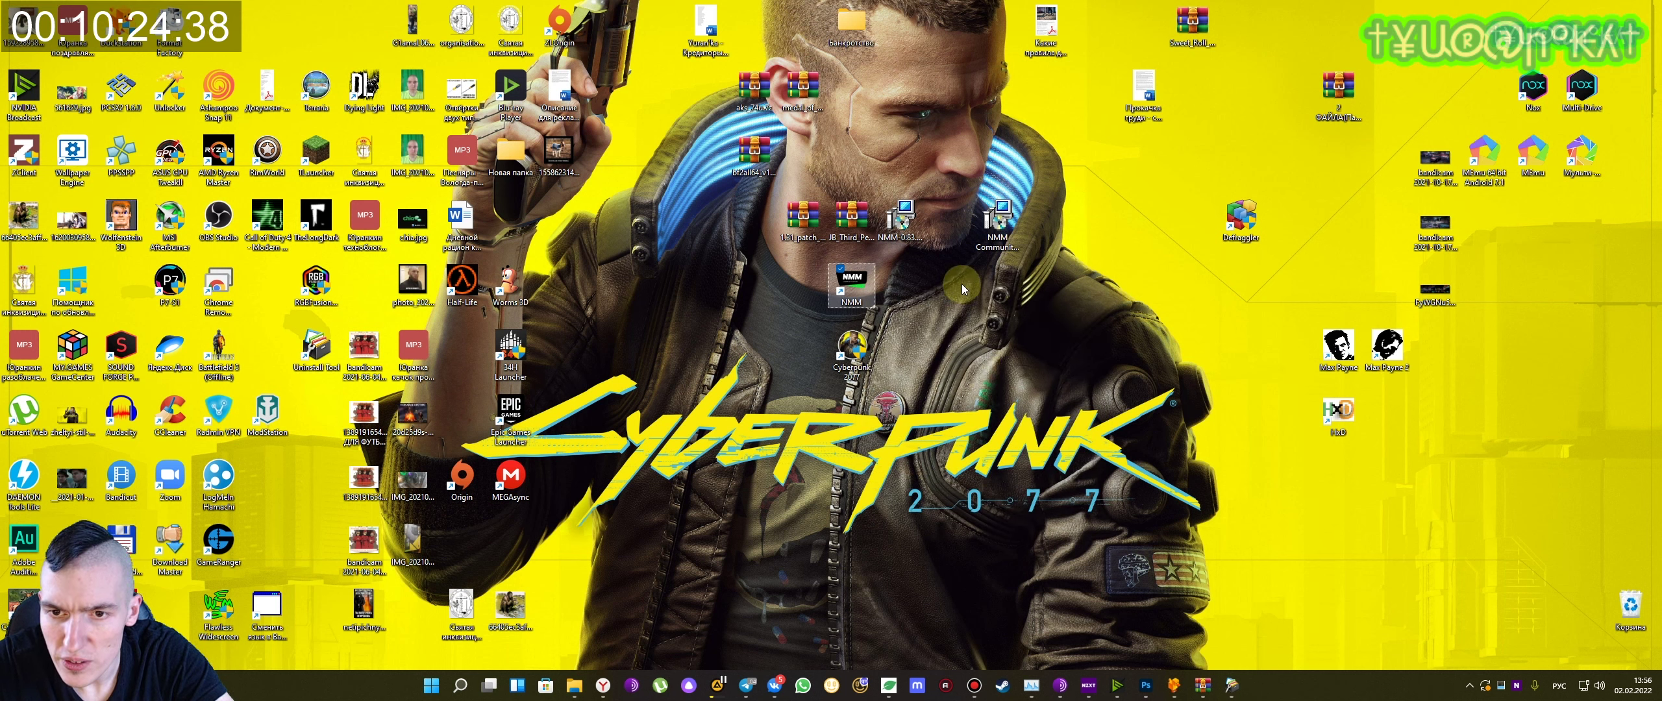
pyautogui.click(1132, 317)
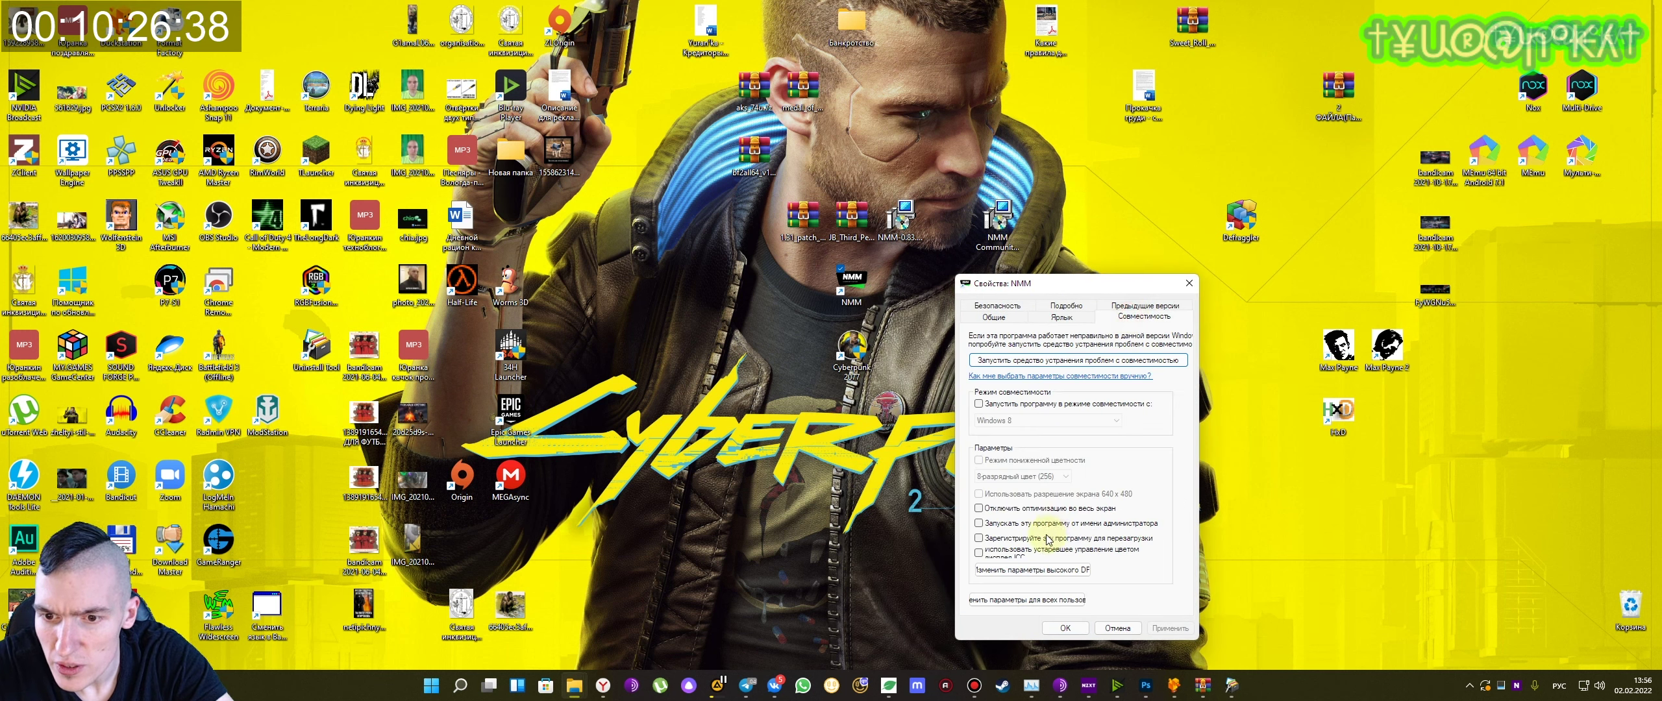
pyautogui.click(983, 524)
pyautogui.click(1170, 628)
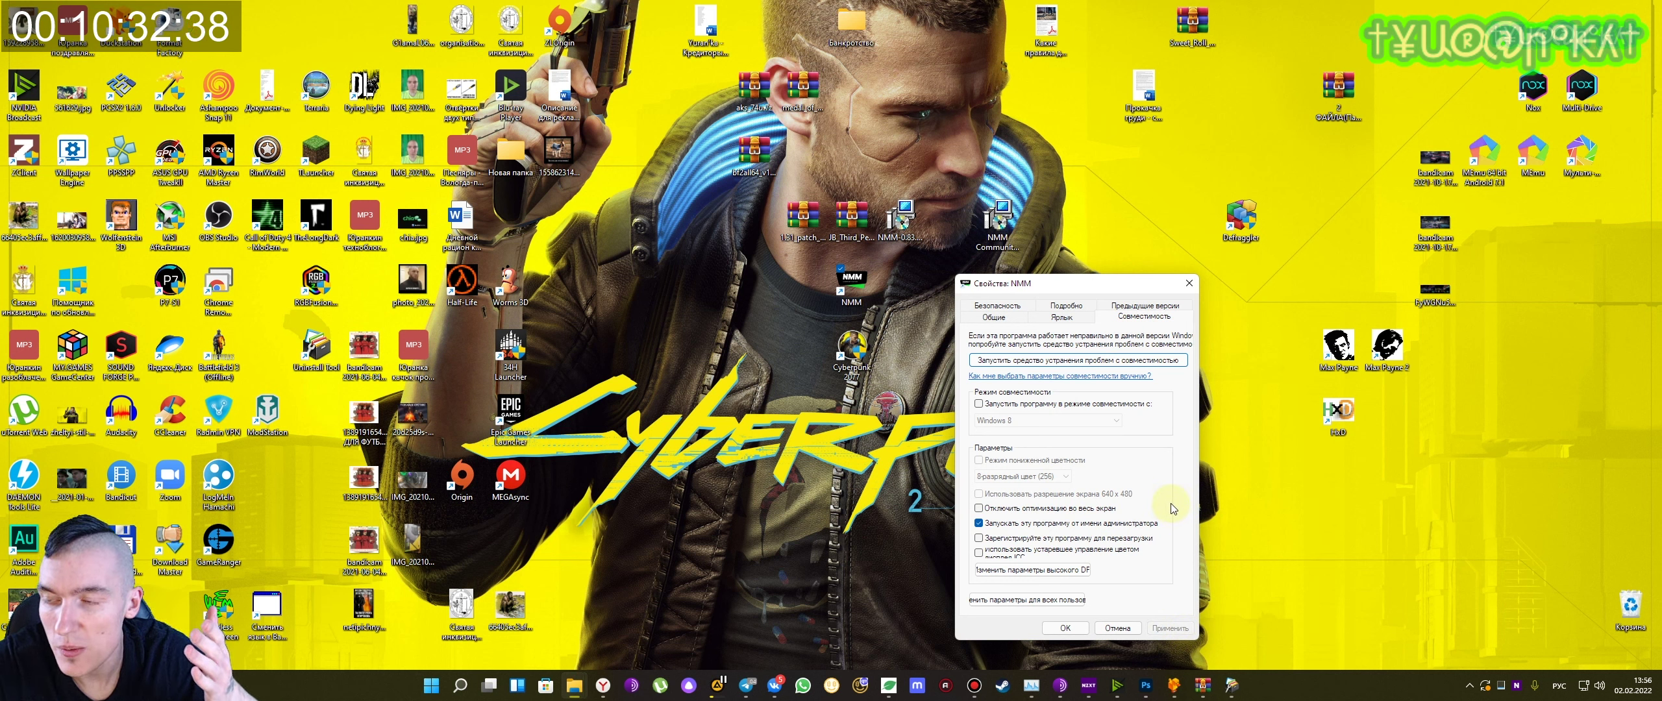
pyautogui.click(1066, 628)
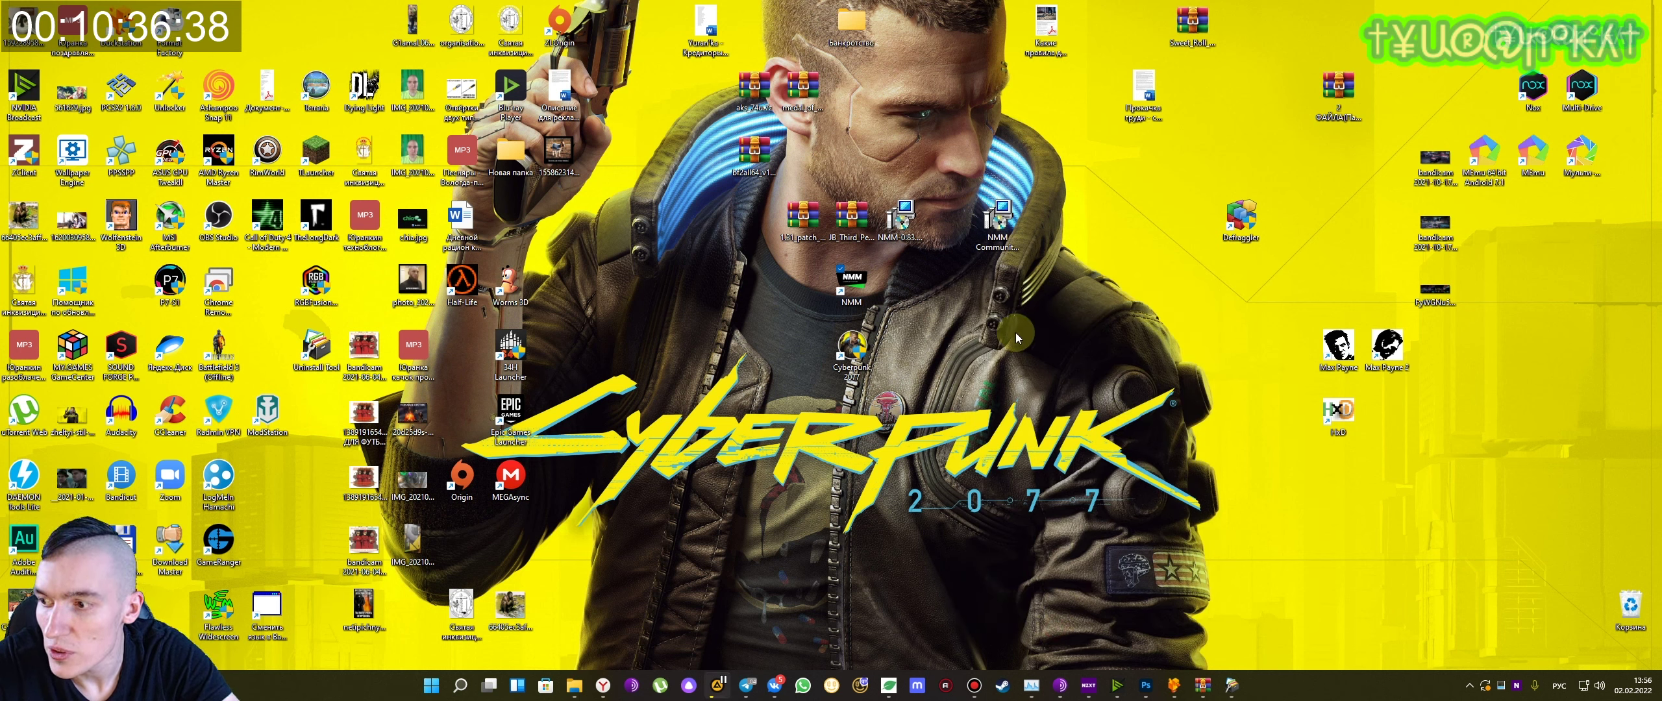
# - Launch NMM and reject the automatically detected location for Cyberpunk 2077 during game detection
pyautogui.doubleClick(860, 289)
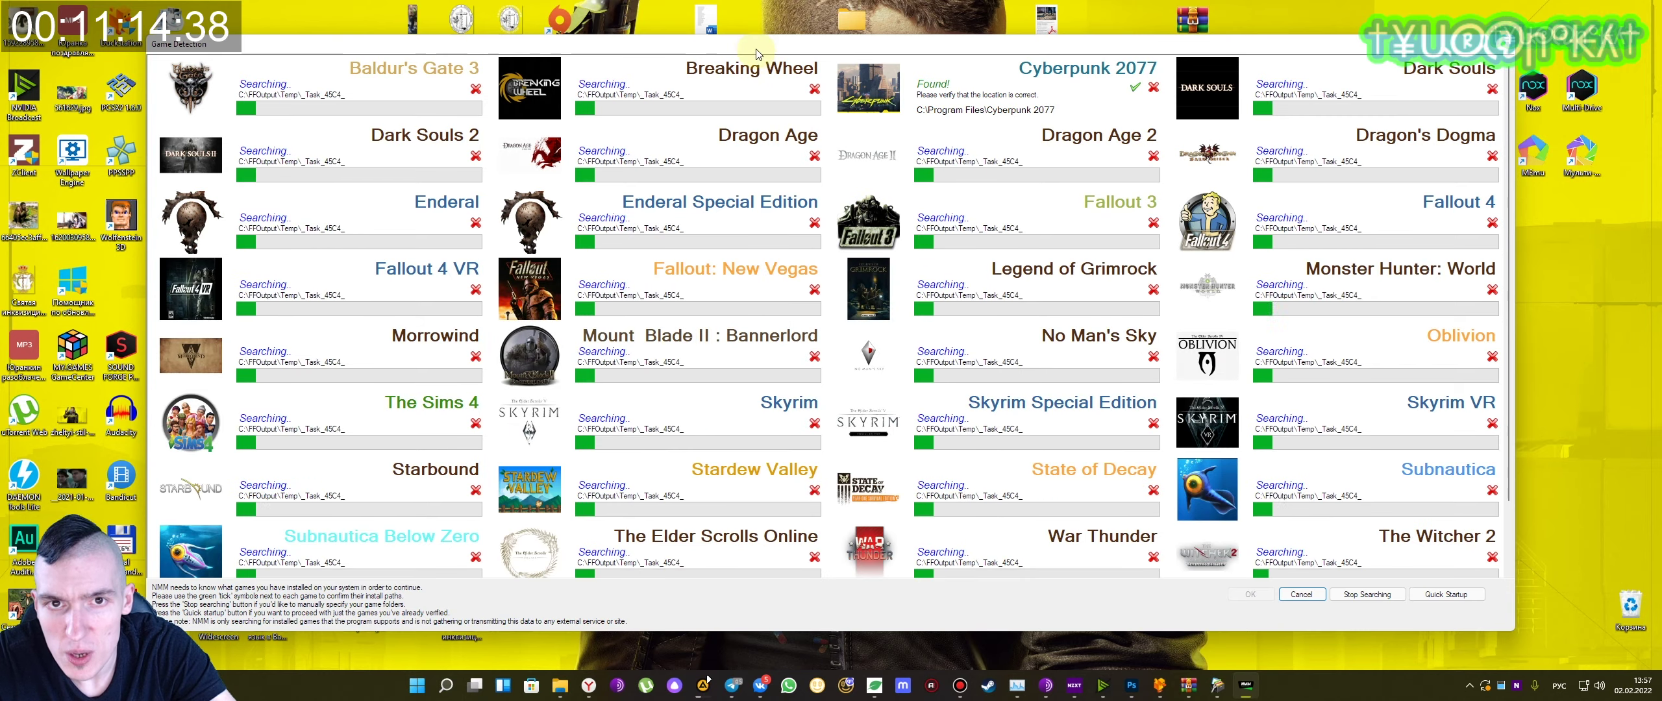
pyautogui.moveTo(756, 52); pyautogui.dragTo(796, 56)
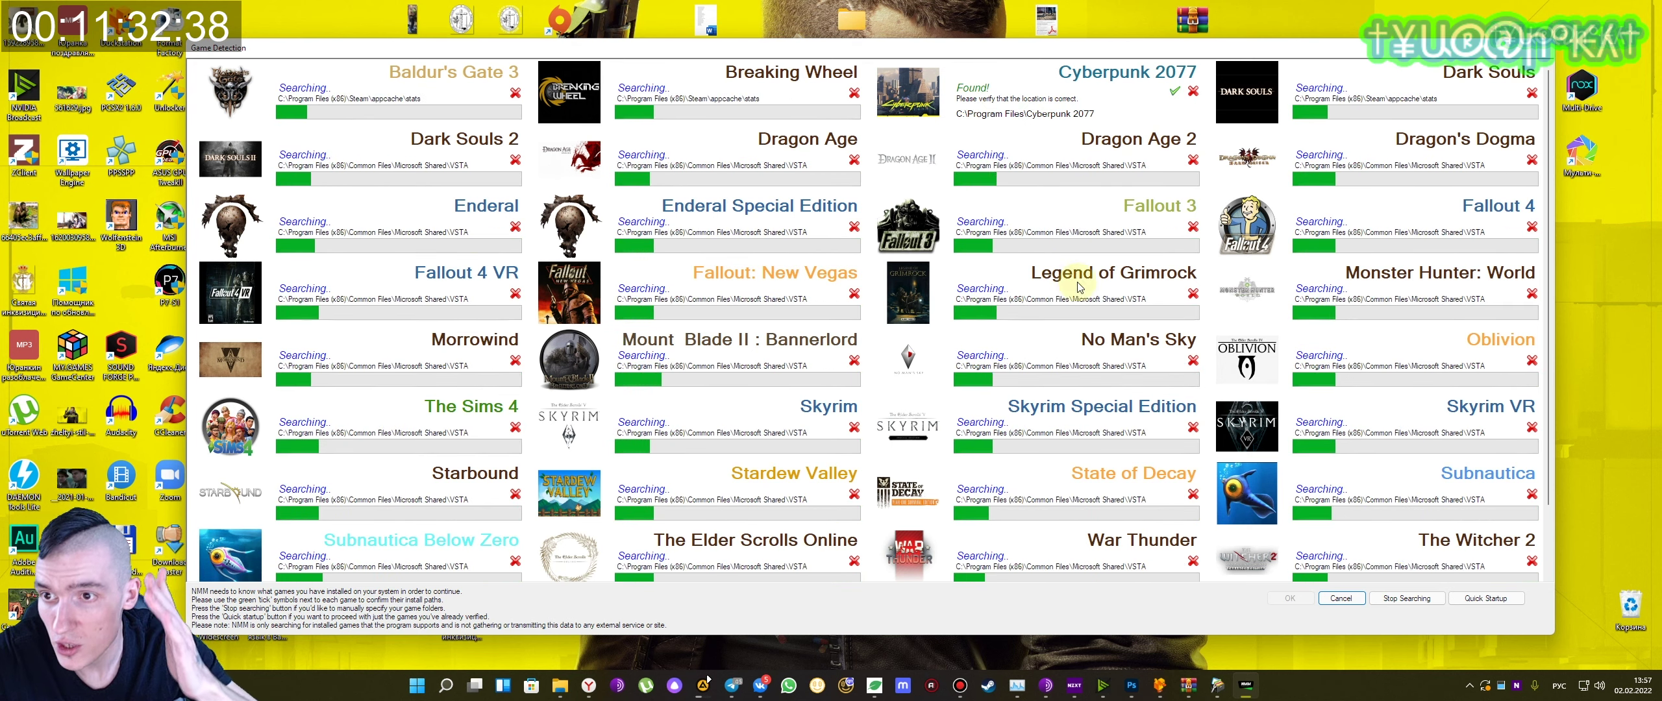
pyautogui.click(1191, 94)
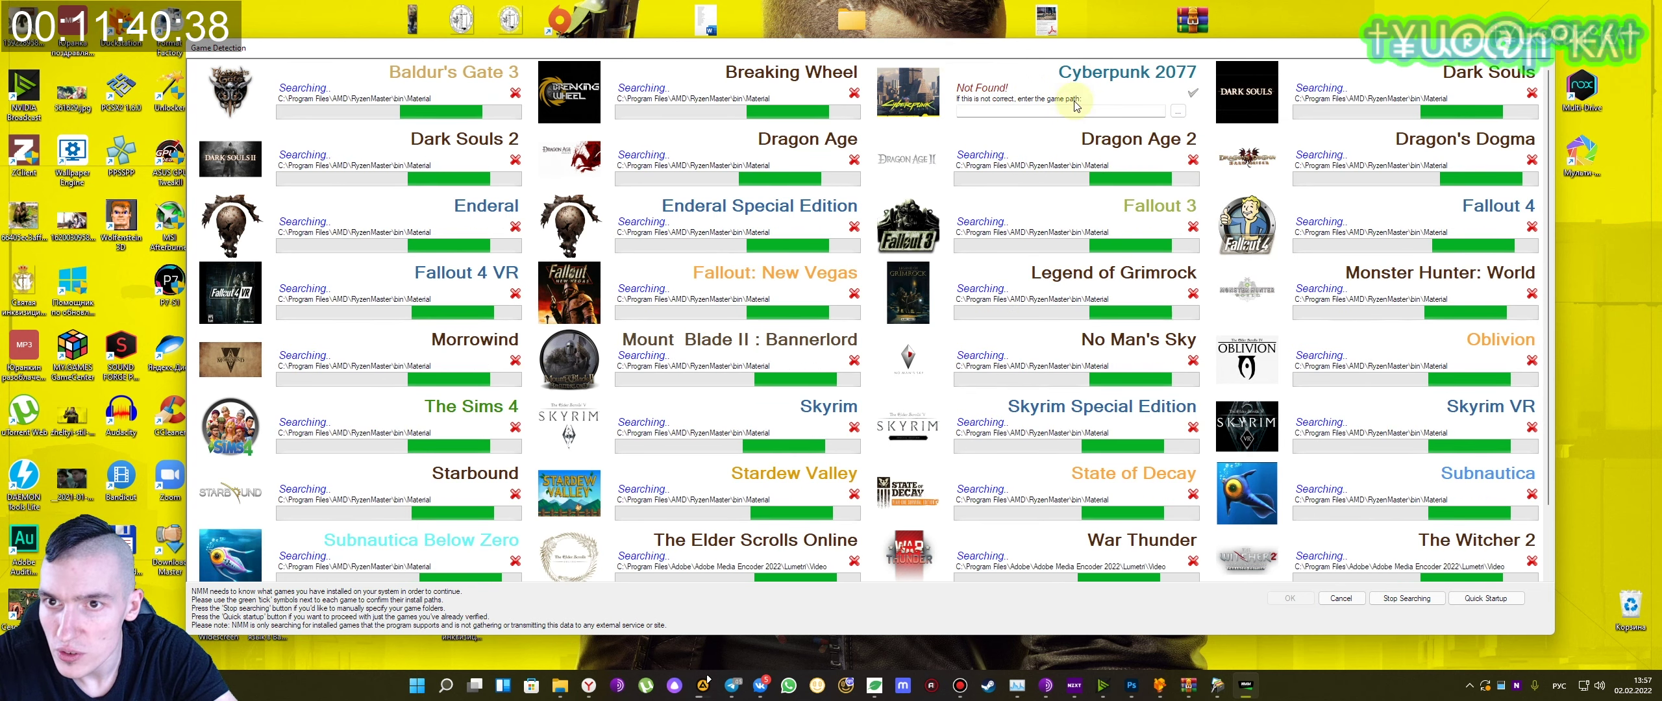
# - Set the Cyberpunk 2077 game path manually to C:\Program Files\Cyberpunk 2077 and confirm it
pyautogui.click(1179, 113)
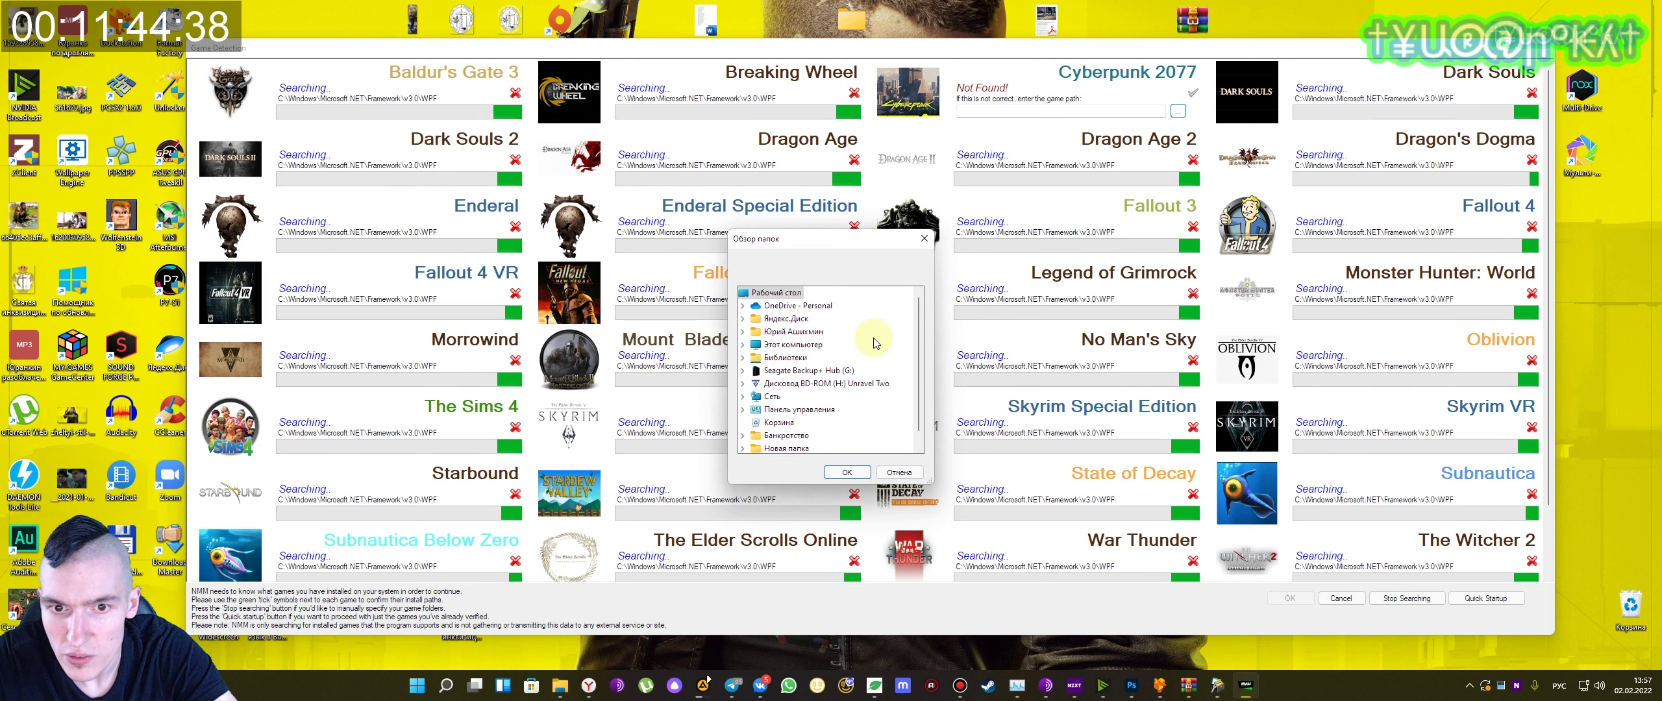
pyautogui.click(809, 346)
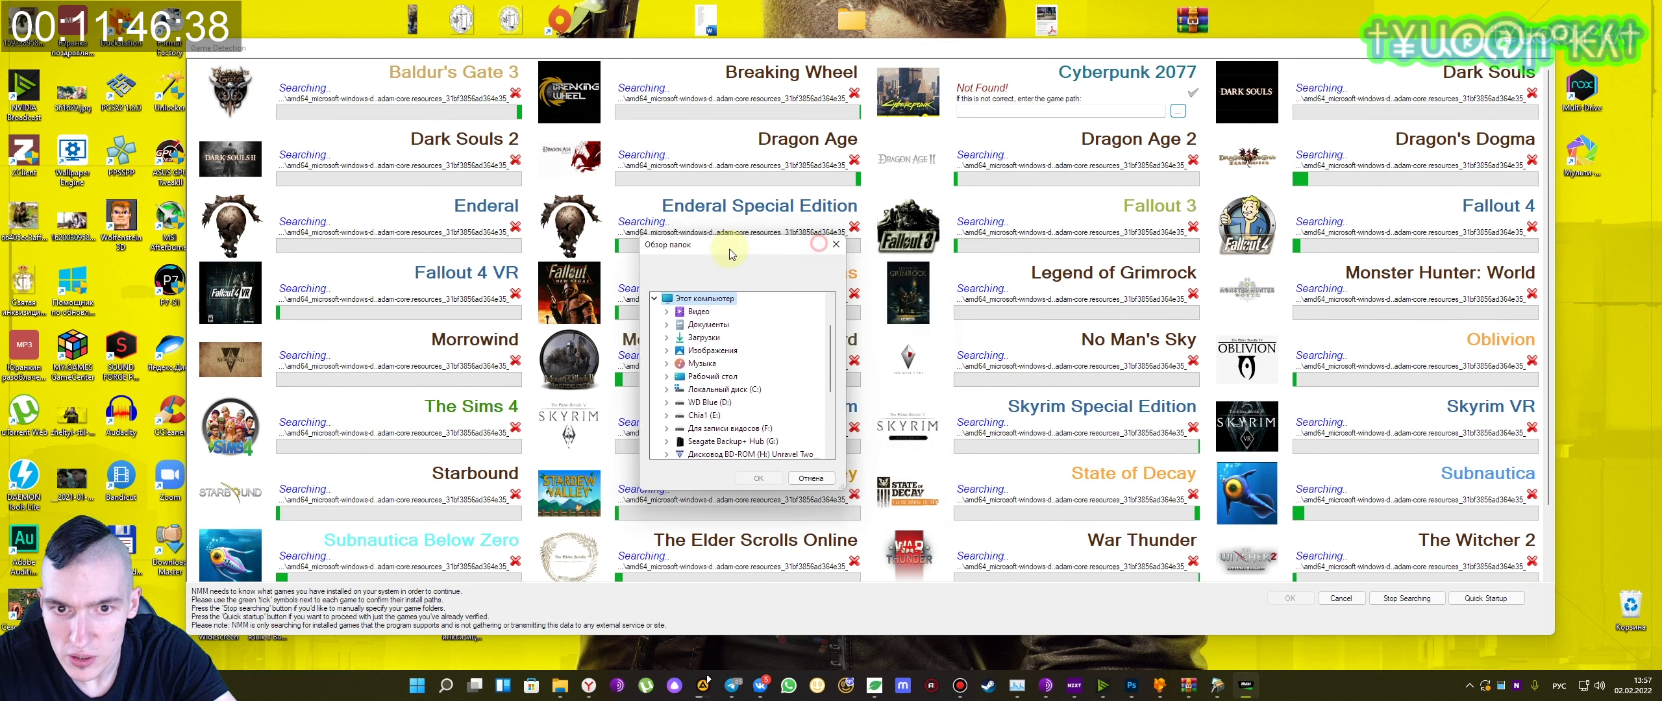
pyautogui.doubleClick(742, 390)
pyautogui.scroll(-2, 766, 383)
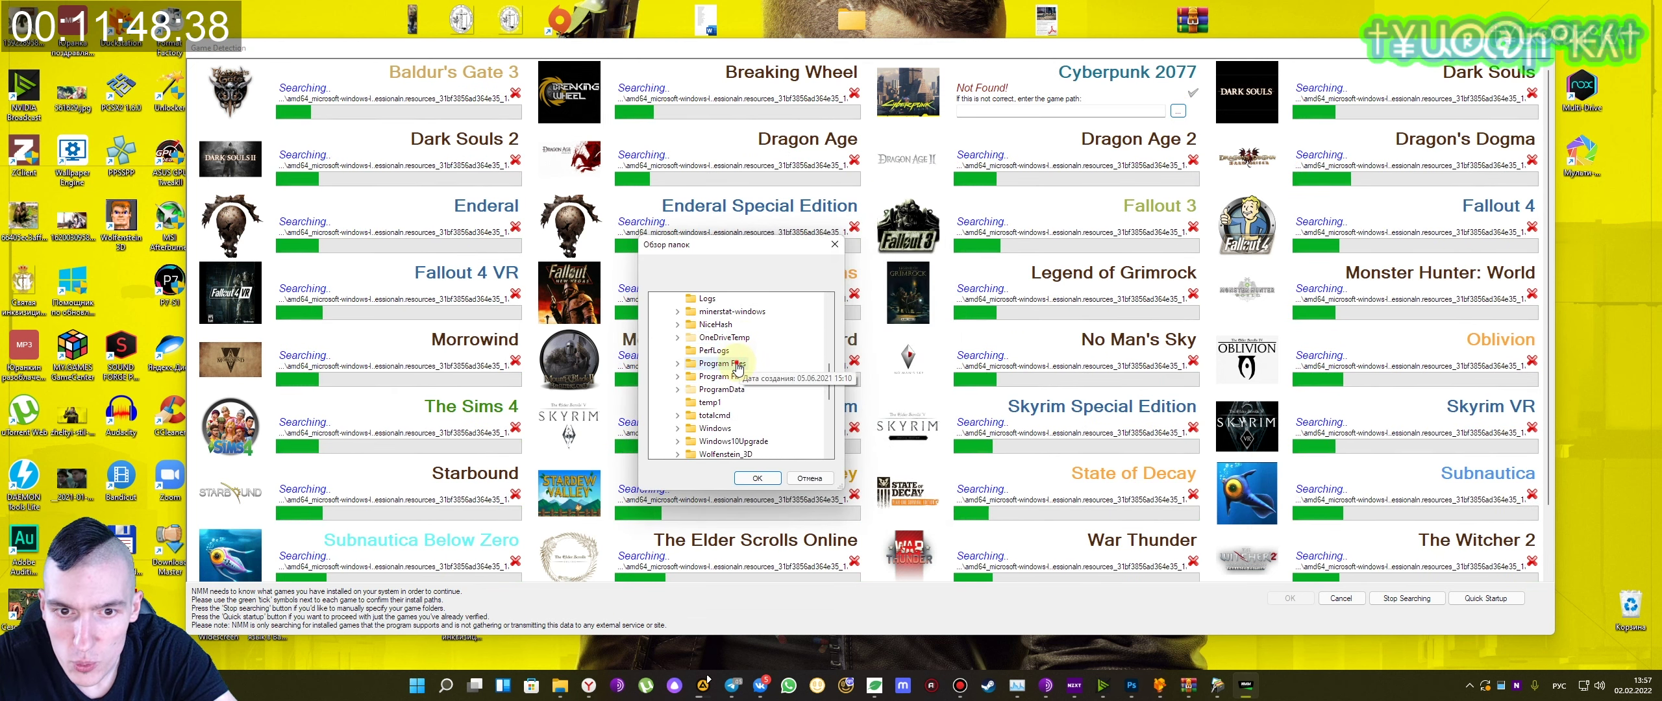
pyautogui.click(754, 375)
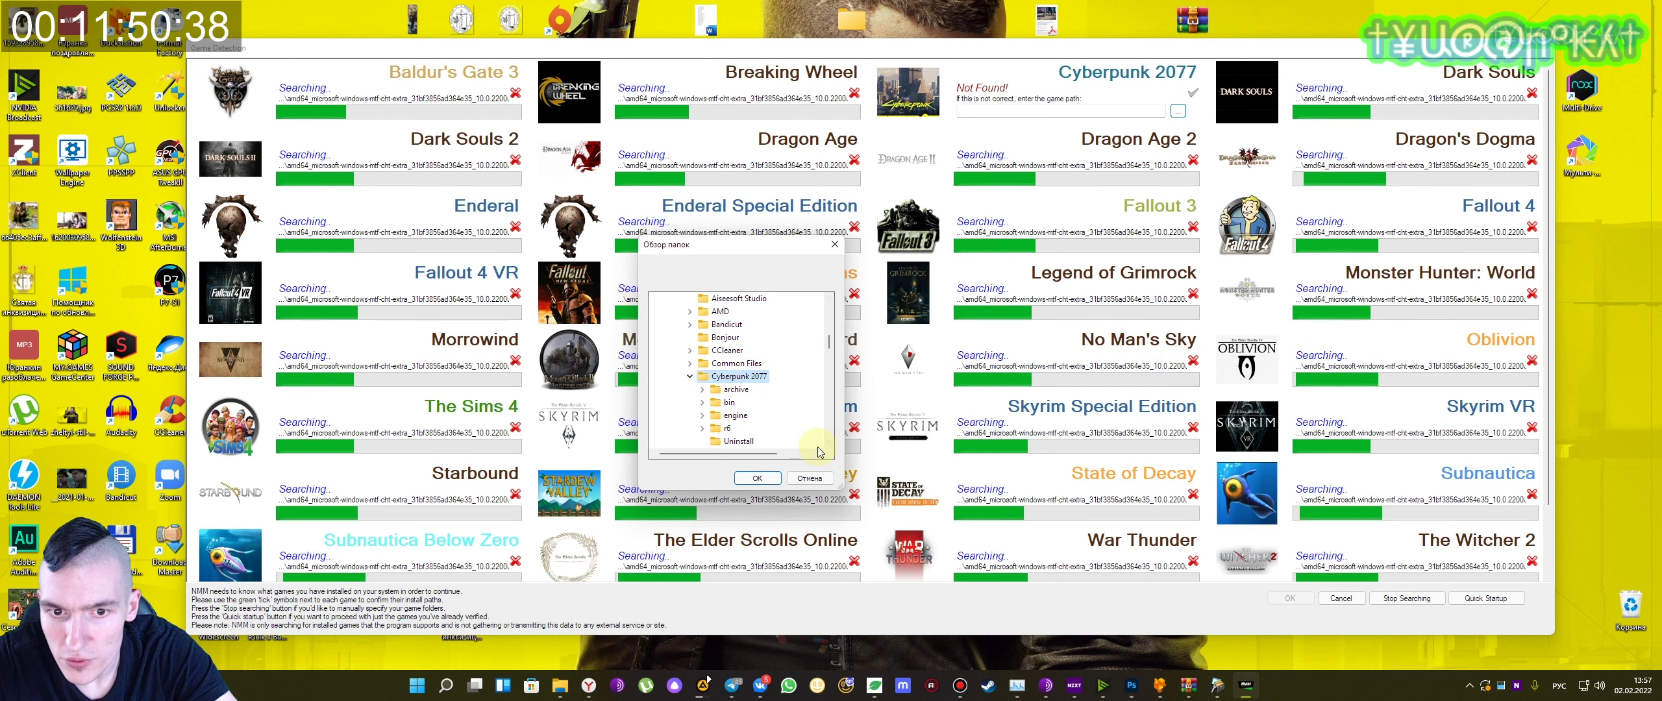
pyautogui.click(758, 479)
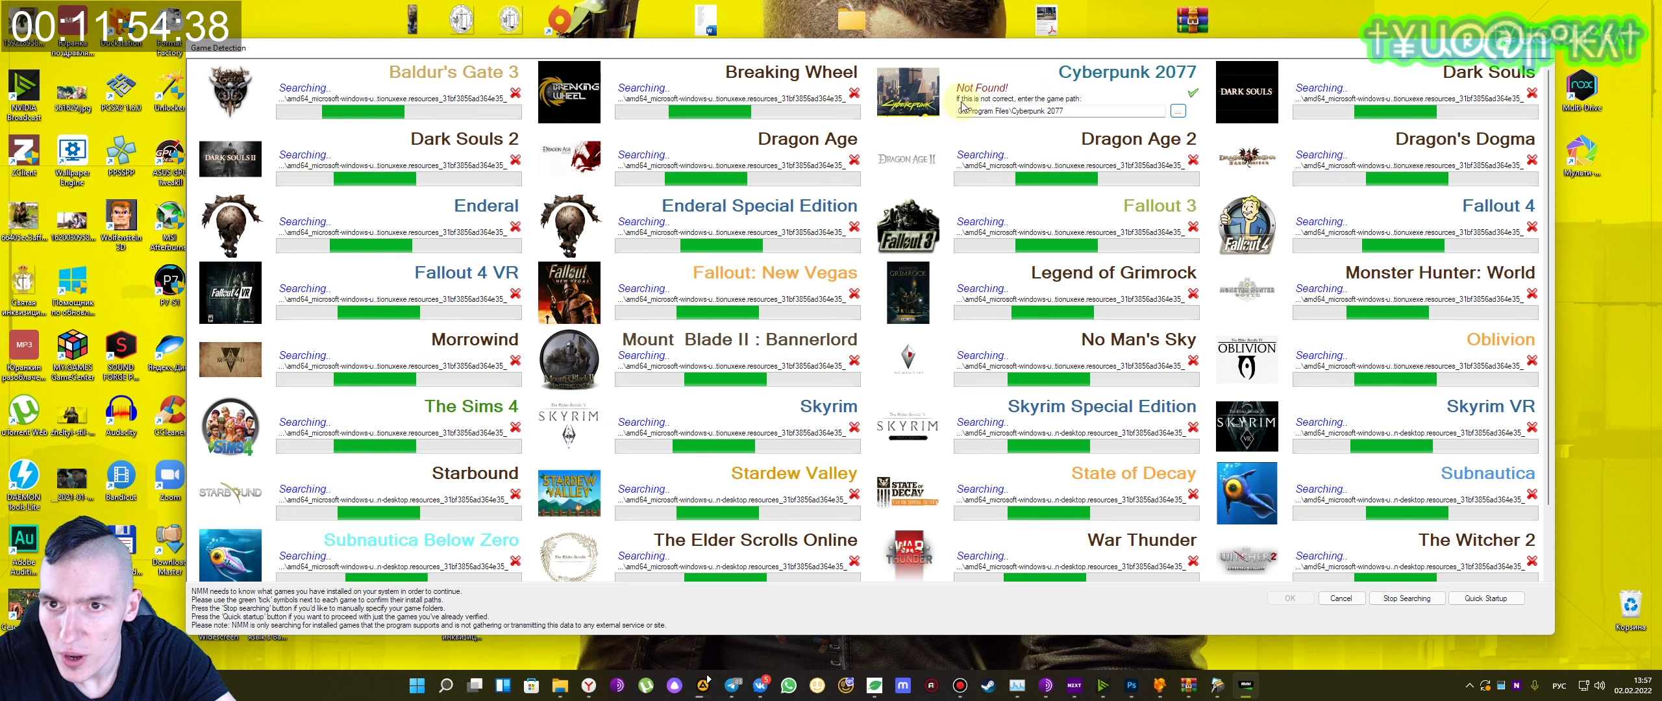
pyautogui.click(1194, 93)
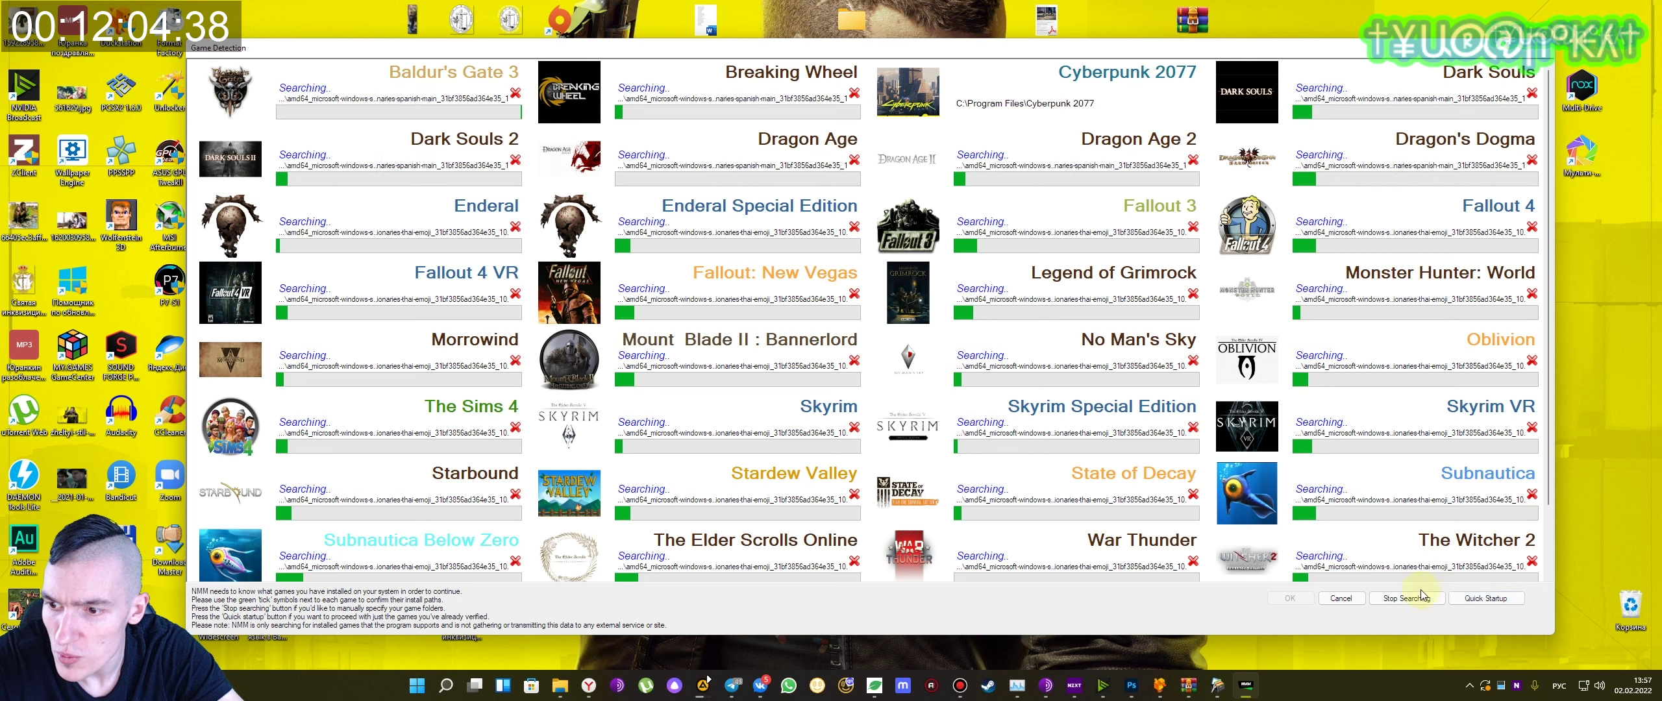
# - Stop the search for the remaining games and accept the game detection list
pyautogui.click(1404, 600)
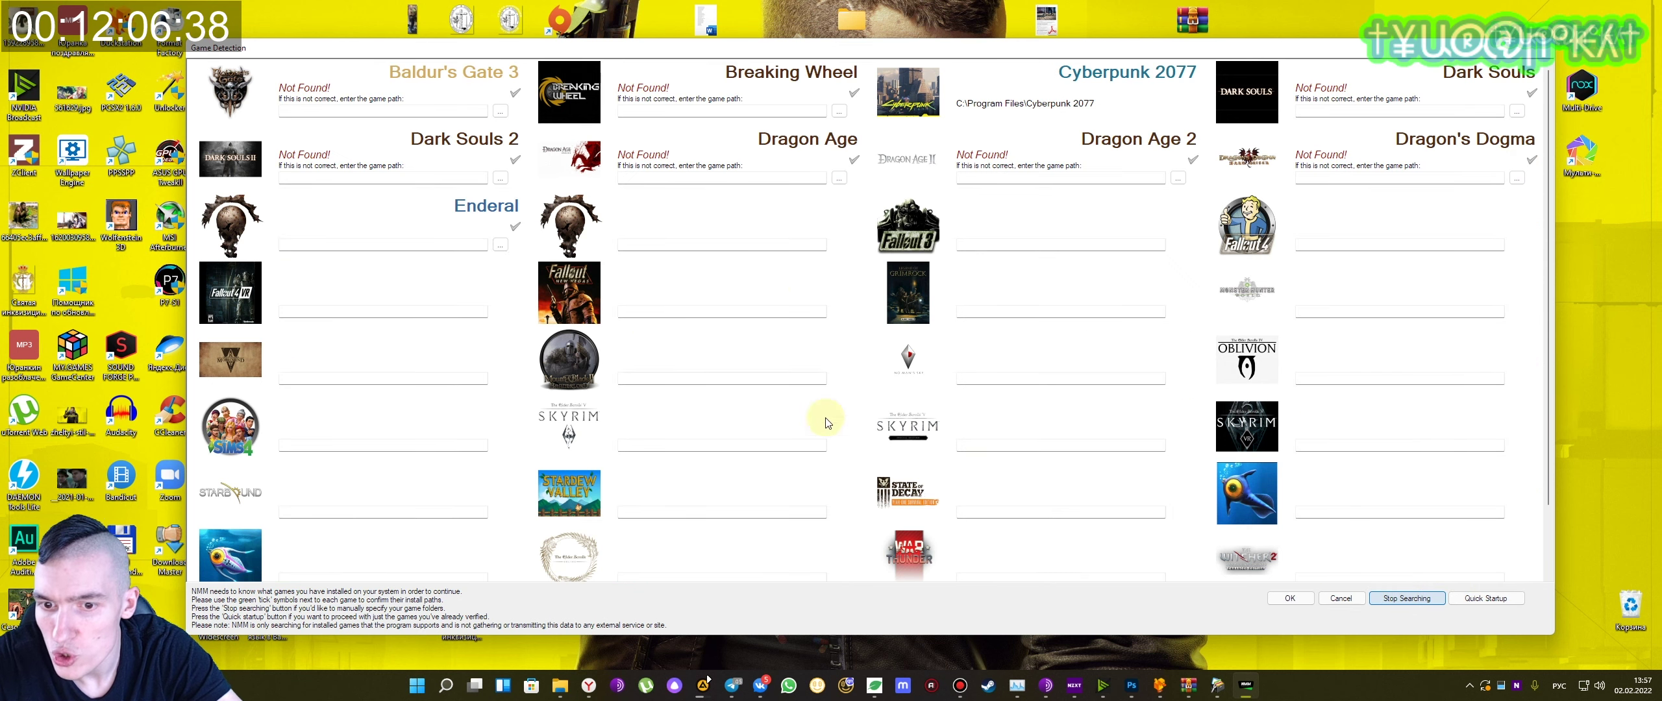
pyautogui.scroll(-1, 941, 336)
pyautogui.scroll(1, 940, 336)
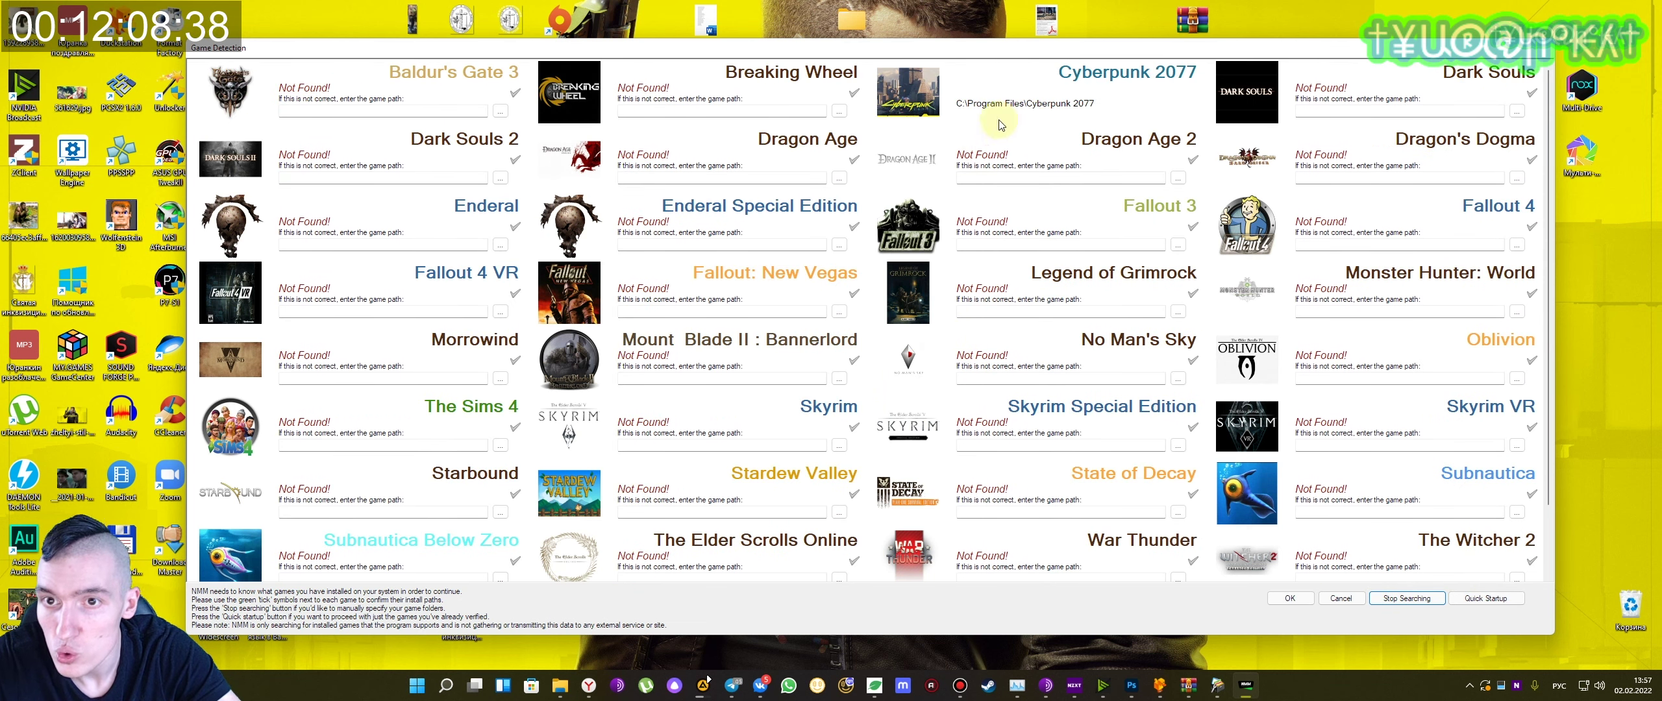
pyautogui.click(1292, 599)
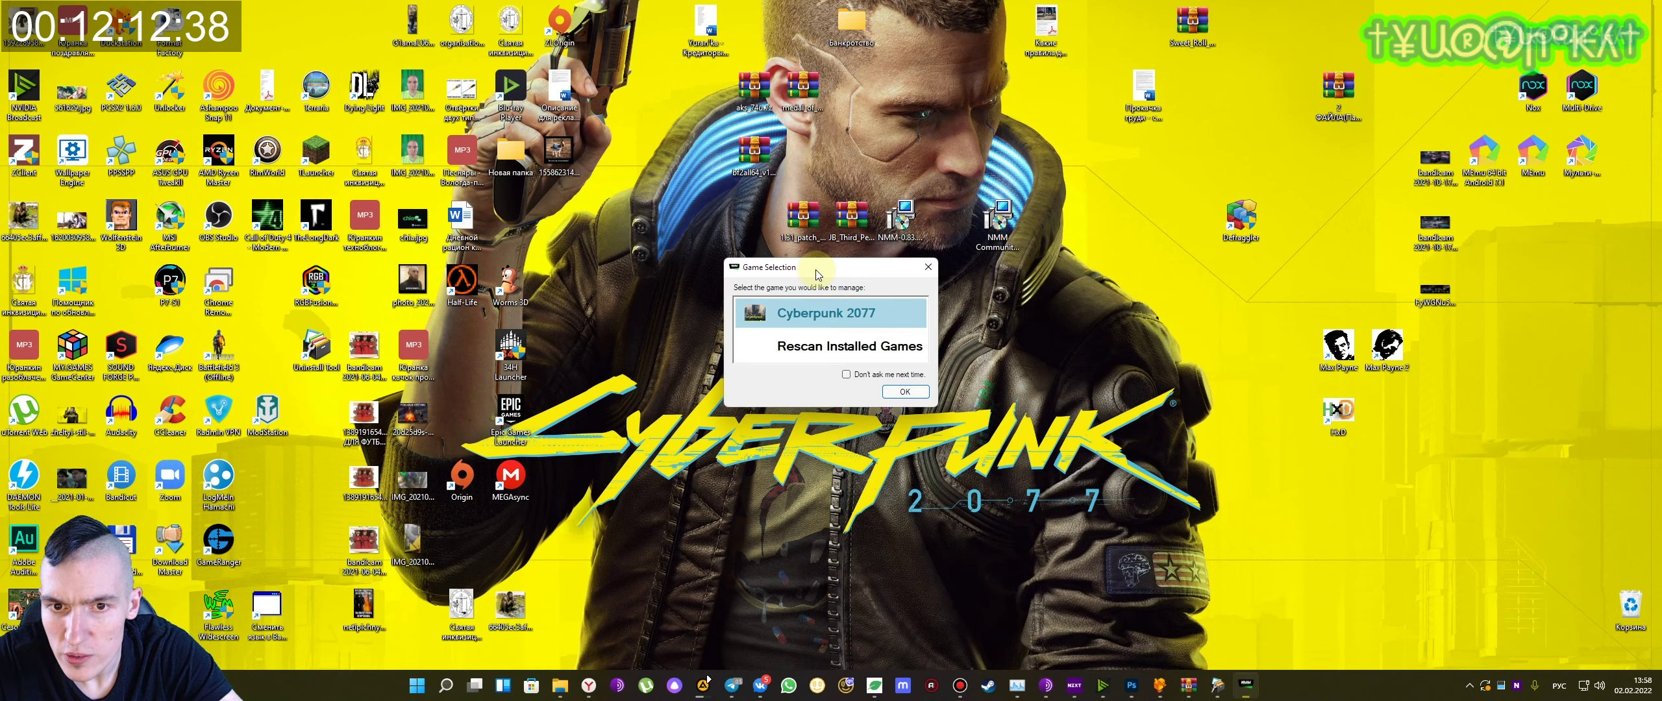
# - Choose Cyberpunk 2077 as the game to manage and continue to its folder setup screen
pyautogui.moveTo(816, 274); pyautogui.dragTo(978, 284)
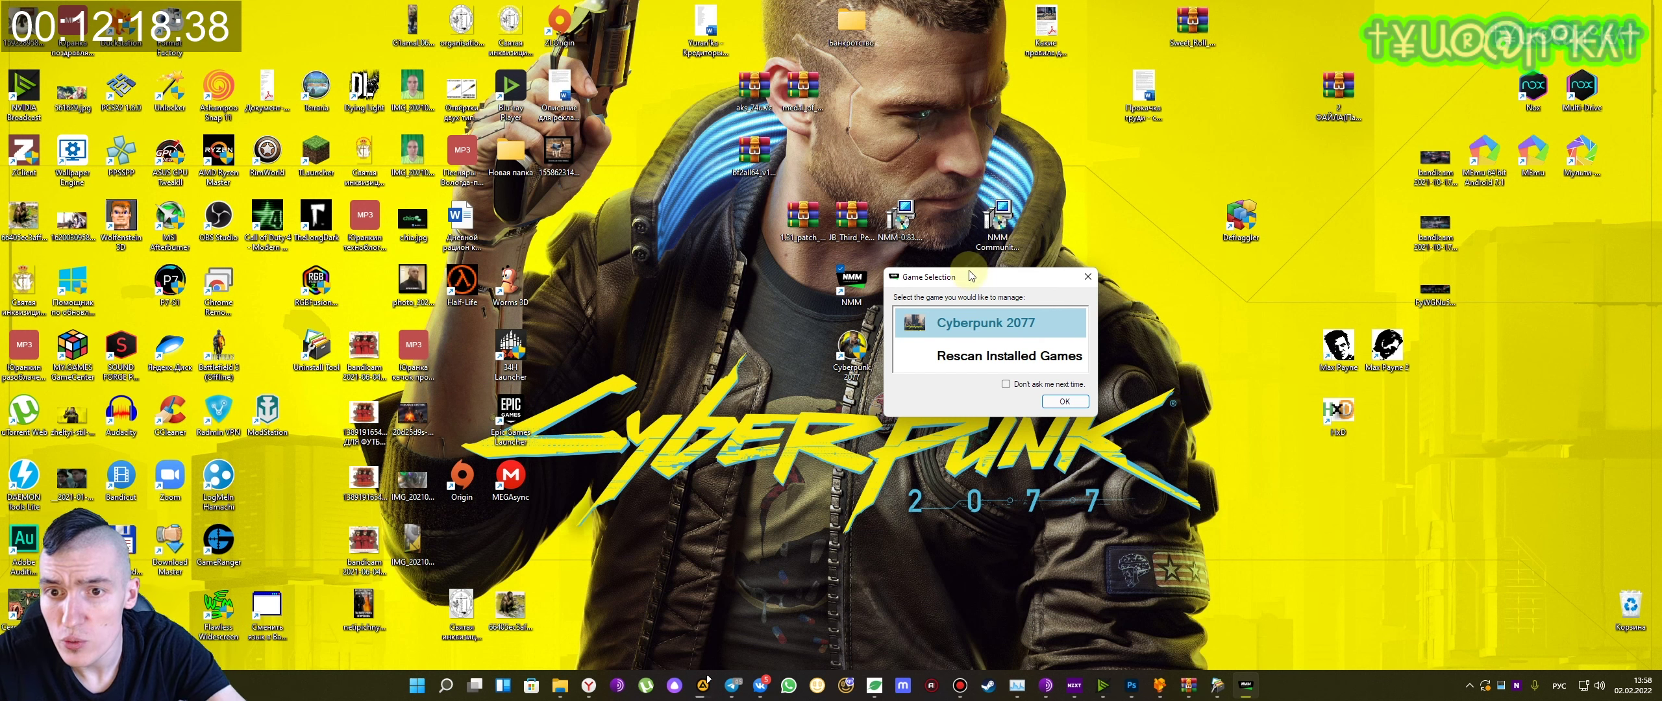
pyautogui.moveTo(968, 277); pyautogui.dragTo(980, 271)
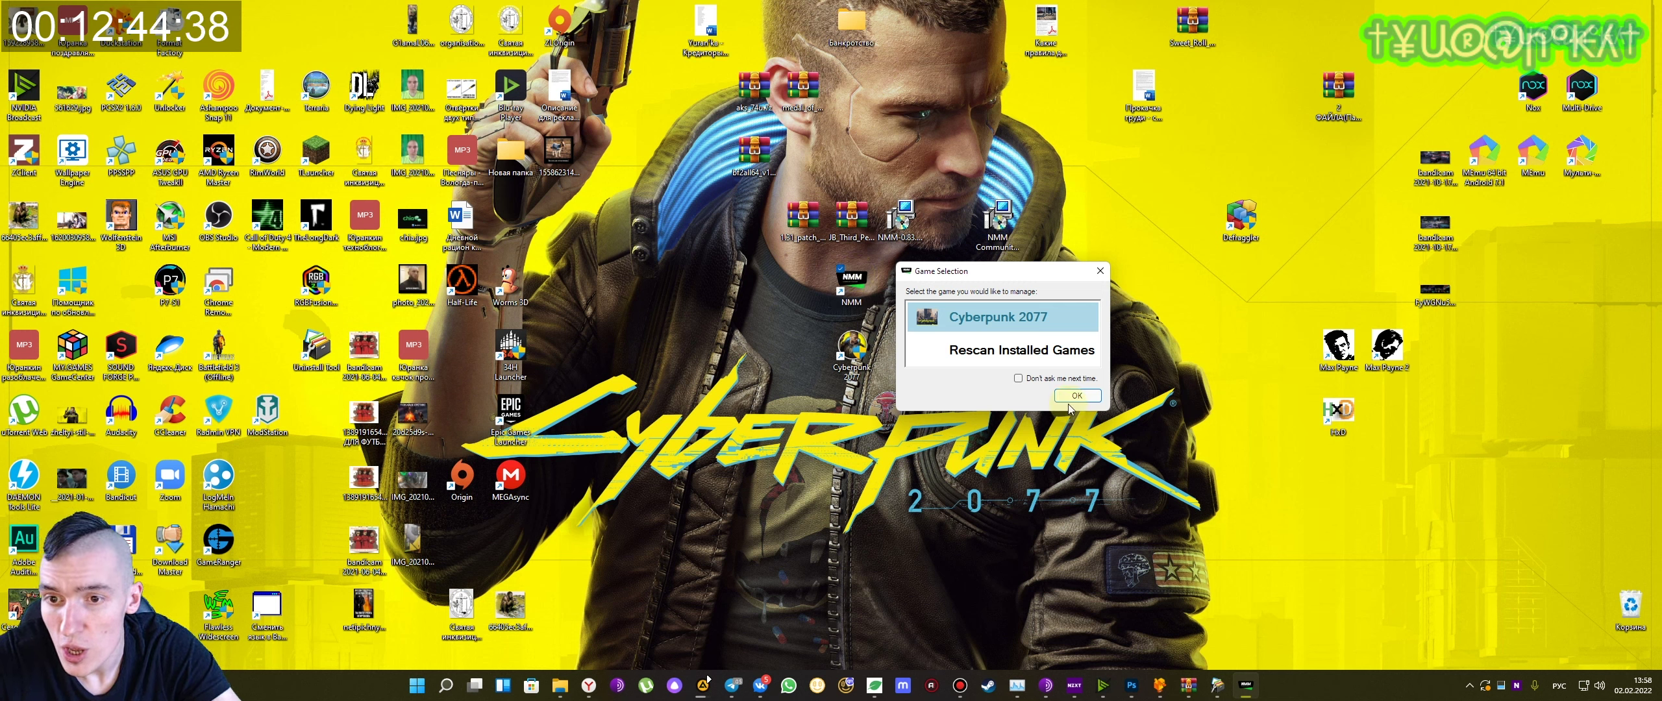
pyautogui.click(1002, 321)
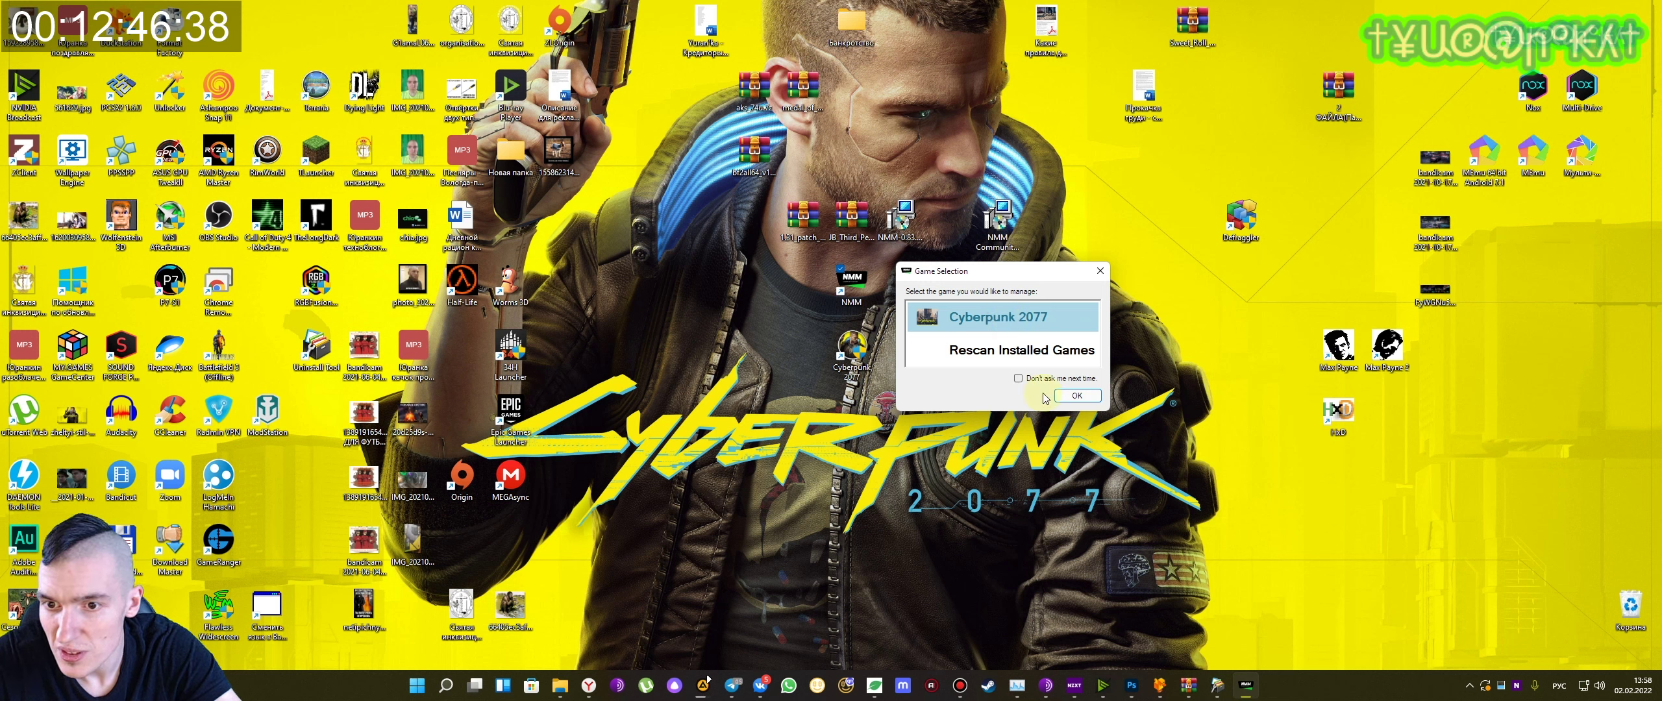
pyautogui.click(1134, 386)
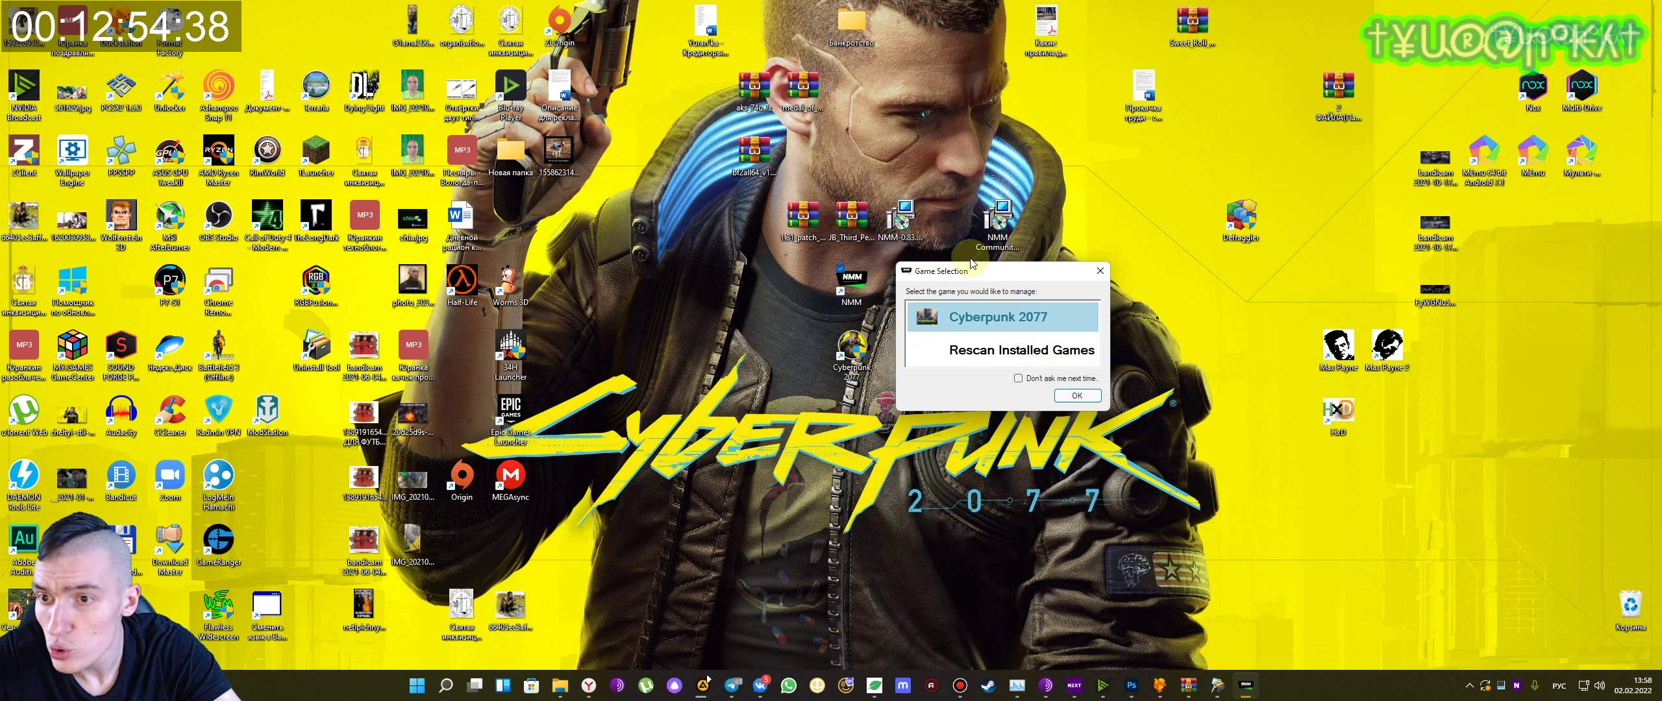
pyautogui.click(1077, 395)
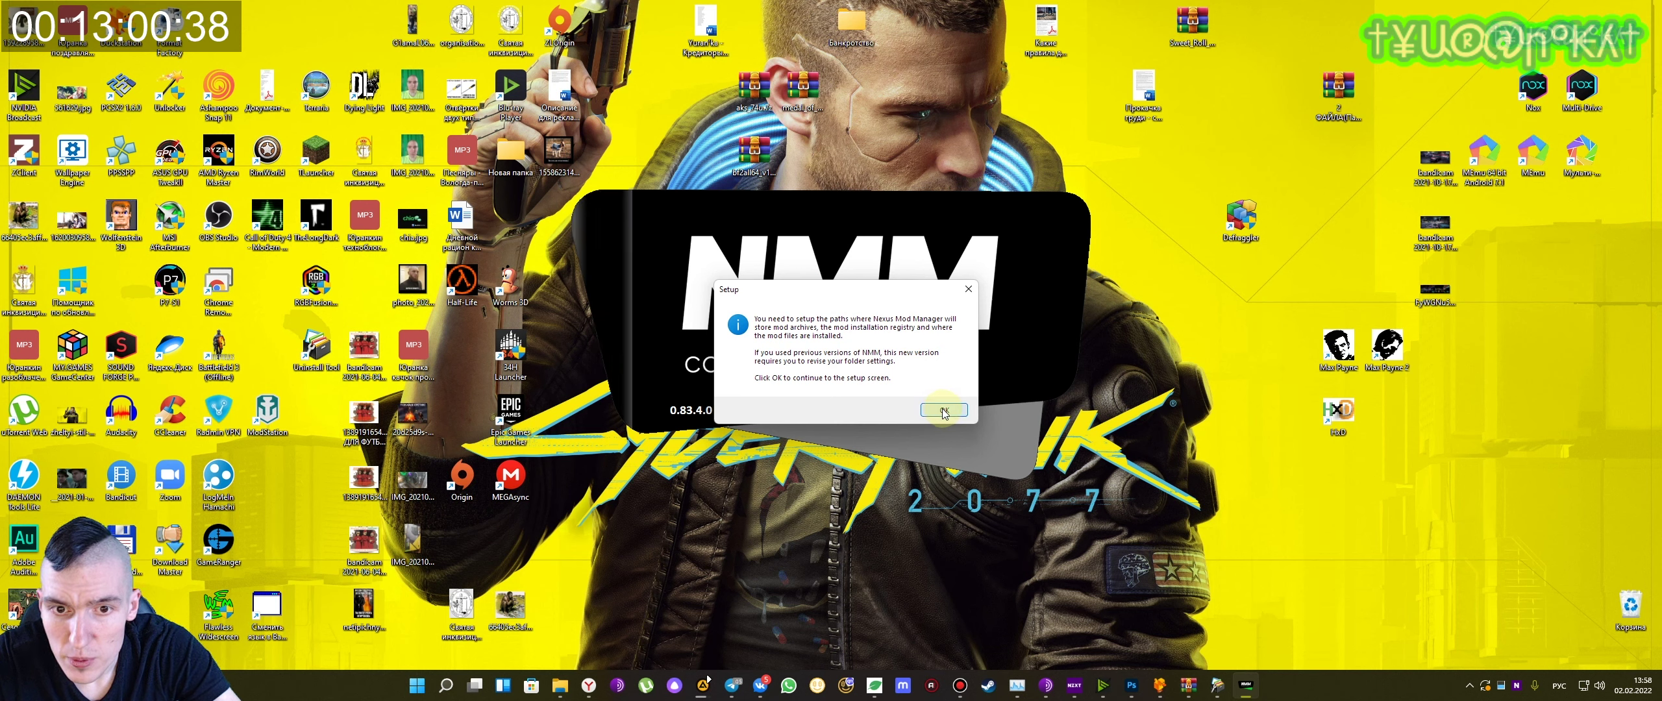
pyautogui.click(943, 410)
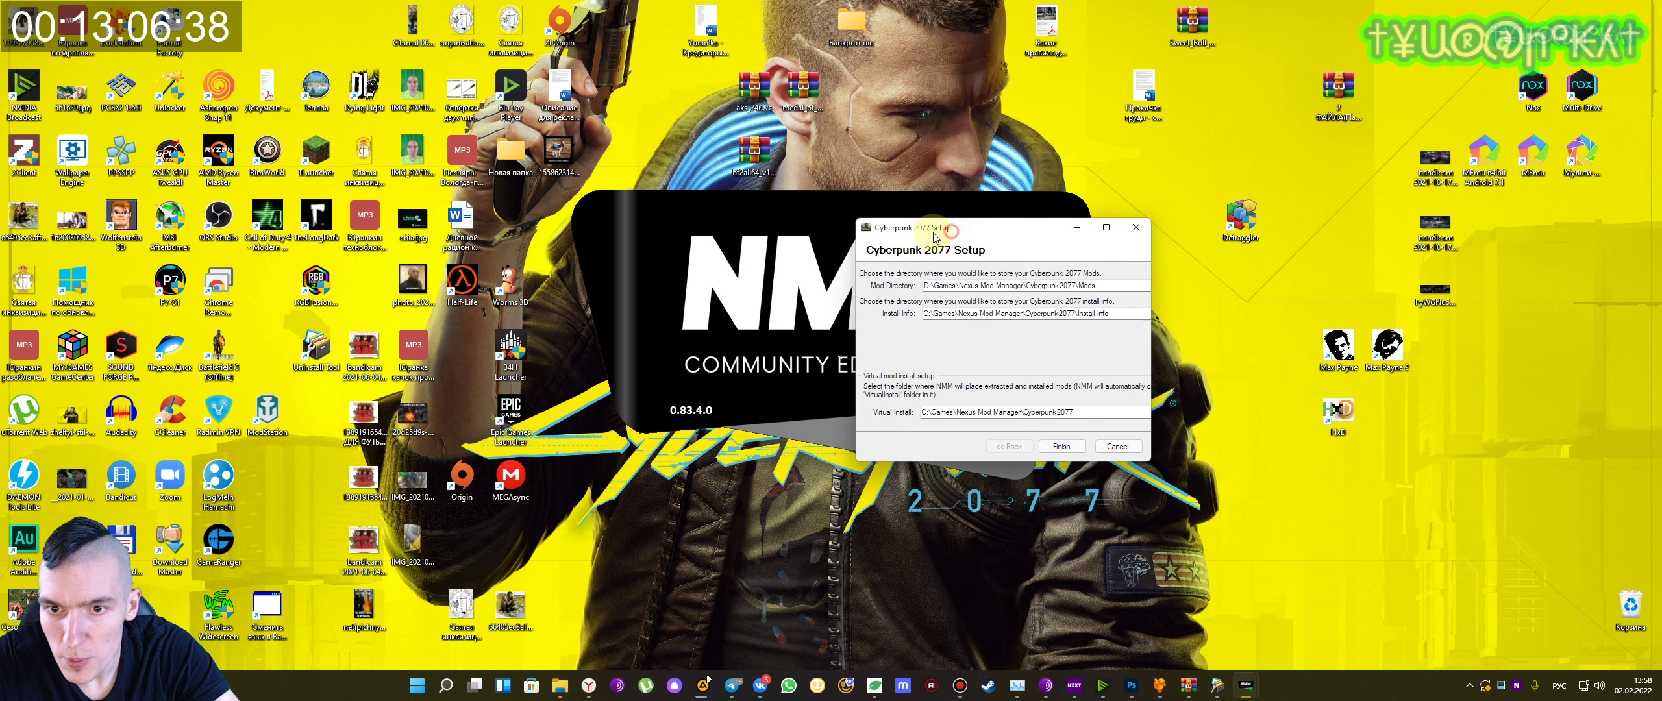
# - Examine the mod directory, install info and virtual install paths in the Cyberpunk 2077 setup
pyautogui.click(1101, 285)
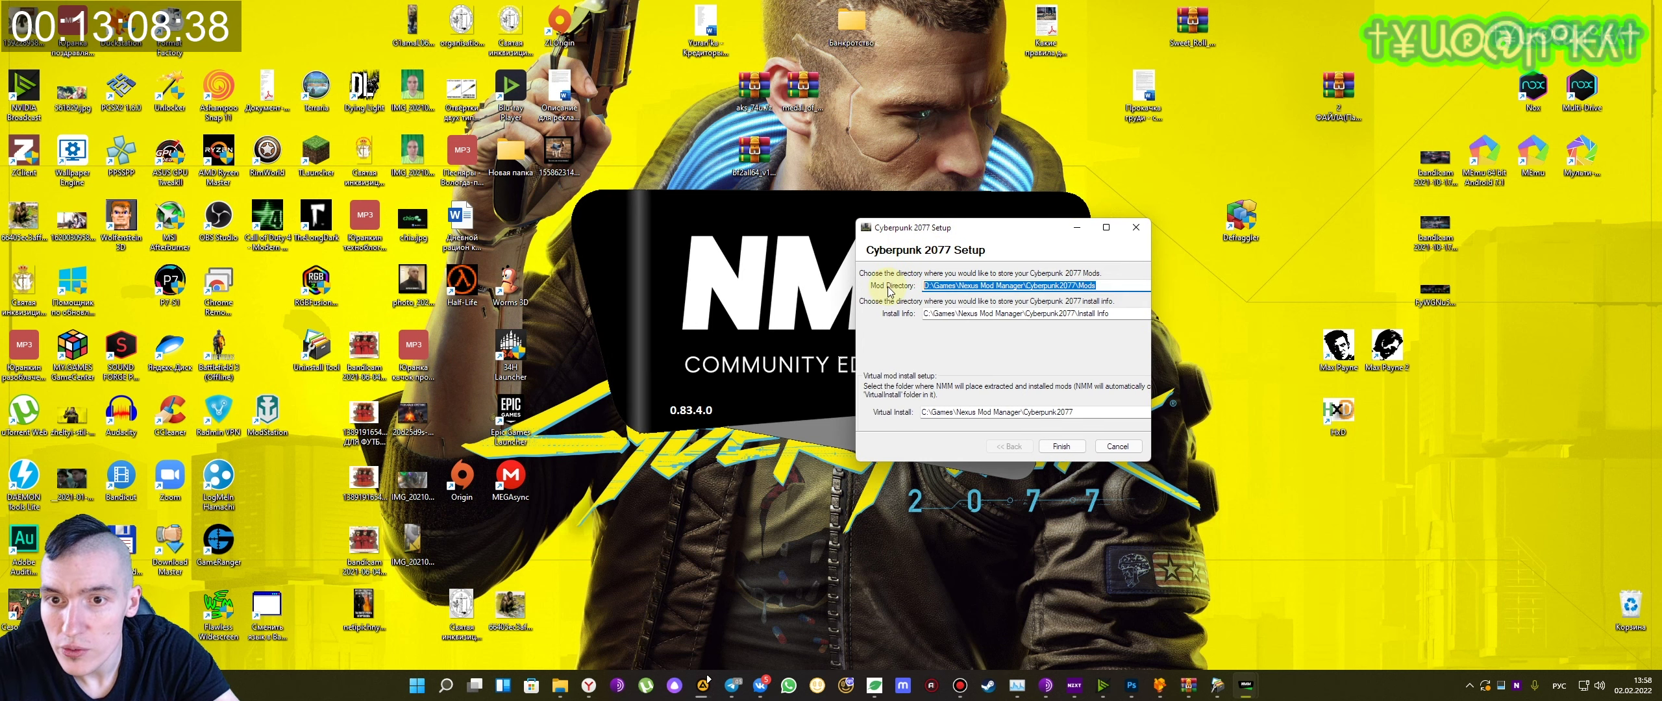
pyautogui.click(1101, 285)
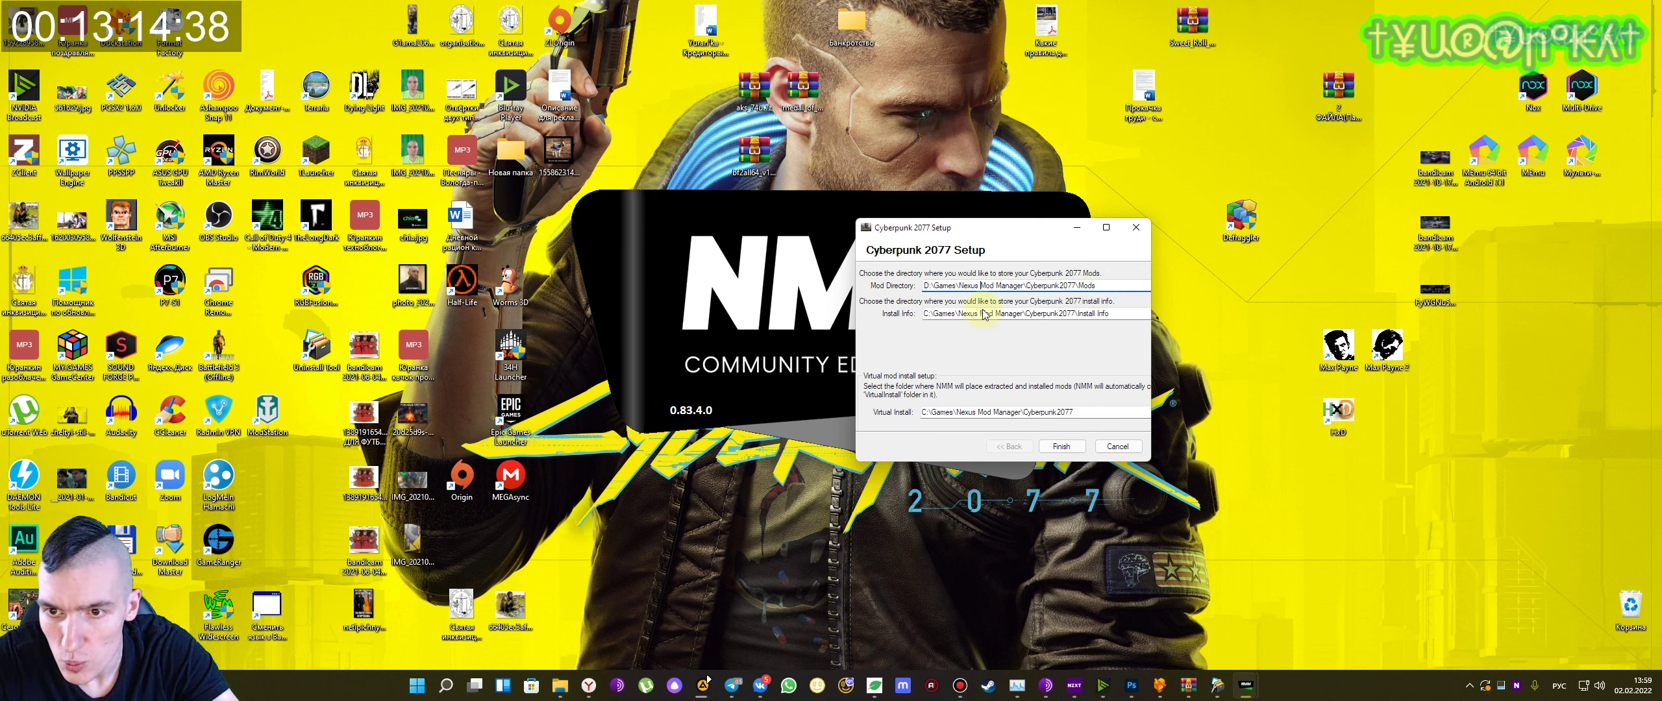
pyautogui.moveTo(1118, 315); pyautogui.dragTo(965, 311)
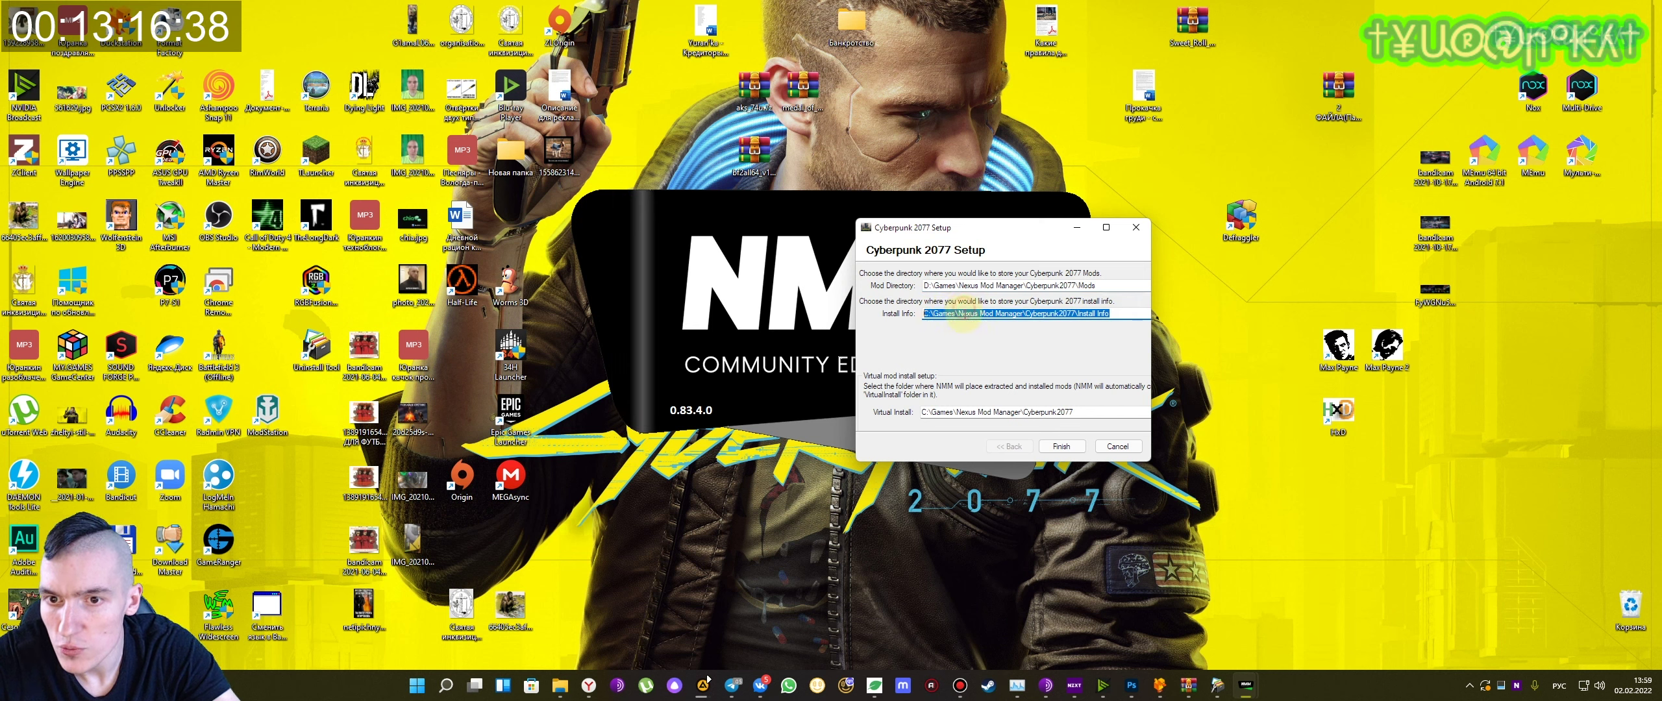
pyautogui.doubleClick(965, 313)
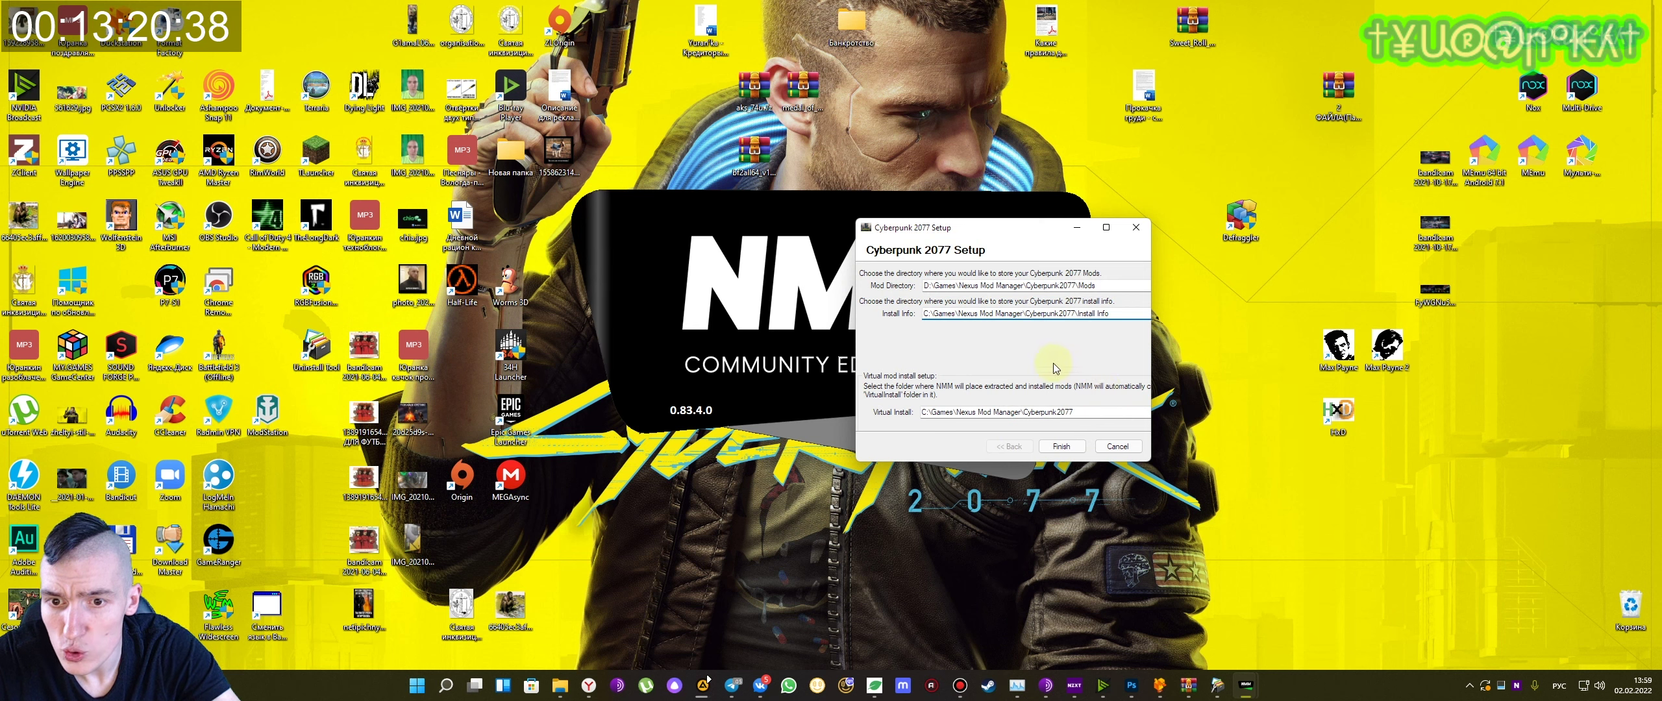
pyautogui.click(704, 683)
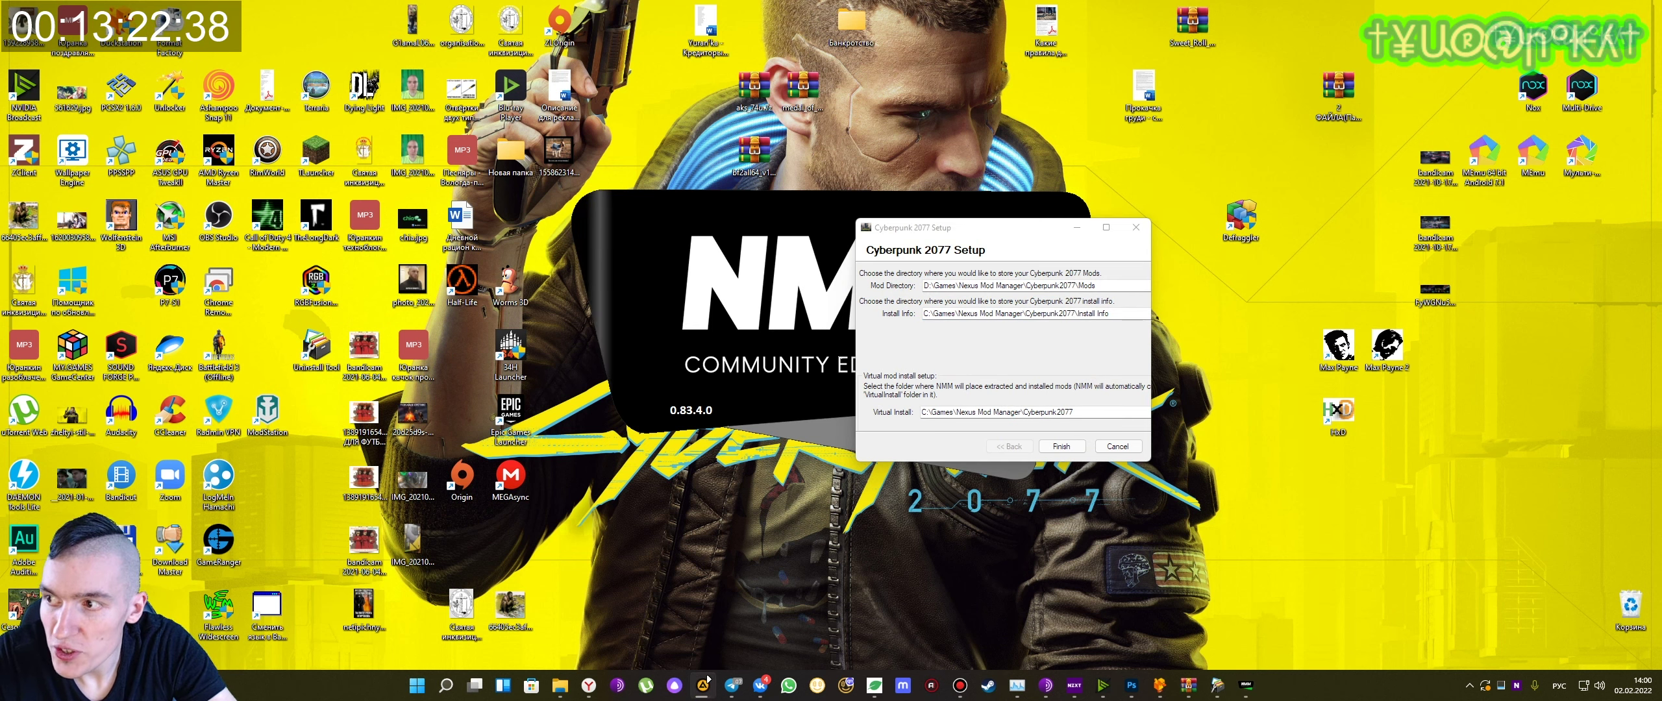
pyautogui.click(1023, 413)
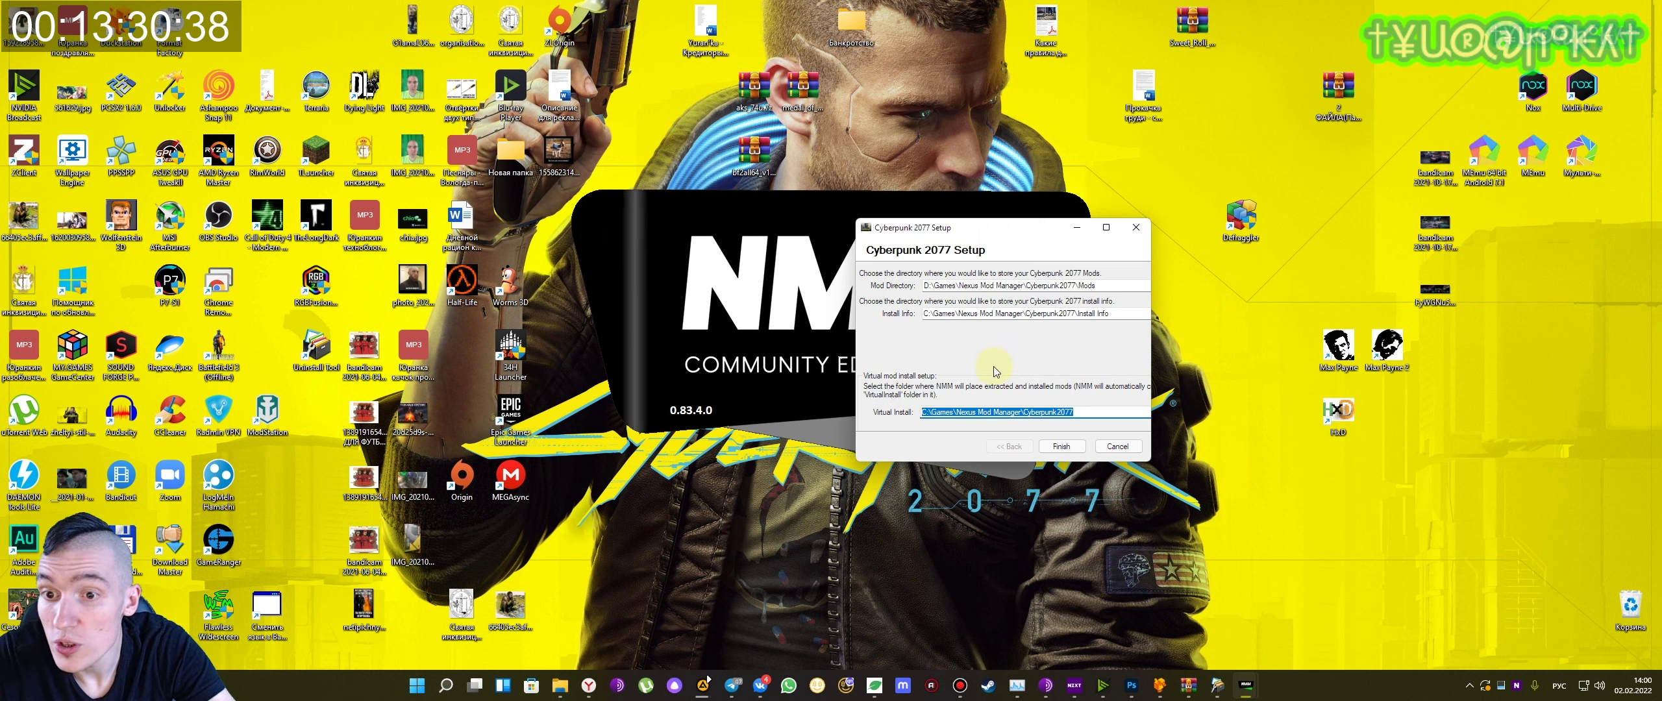
pyautogui.click(1077, 412)
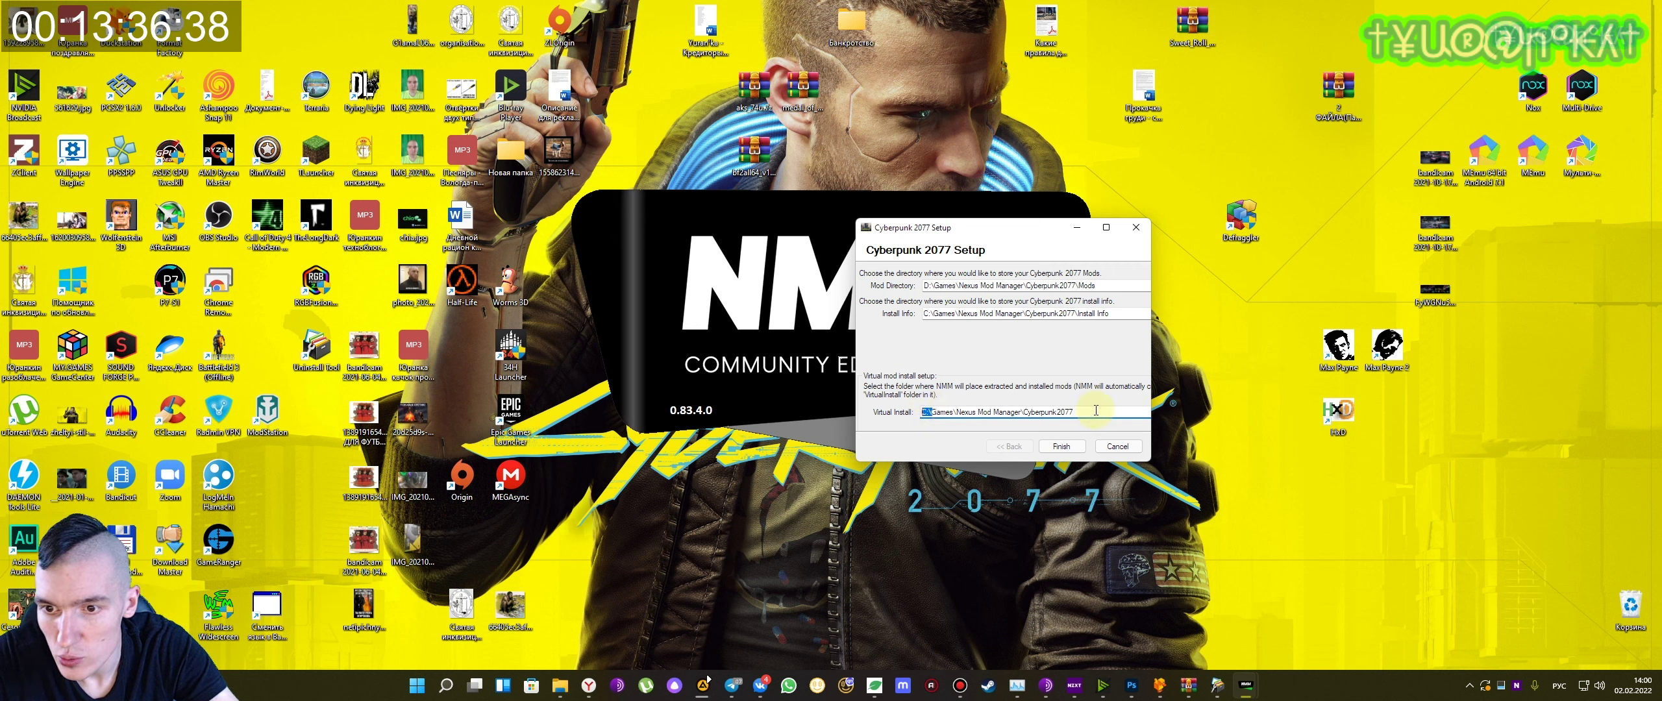
# - Widen the setup window to show the full virtual install notes and check the drive and folders in the virtual install path
pyautogui.moveTo(1151, 376); pyautogui.dragTo(1439, 375)
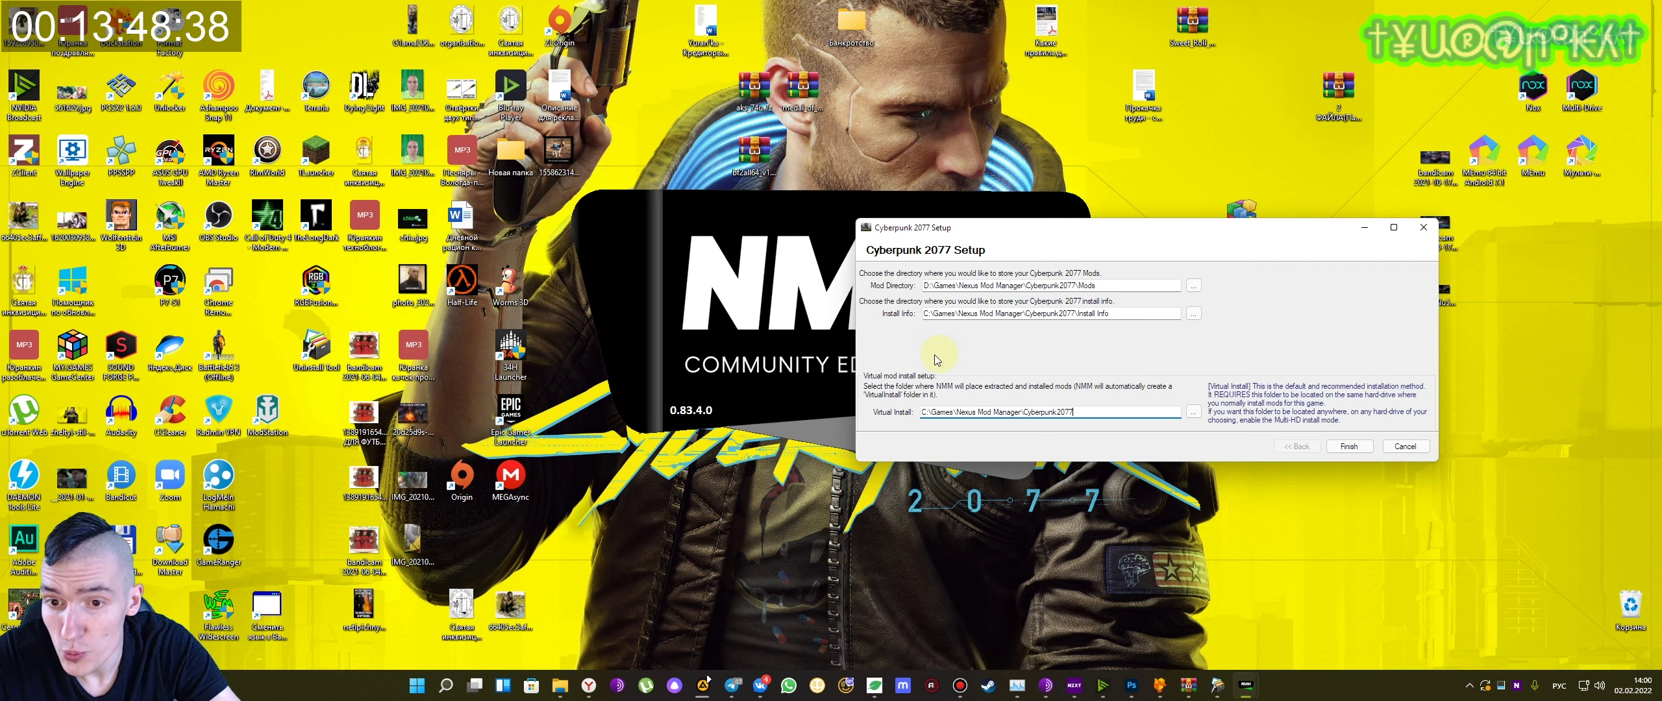
pyautogui.click(969, 410)
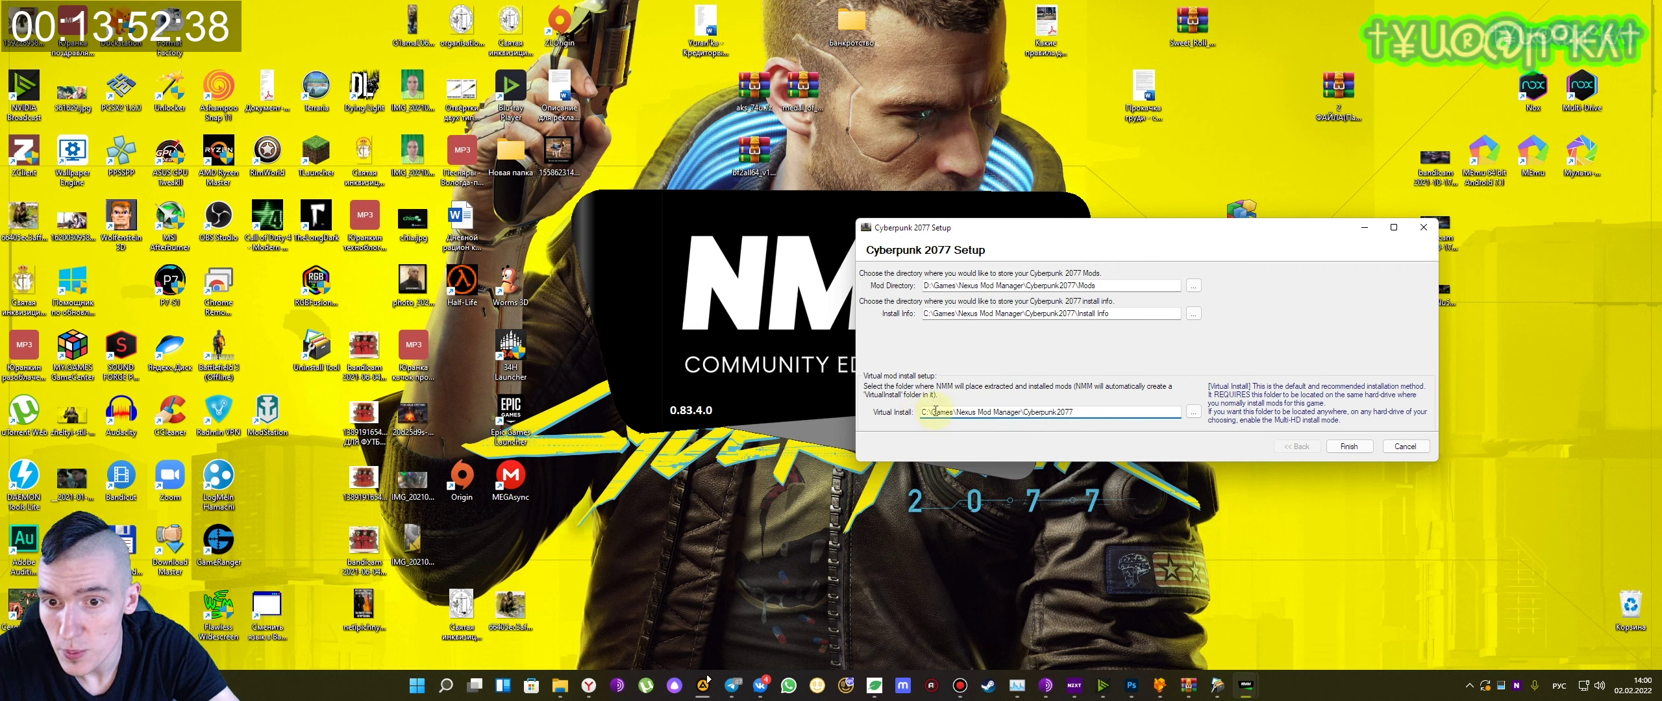
pyautogui.moveTo(935, 412); pyautogui.dragTo(922, 412)
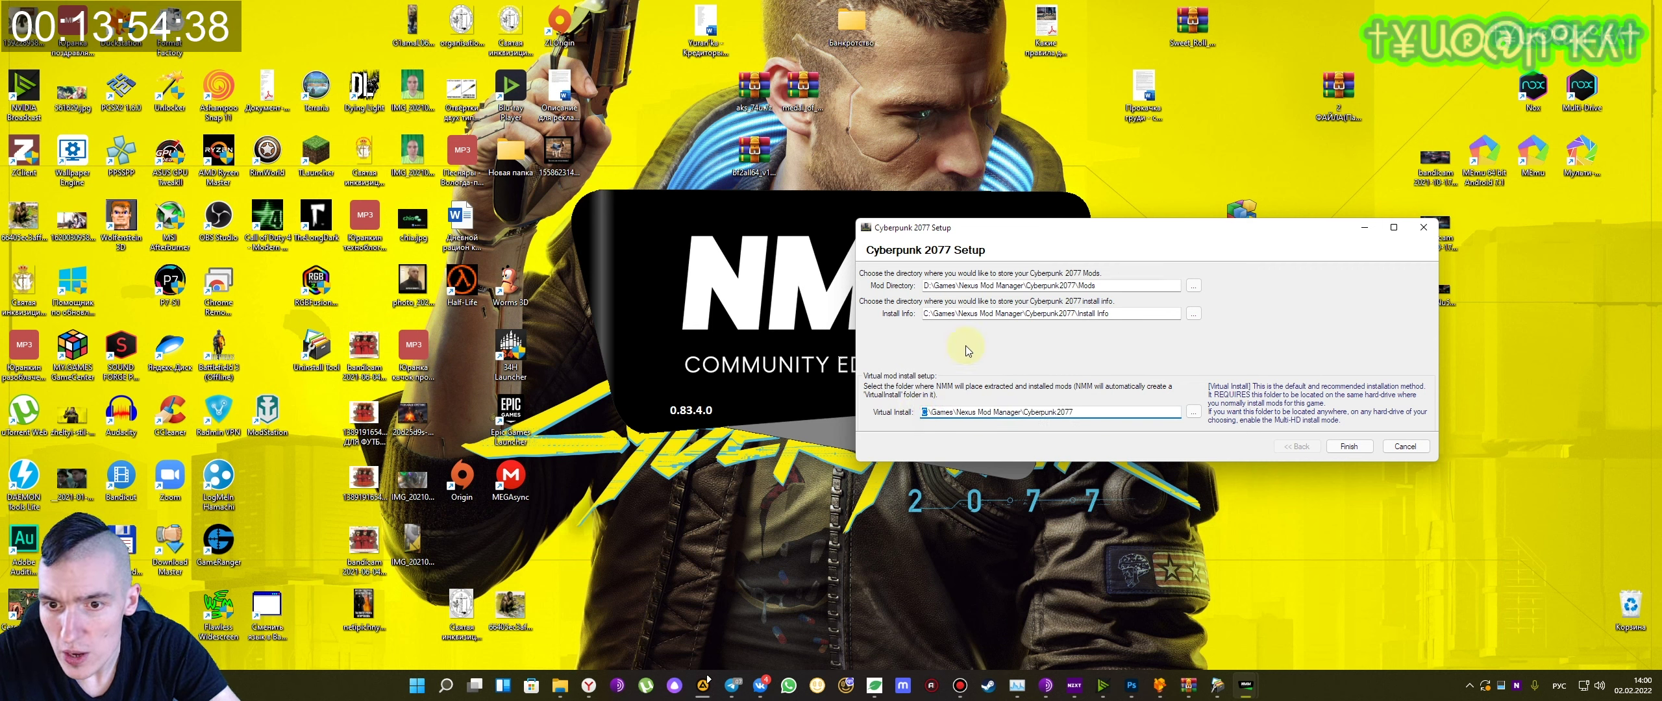
pyautogui.click(927, 412)
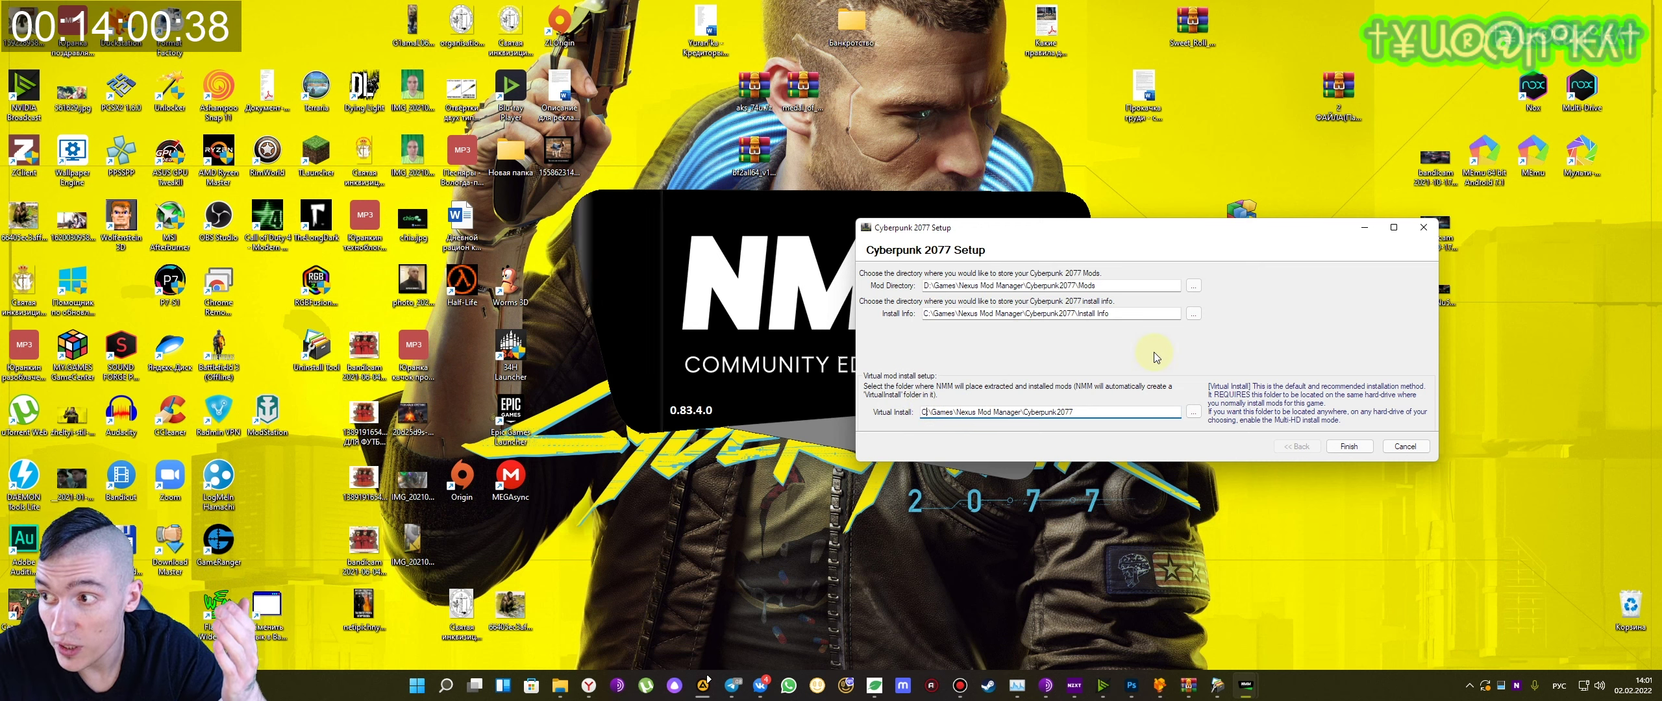
pyautogui.moveTo(1088, 413); pyautogui.dragTo(916, 415)
pyautogui.click(931, 412)
pyautogui.moveTo(1074, 411); pyautogui.dragTo(904, 415)
pyautogui.click(935, 412)
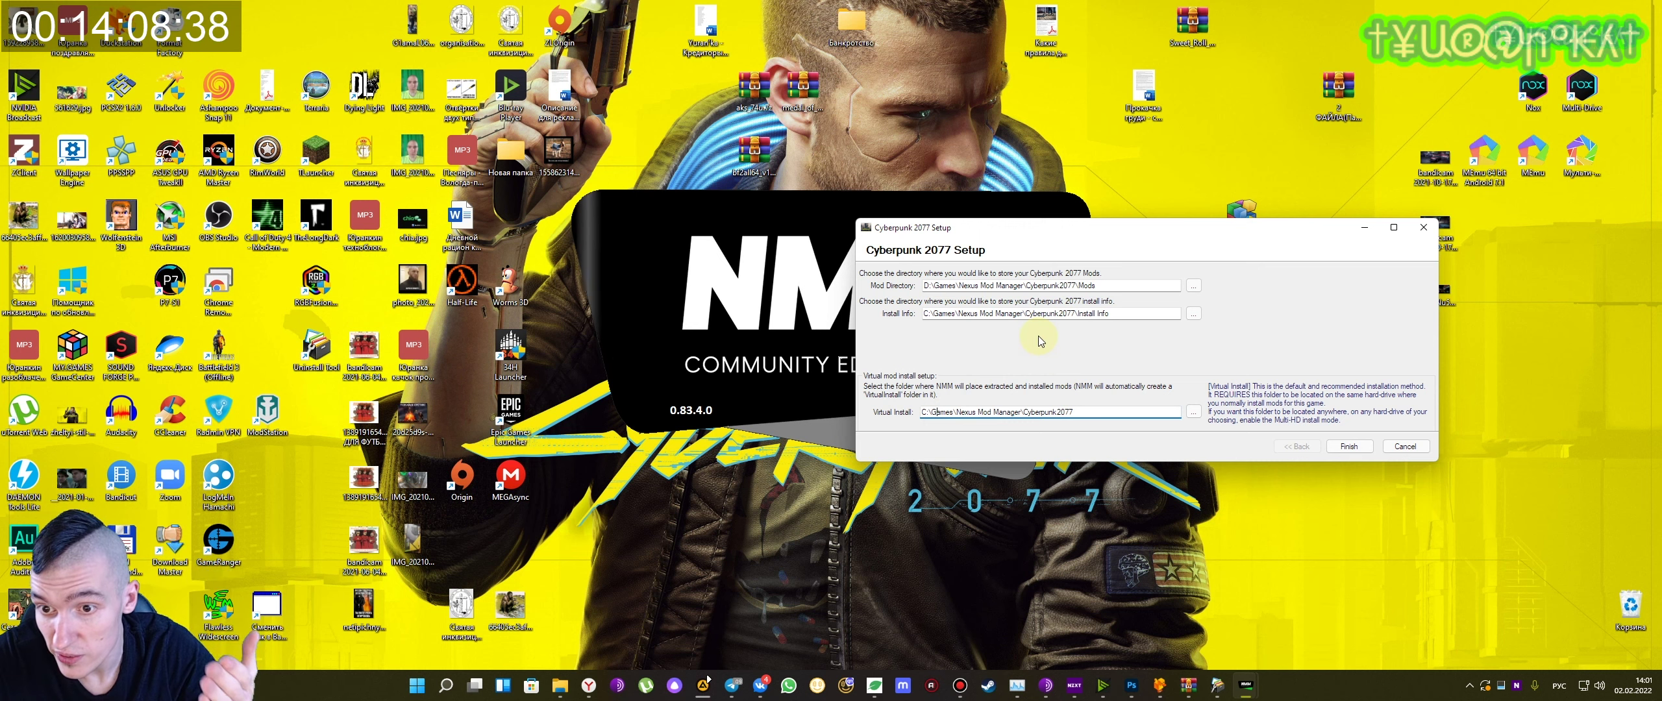
pyautogui.moveTo(1083, 411); pyautogui.dragTo(891, 414)
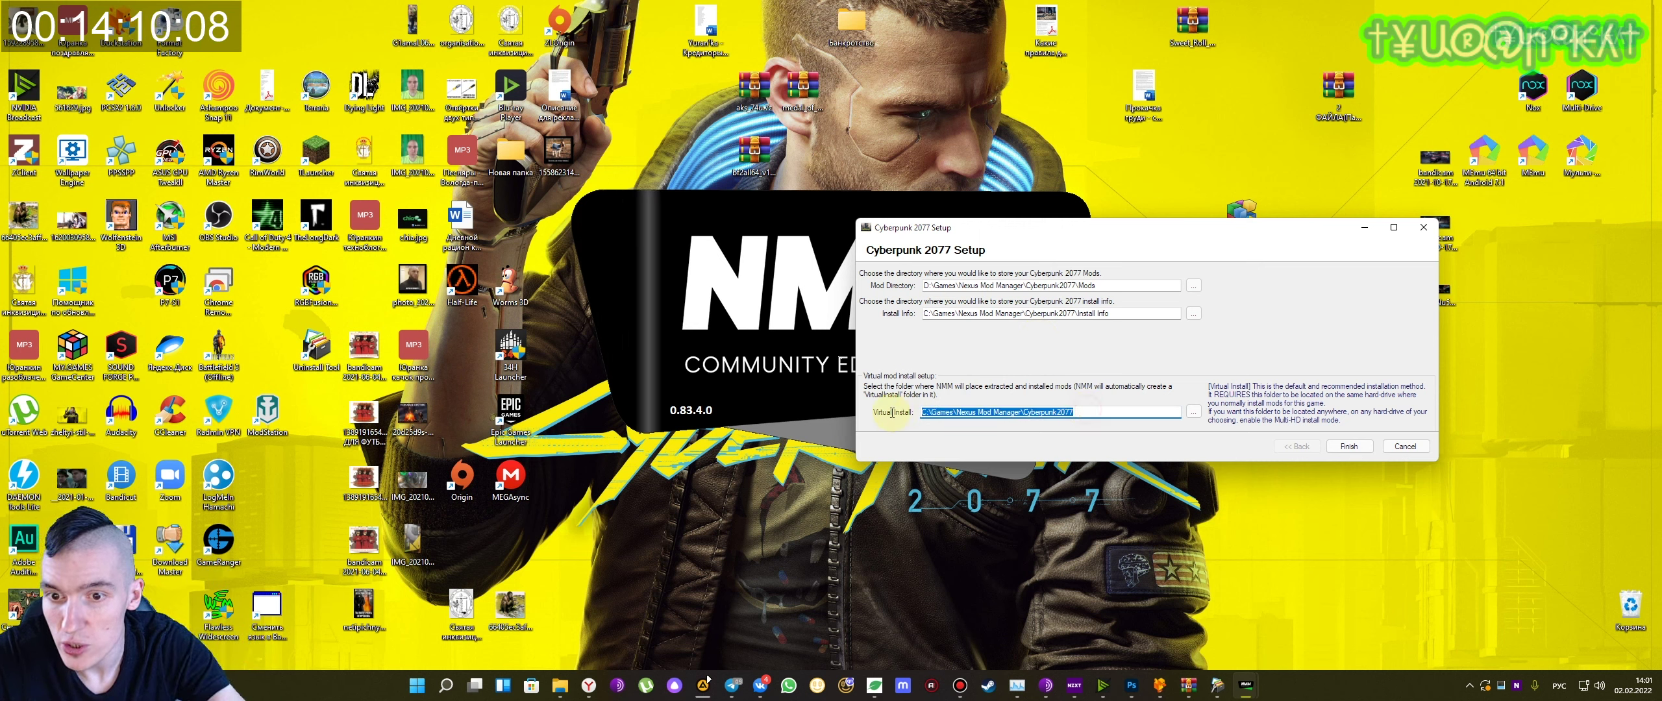
pyautogui.click(959, 413)
pyautogui.click(955, 412)
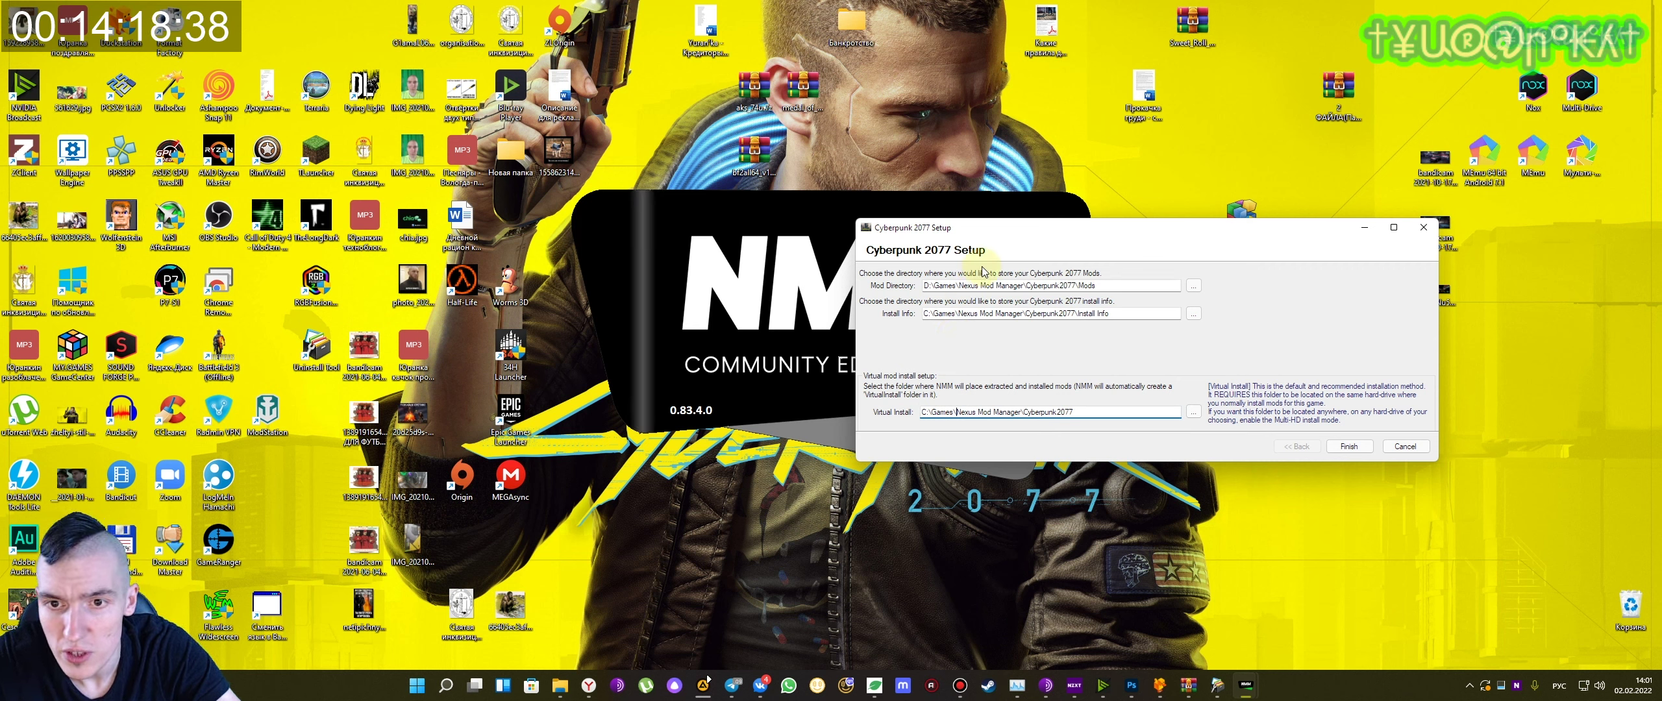
# - Compare the mod directory path with the virtual install and install info paths
pyautogui.click(1119, 284)
pyautogui.click(948, 285)
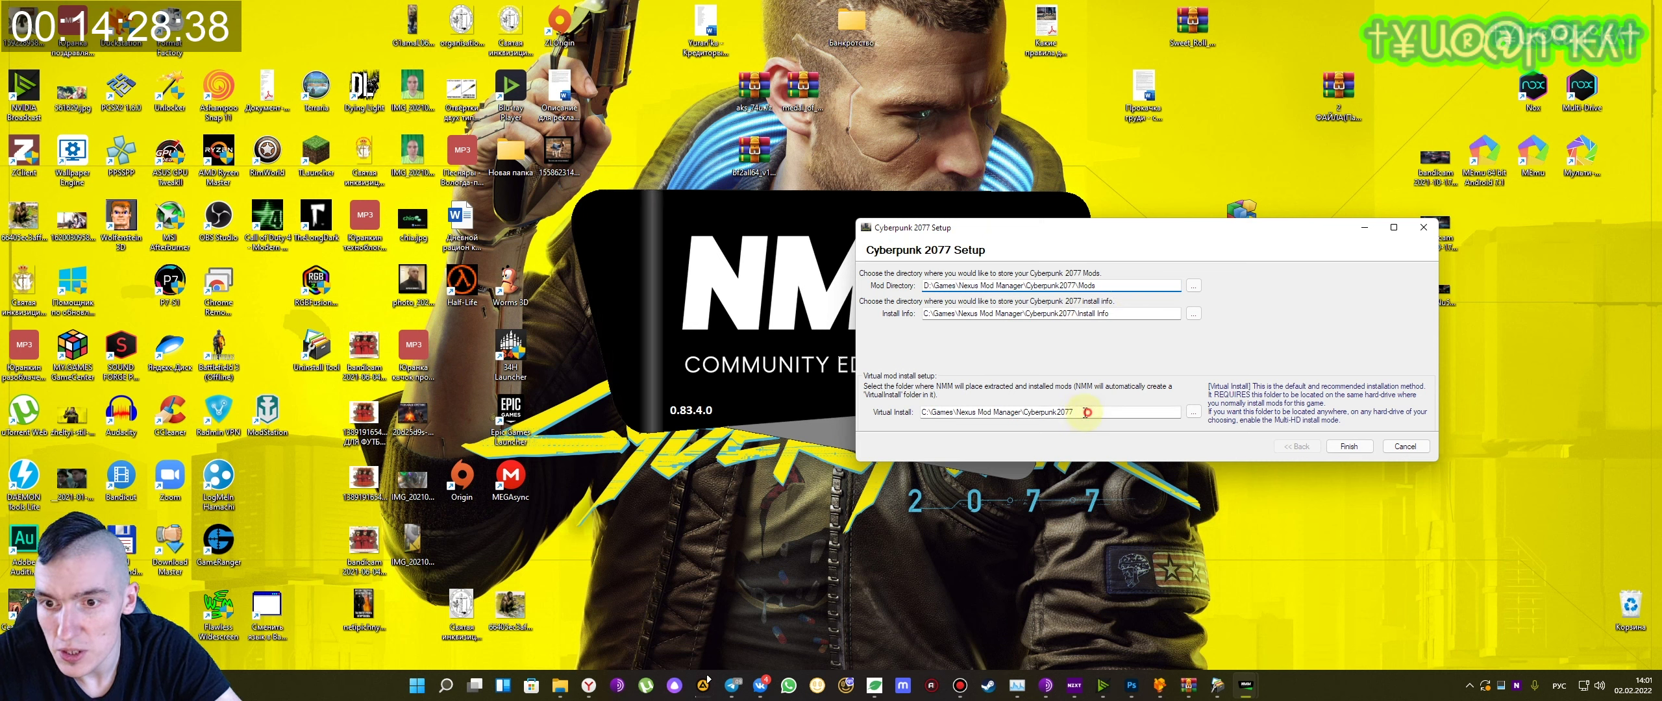
pyautogui.moveTo(1097, 286); pyautogui.dragTo(902, 286)
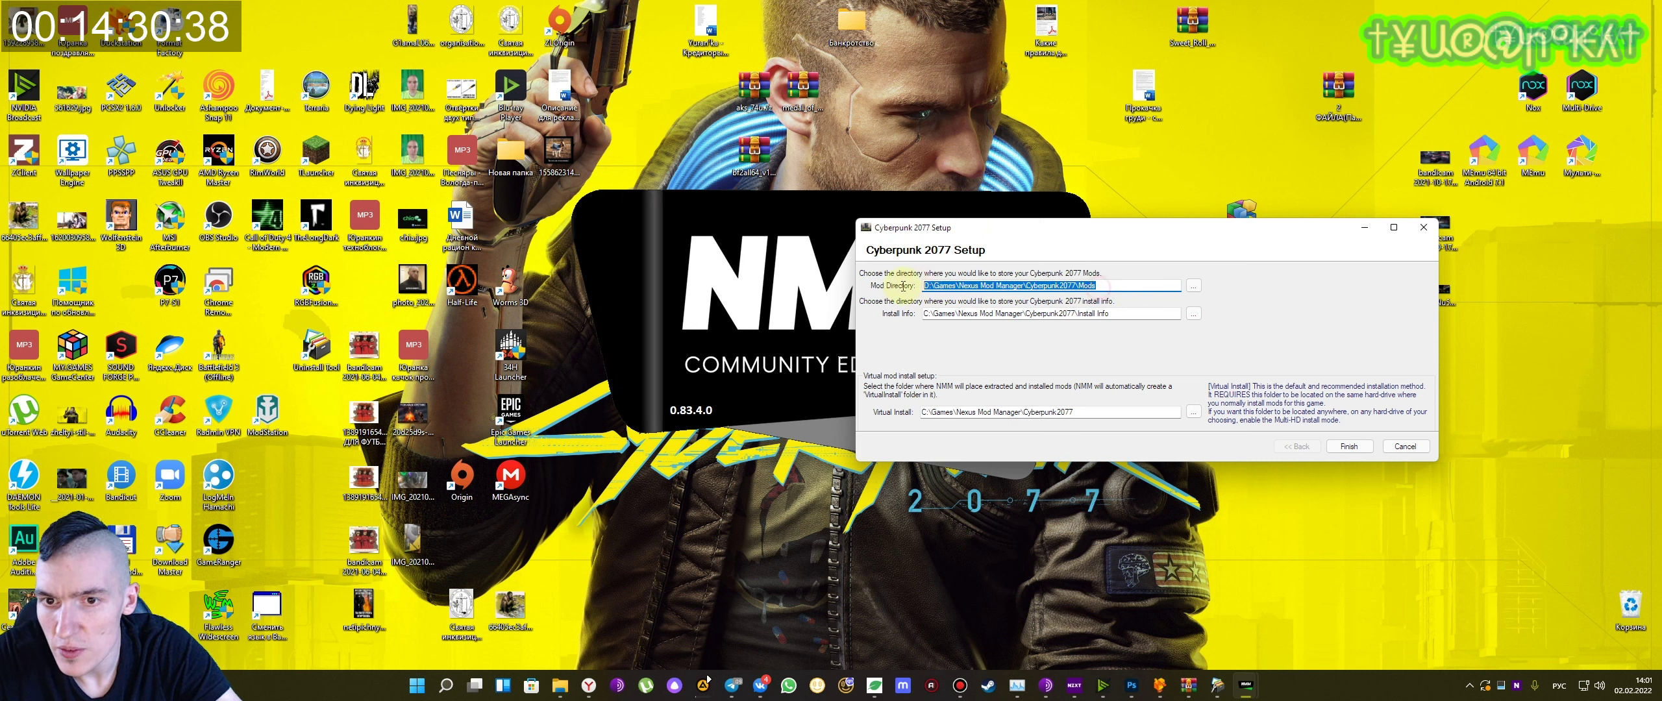
pyautogui.click(933, 286)
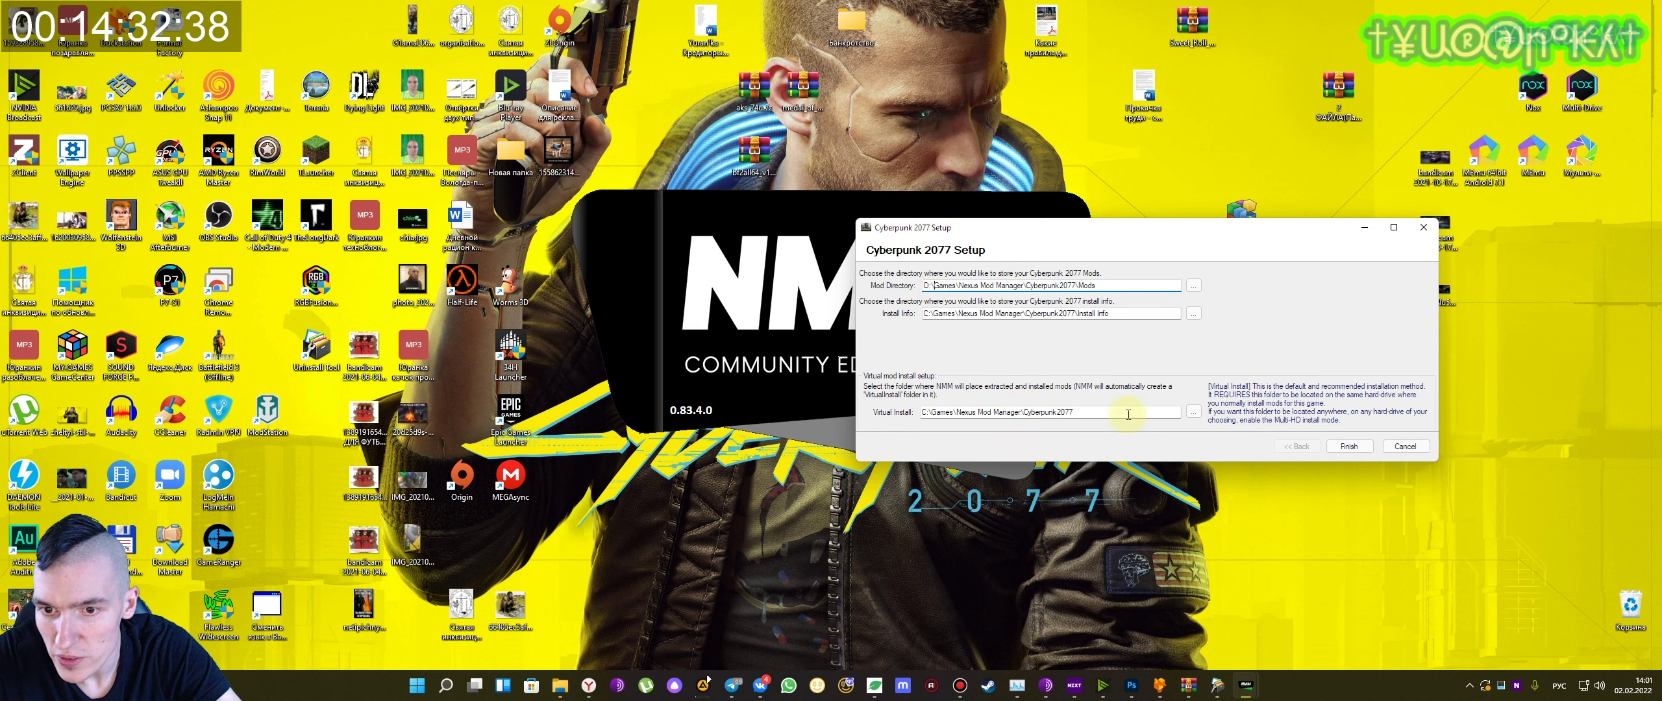
pyautogui.moveTo(1106, 412); pyautogui.dragTo(925, 412)
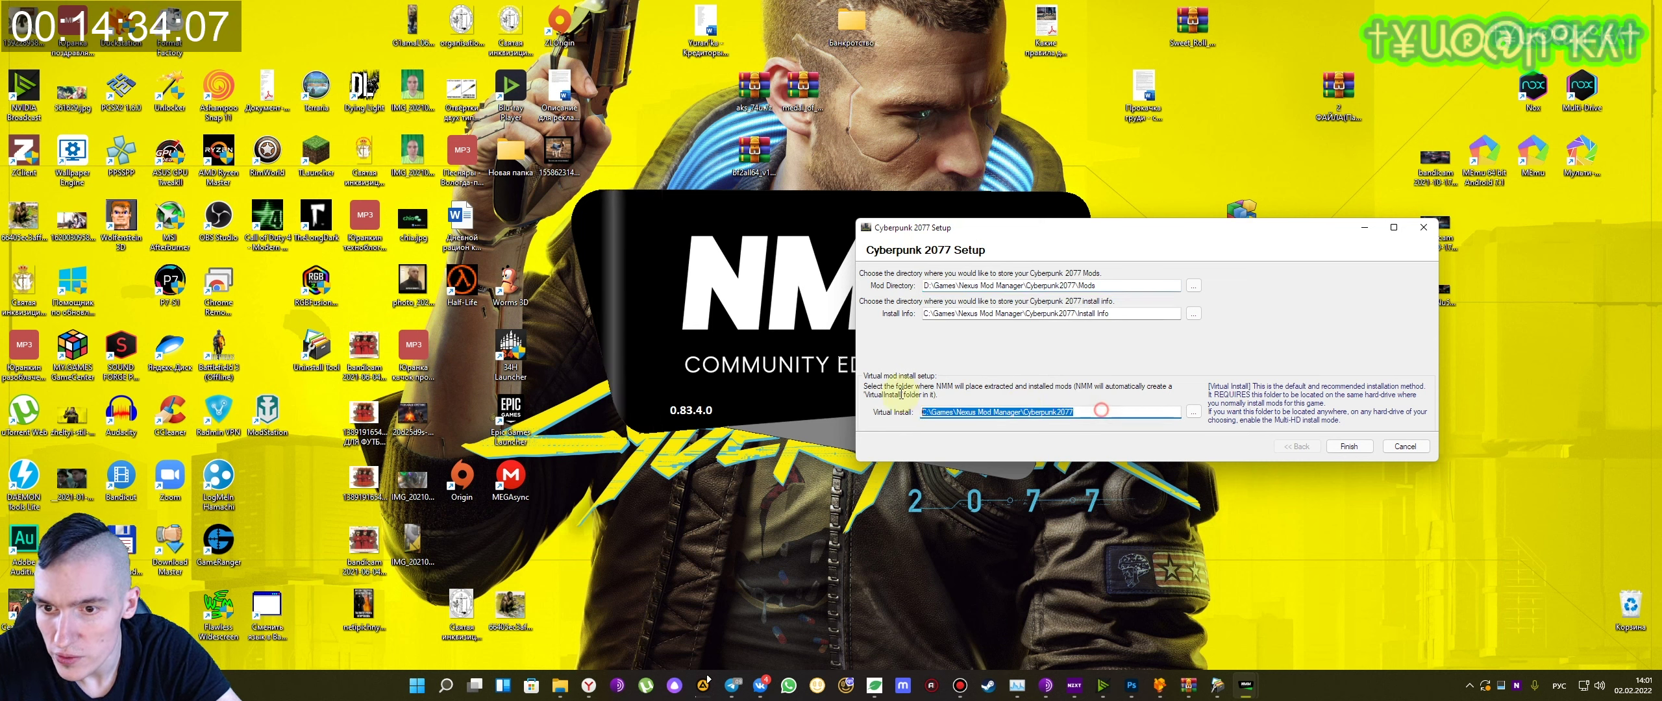
pyautogui.click(977, 412)
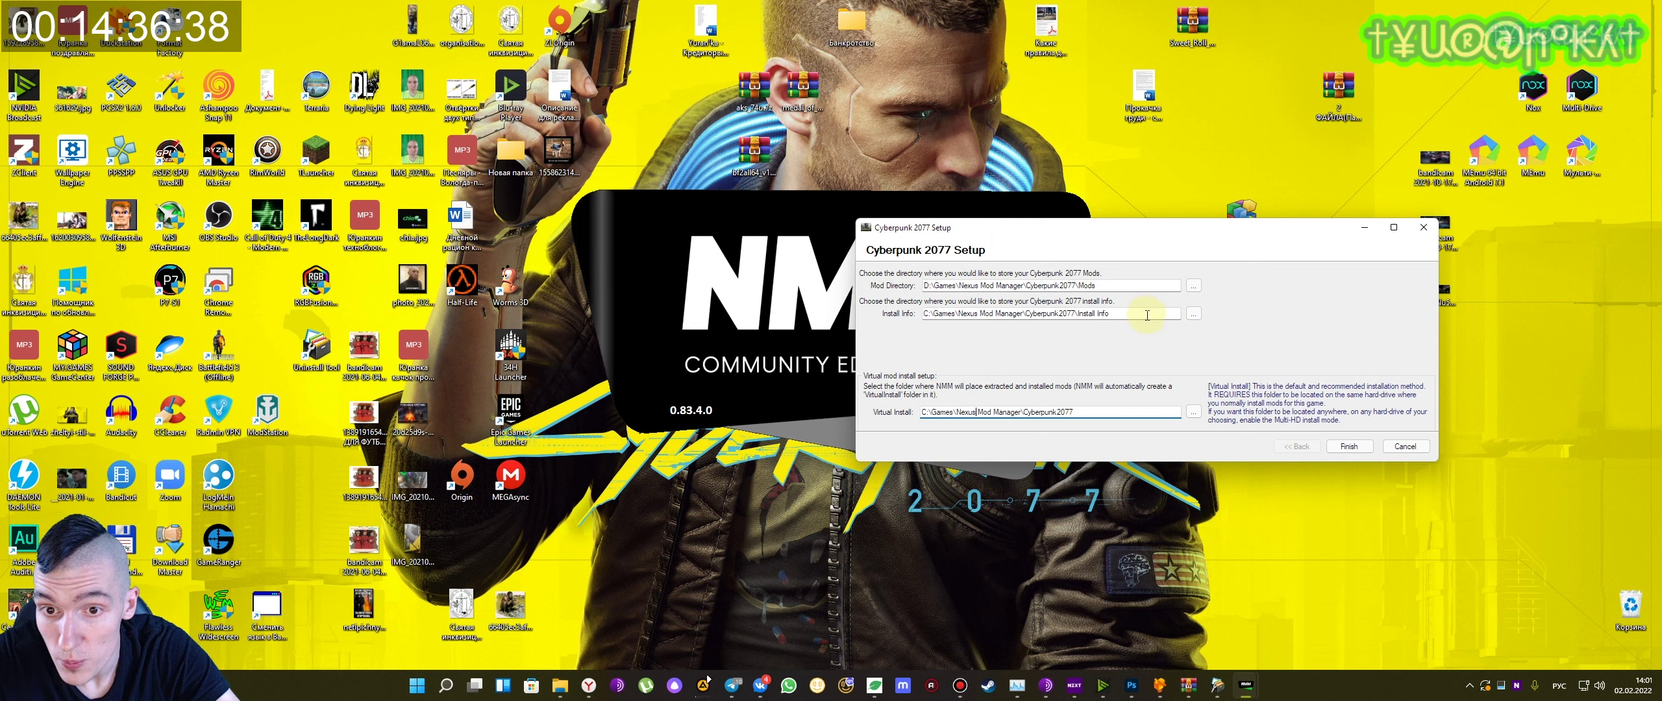
pyautogui.moveTo(1132, 312); pyautogui.dragTo(925, 313)
pyautogui.click(976, 313)
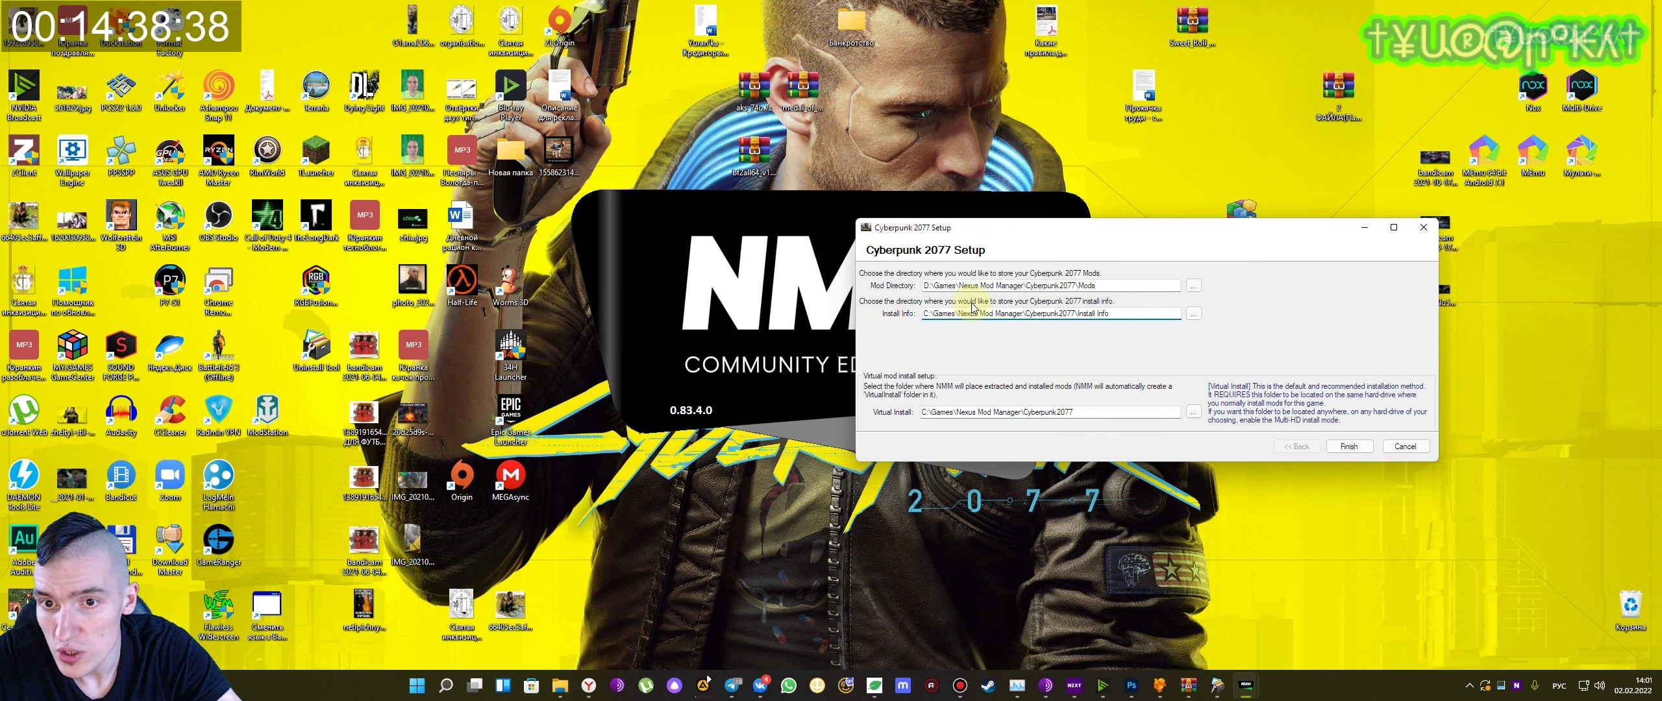
# - Set the mod directory to D:\Games\Nexus Mod Manager\Cyberpunk2077\Mods and finish the Cyberpunk 2077 setup
pyautogui.moveTo(1123, 286); pyautogui.dragTo(889, 284)
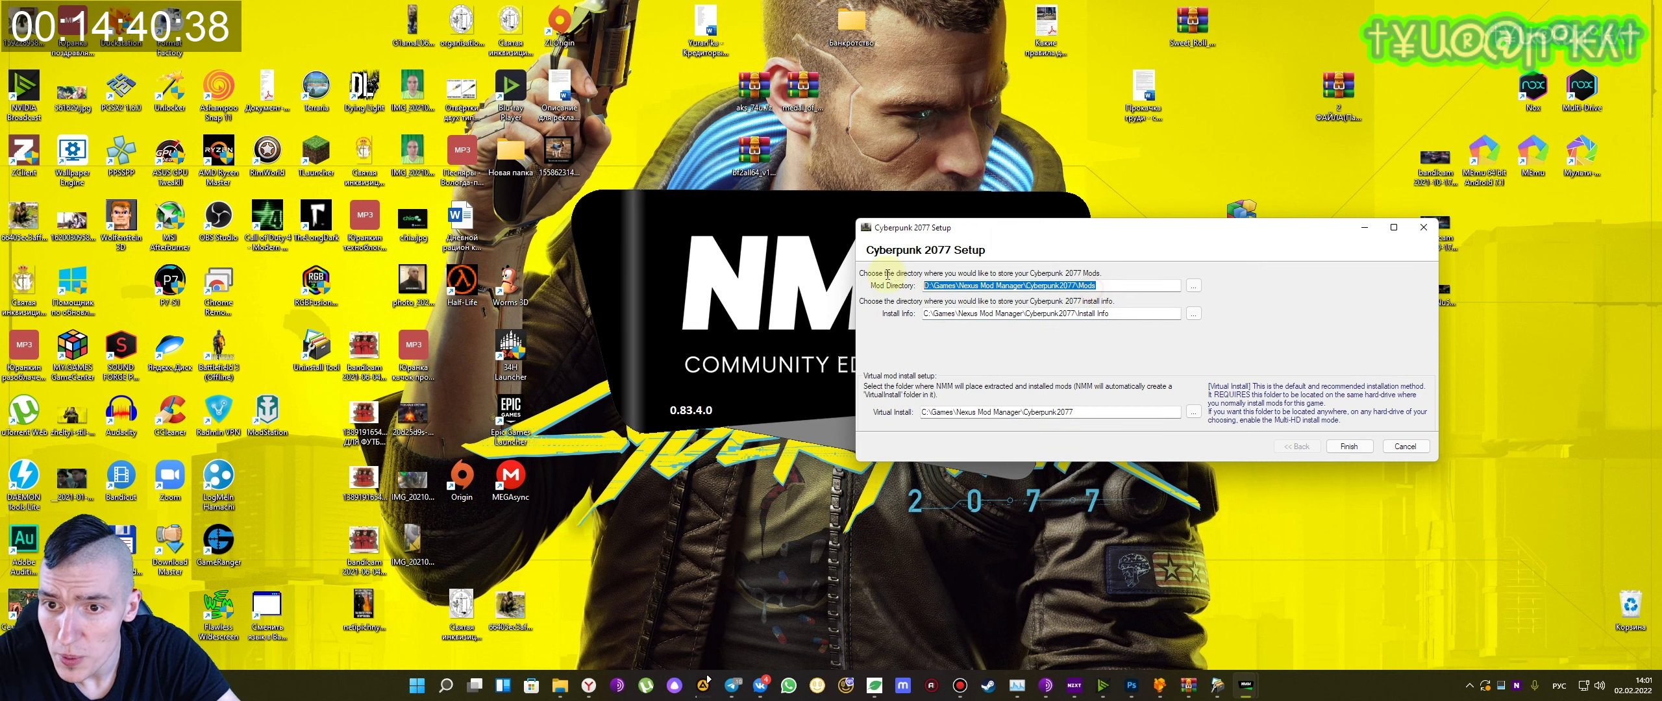
pyautogui.click(930, 289)
pyautogui.press('BackSpace')
pyautogui.write('D')
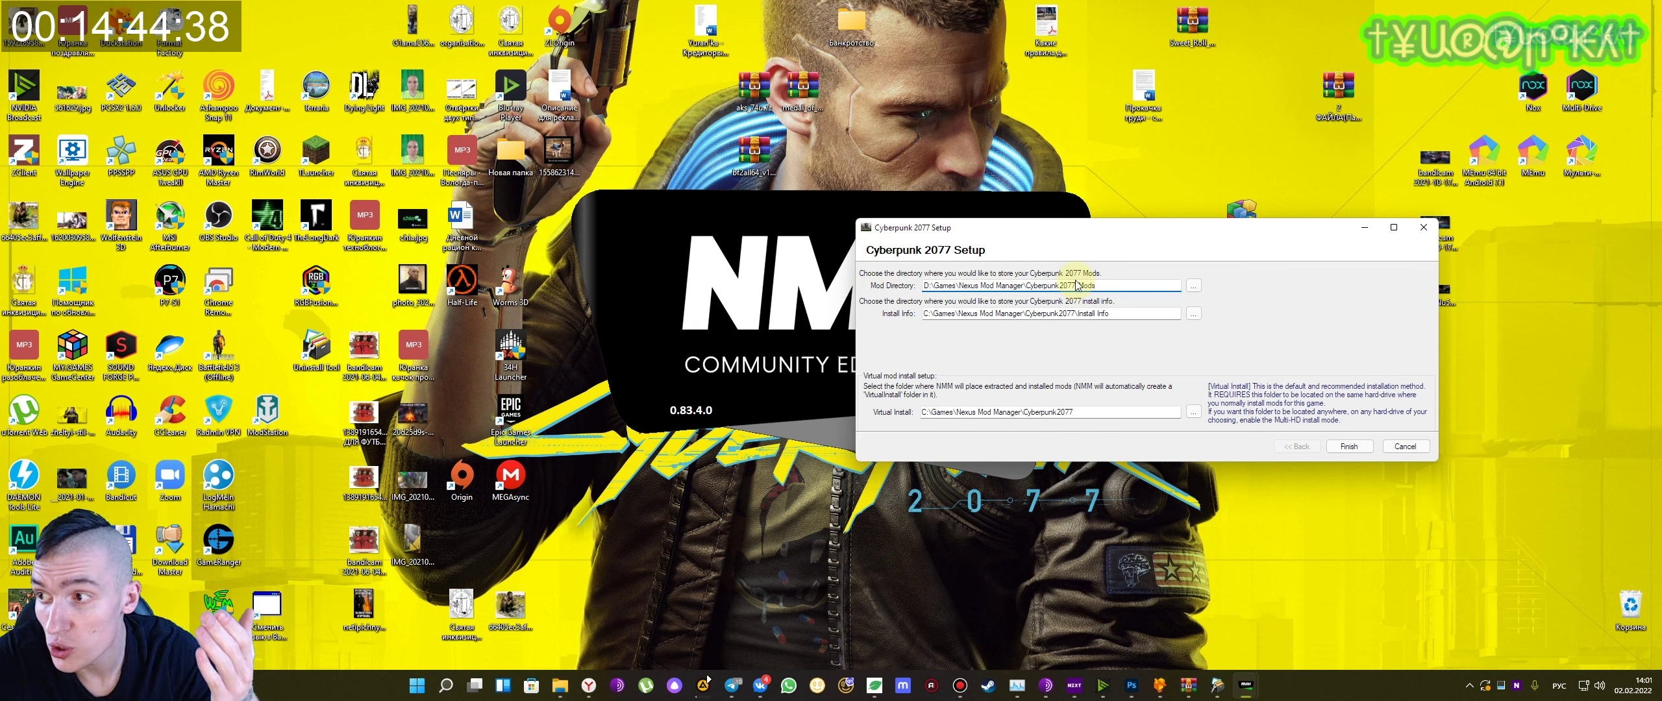
pyautogui.moveTo(1129, 285); pyautogui.dragTo(1075, 285)
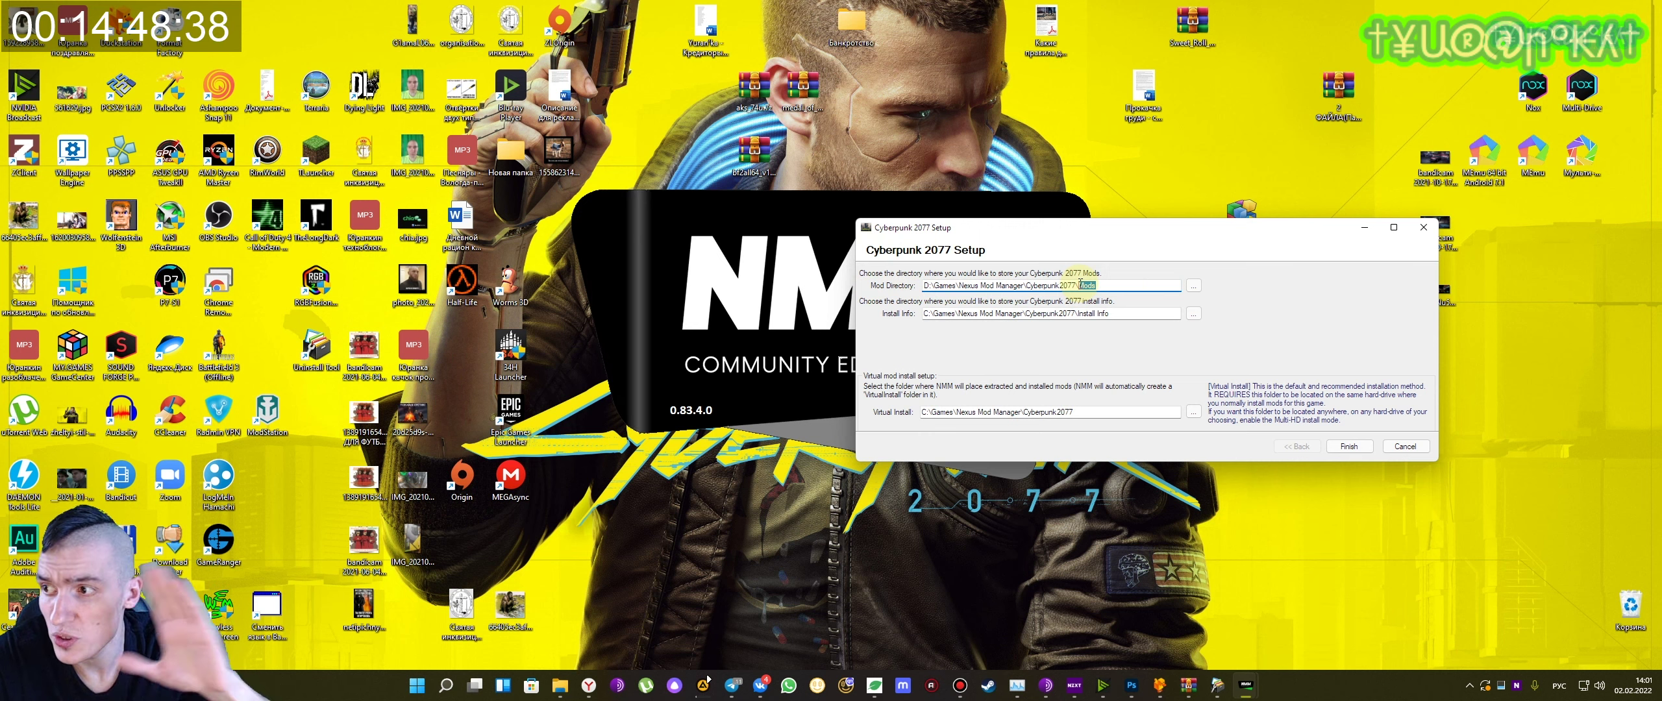
pyautogui.click(1095, 285)
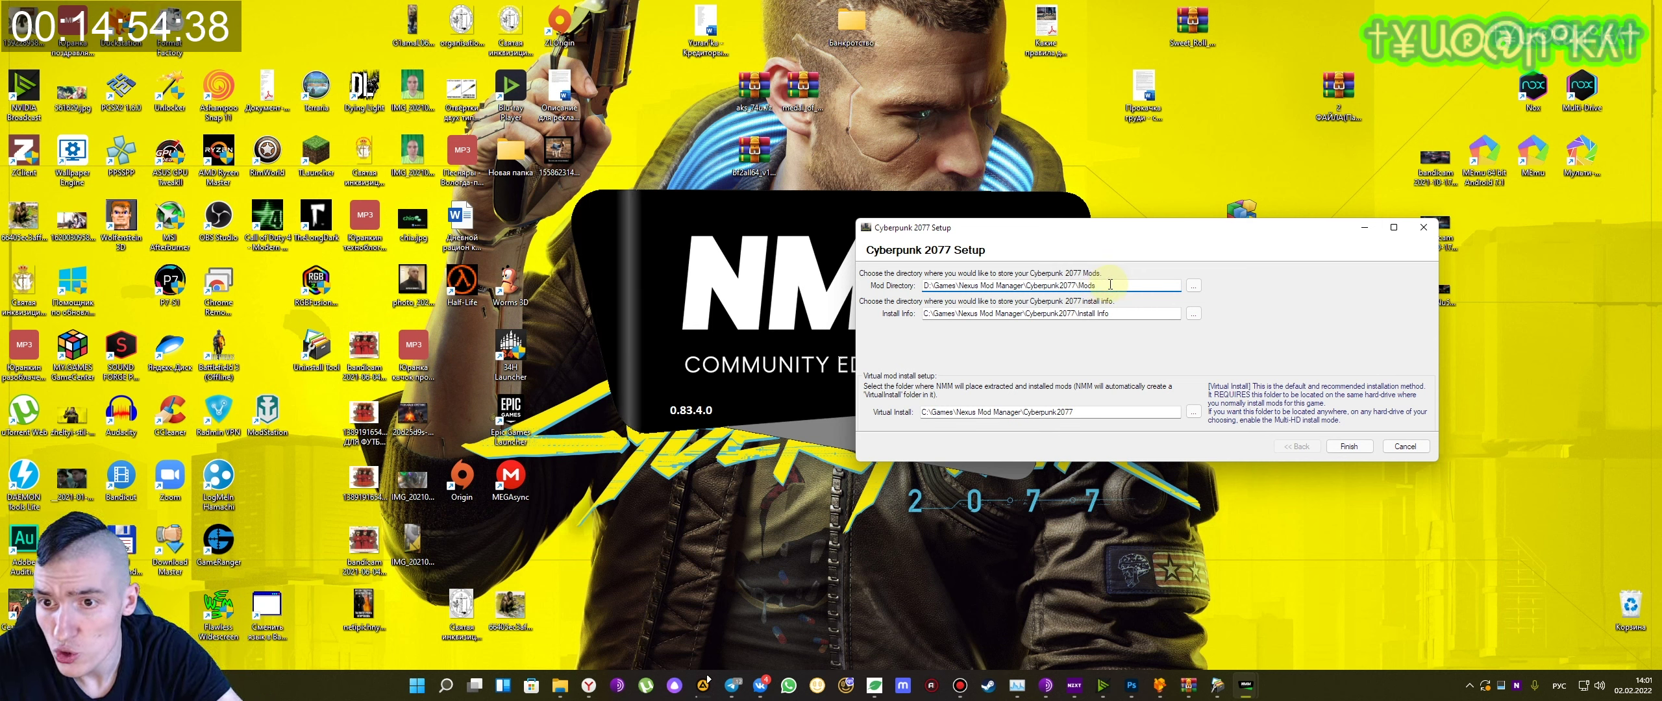
pyautogui.moveTo(1097, 286); pyautogui.dragTo(925, 286)
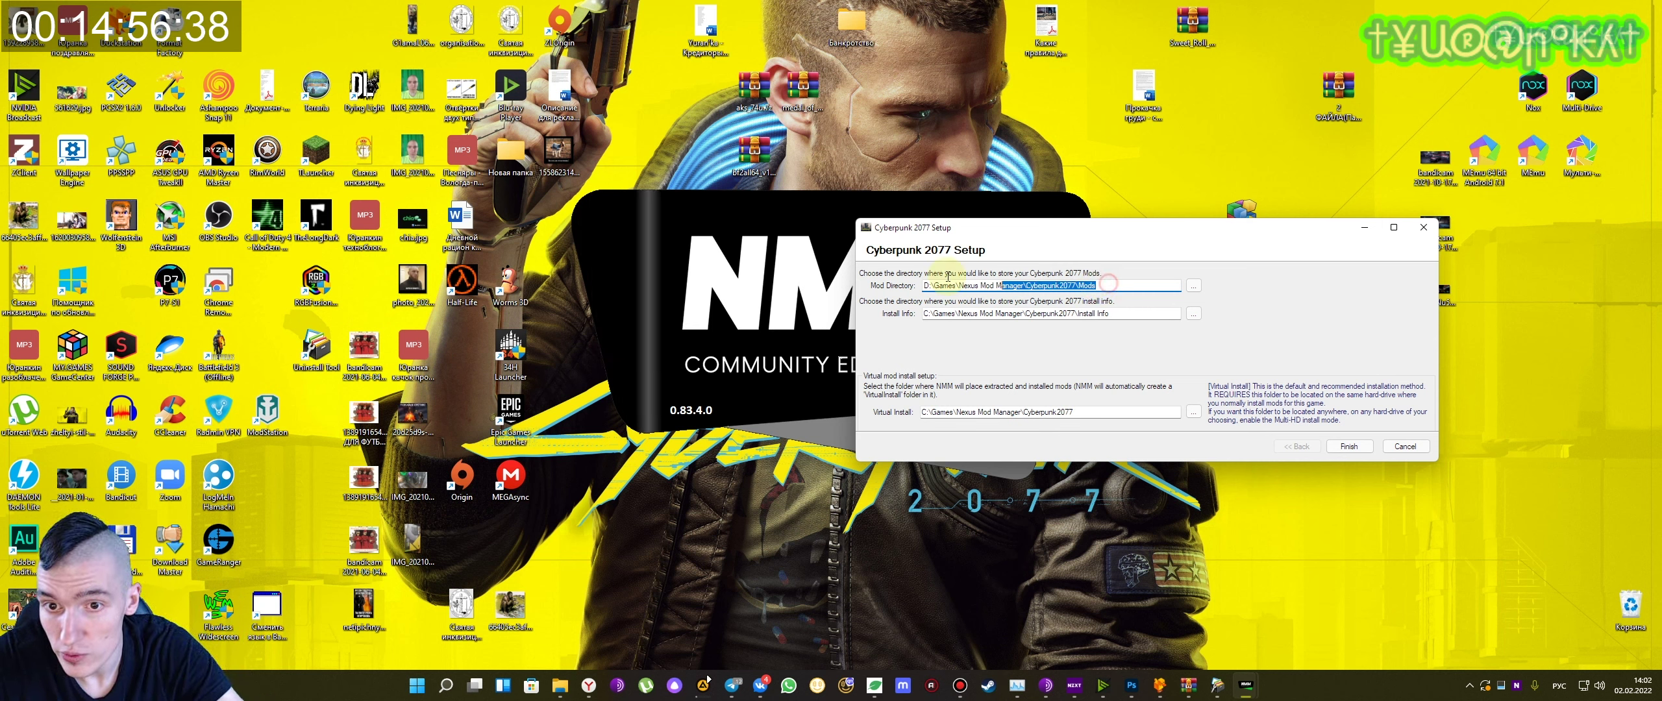
pyautogui.click(1350, 446)
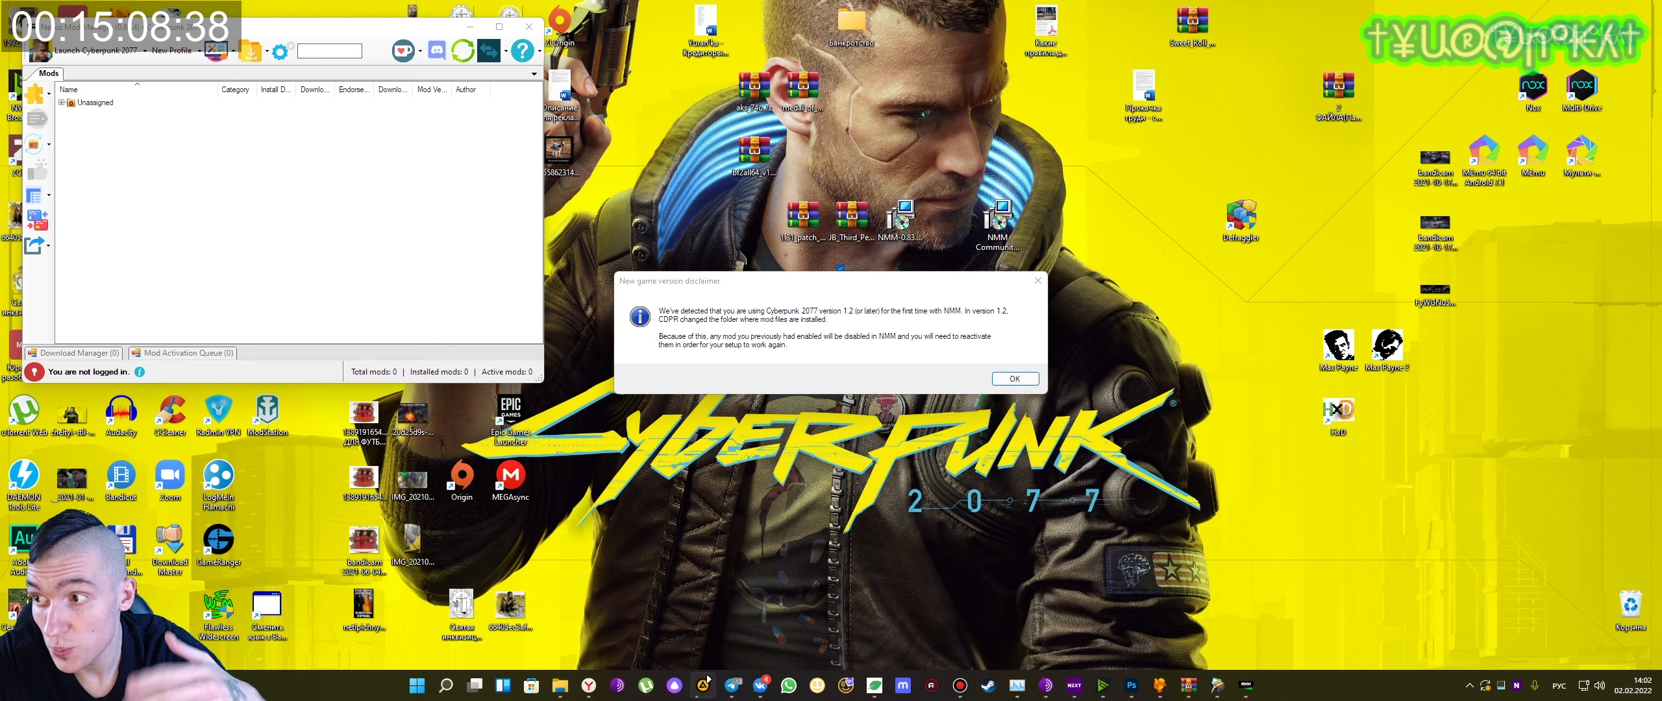
# - Move the new game version disclaimer clear of the main window and read its note on Cyberpunk 2077 version 1.2
pyautogui.moveTo(792, 290); pyautogui.dragTo(888, 314)
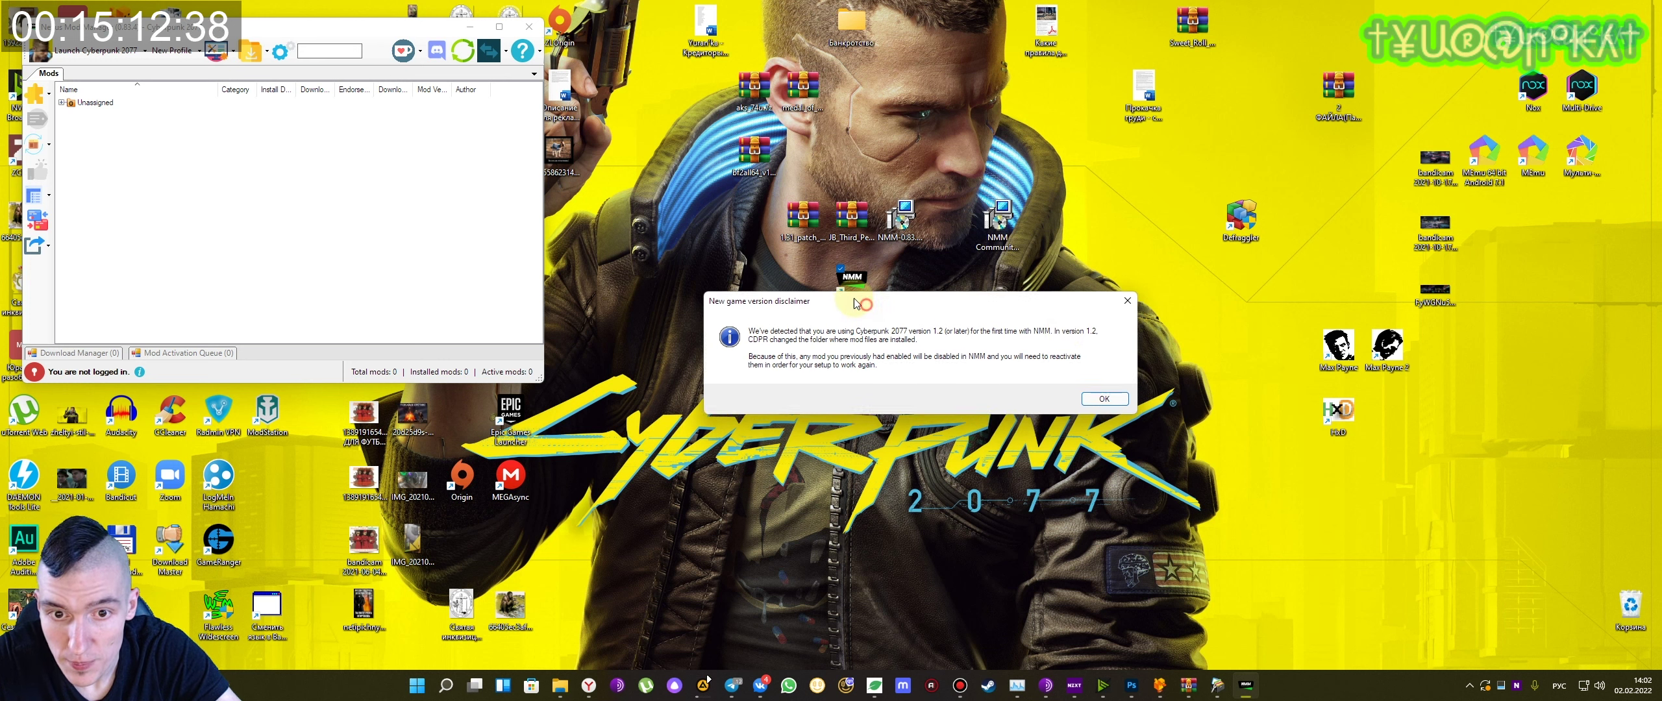
pyautogui.moveTo(740, 315); pyautogui.dragTo(714, 301)
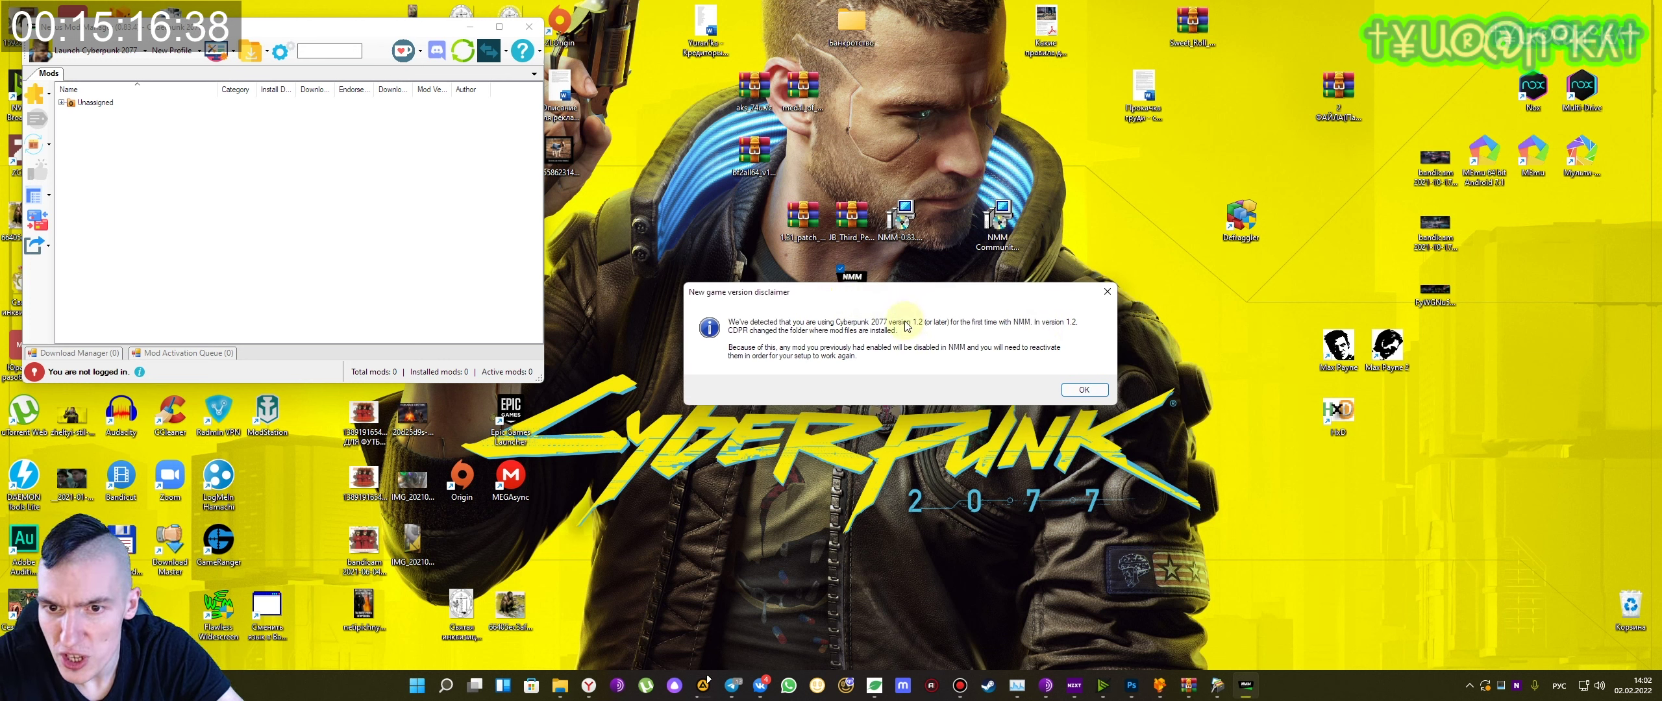
pyautogui.click(948, 321)
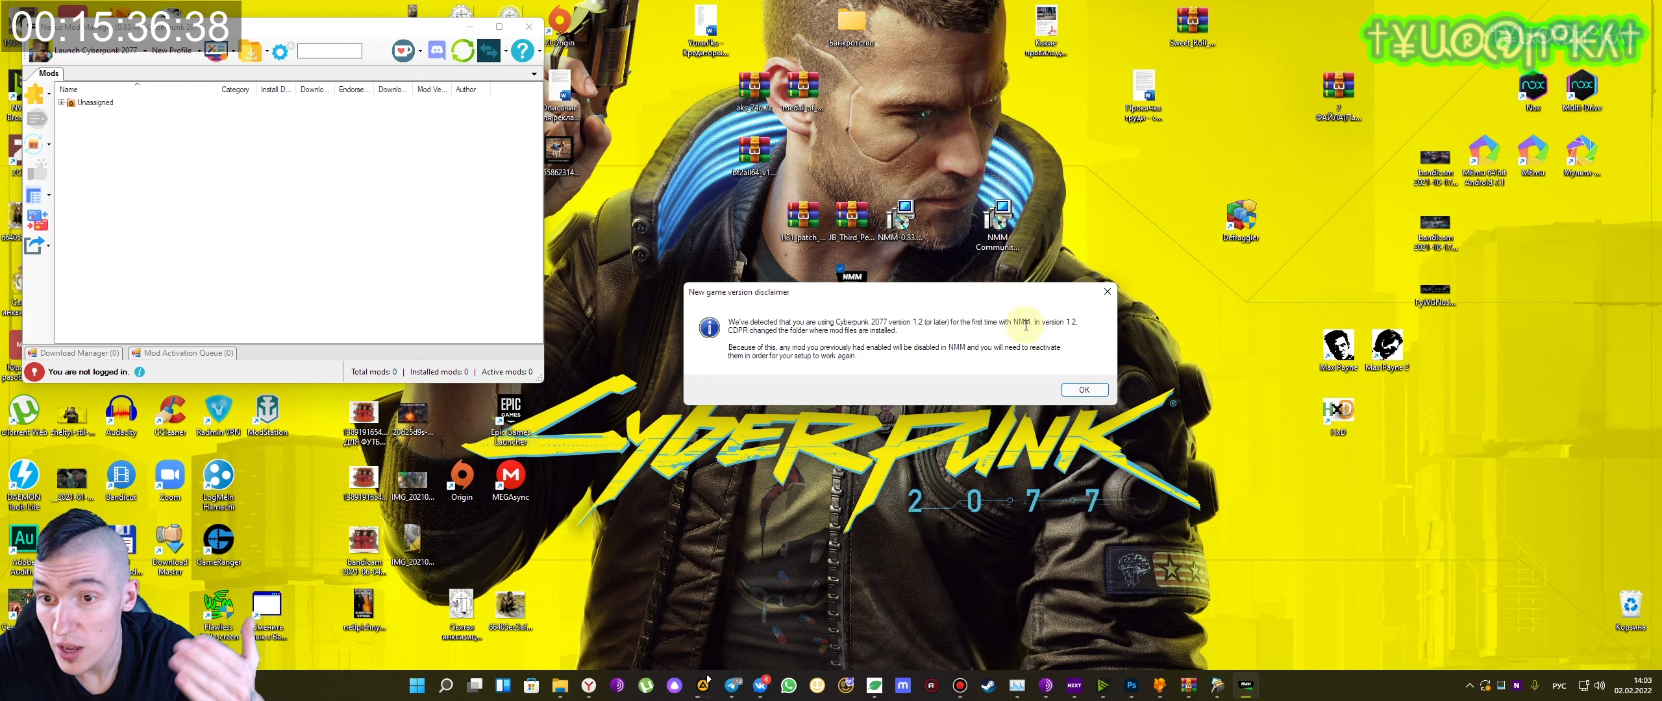
# - Accept the new game version disclaimer and move the mod manager window to the open middle area of the desktop
pyautogui.moveTo(890, 295); pyautogui.dragTo(886, 313)
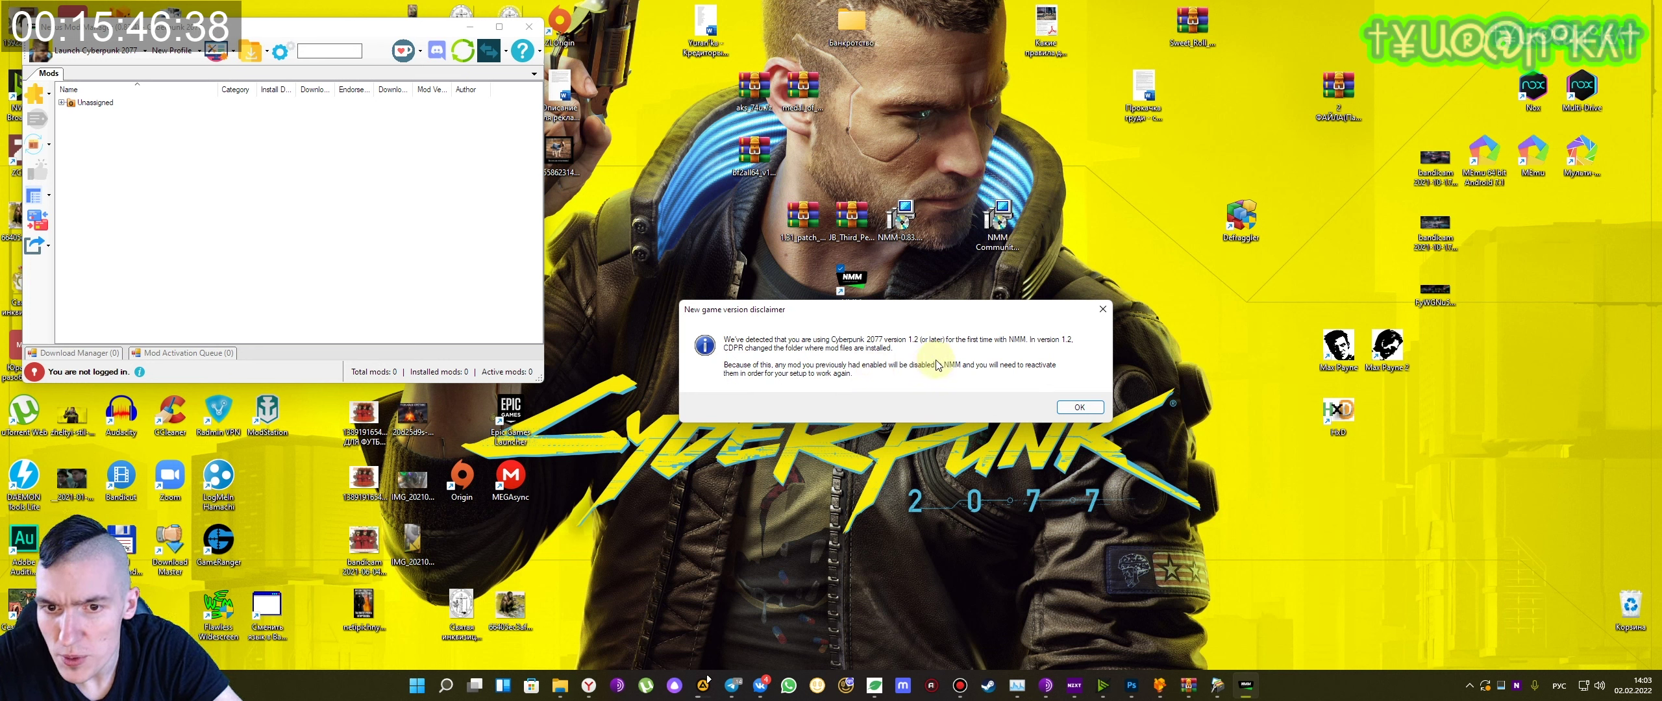
pyautogui.click(1080, 407)
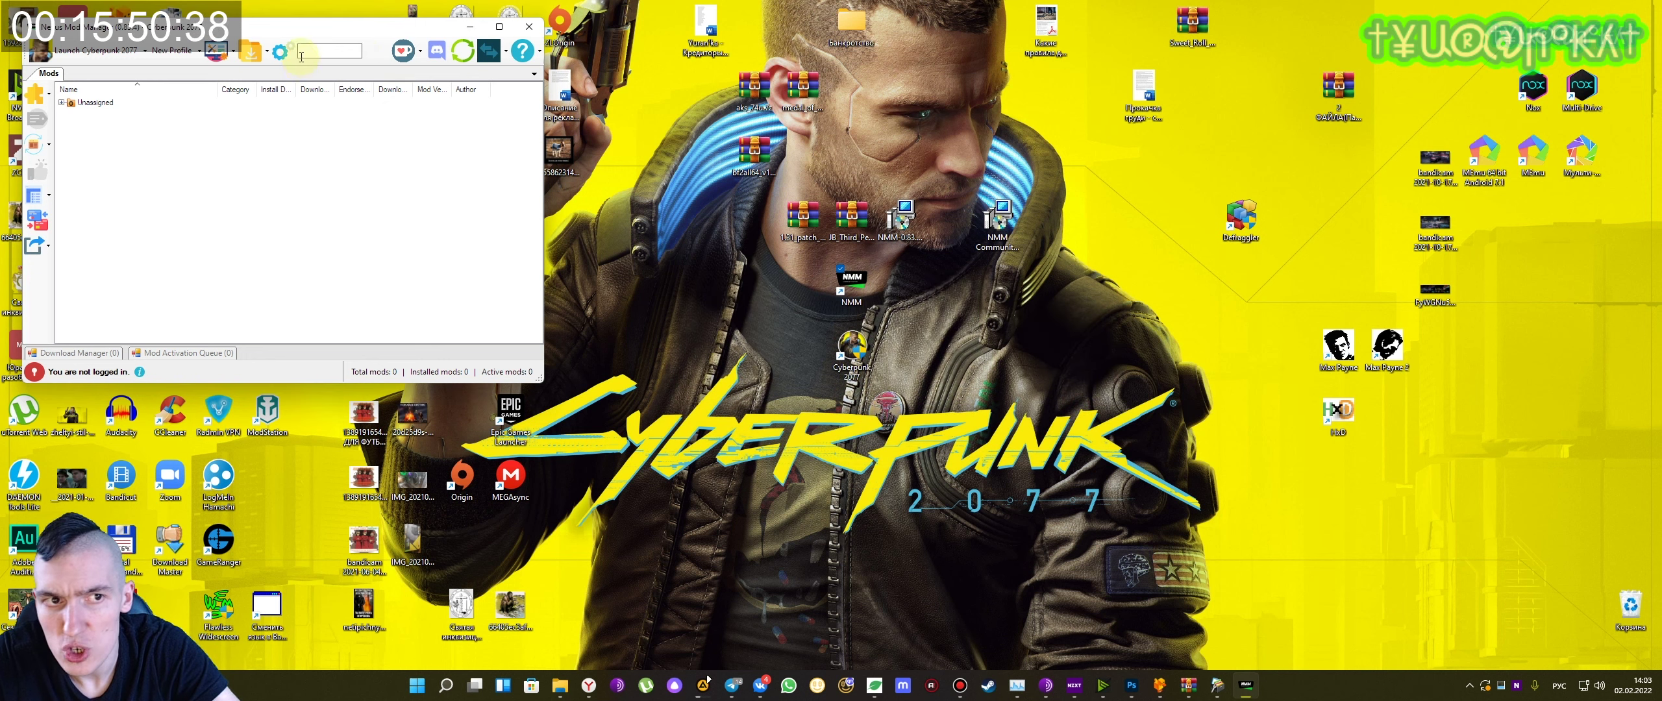
pyautogui.moveTo(299, 33); pyautogui.dragTo(886, 192)
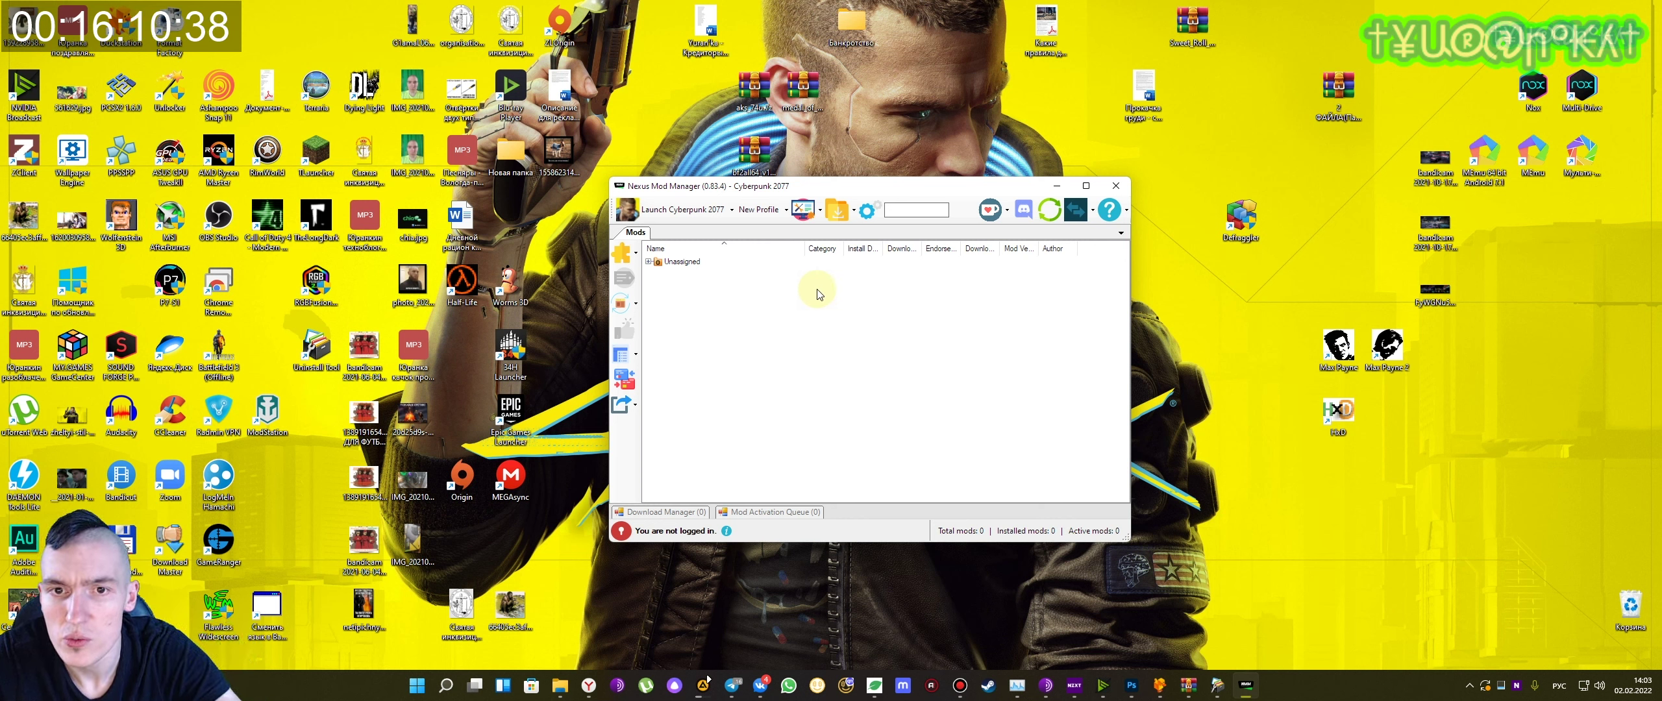
pyautogui.moveTo(825, 186); pyautogui.dragTo(955, 192)
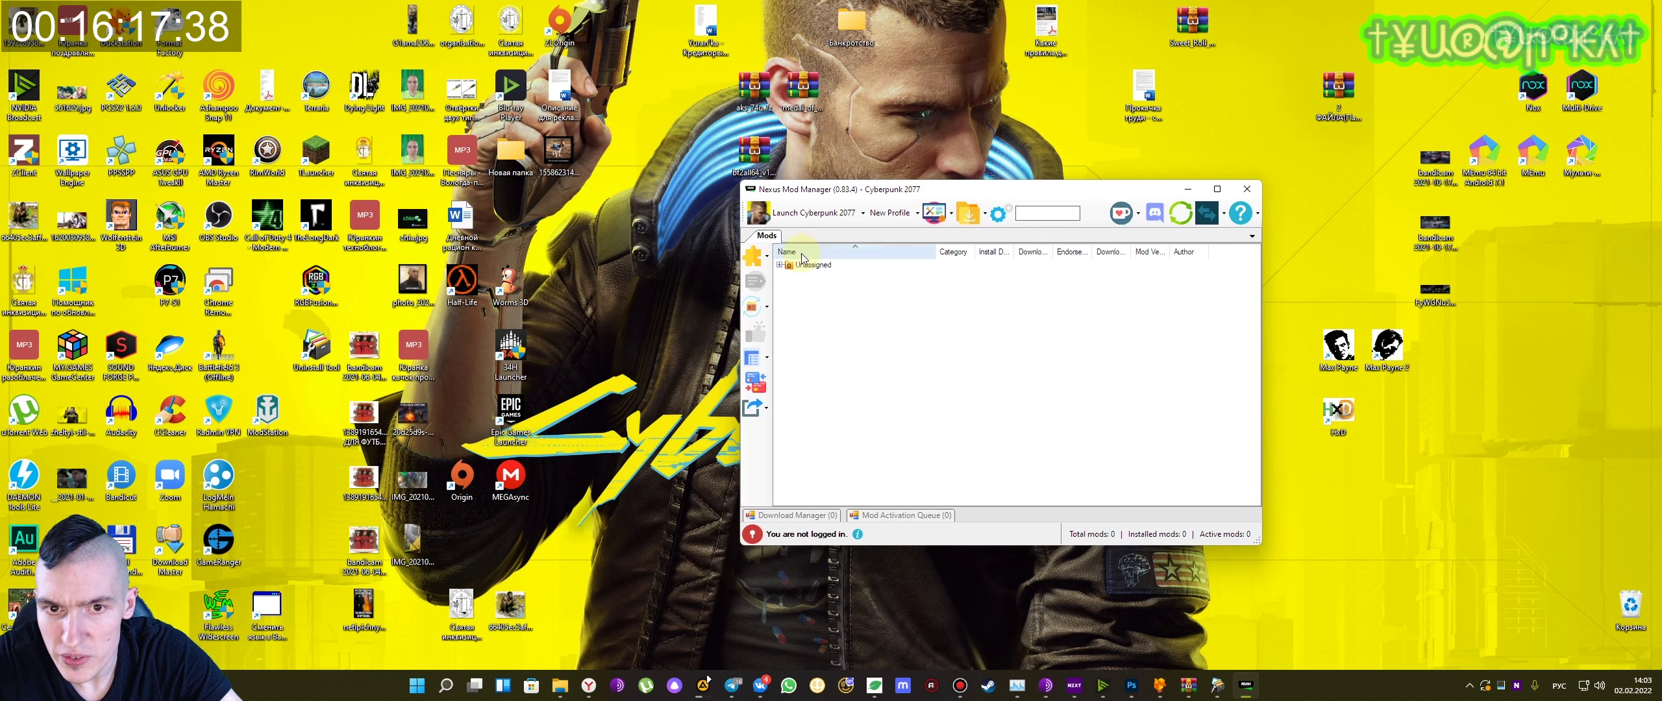
pyautogui.click(766, 256)
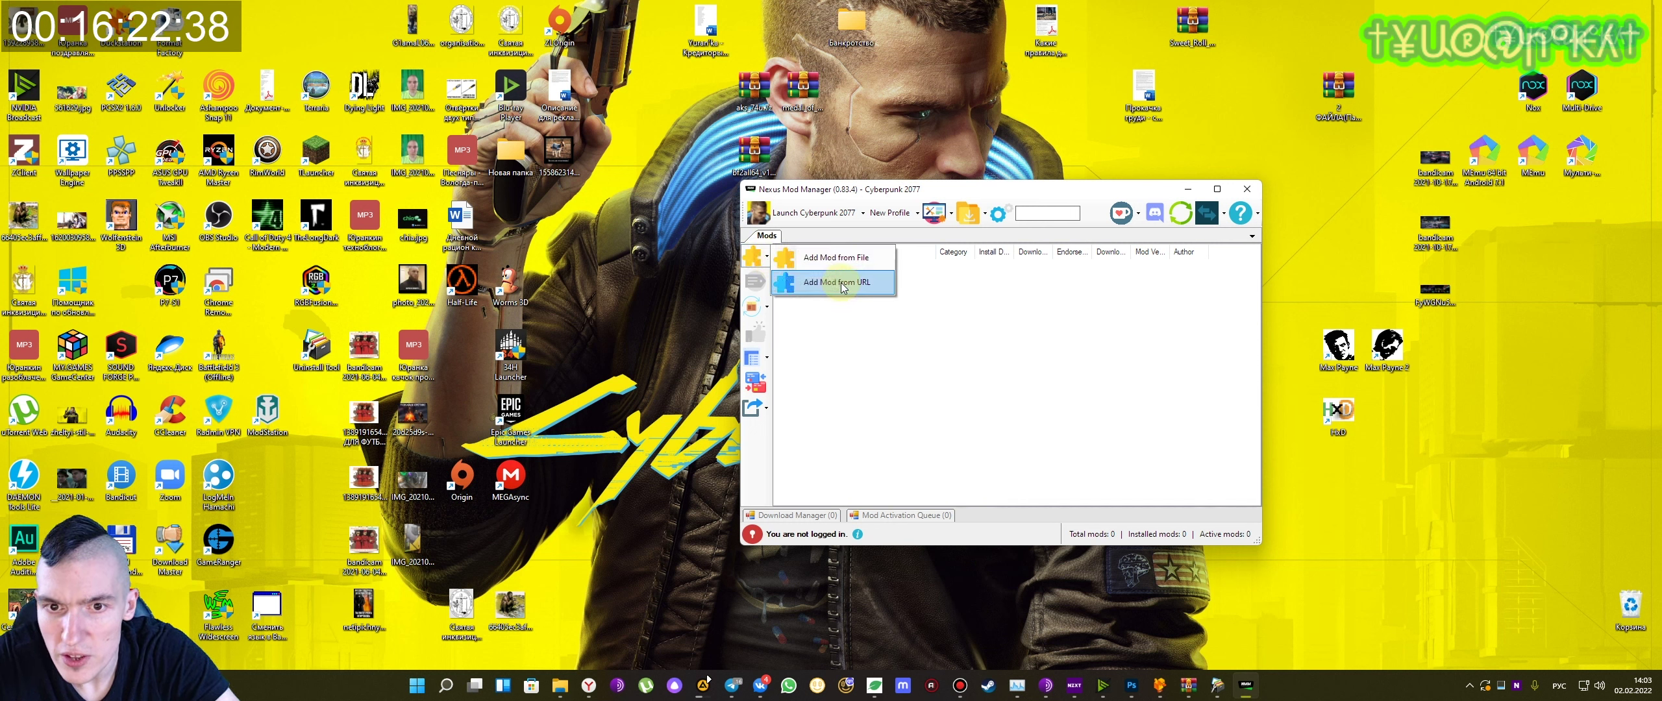
pyautogui.click(857, 335)
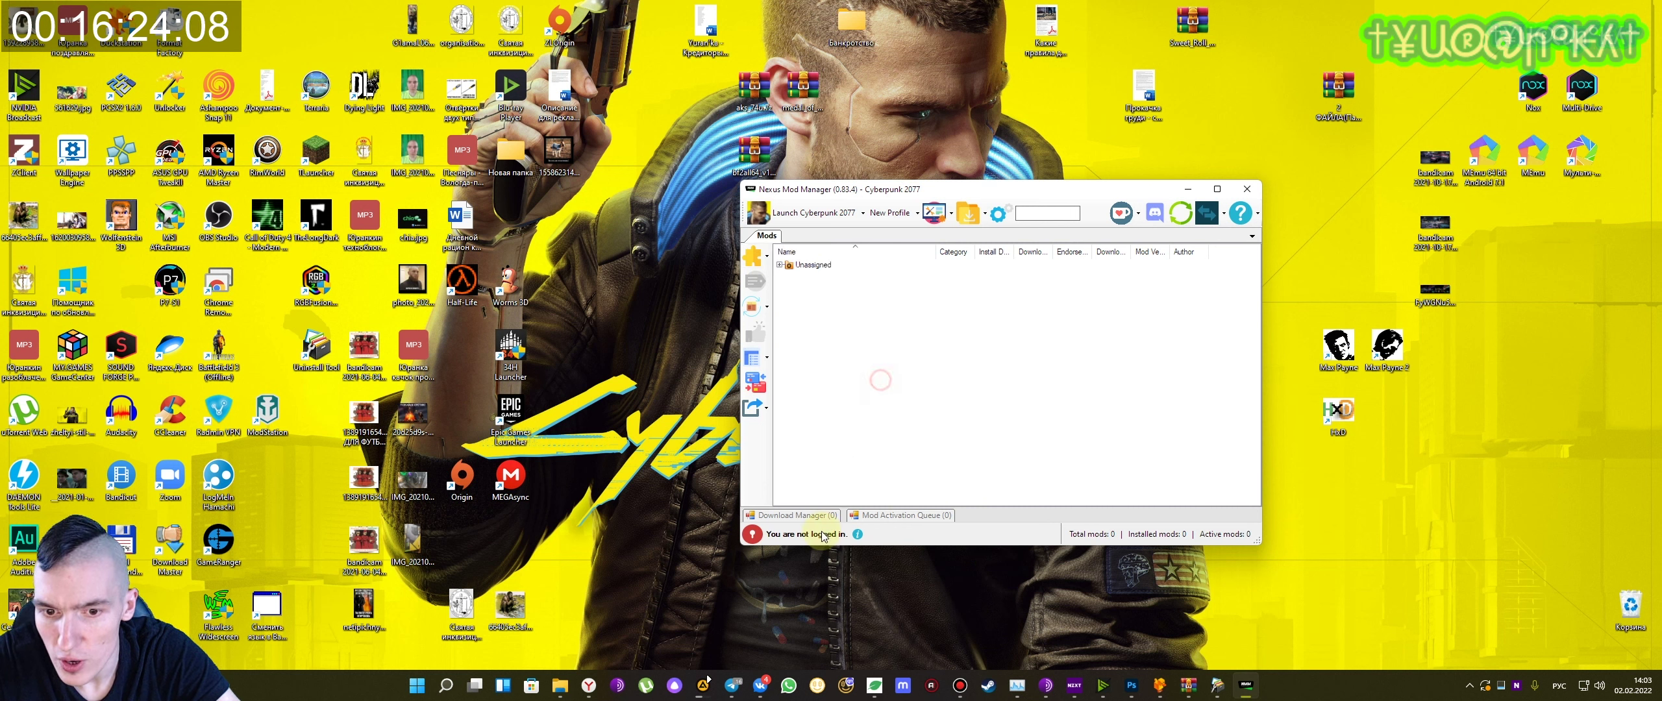
pyautogui.click(751, 536)
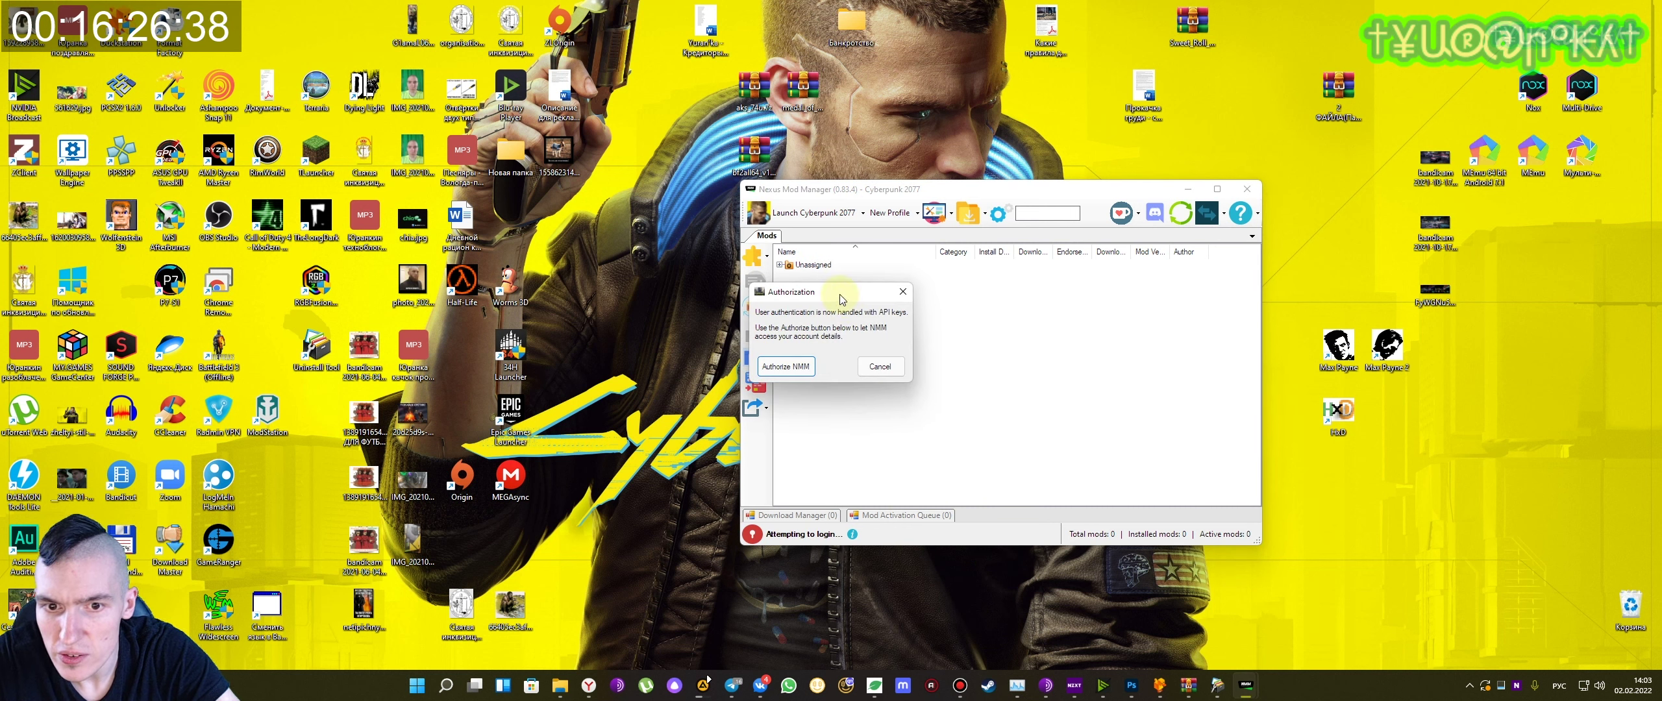
pyautogui.moveTo(828, 297); pyautogui.dragTo(1016, 299)
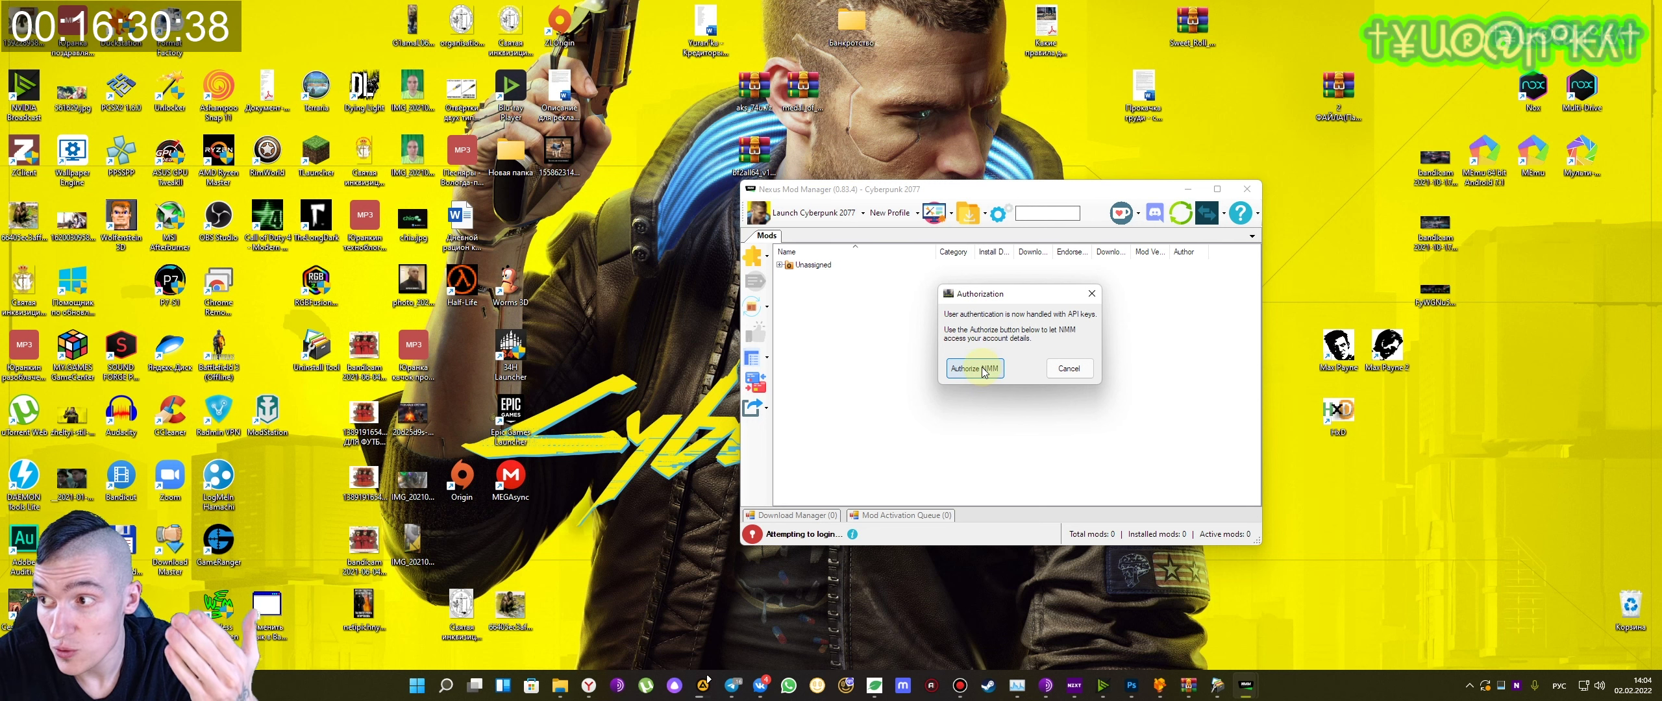
pyautogui.click(1070, 369)
pyautogui.click(767, 258)
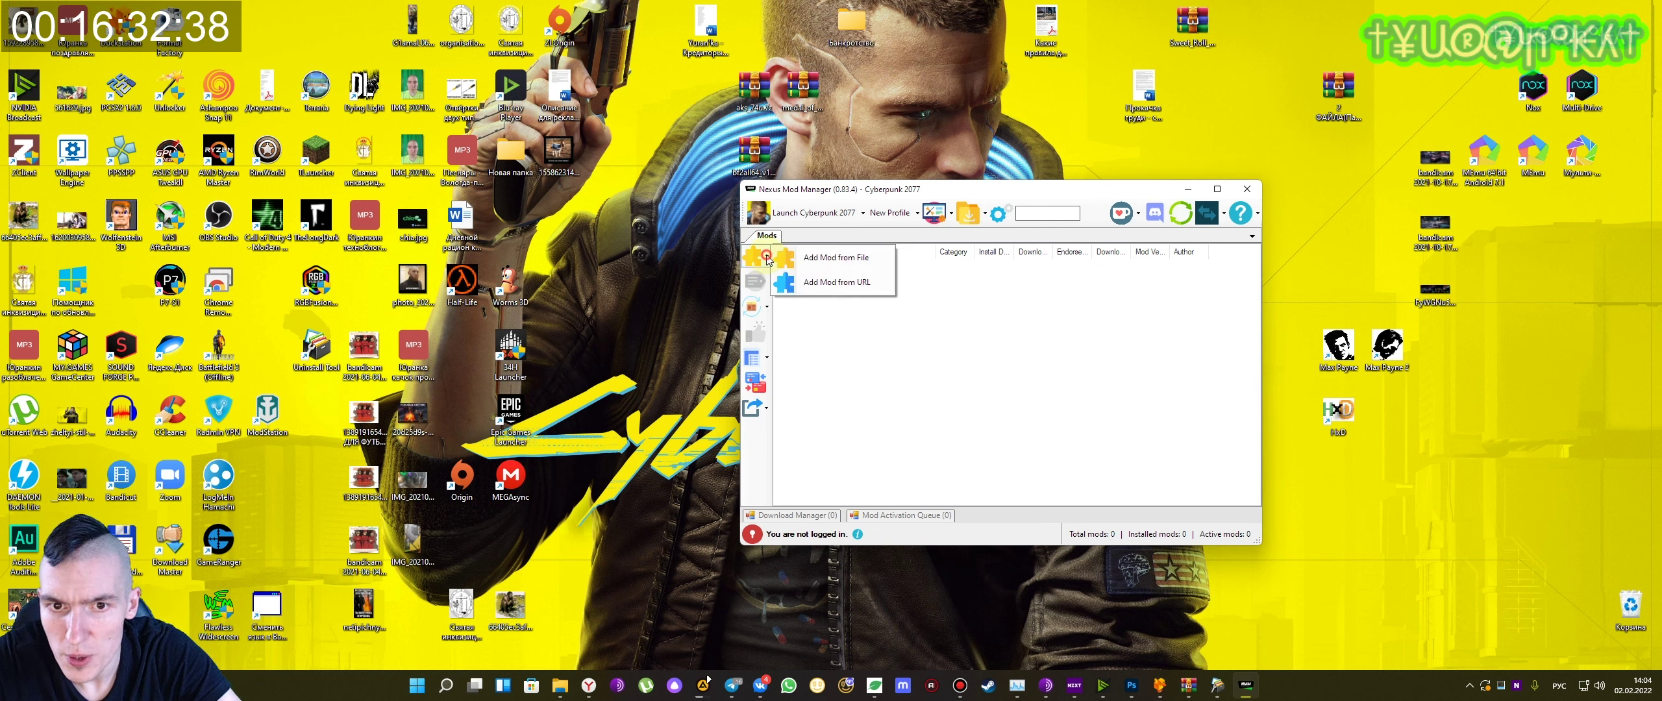
pyautogui.click(837, 282)
pyautogui.click(923, 366)
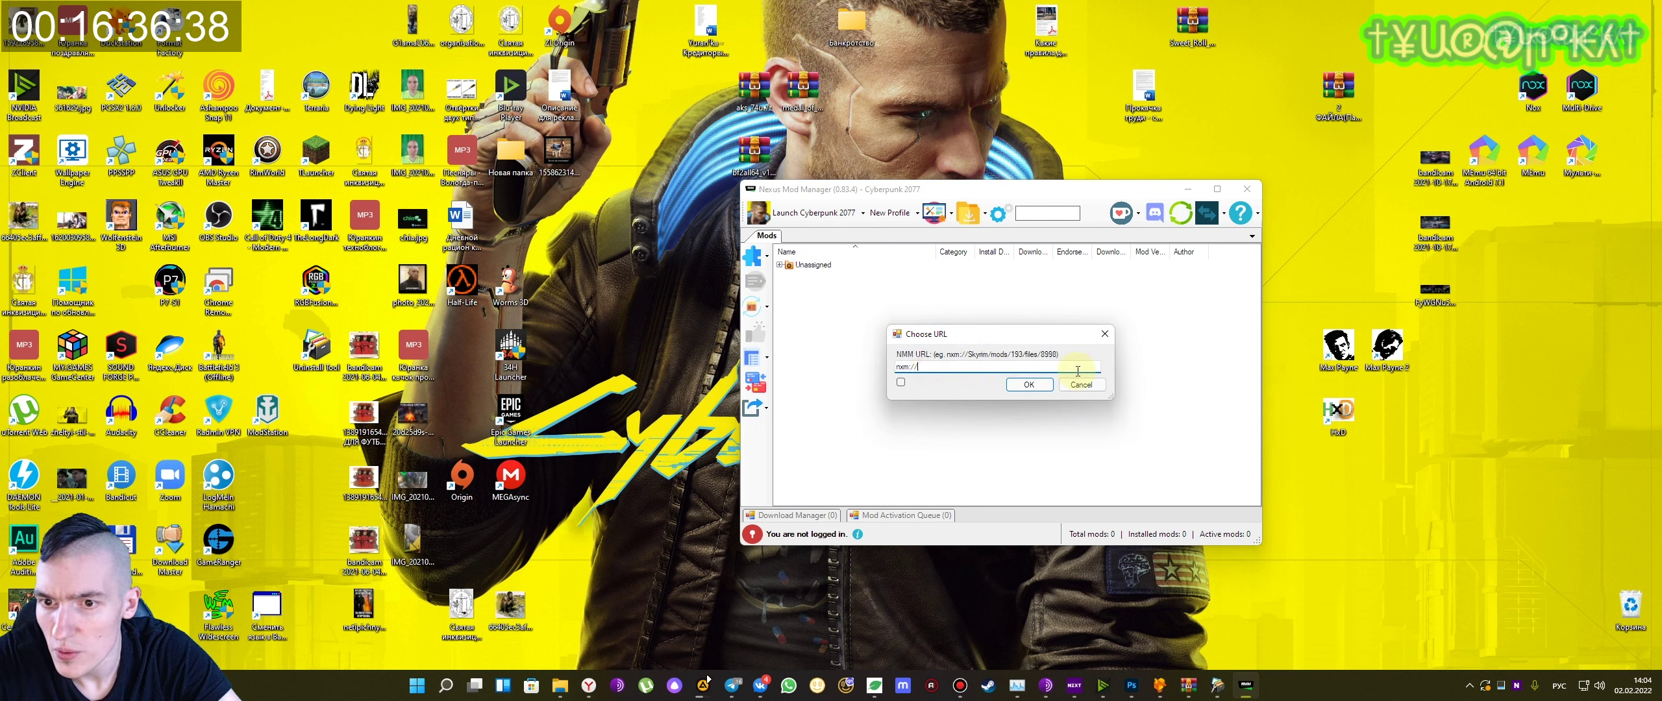
pyautogui.click(991, 365)
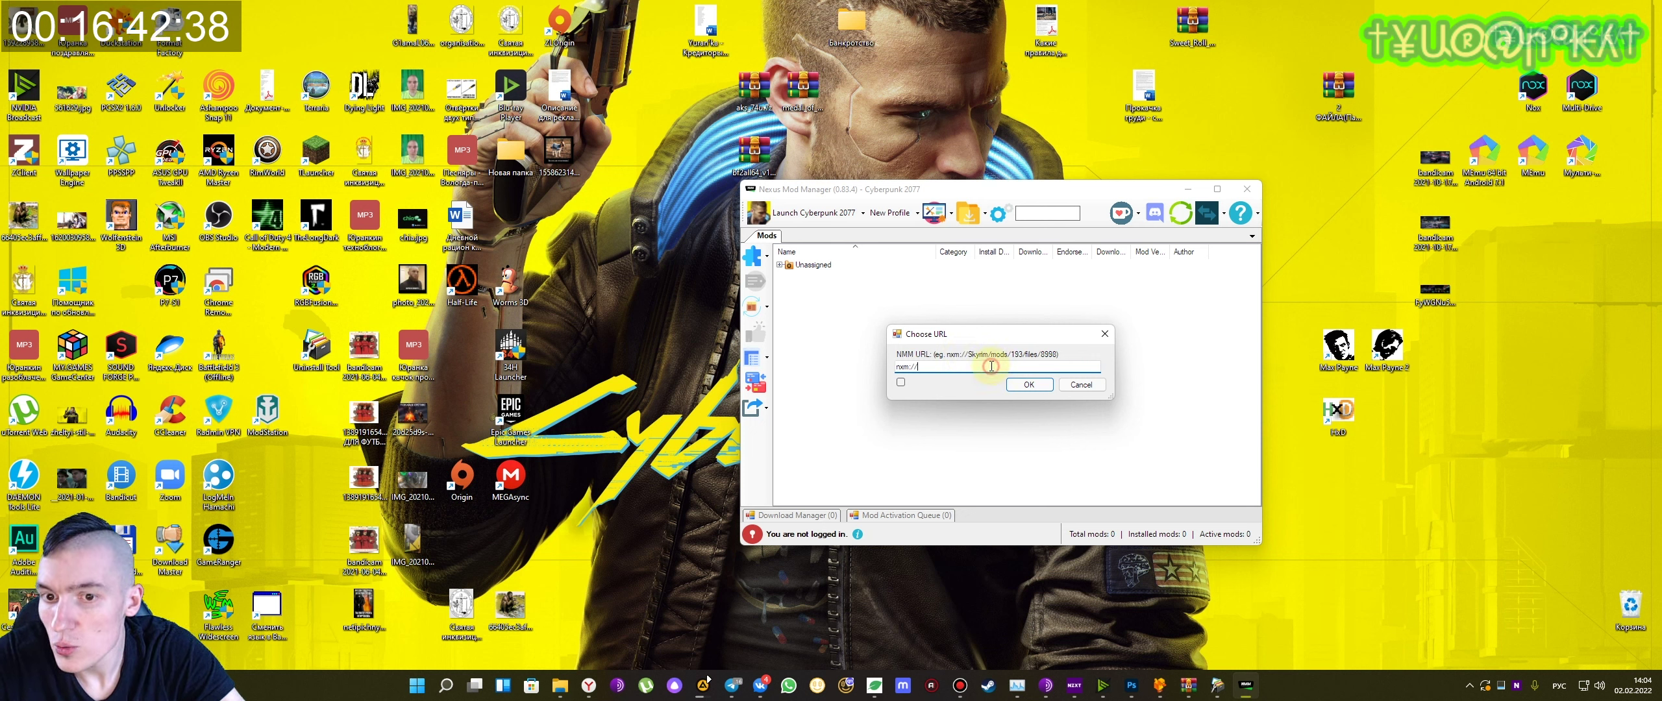
pyautogui.click(1080, 385)
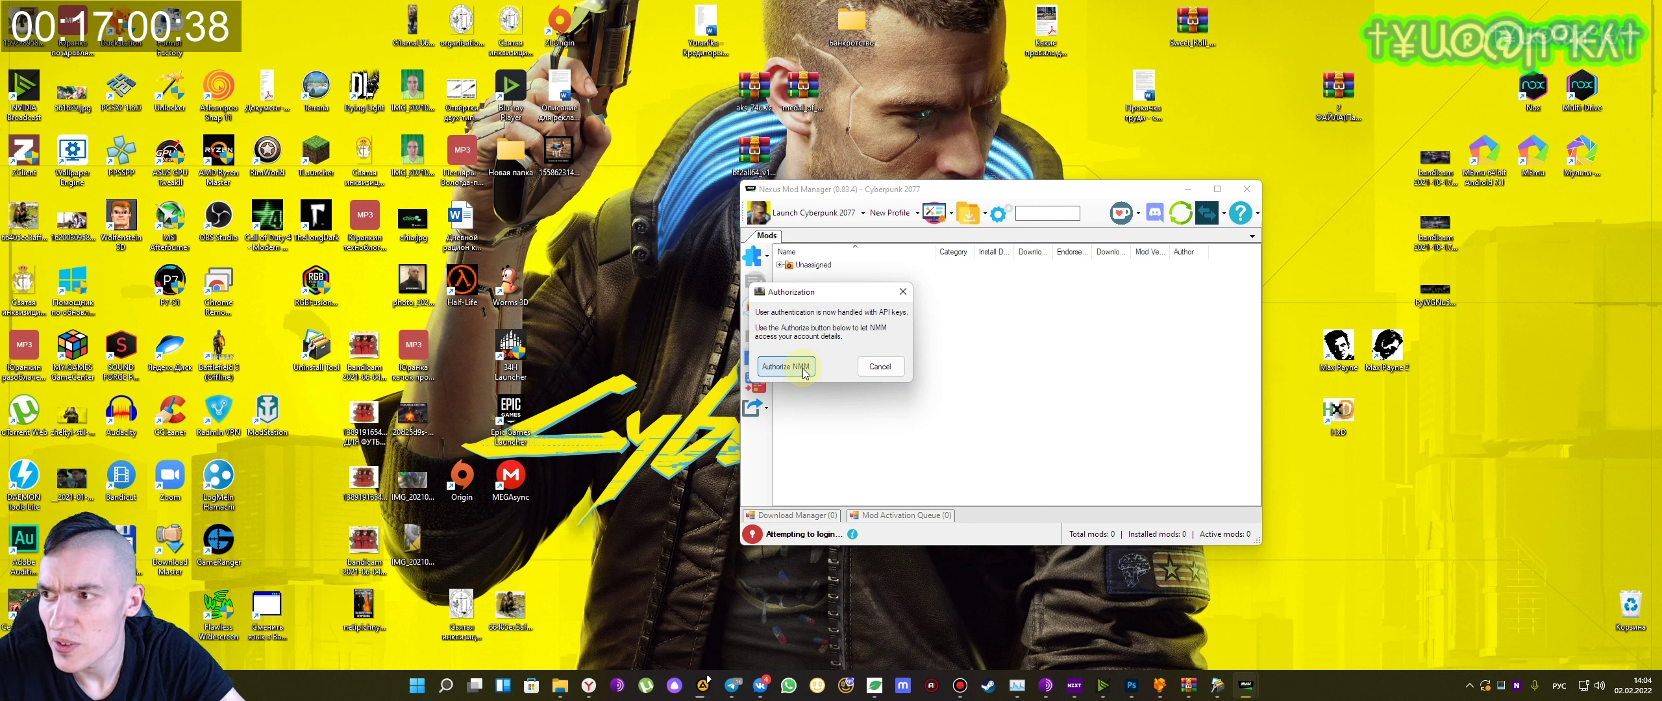
pyautogui.click(880, 366)
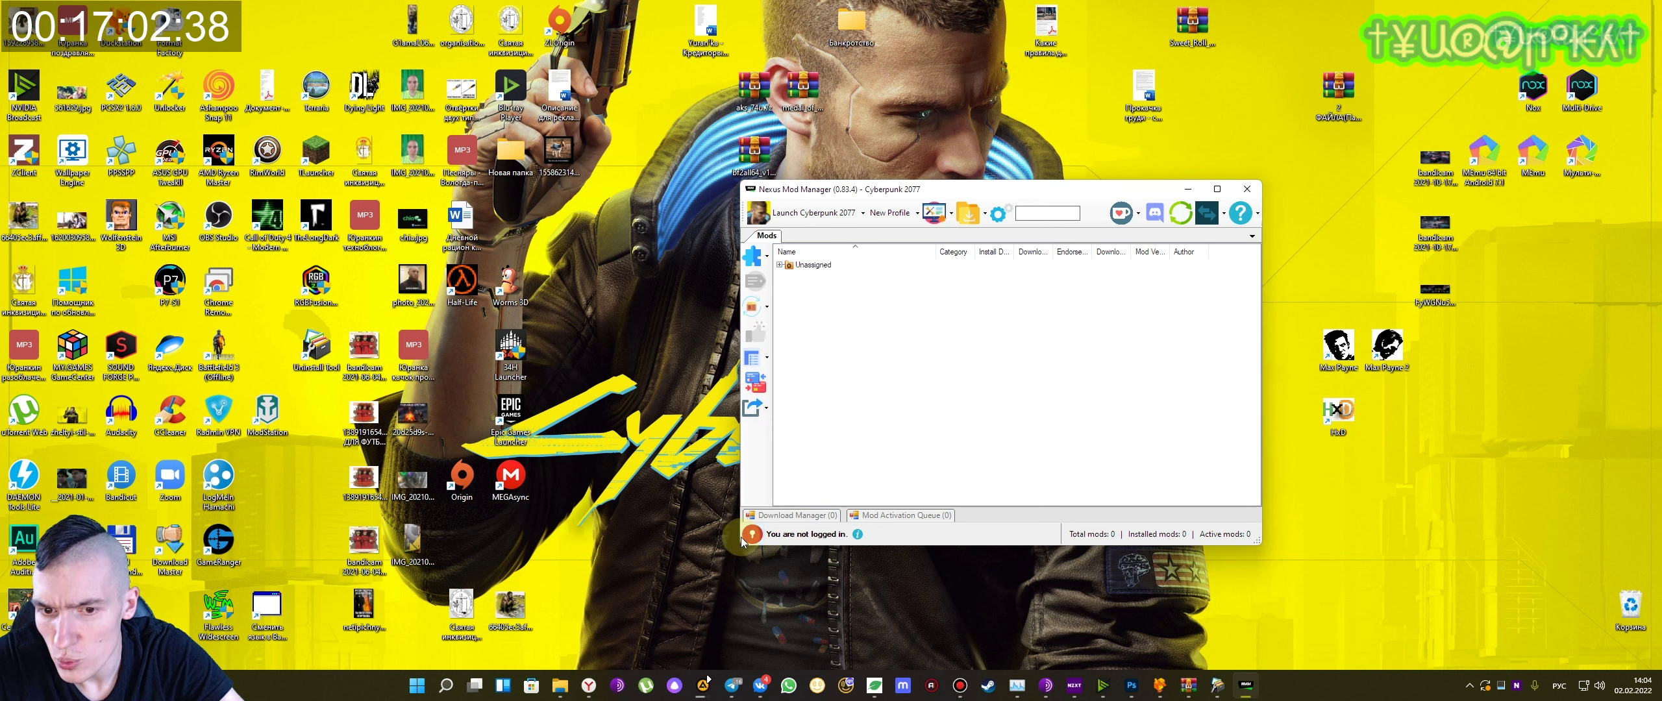
# - Add the 1.31_patch_support zip from the desktop as a mod file and expand the Unassigned category
pyautogui.click(767, 258)
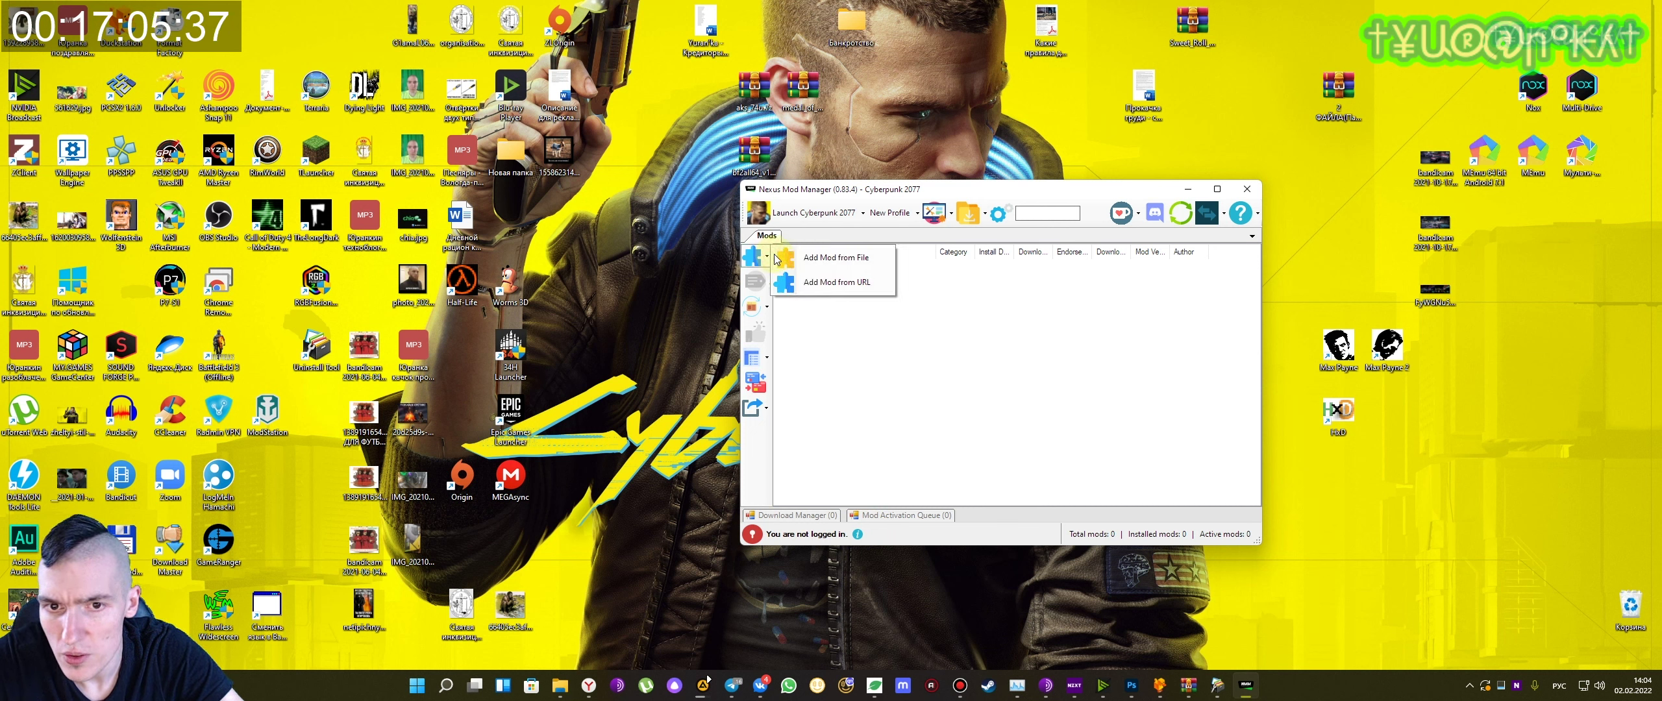
pyautogui.click(844, 260)
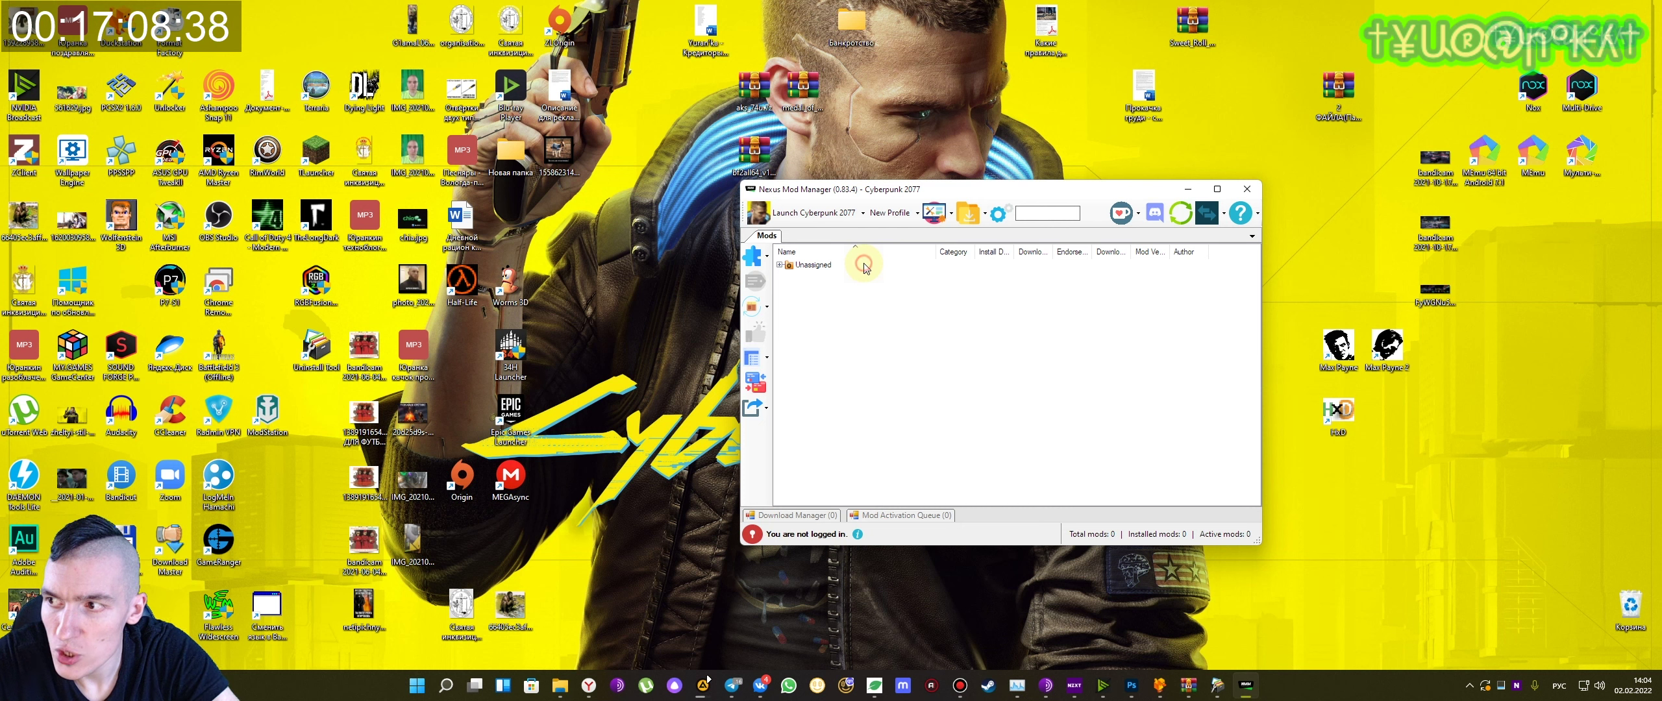
pyautogui.click(767, 256)
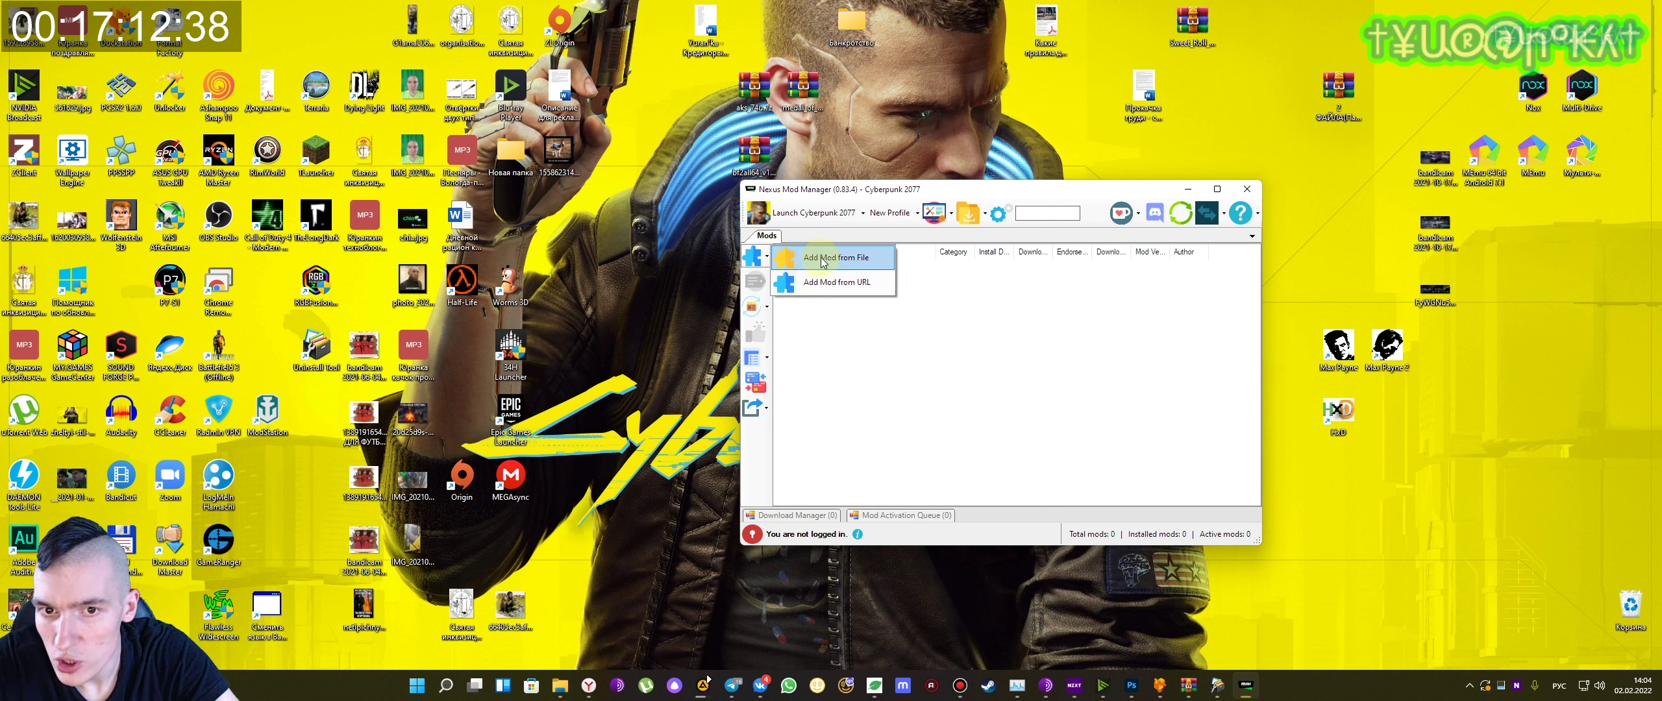
pyautogui.click(825, 258)
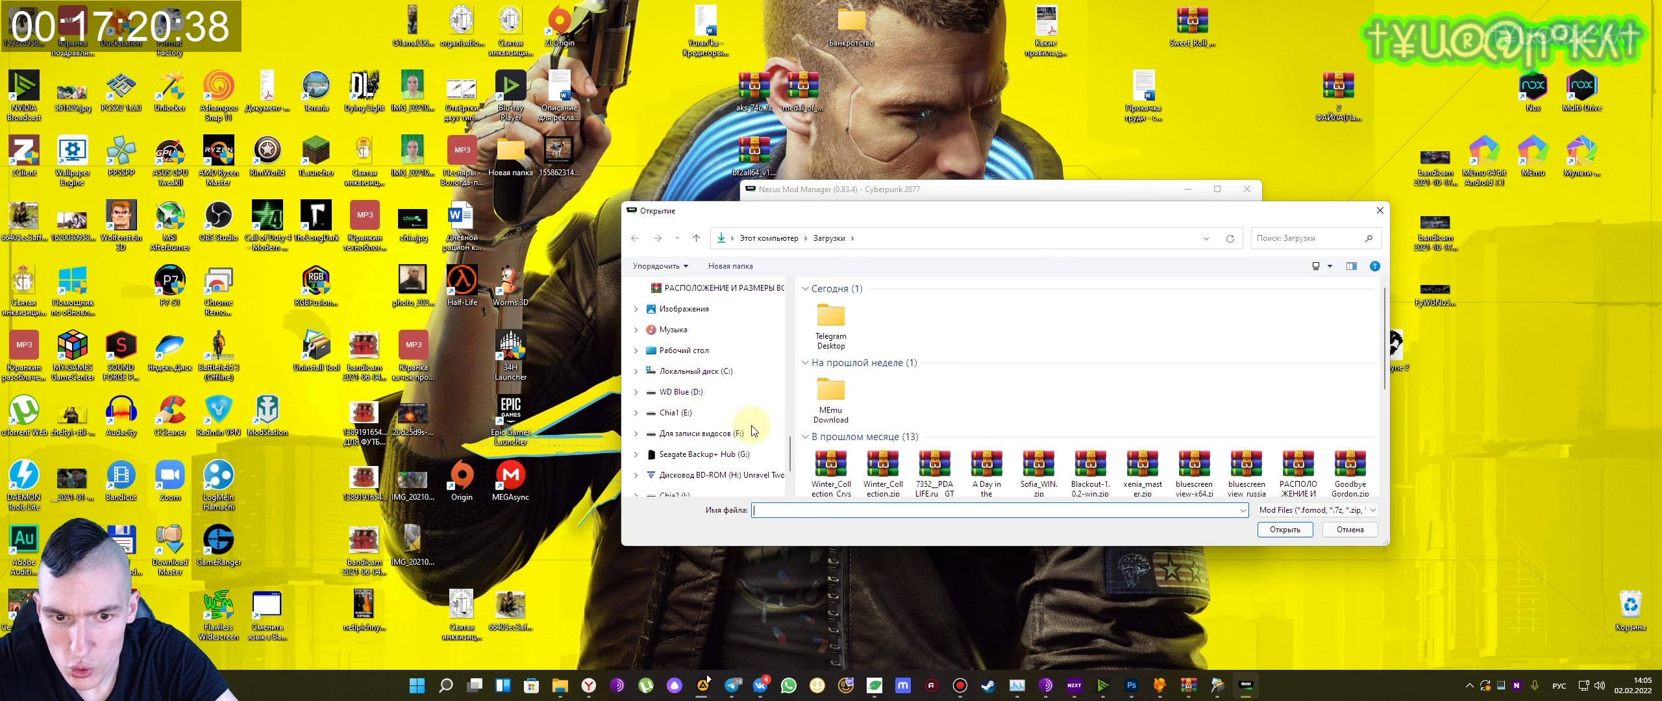
pyautogui.scroll(-1, 790, 454)
pyautogui.moveTo(790, 454); pyautogui.dragTo(798, 301)
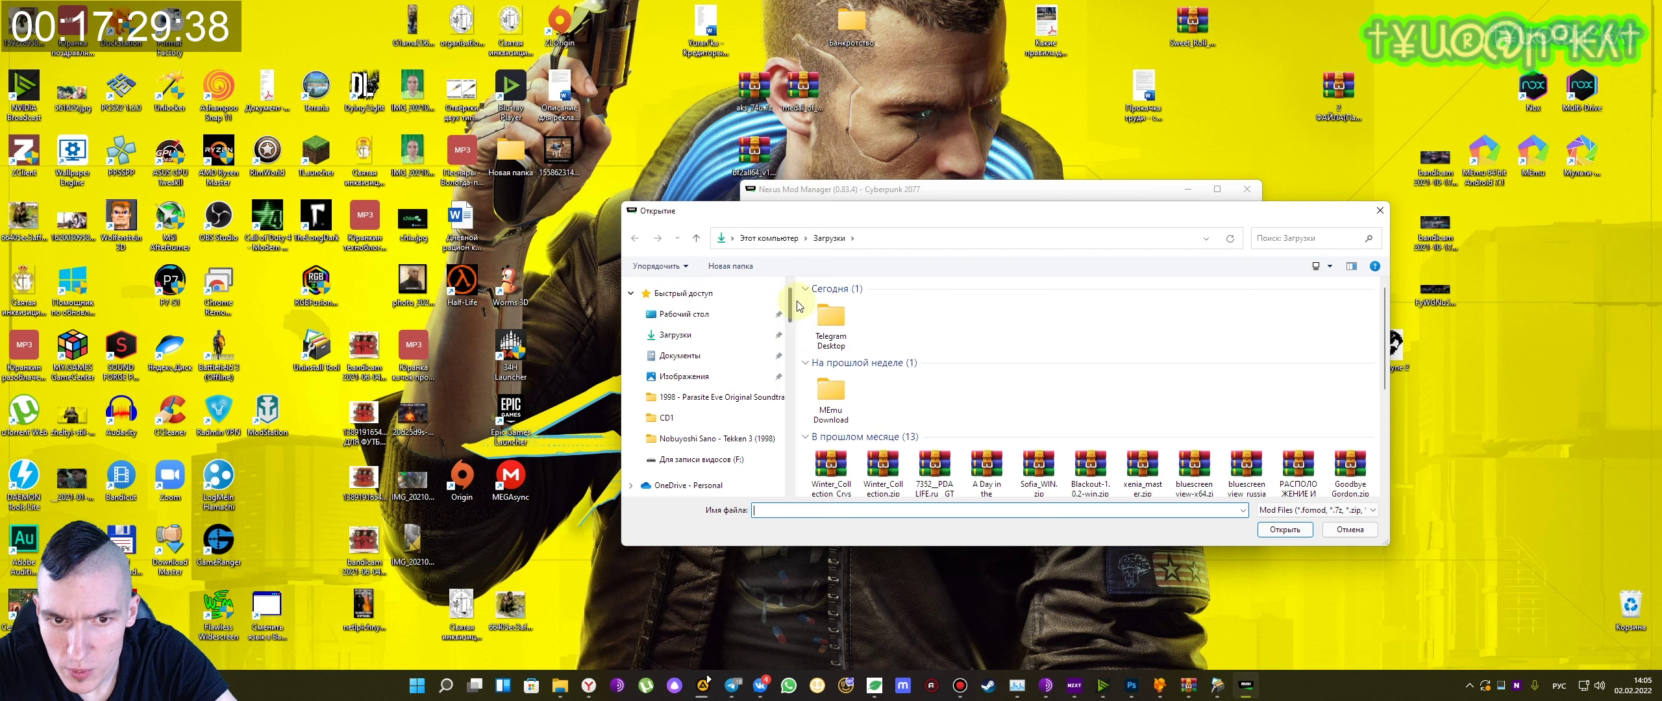
pyautogui.click(705, 318)
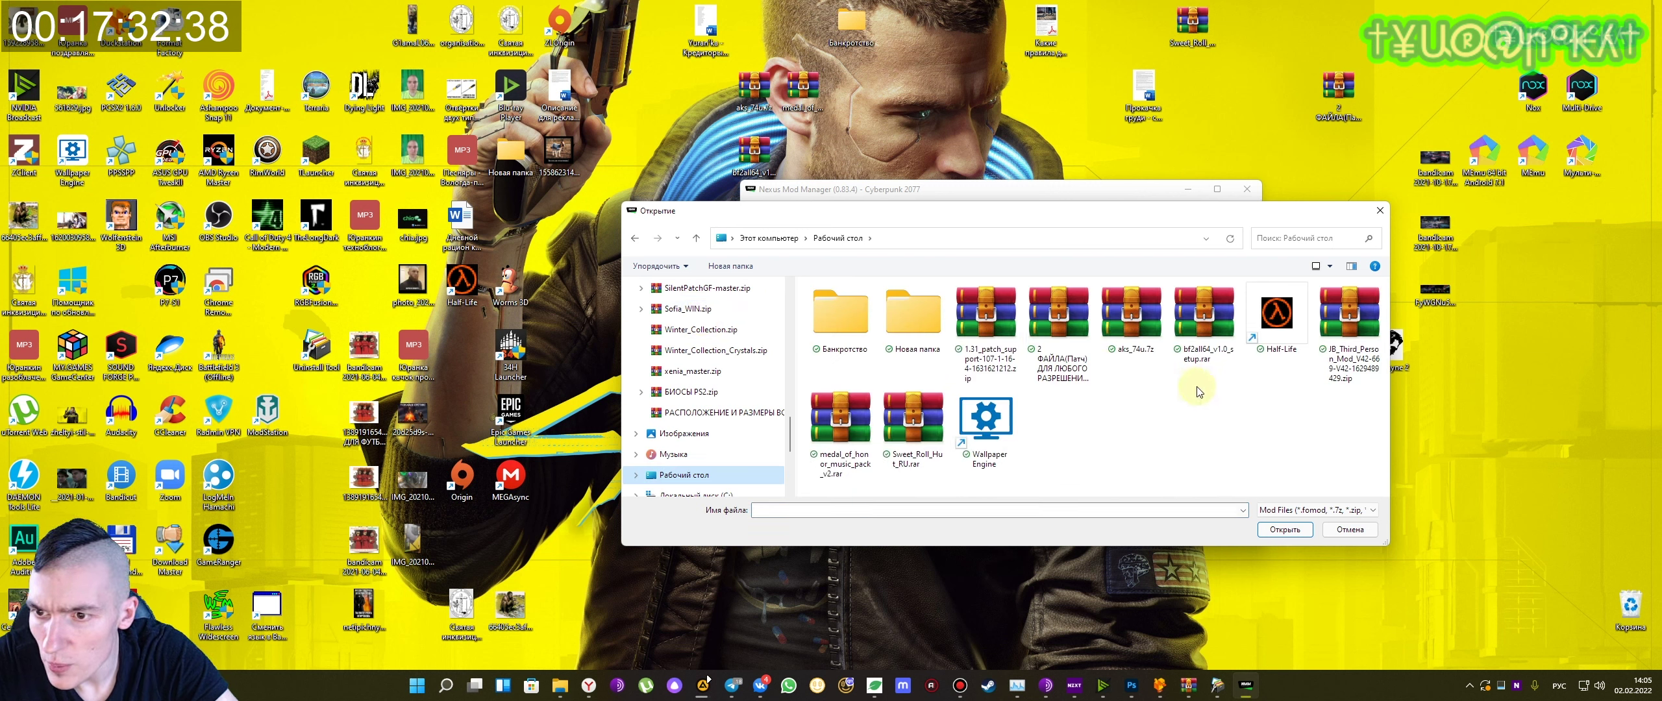
pyautogui.click(1341, 362)
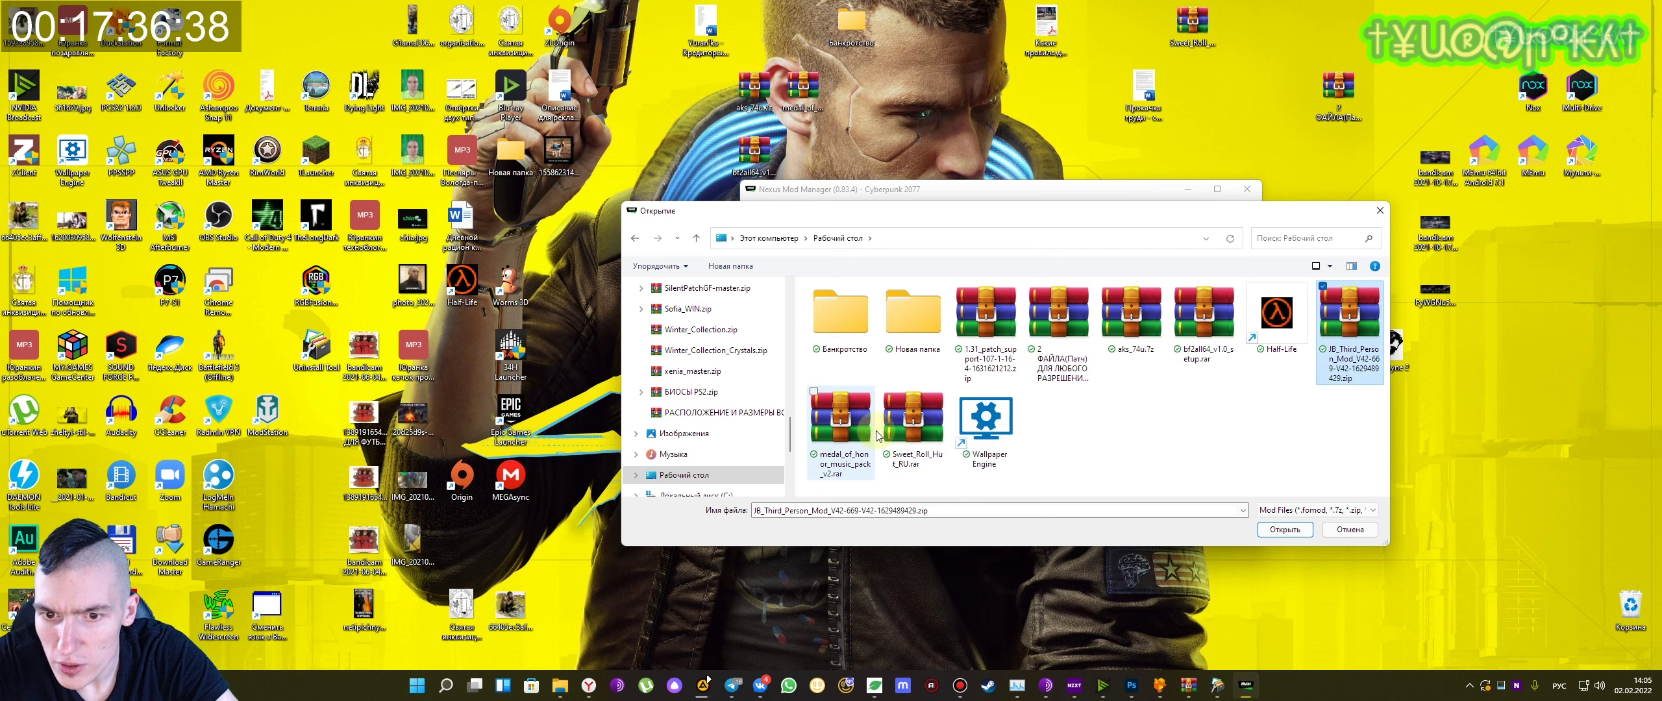
pyautogui.click(988, 331)
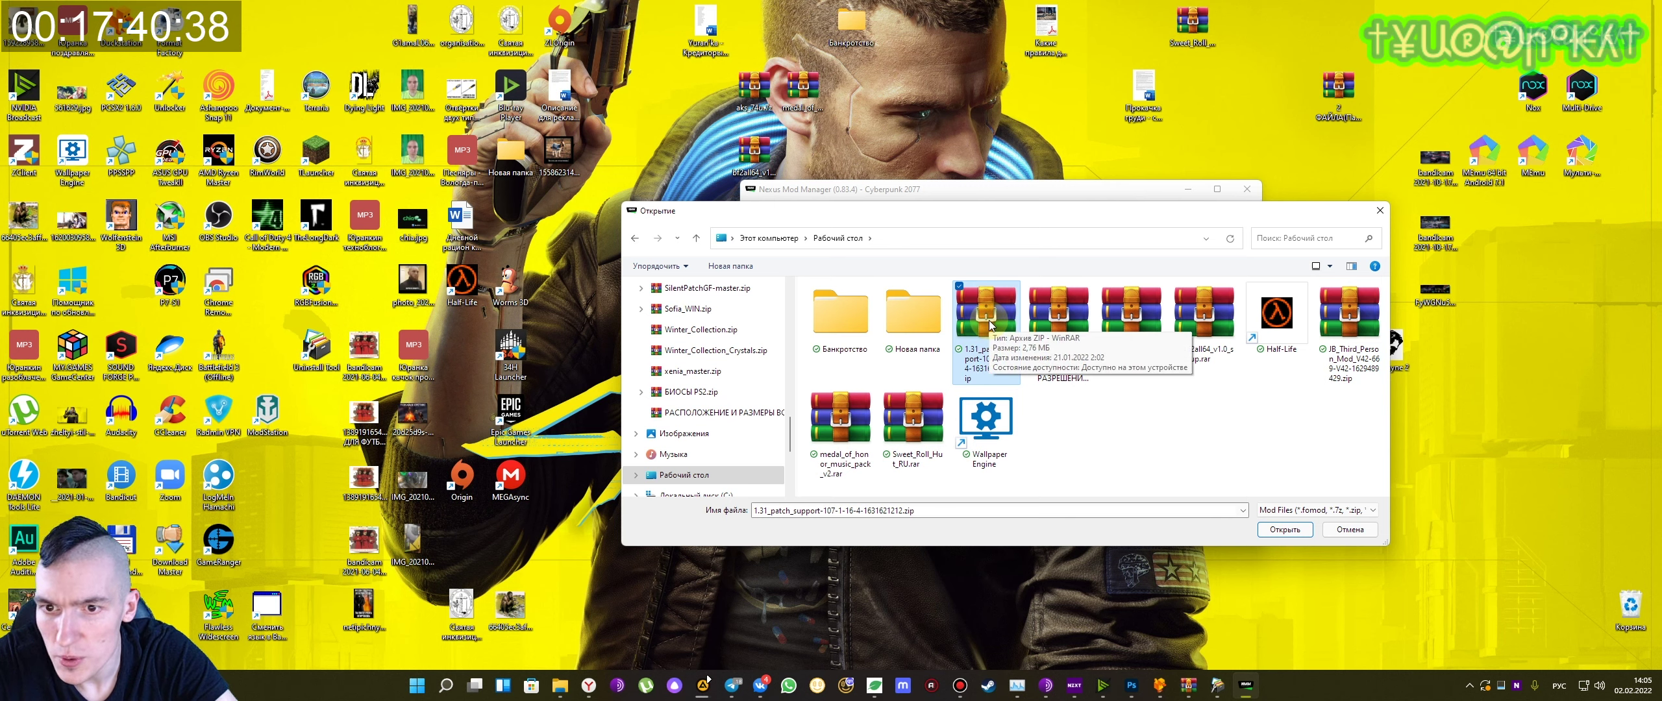
pyautogui.doubleClick(989, 320)
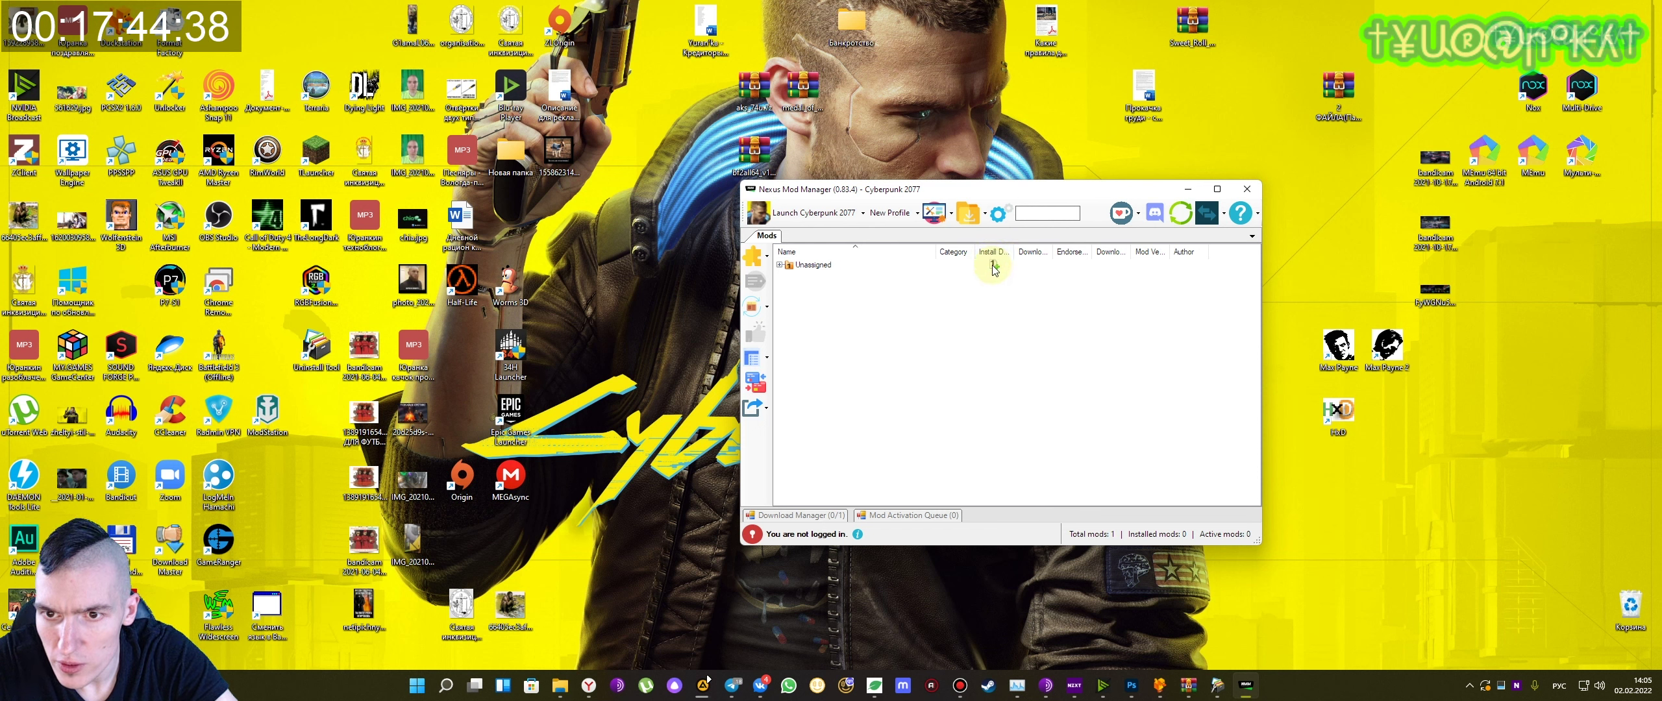
pyautogui.click(780, 264)
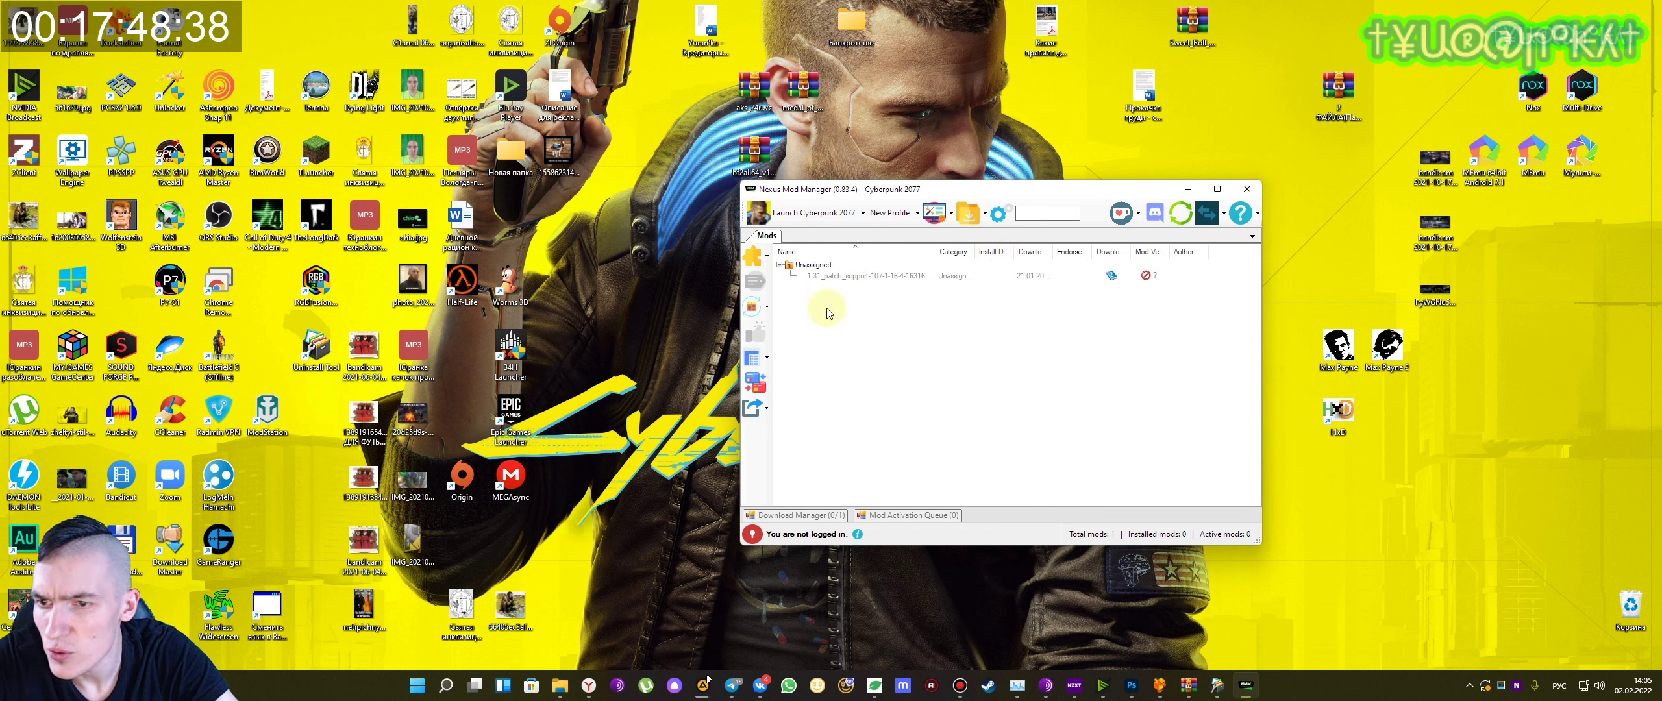
pyautogui.click(811, 264)
pyautogui.rightClick(822, 267)
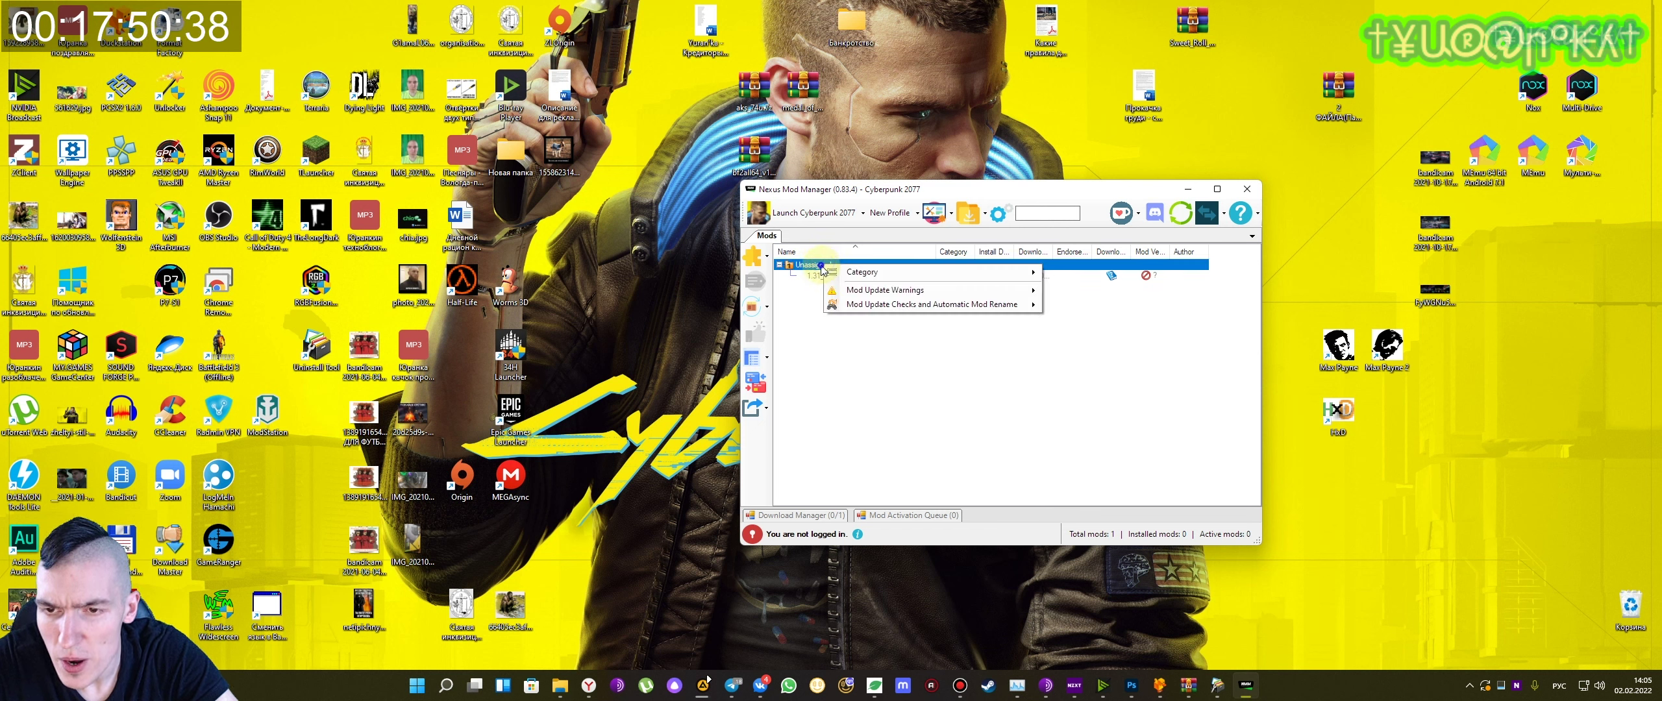
pyautogui.moveTo(899, 278)
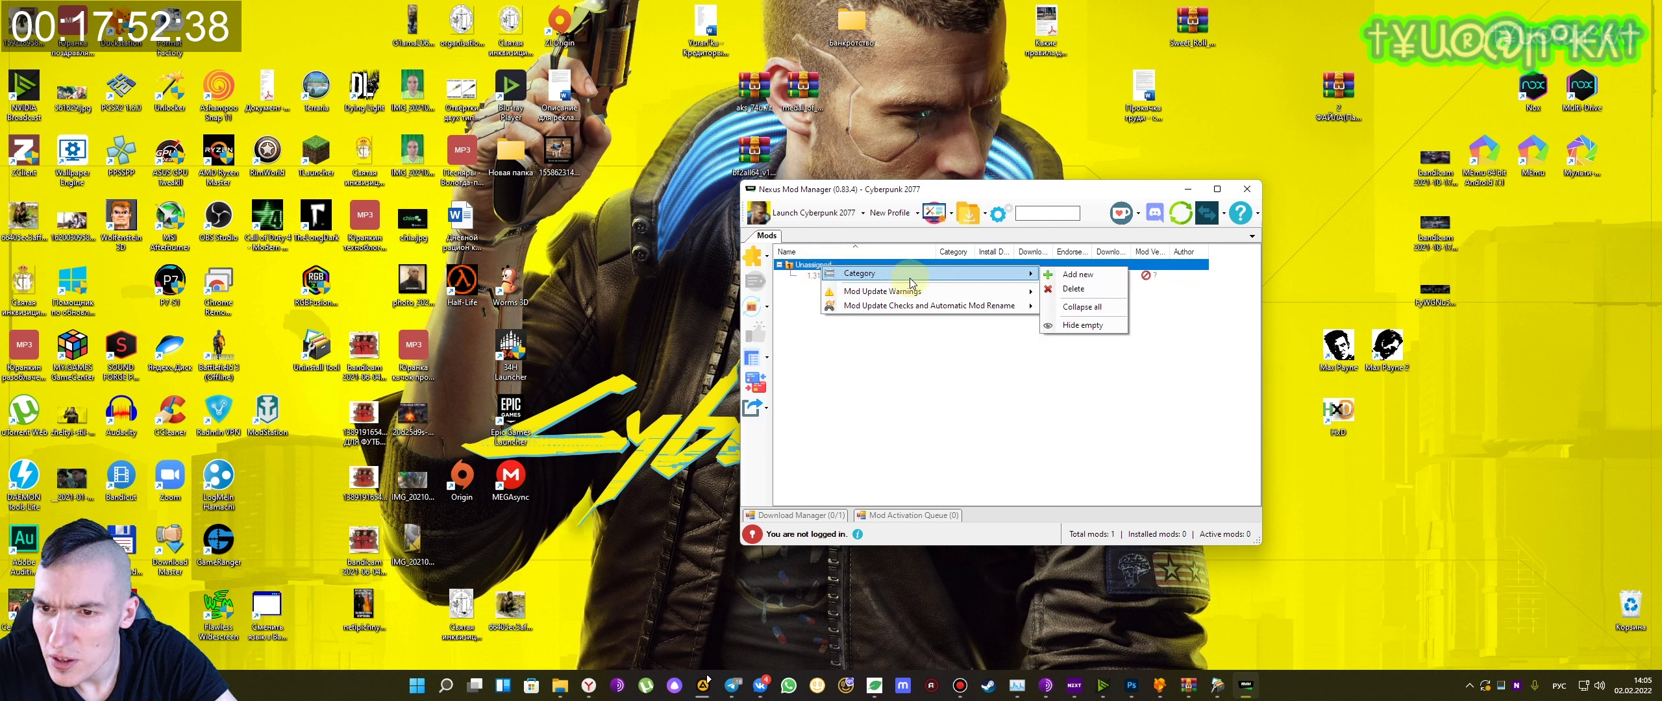
pyautogui.click(908, 366)
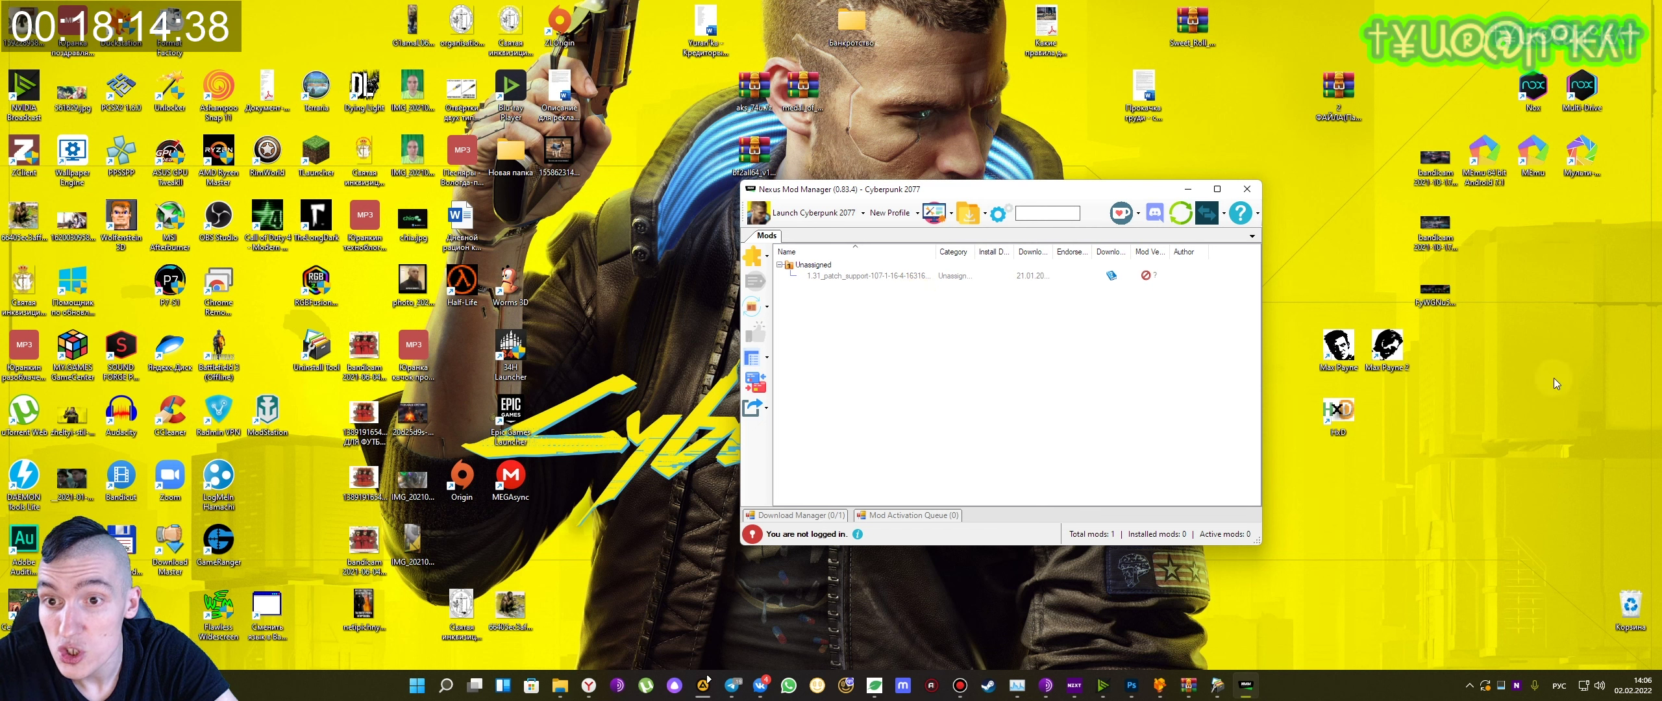
# - Add the JB_Third_Person_Mod_V42 zip from the desktop as a second mod file
pyautogui.click(751, 259)
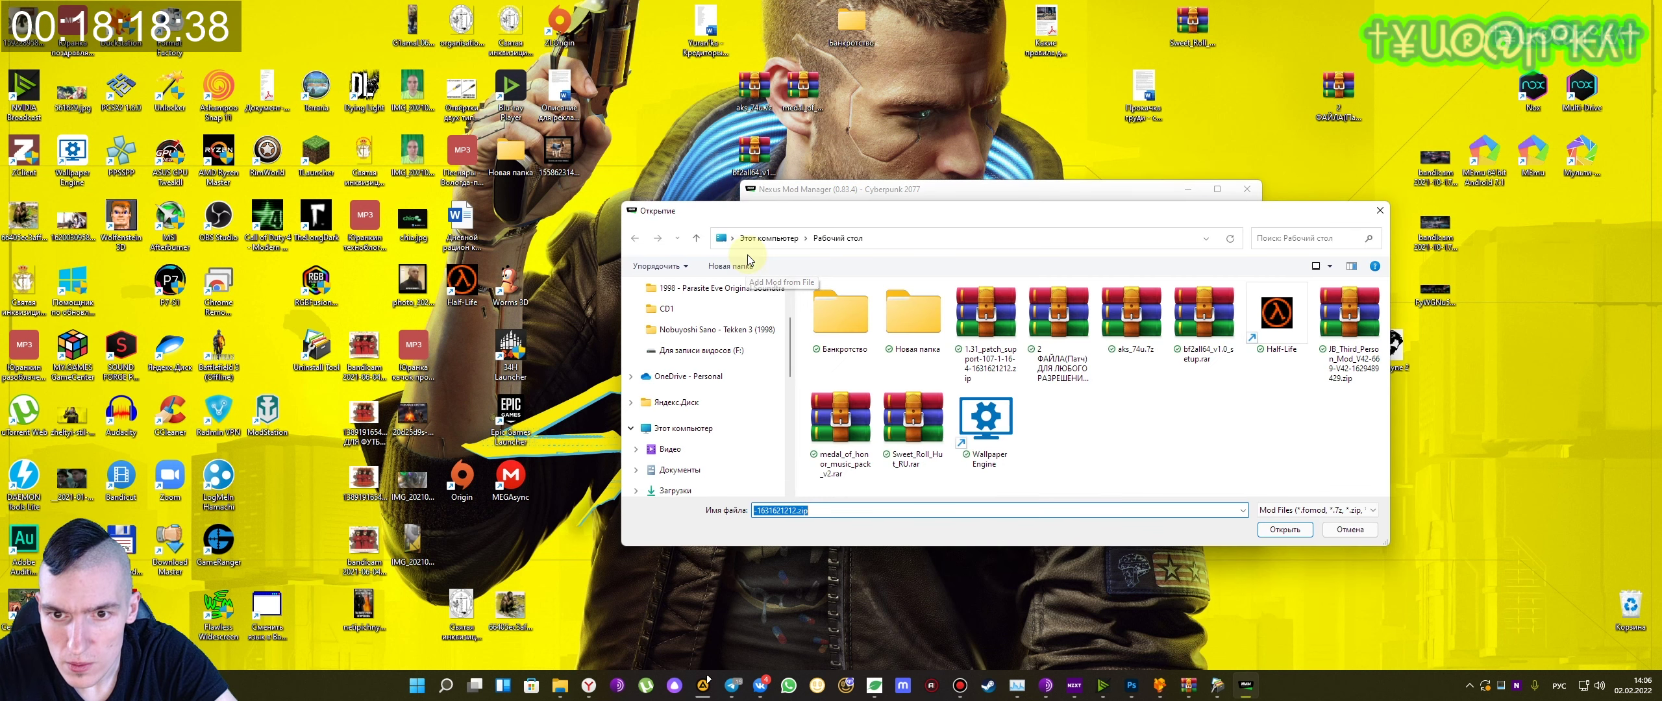
pyautogui.doubleClick(1356, 316)
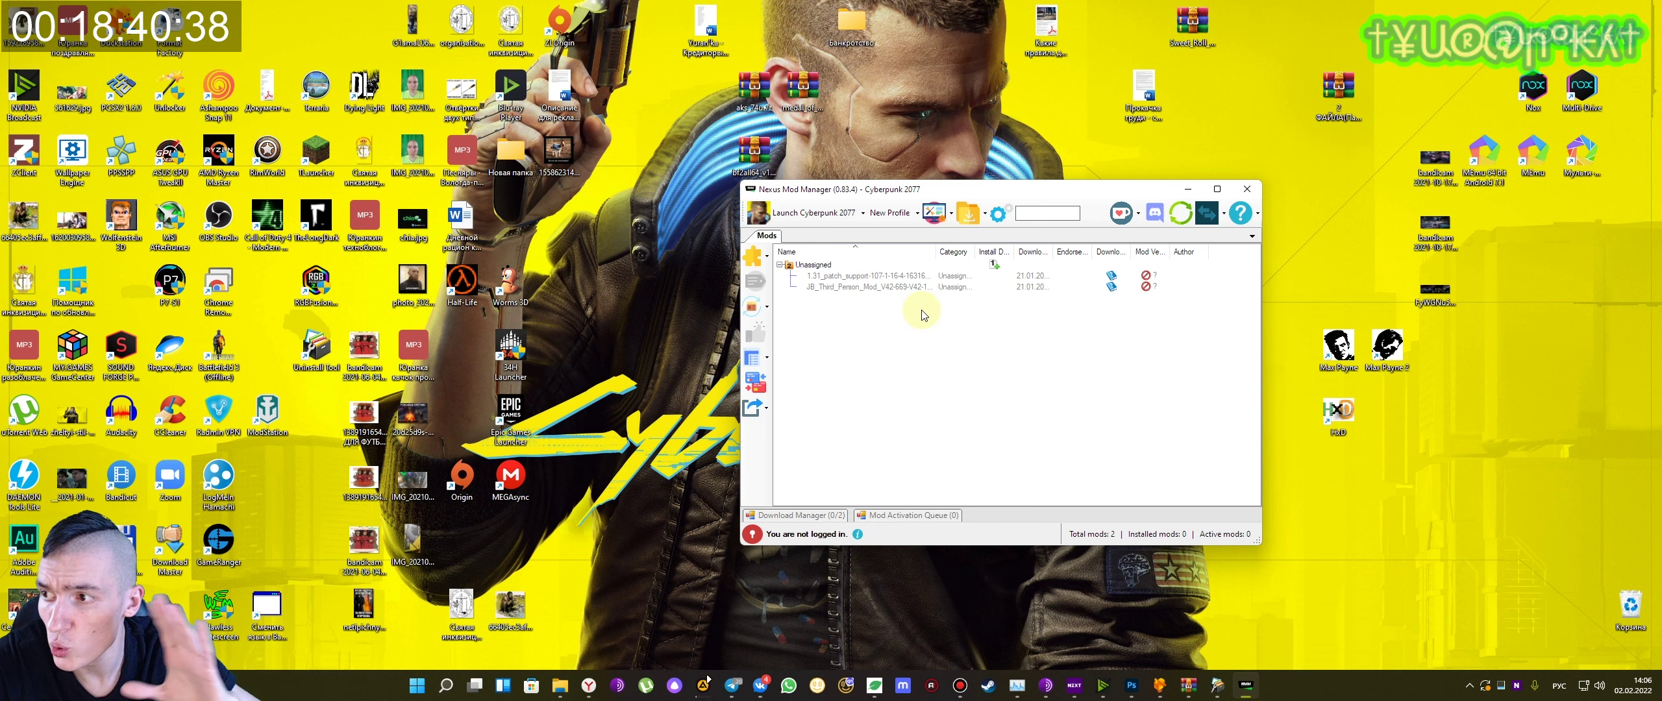
pyautogui.click(920, 276)
pyautogui.click(887, 288)
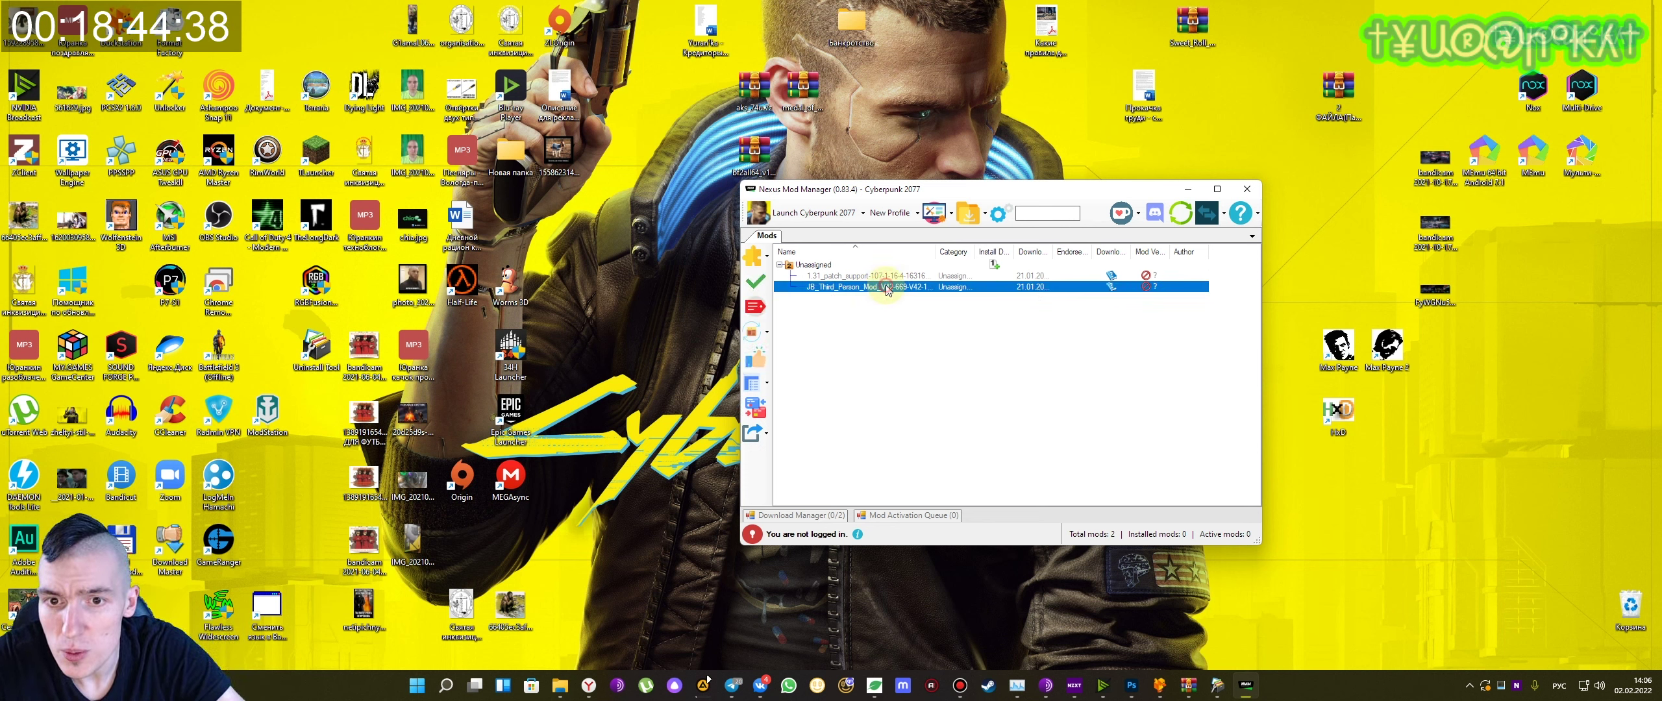
pyautogui.click(928, 325)
# - Install and activate the 1.31 patch support mod and the JB Third Person Mod
pyautogui.click(913, 277)
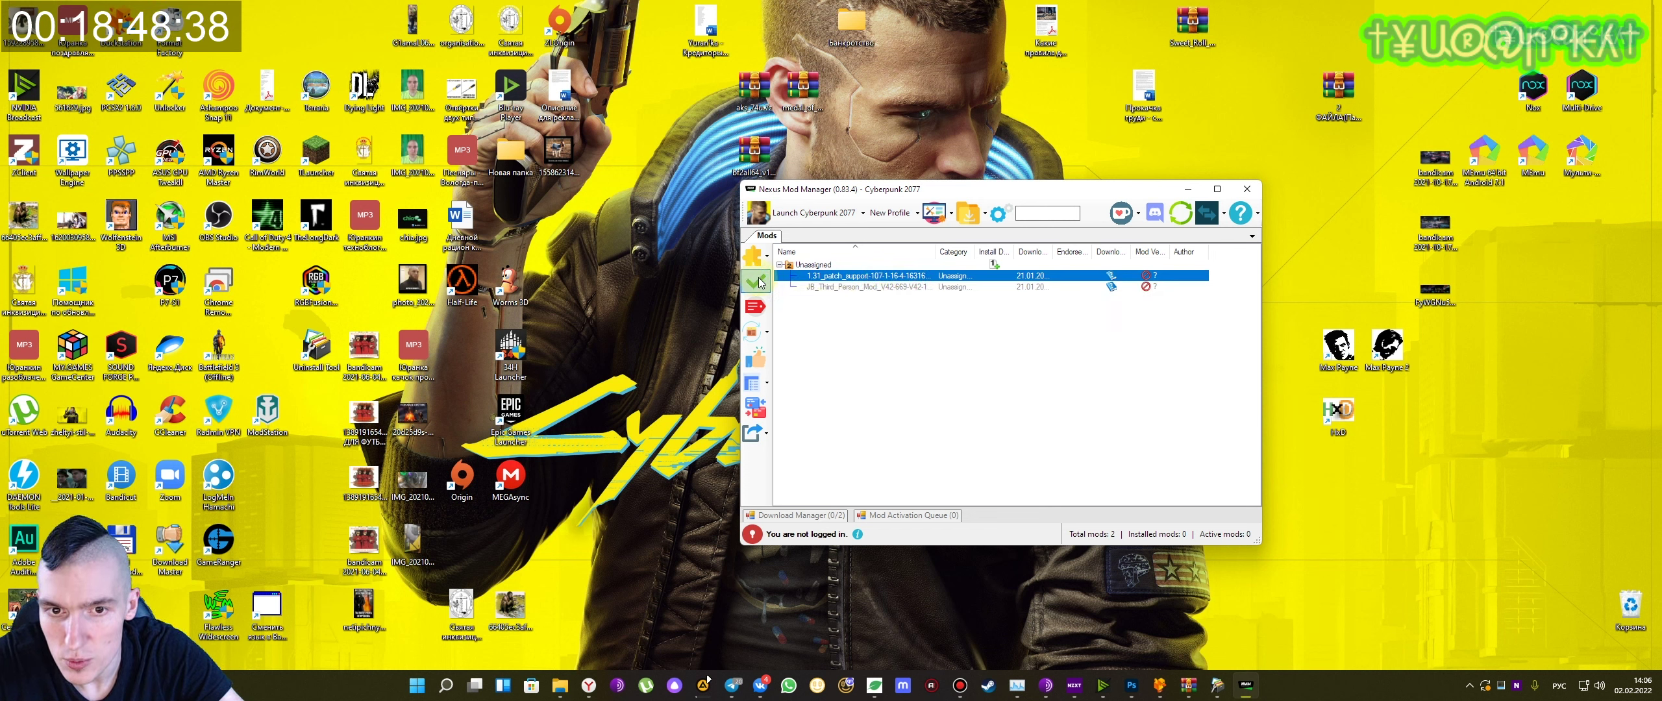
pyautogui.click(755, 281)
pyautogui.click(872, 287)
pyautogui.click(755, 281)
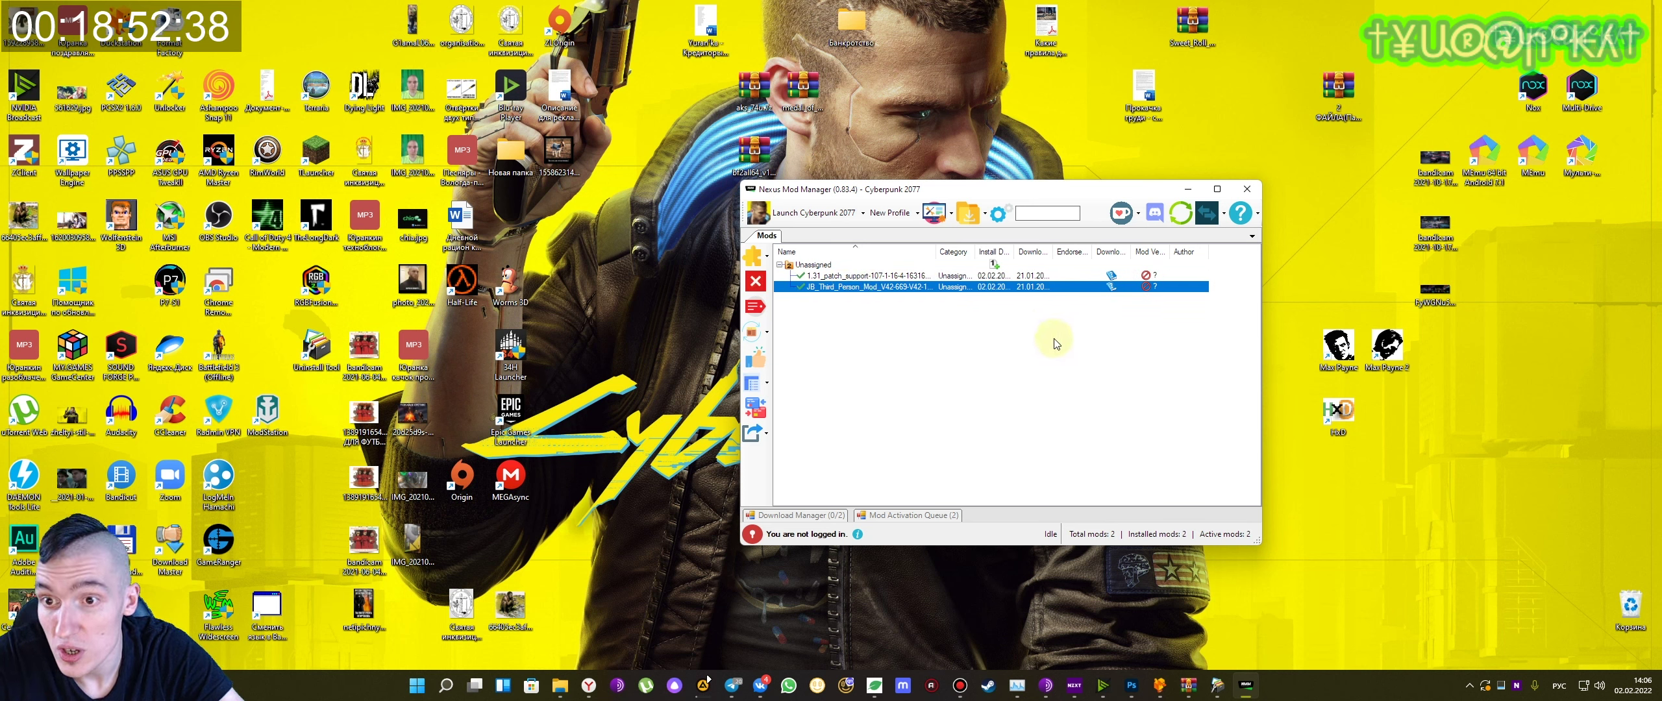
# - Move the mod manager window off the desktop archives, check the Cyberpunk 2077 launch options and close the manager
pyautogui.moveTo(857, 189); pyautogui.dragTo(866, 235)
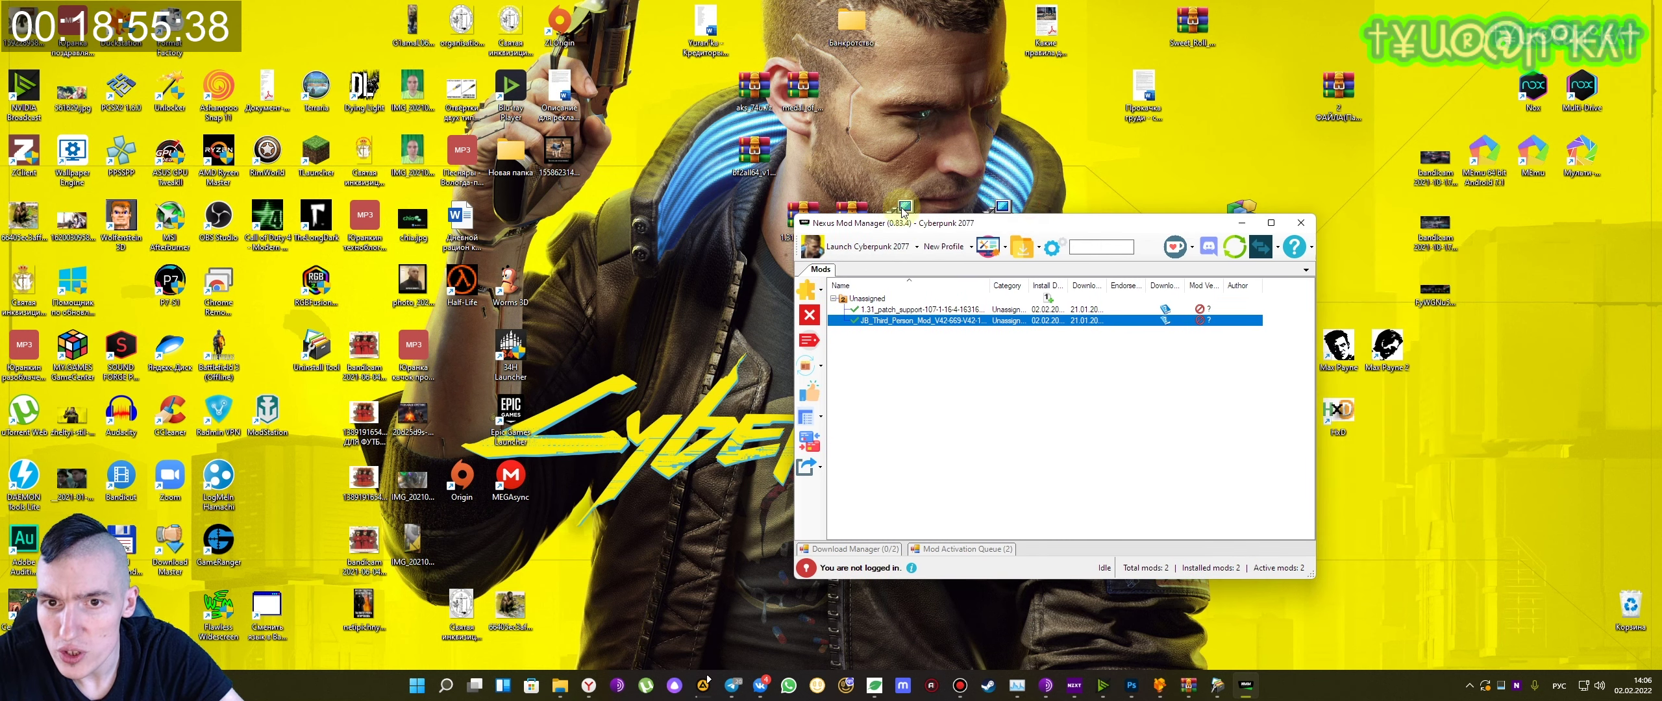
pyautogui.click(918, 248)
pyautogui.click(928, 363)
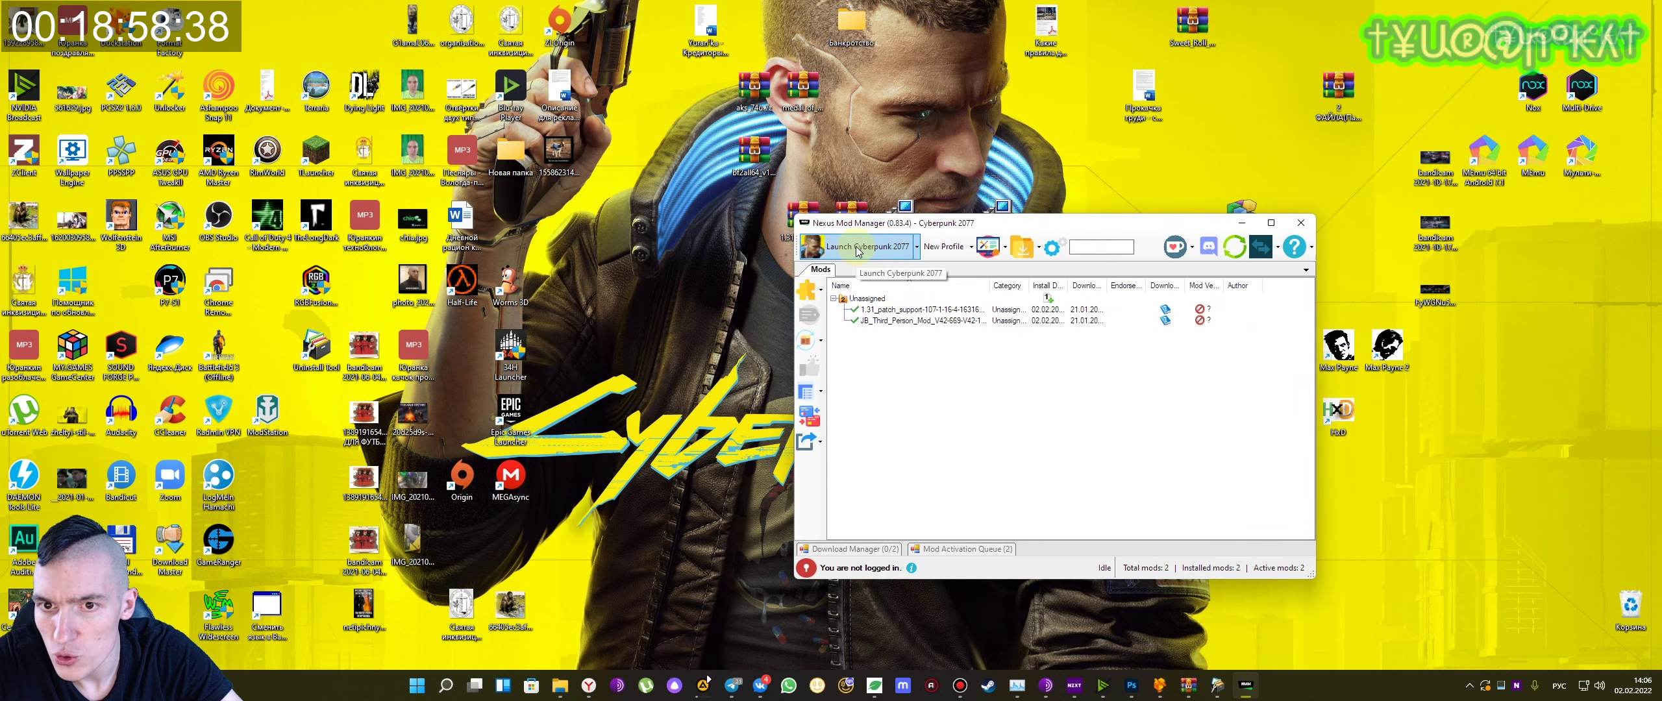
pyautogui.click(1298, 223)
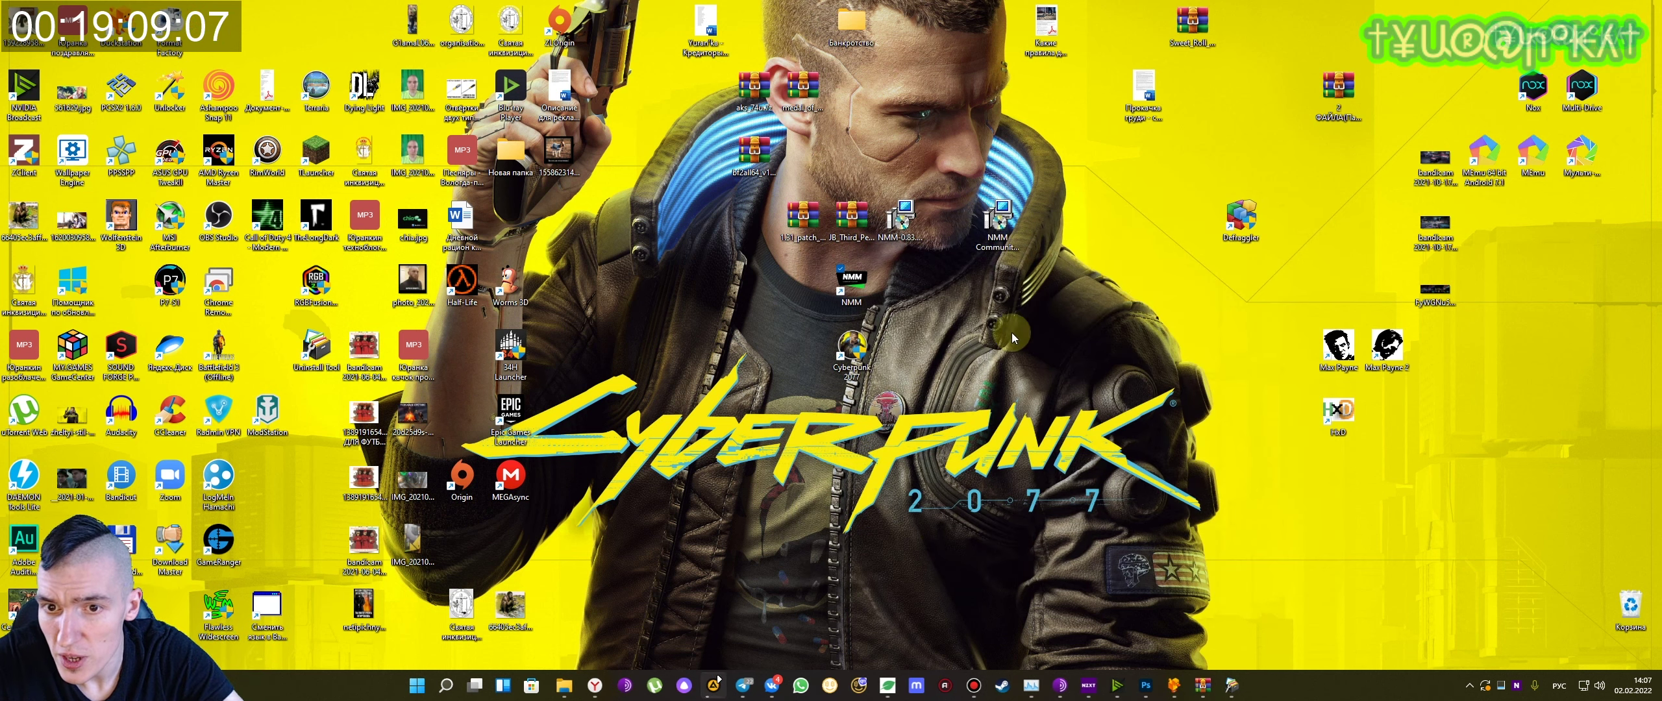
# - Reopen Nexus Mod Manager for Cyberpunk 2077 with its window clear of the desktop shortcuts, and expand the Unassigned category
pyautogui.doubleClick(855, 290)
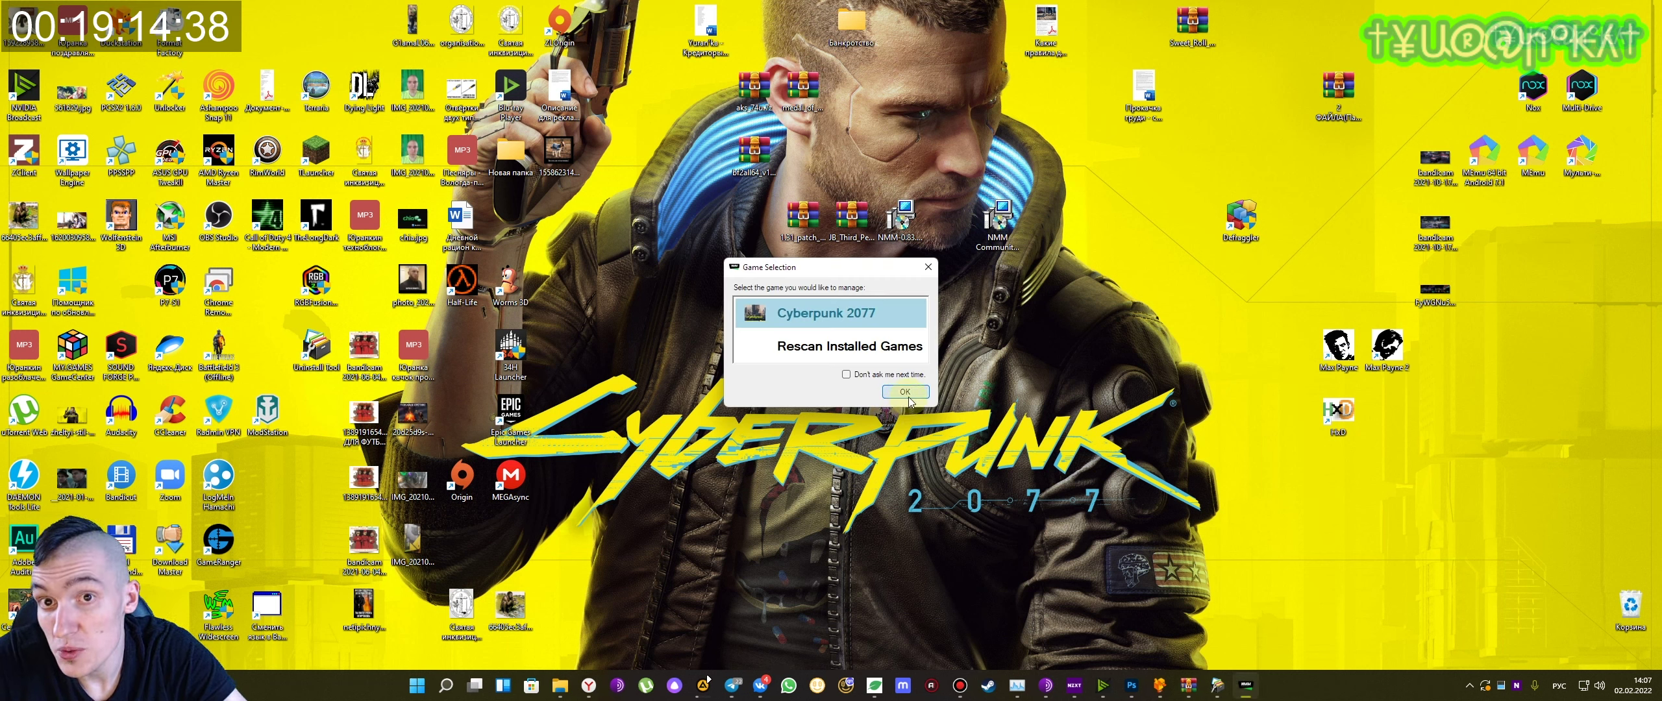
pyautogui.click(905, 392)
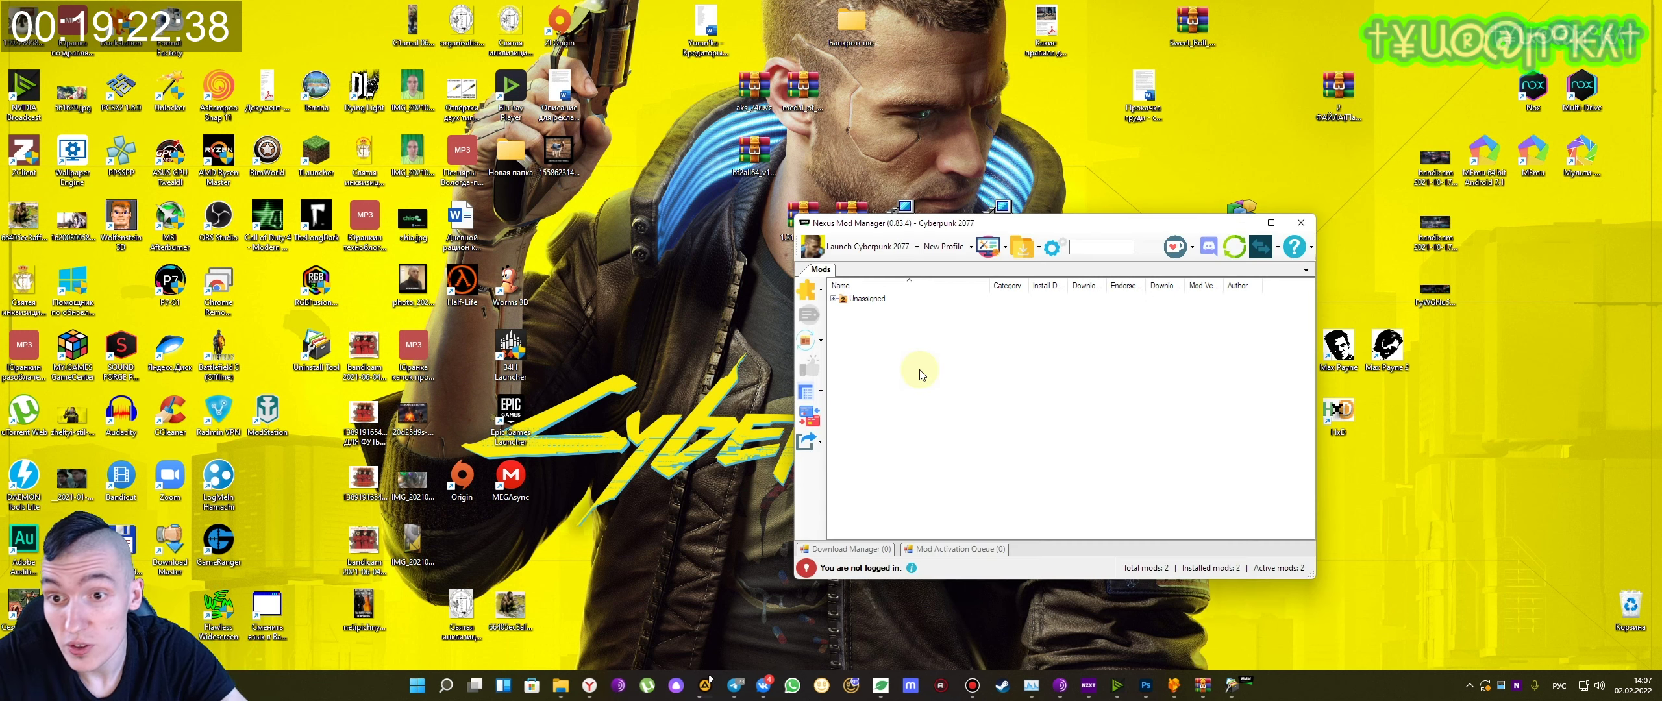
pyautogui.moveTo(945, 226); pyautogui.dragTo(1025, 279)
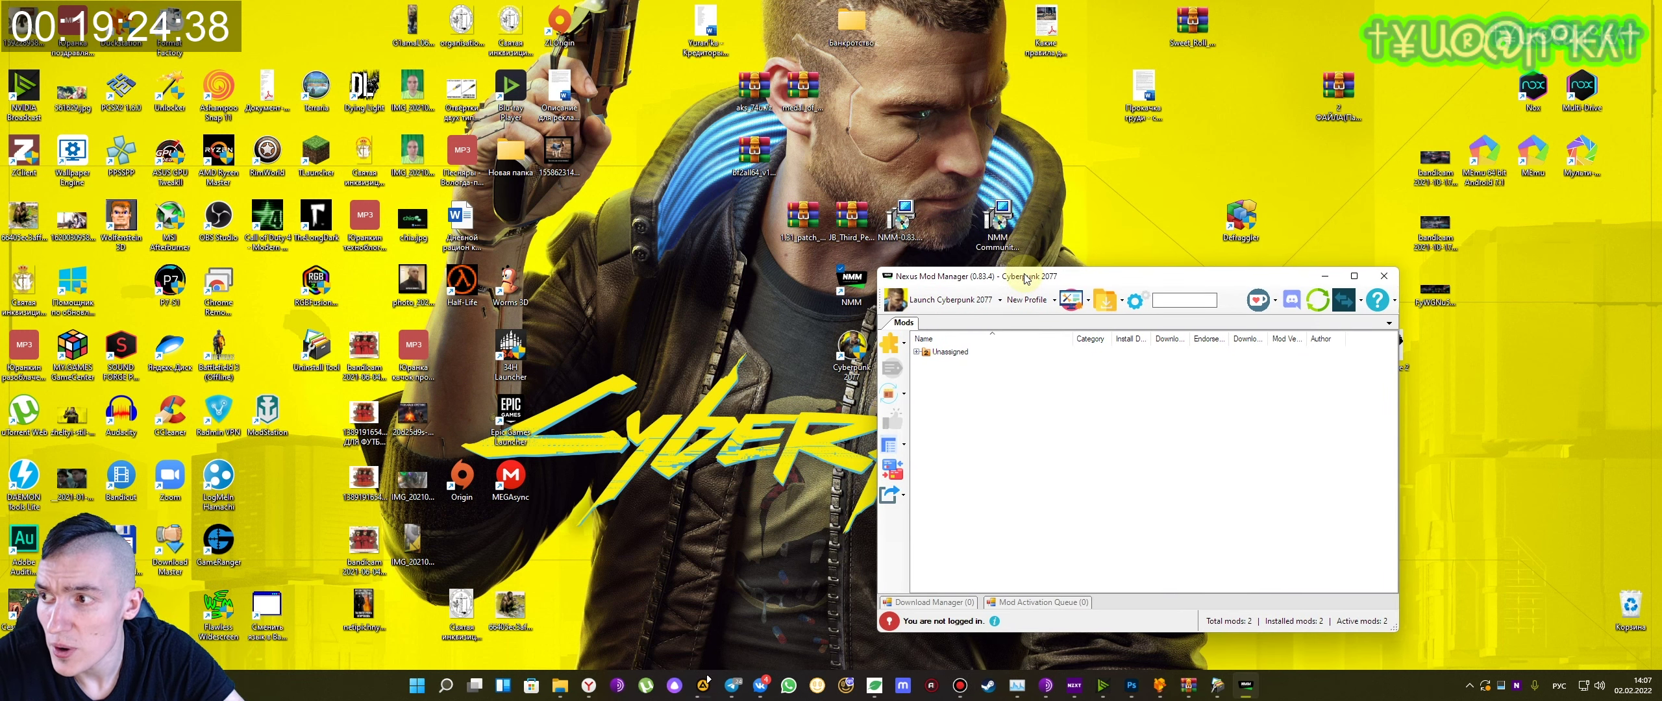
pyautogui.moveTo(1024, 279); pyautogui.dragTo(1030, 279)
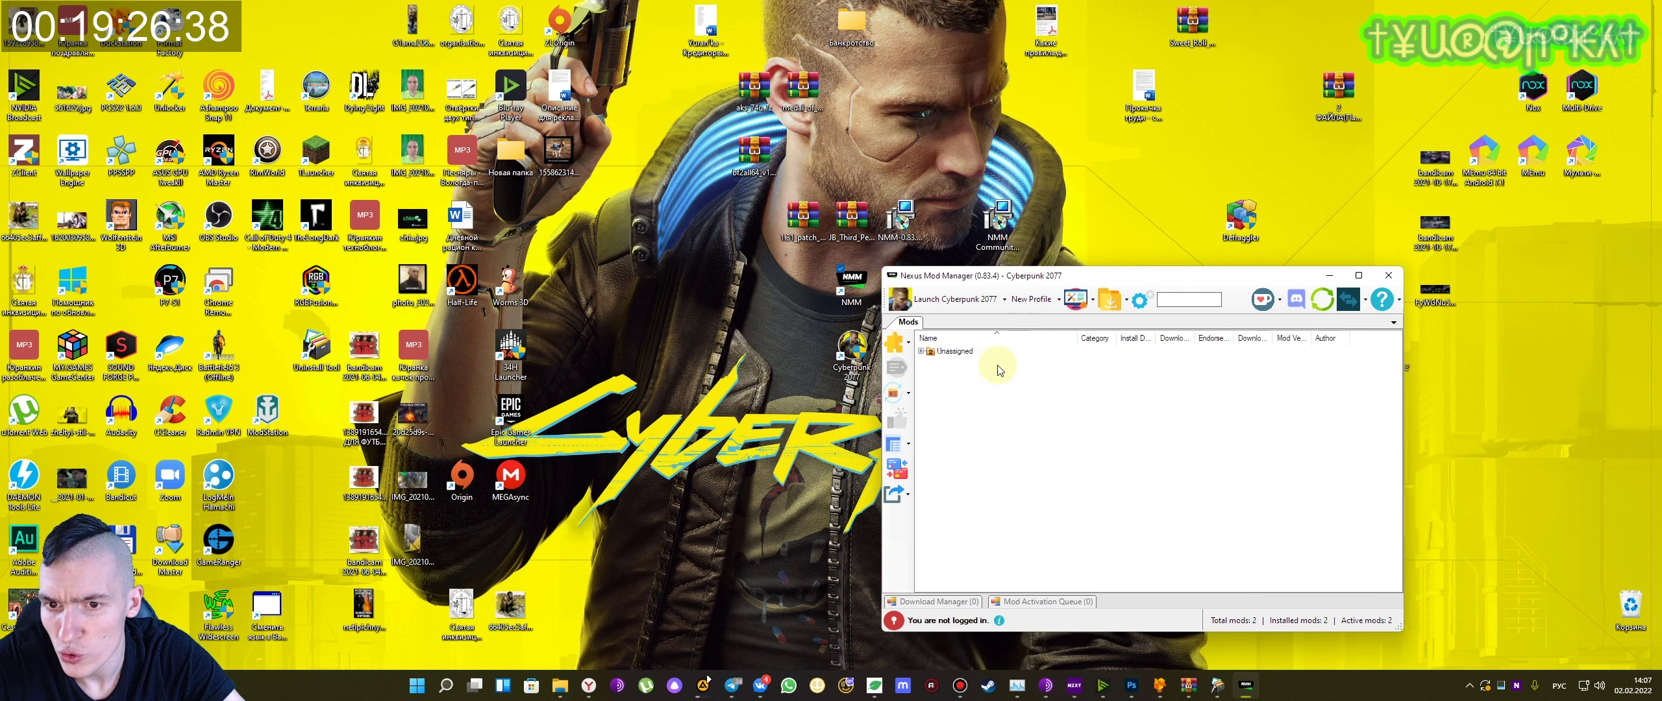
pyautogui.click(920, 352)
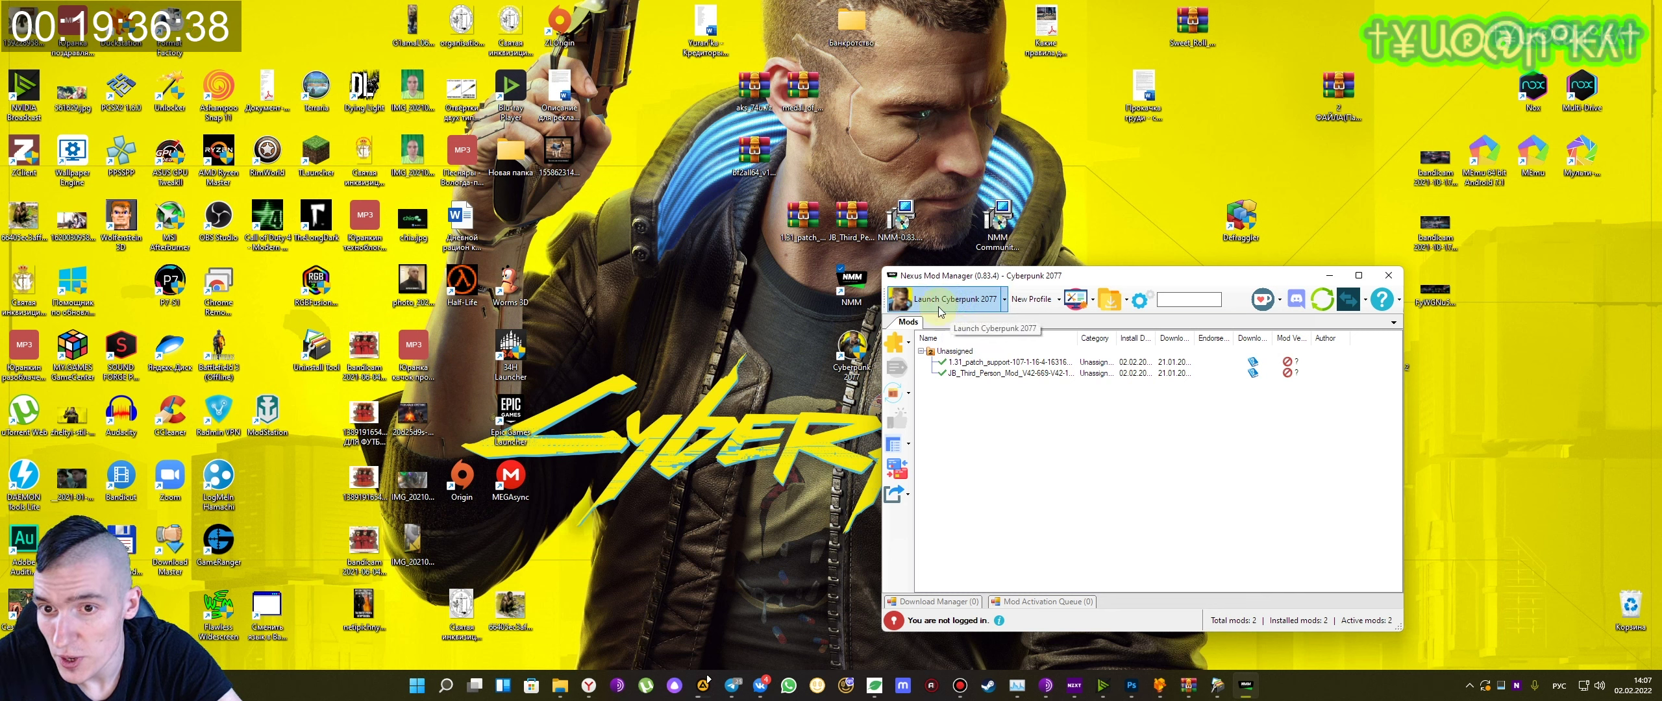
# - Start launching Cyberpunk 2077 from the mod manager and place the close-after-launch prompt below the two listed mods, with its details expanded
pyautogui.click(964, 303)
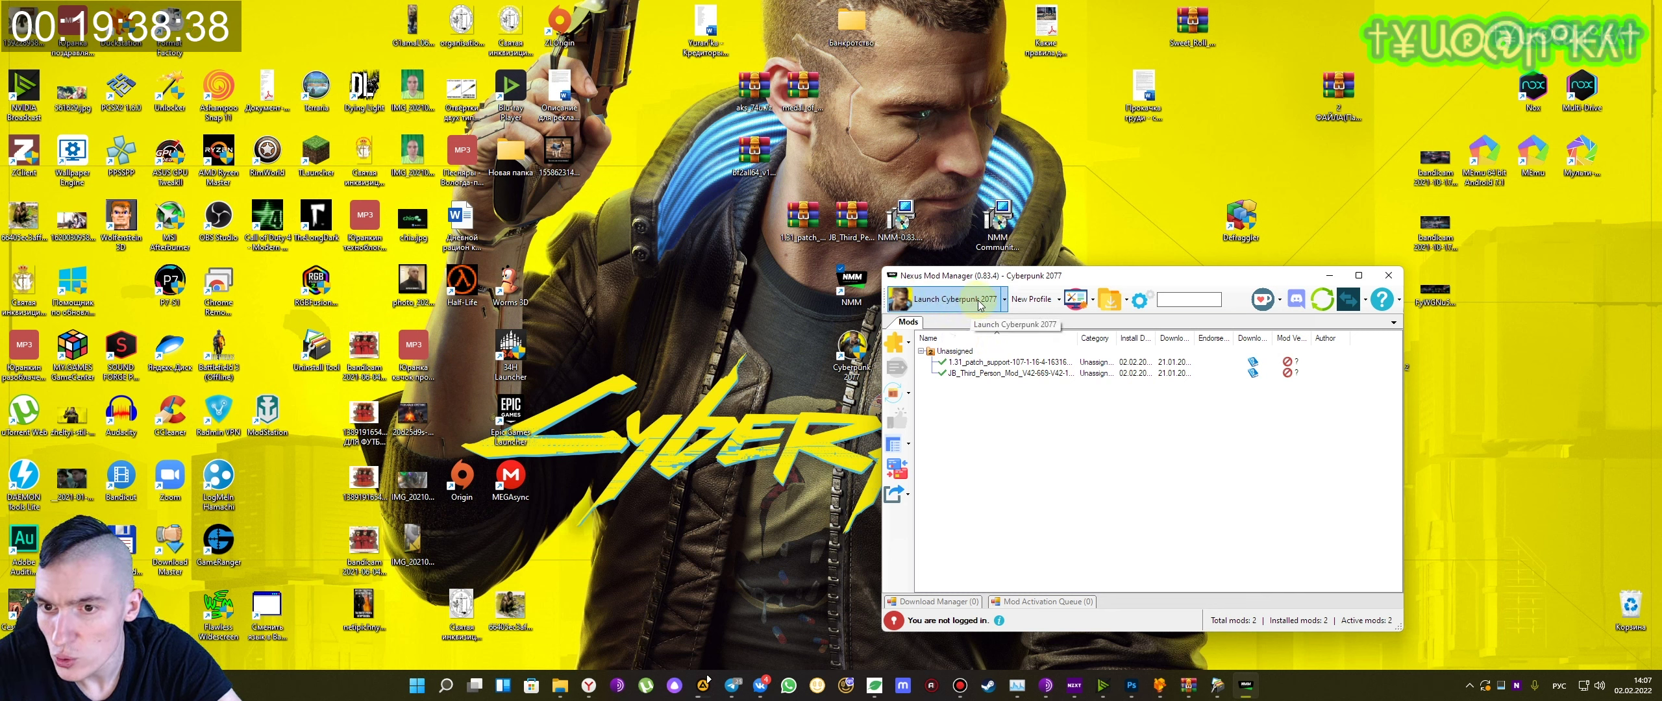
pyautogui.click(981, 304)
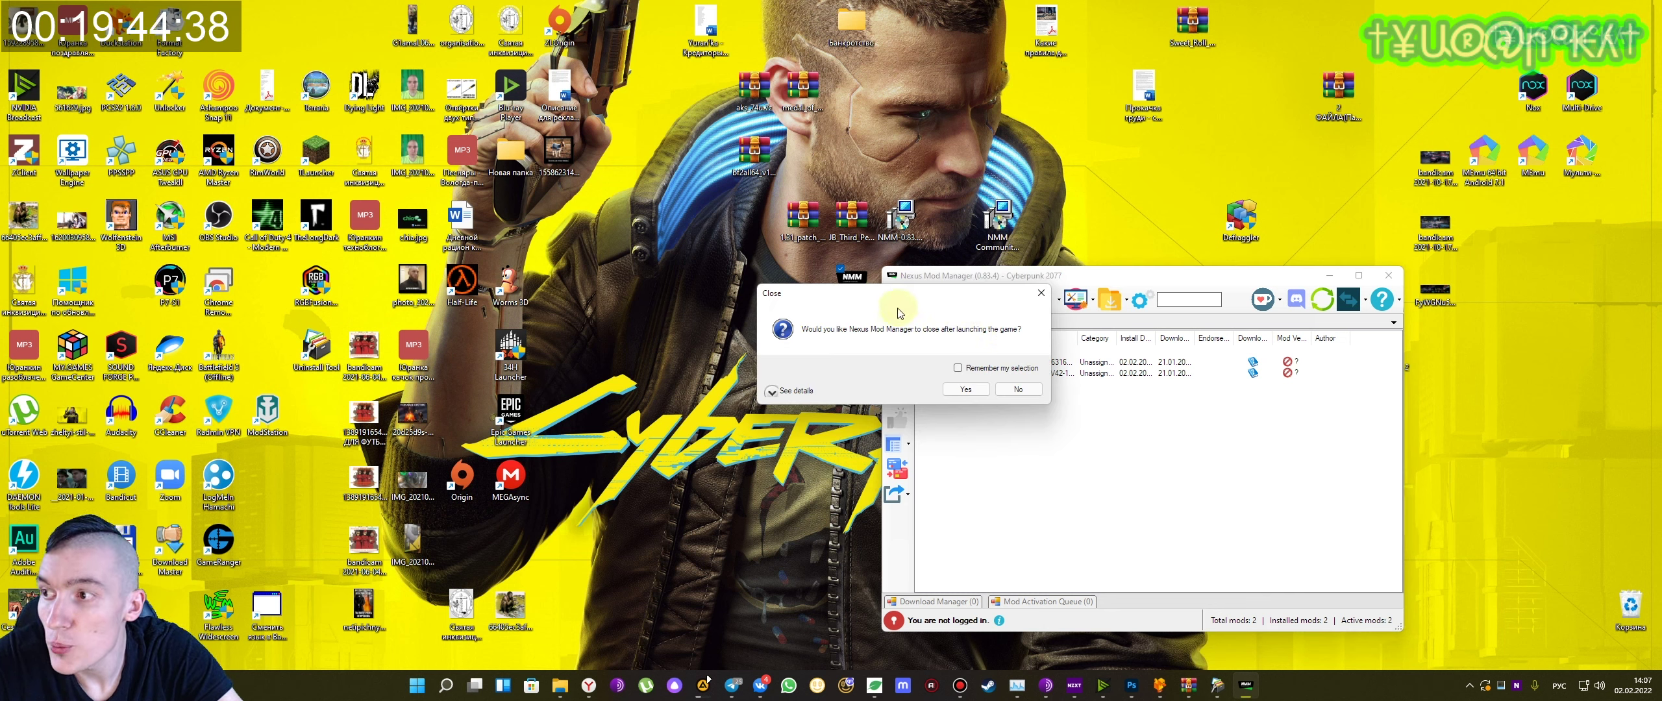
pyautogui.moveTo(928, 296); pyautogui.dragTo(1022, 307)
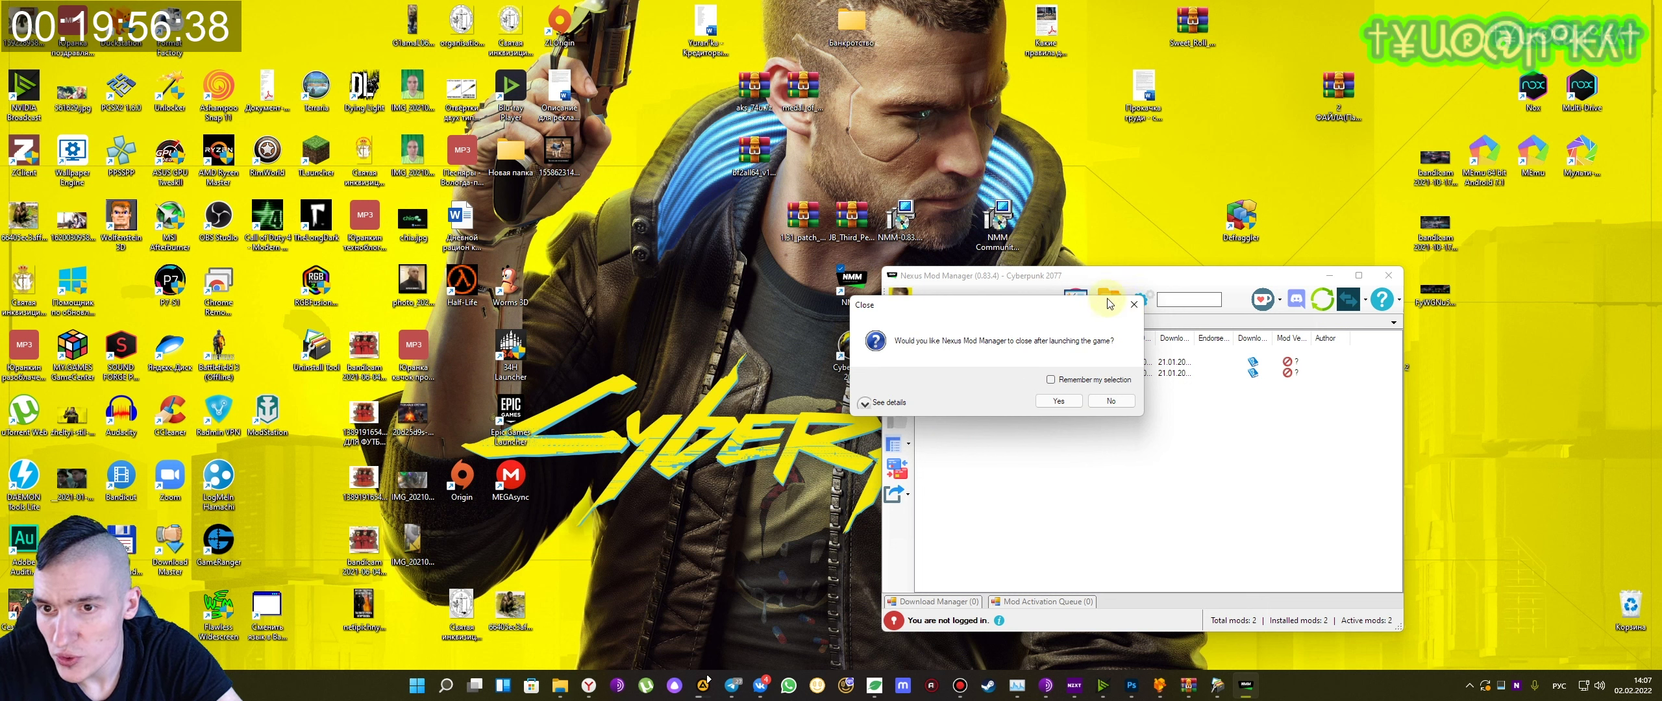
pyautogui.click(1134, 308)
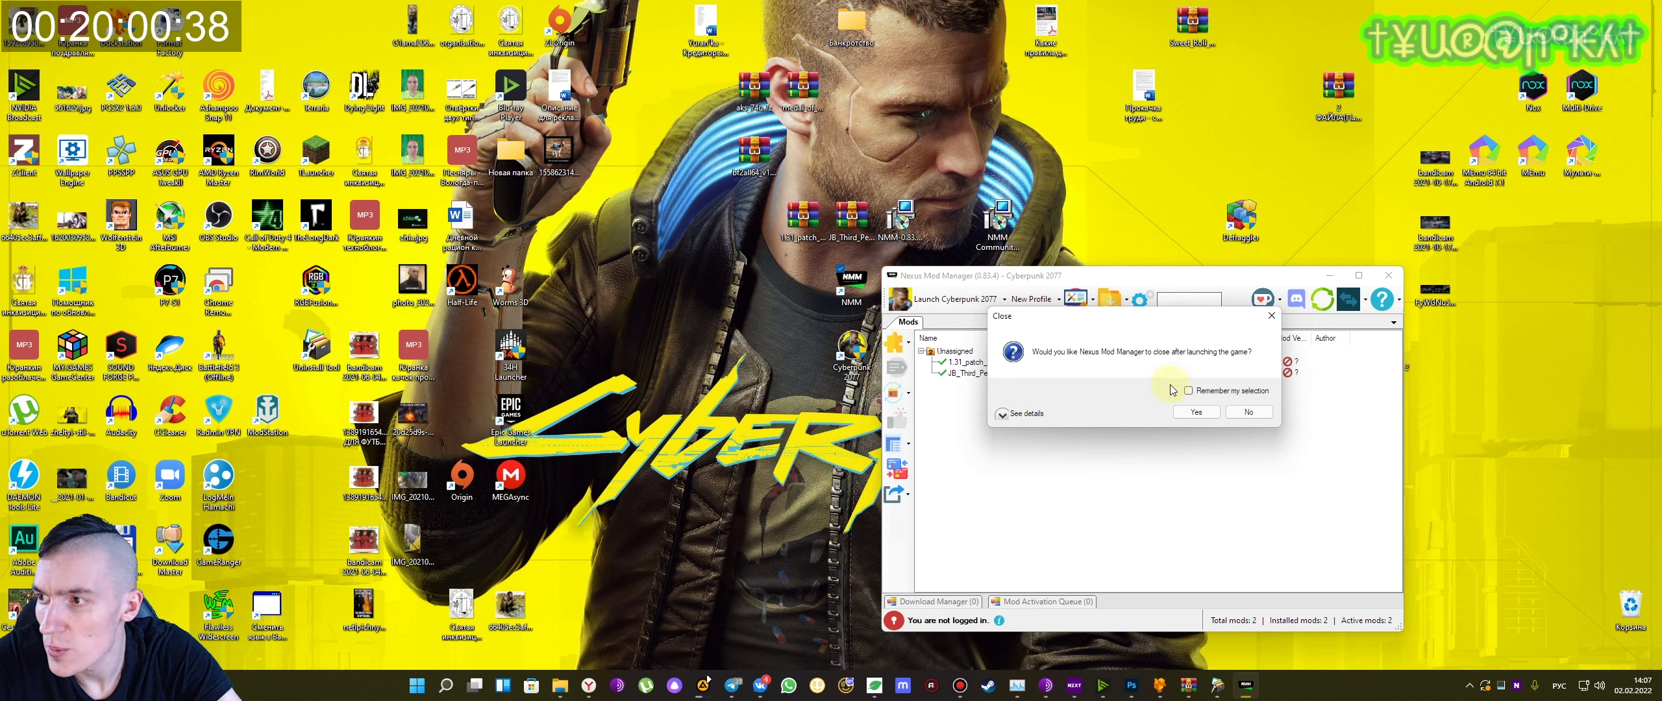
pyautogui.moveTo(1119, 318); pyautogui.dragTo(1099, 425)
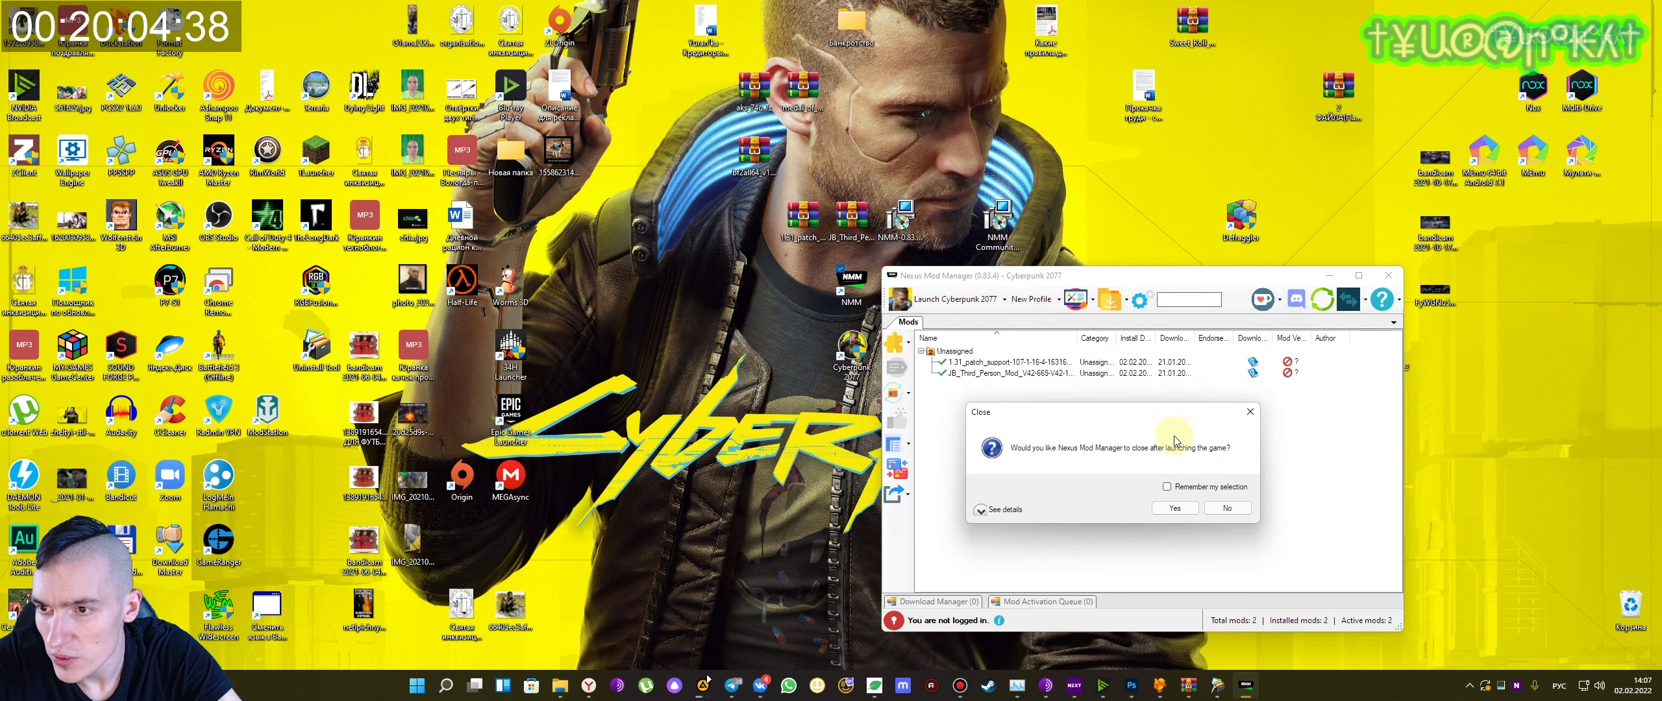
pyautogui.moveTo(1028, 420); pyautogui.dragTo(1008, 404)
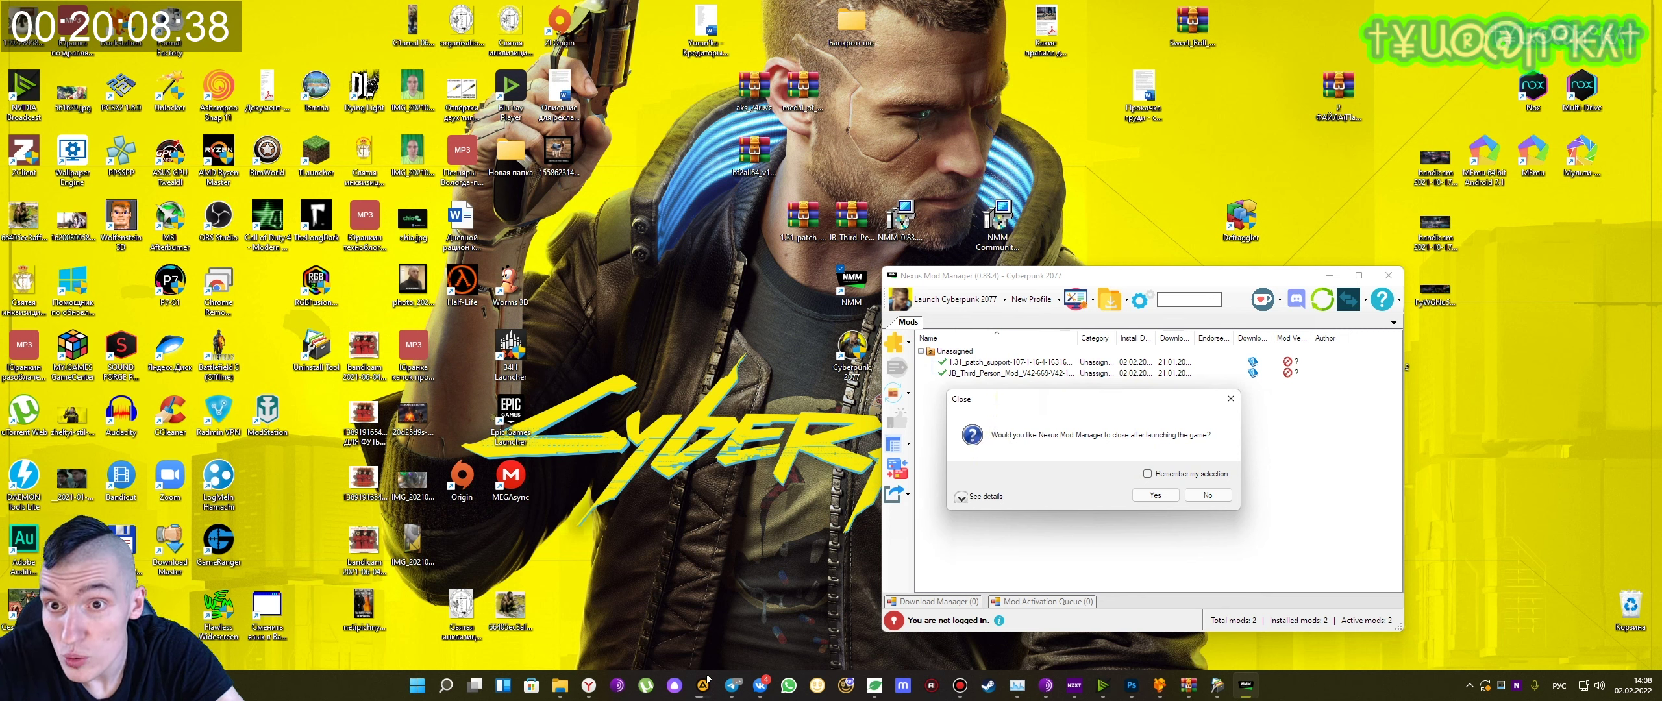
pyautogui.press('Tab')
pyautogui.press('space')
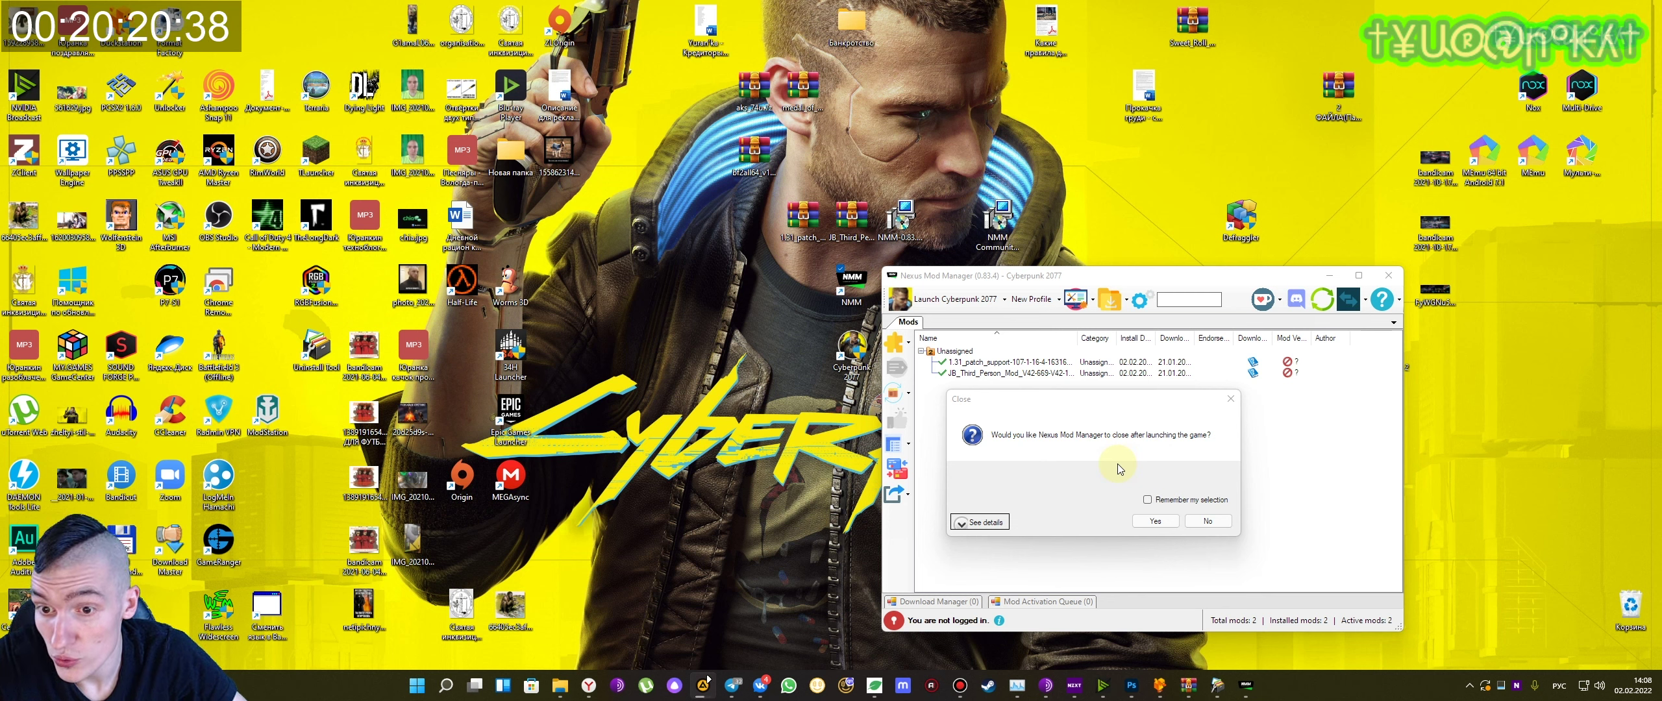
pyautogui.moveTo(1073, 406); pyautogui.dragTo(1046, 404)
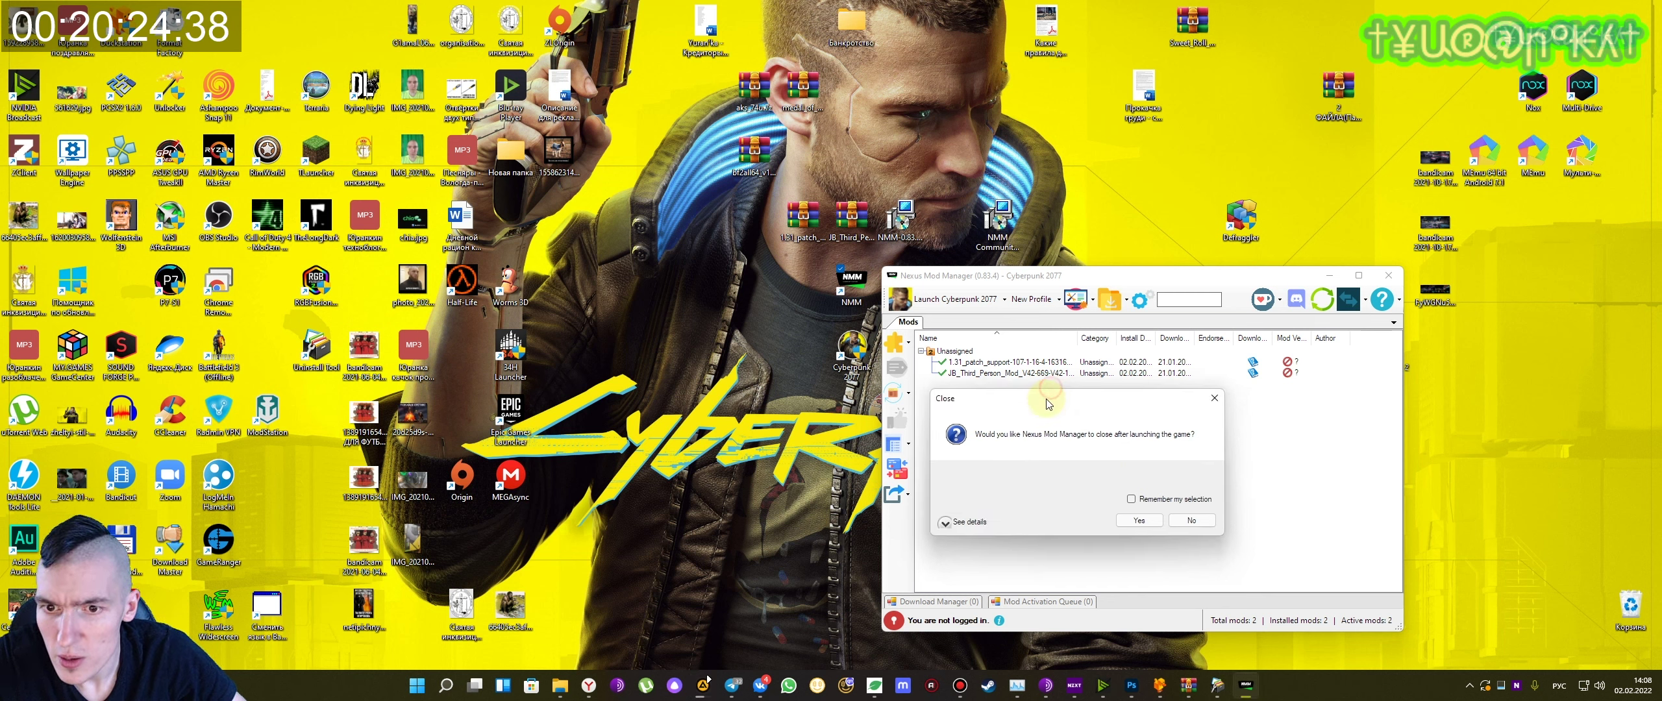